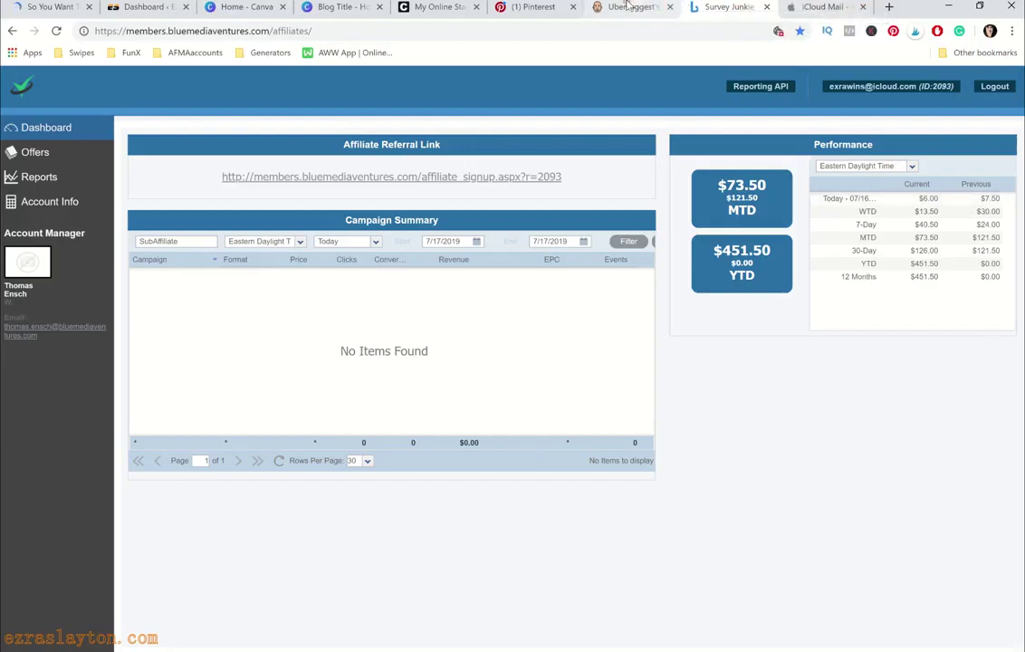
Switch to the iCloud Mail inbox showing PayPal's $88.00 USD payment email
click(824, 7)
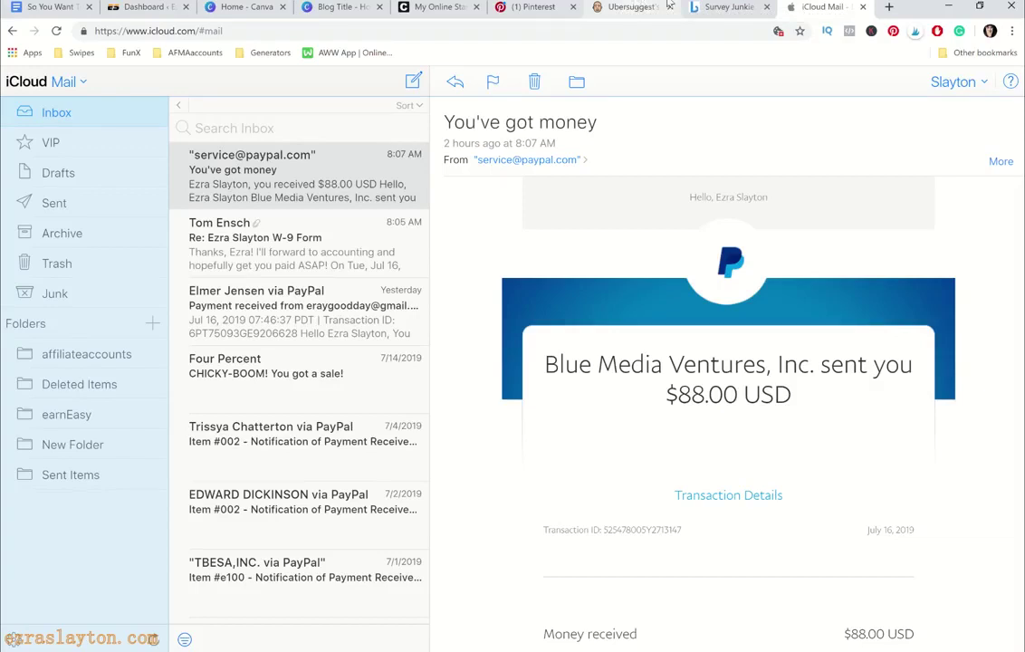
Move from iCloud Mail through the Survey Junkie tab to the blog's WordPress dashboard
click(716, 8)
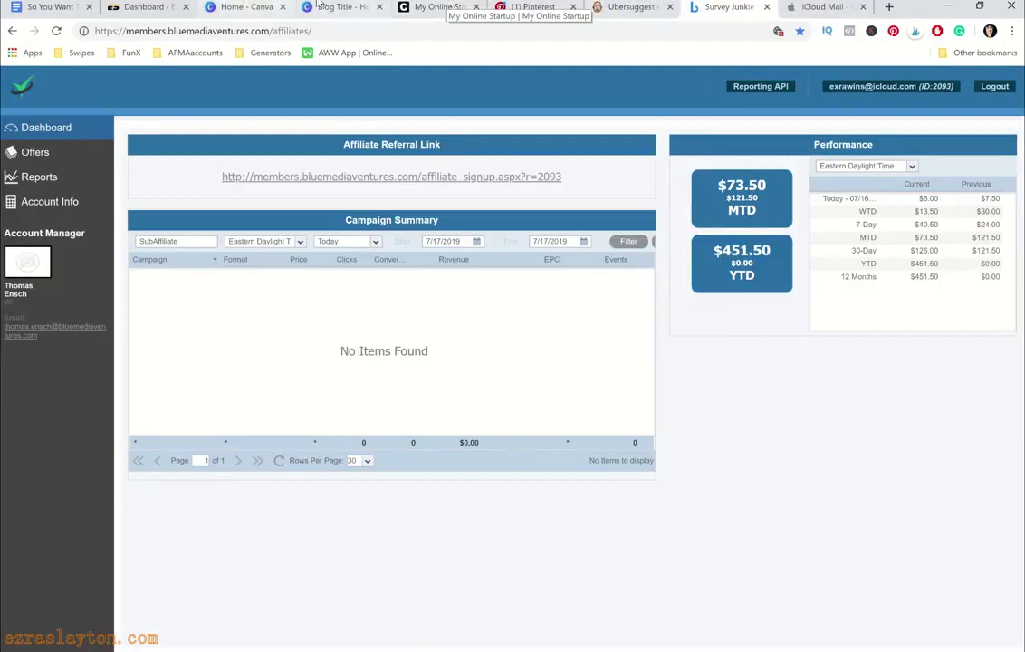
click(147, 7)
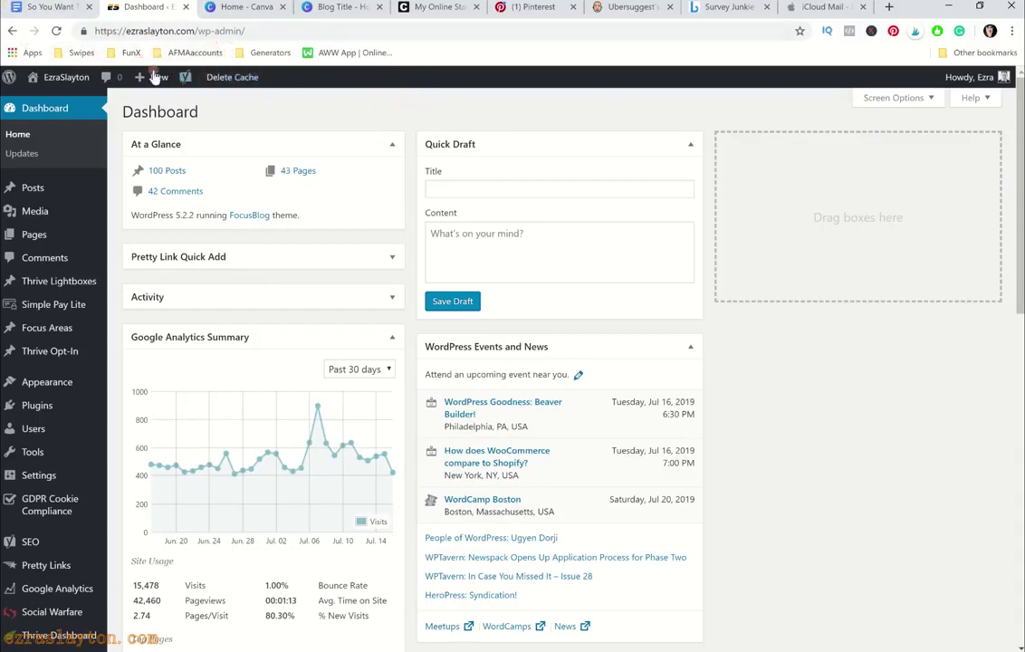
Leave the WordPress dashboard for the Ubersuggest keyword tool tab
mouse_move(138, 77)
click(609, 11)
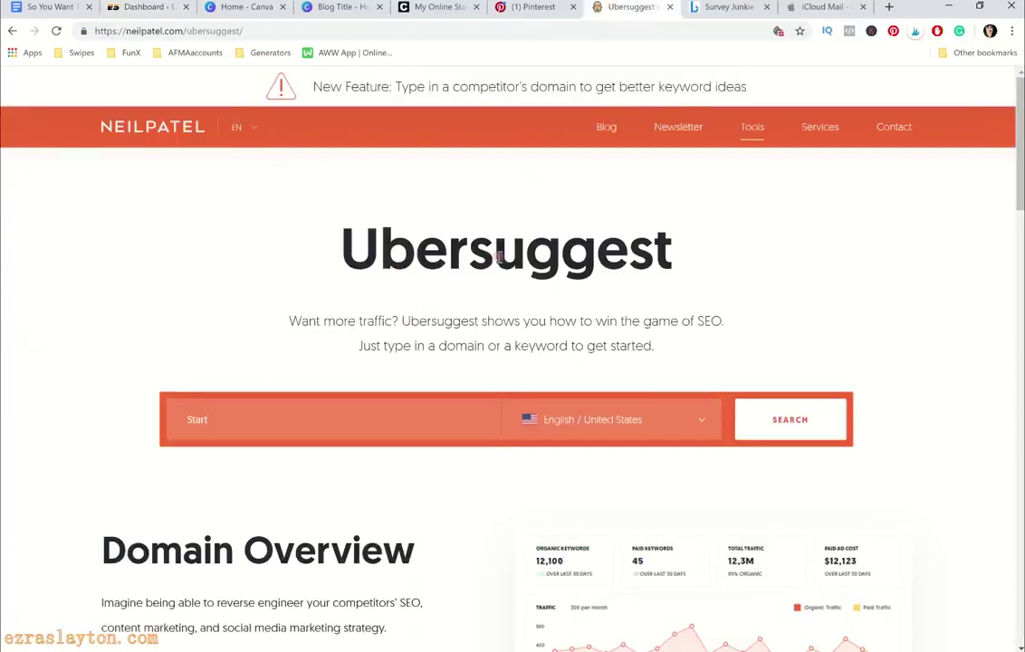
Search Ubersuggest for 'start online business', review its keyword ideas, then switch to My Online Startup
click(237, 424)
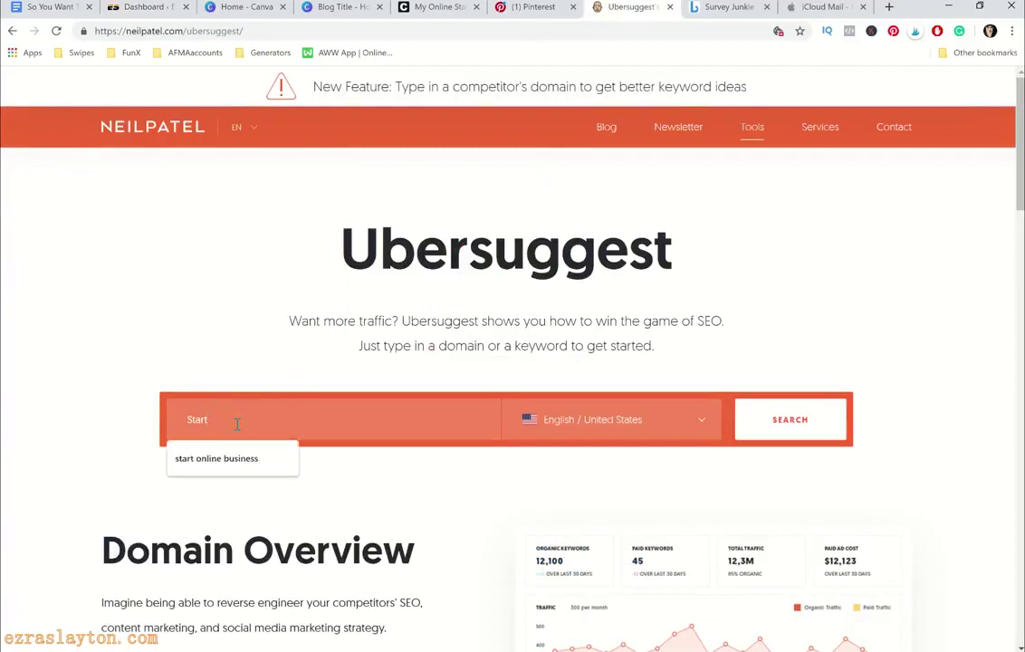
text(Start)
click(206, 457)
click(789, 420)
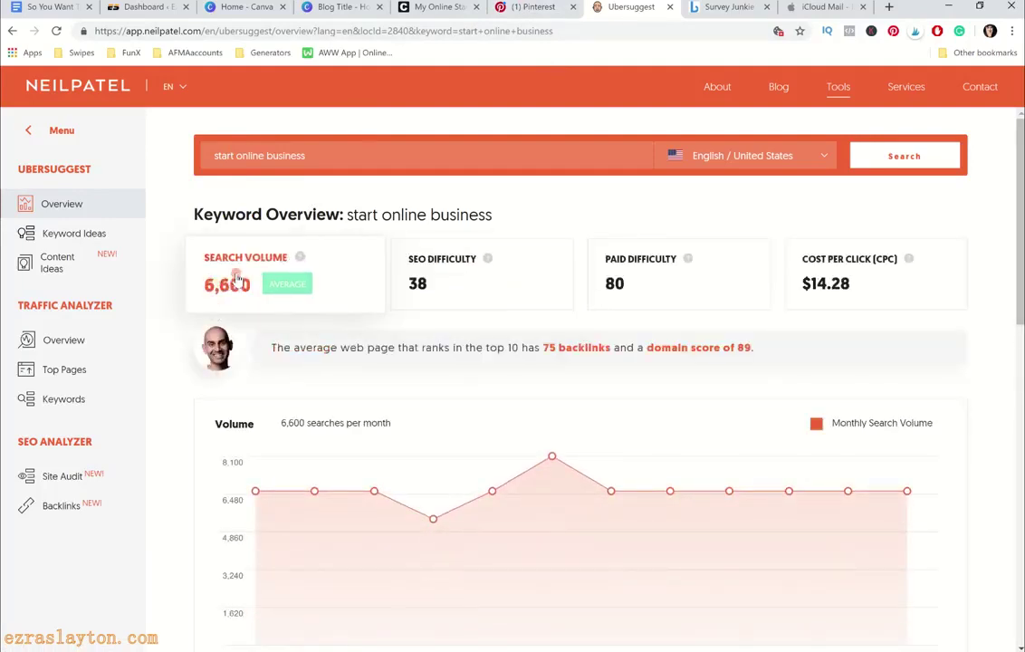
scroll(194, 367, down, 5)
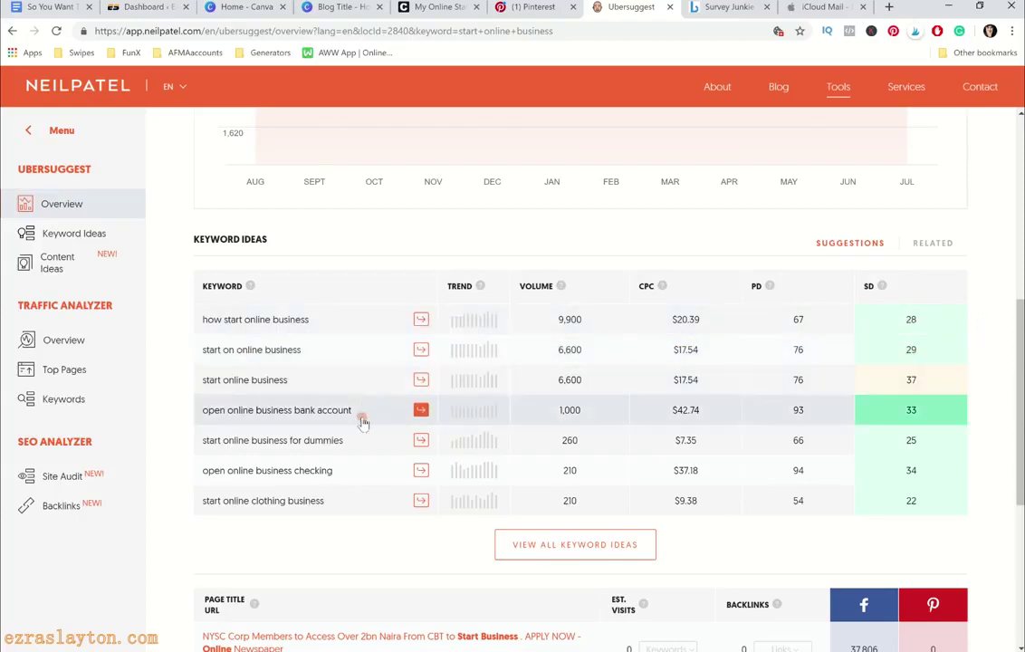
click(441, 8)
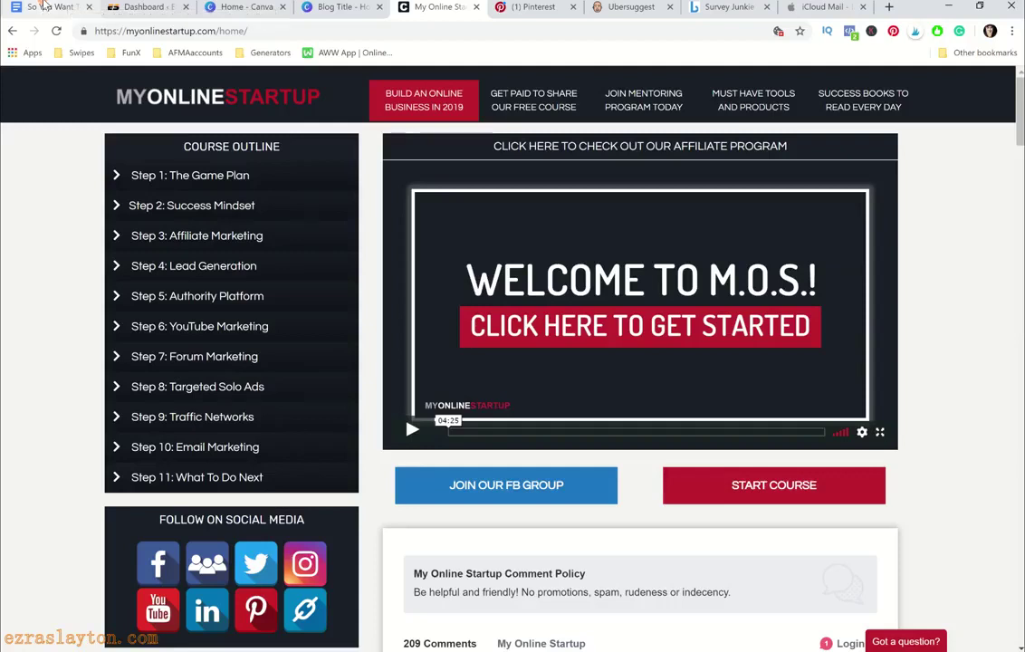
Go back to the Ubersuggest 'start online business' results via the WordPress Dashboard tab
click(126, 7)
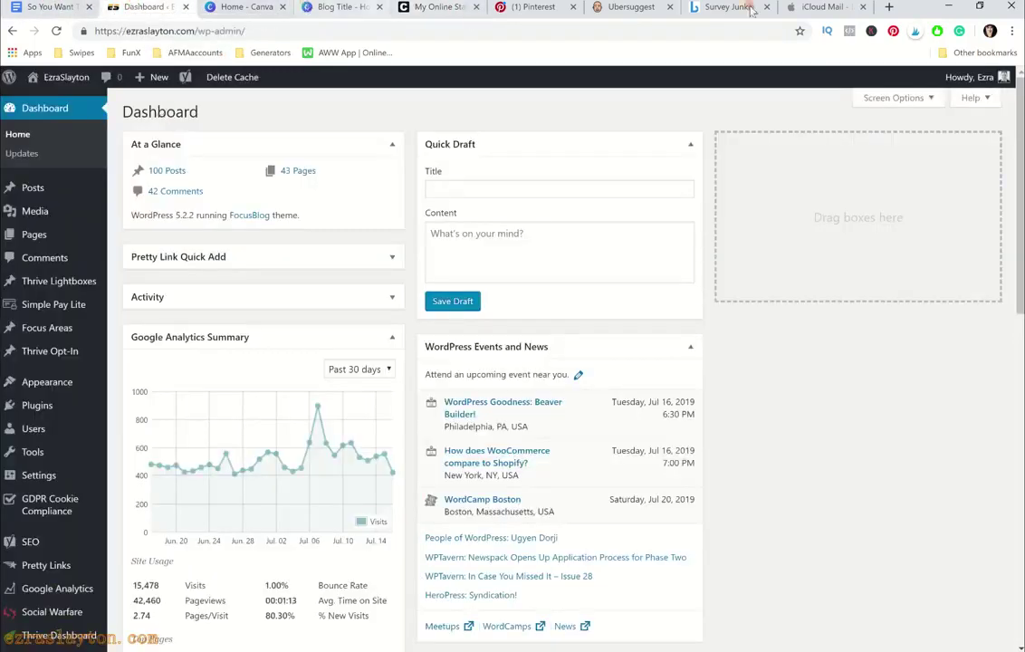
click(631, 7)
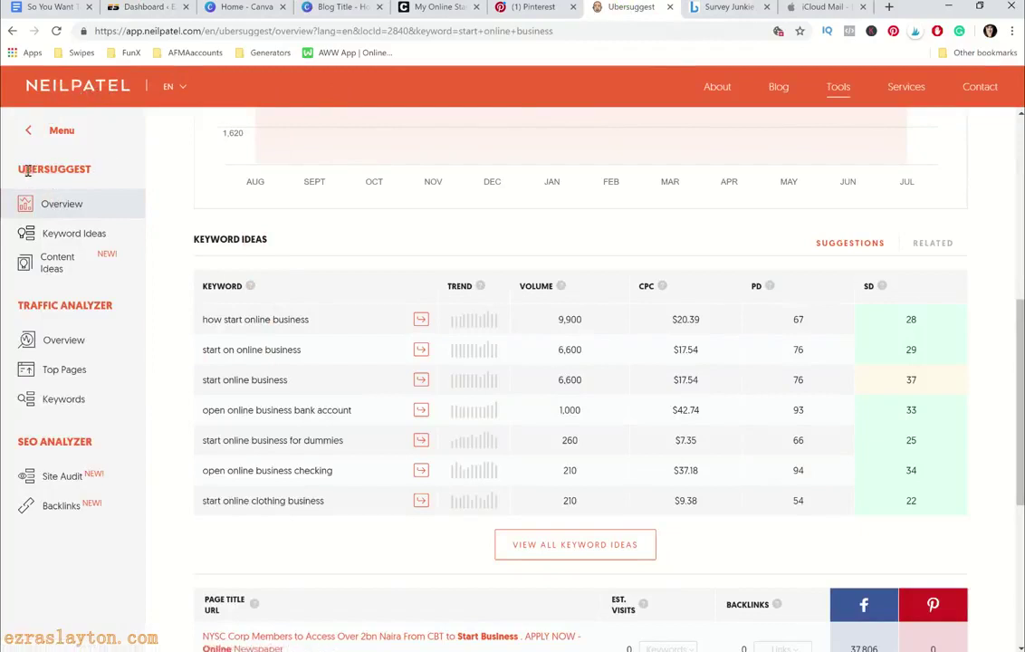
Replace the search keyword with the blog's domain and run the search
drag(22, 169, 107, 169)
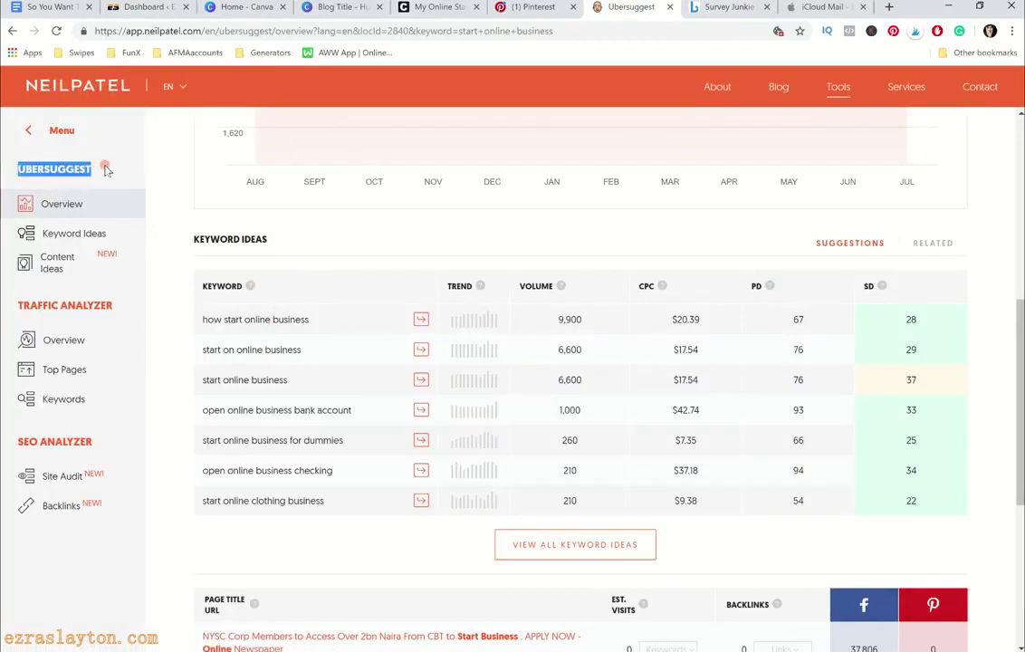
scroll(231, 190, up, 5)
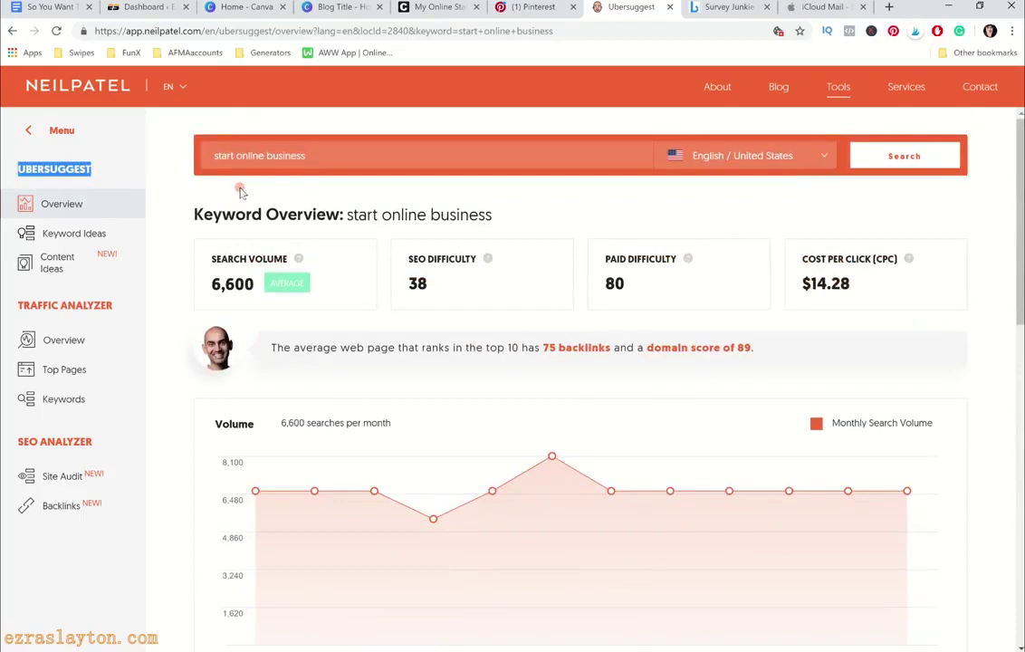
drag(292, 145, 210, 150)
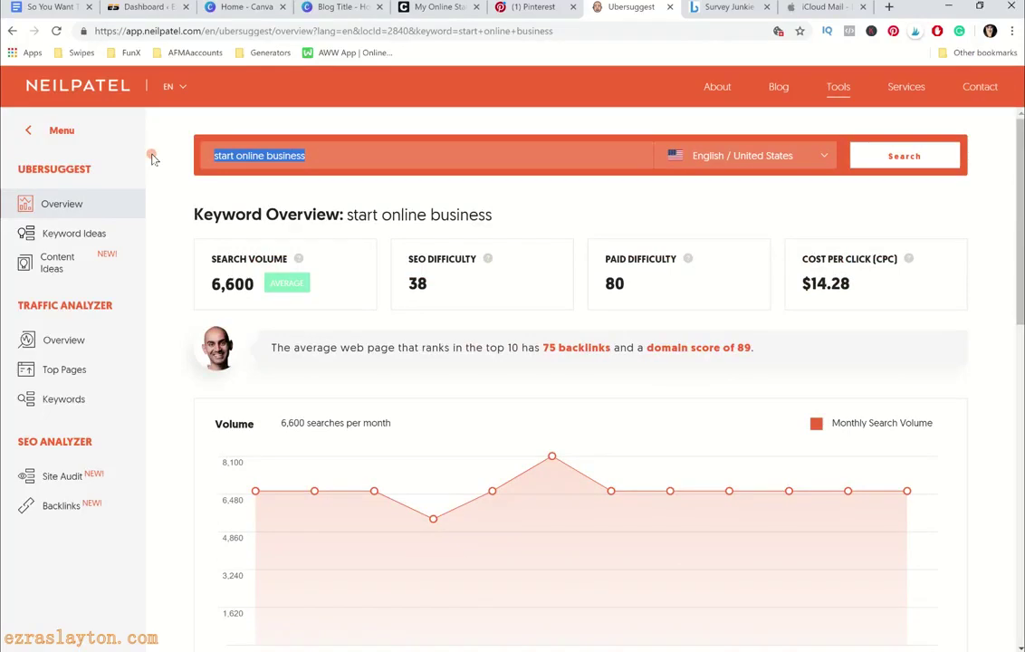
text(ezraslayton.com)
key(Return)
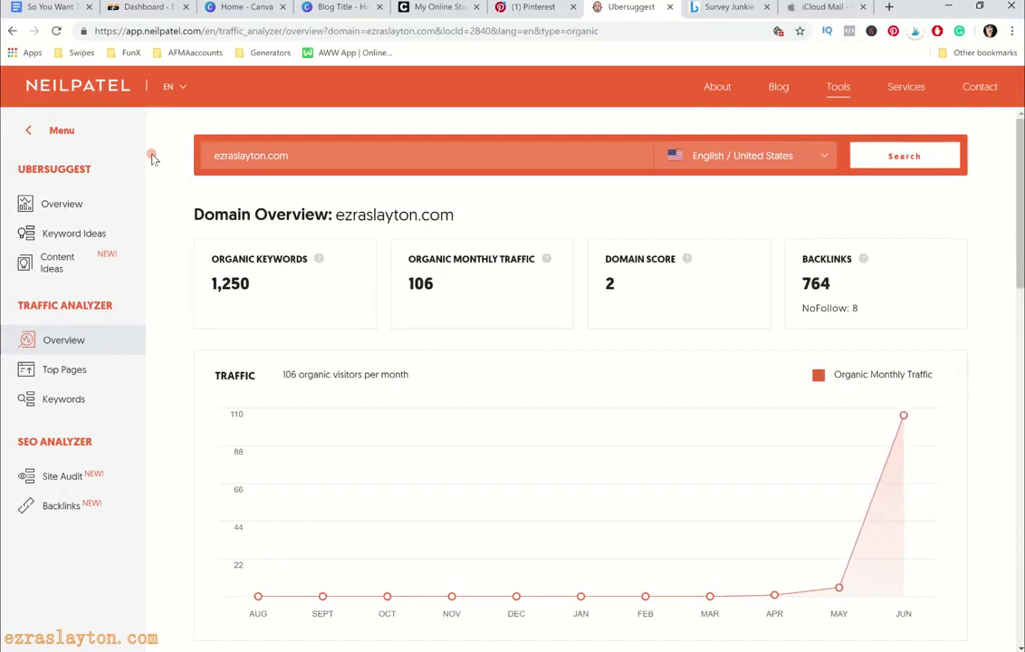
Review the domain overview (1,250 keywords, domain score 2, 764 backlinks), then close Ubersuggest
scroll(351, 200, down, 3)
scroll(367, 201, up, 1)
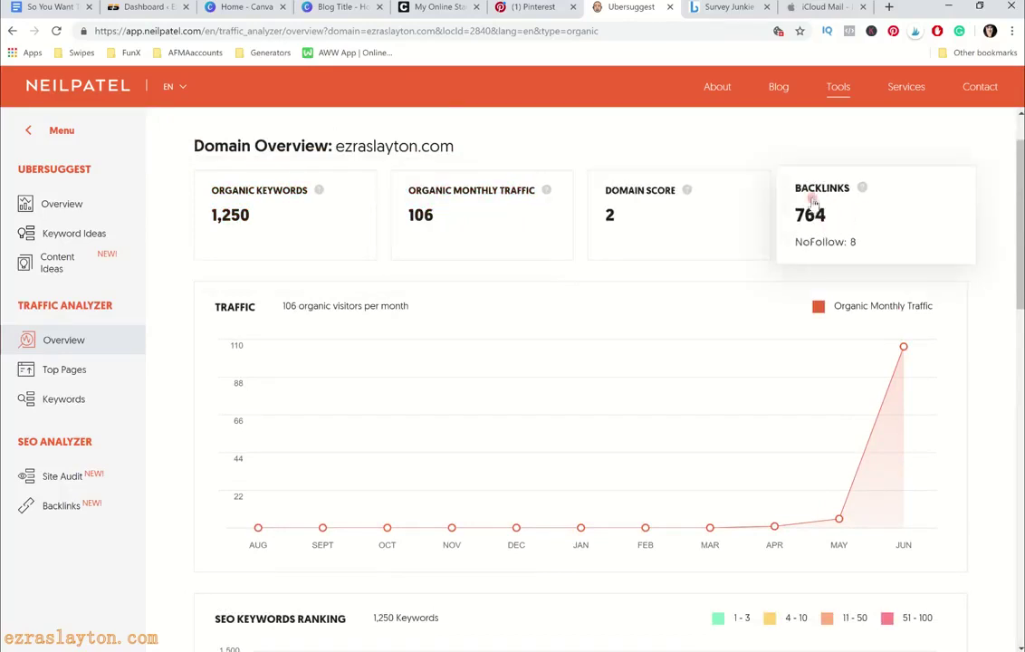
scroll(640, 275, down, 4)
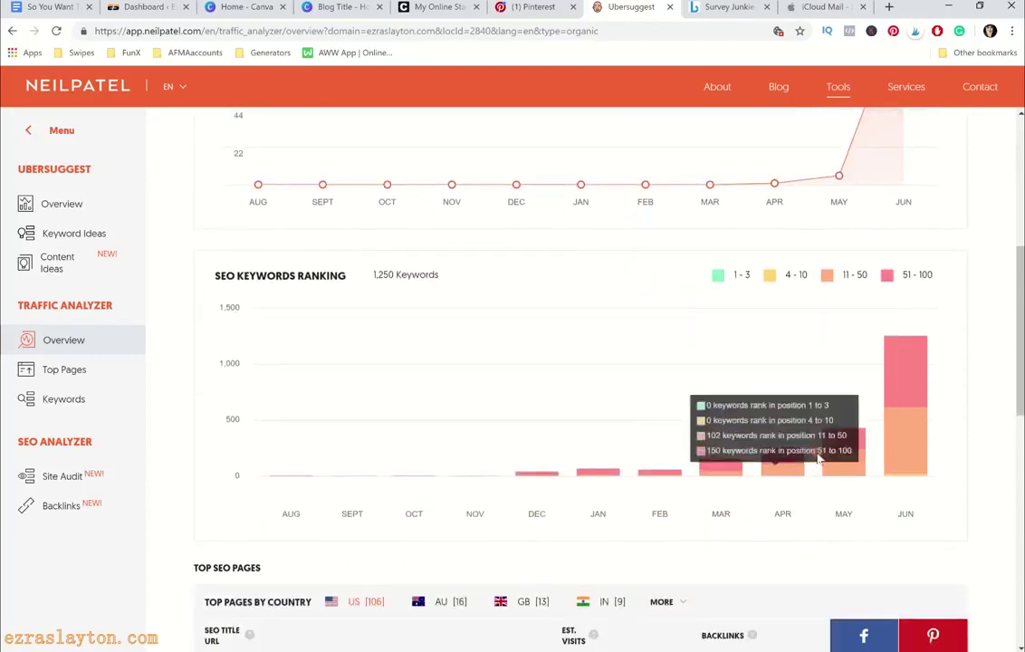
scroll(455, 388, down, 1)
scroll(455, 387, down, 3)
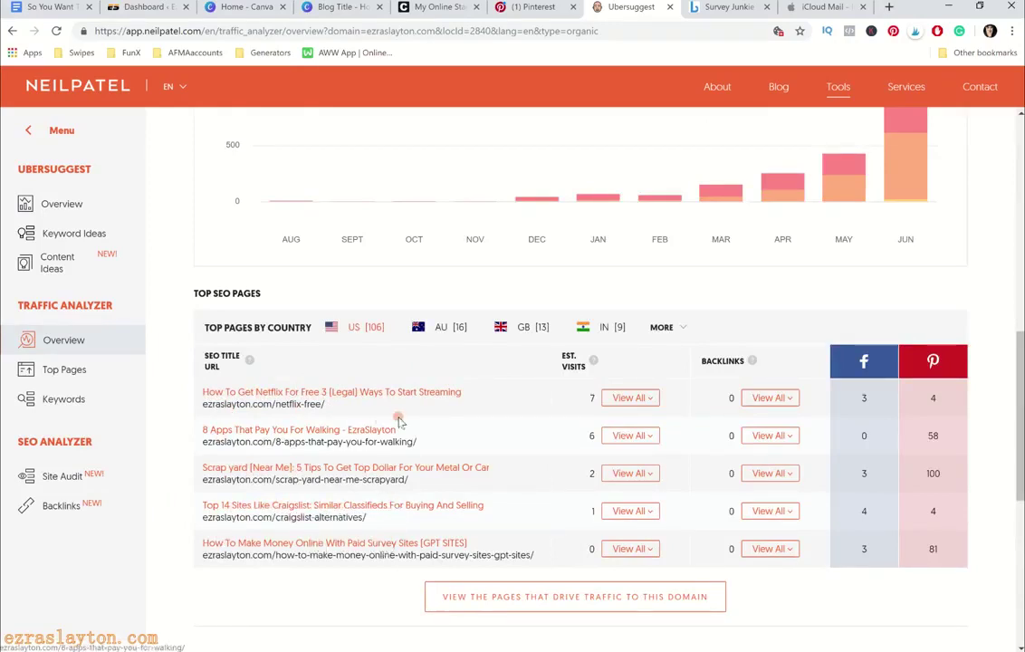
scroll(412, 457, up, 1)
click(414, 459)
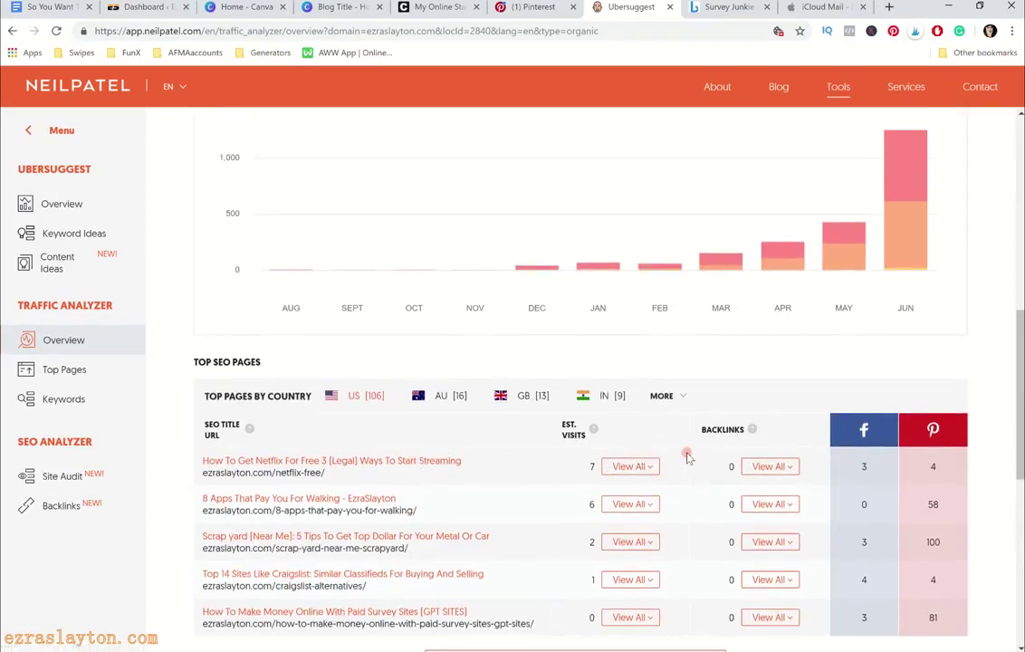
scroll(552, 328, up, 5)
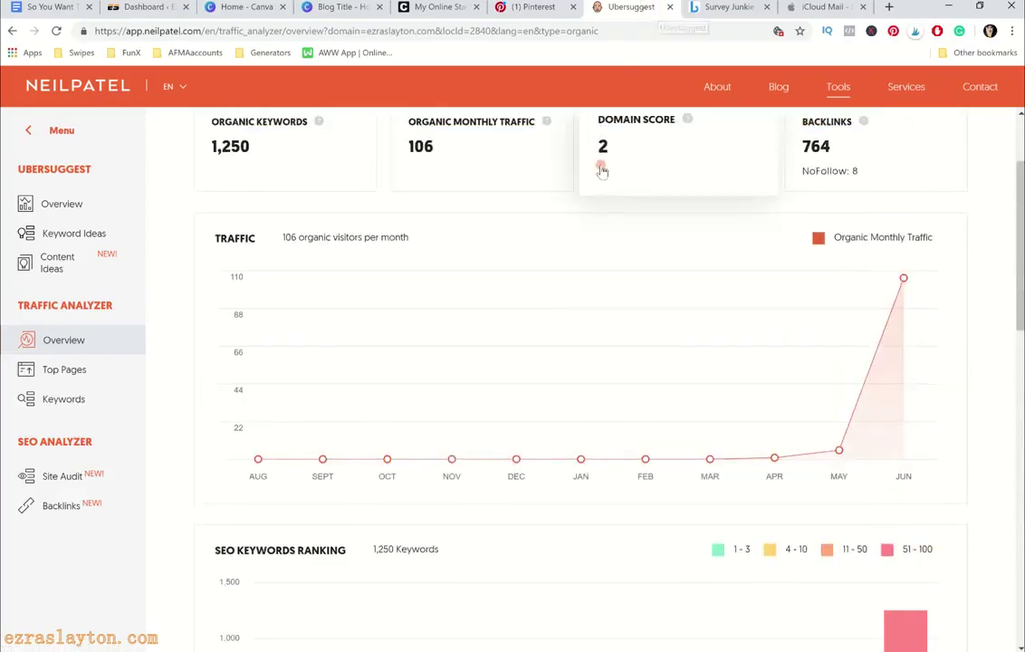
scroll(604, 172, up, 2)
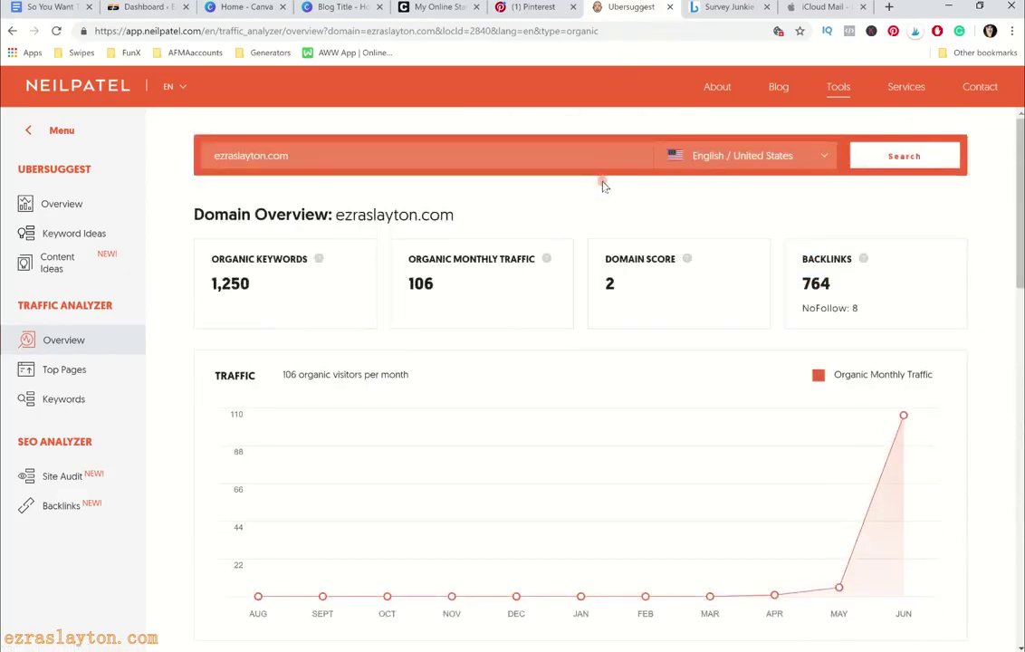
click(669, 7)
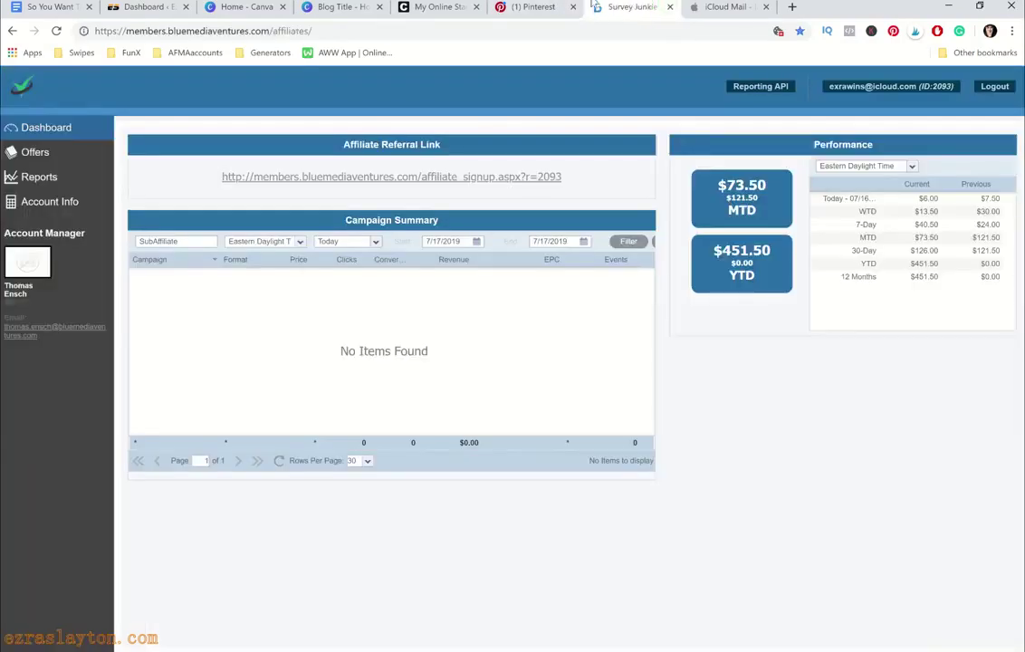
Open the 'So You Want To Start An Online Business' draft and try voice typing
click(142, 7)
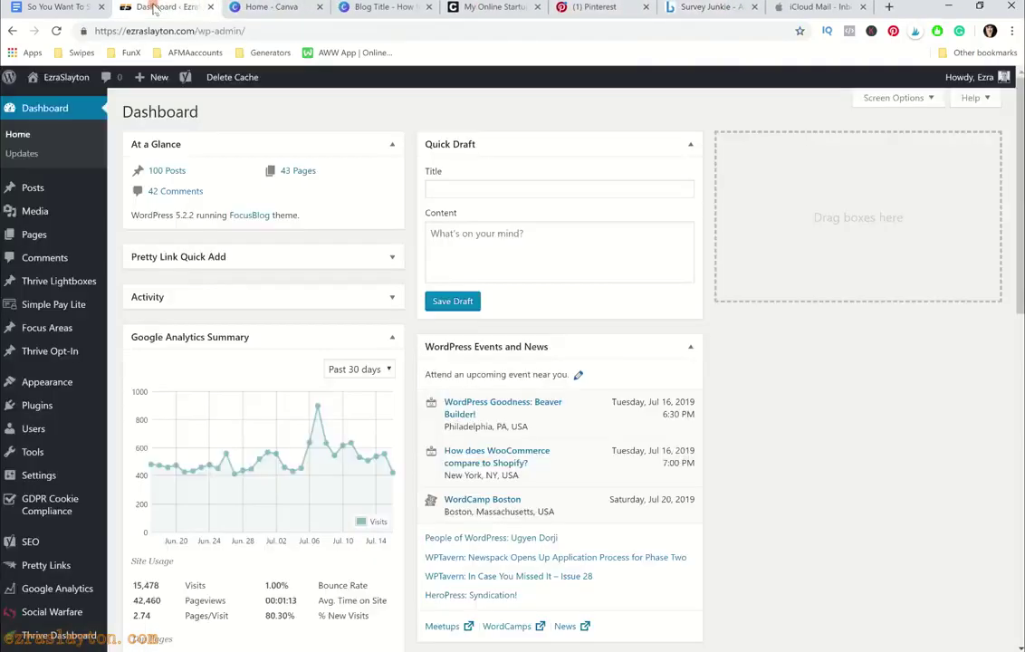
click(54, 7)
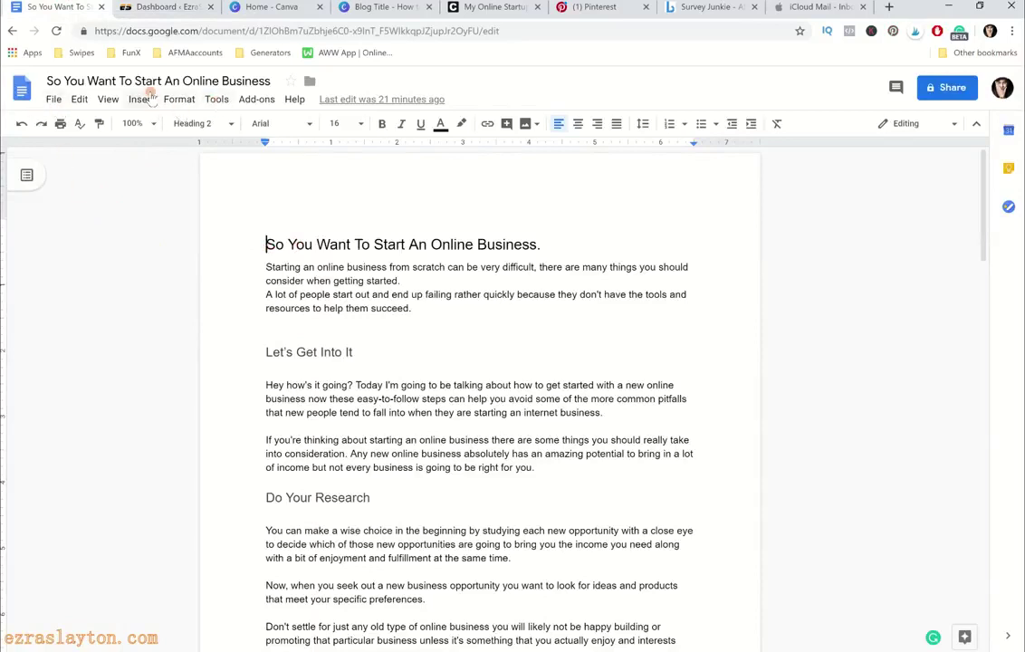
click(223, 103)
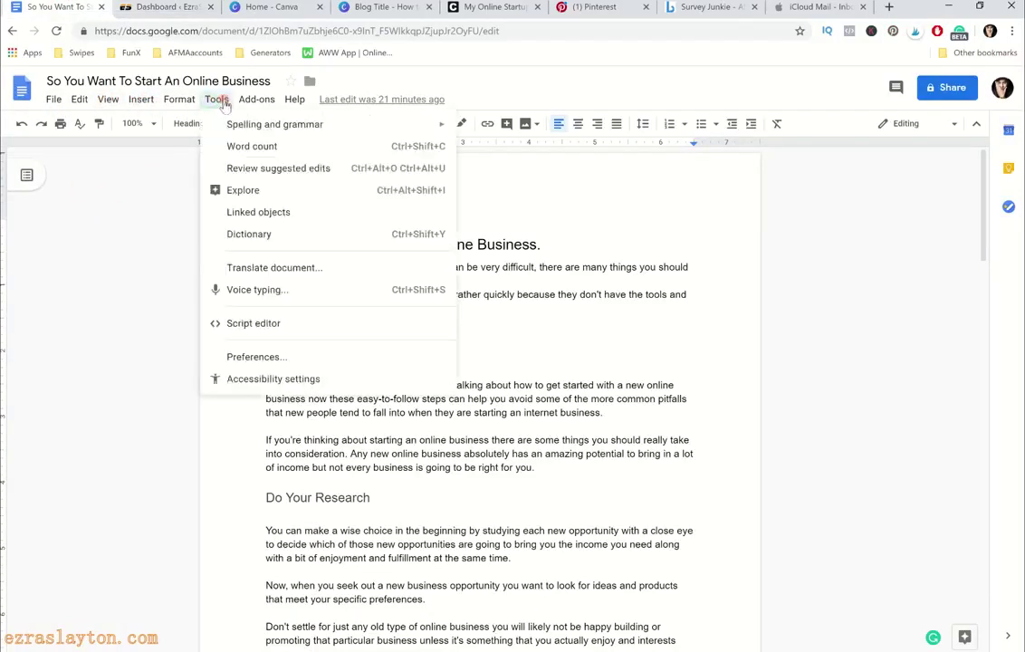
click(251, 290)
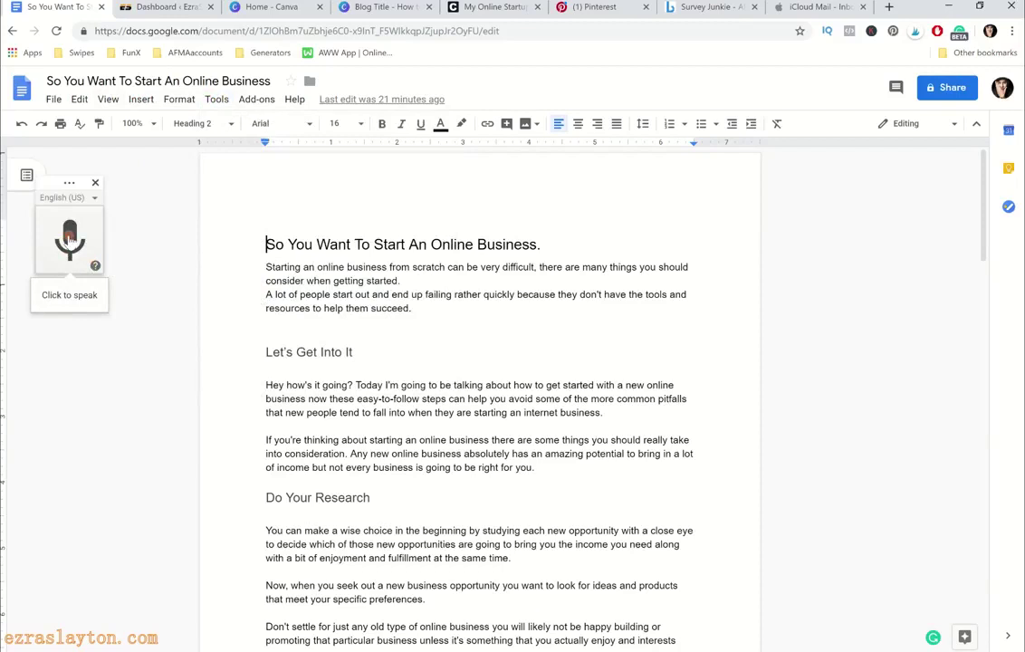
click(248, 329)
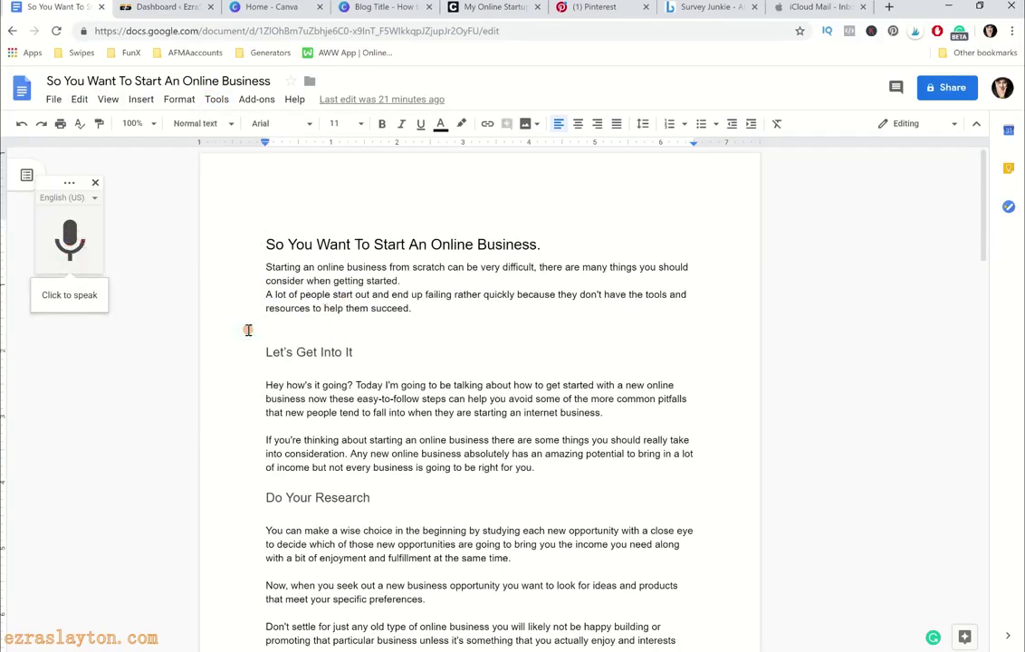
click(94, 184)
Scroll through the draft, then move to the Canva blog title design
scroll(380, 384, down, 8)
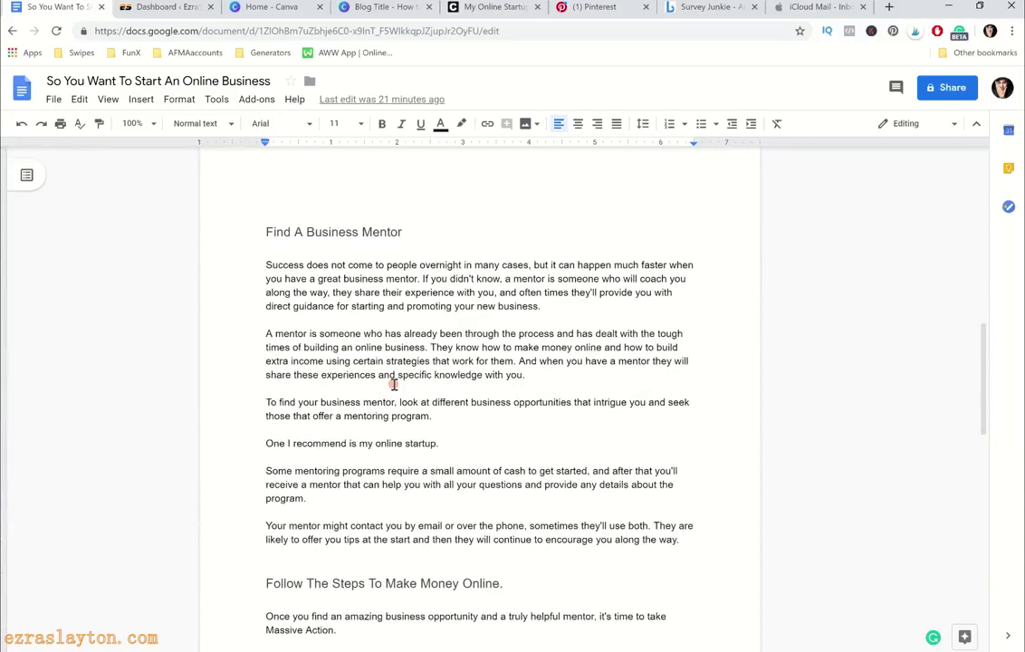
scroll(394, 384, down, 2)
scroll(393, 384, up, 4)
scroll(394, 384, up, 10)
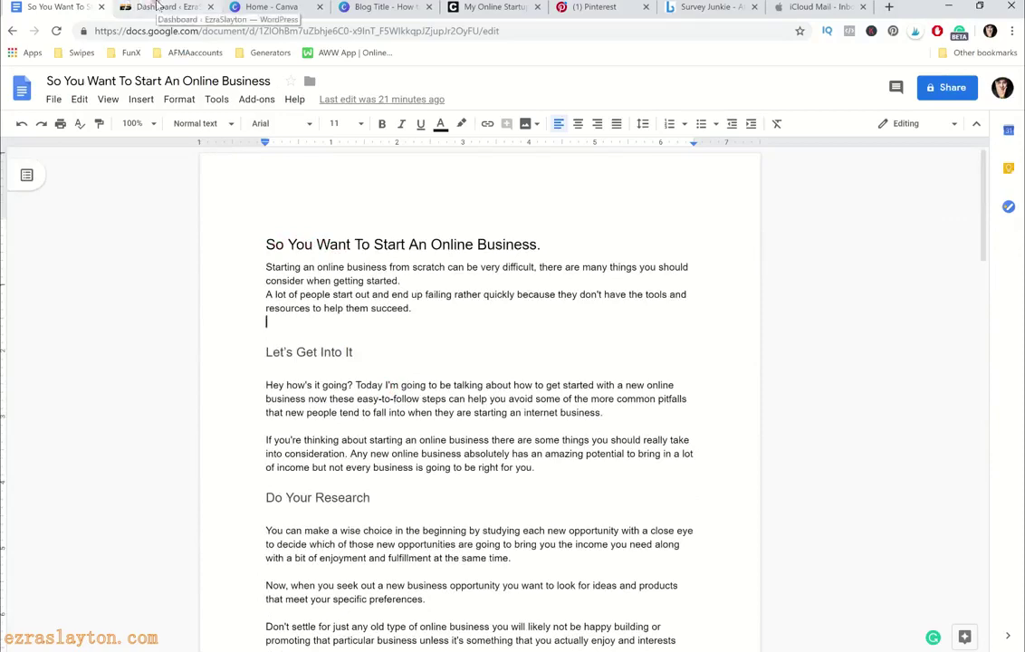
click(394, 8)
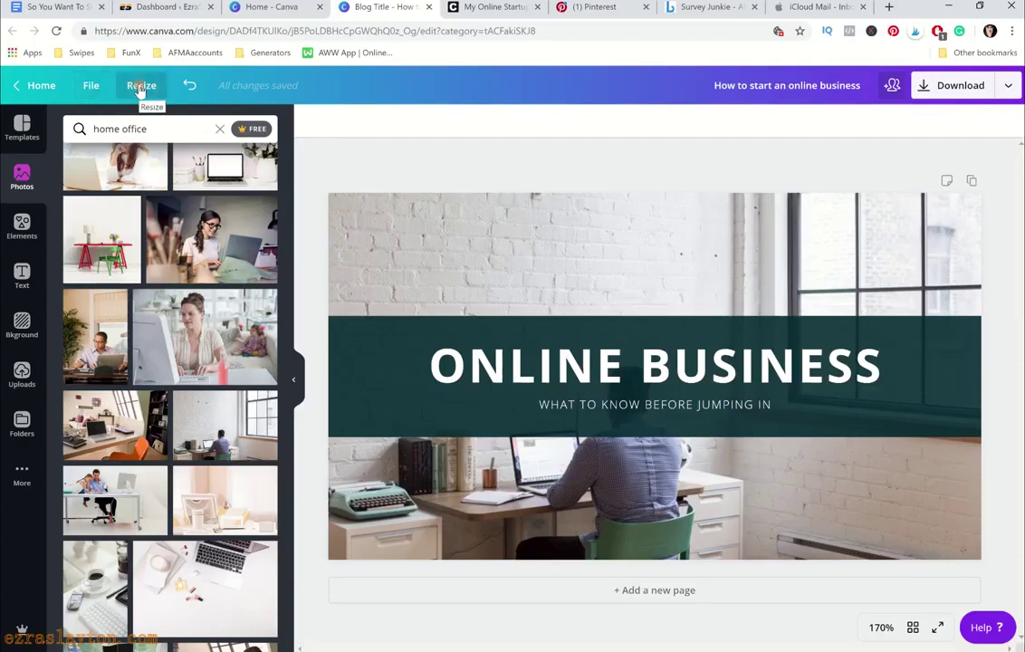
Download the design as a JPG into the website folder under Pictures and resume editing
click(954, 91)
click(916, 186)
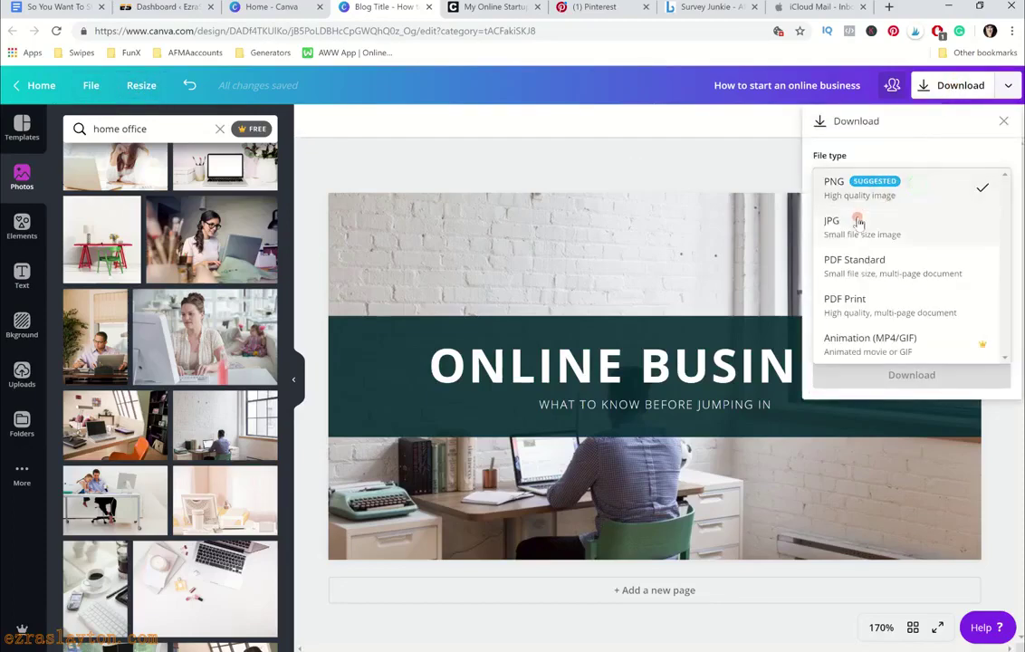
click(854, 232)
click(911, 301)
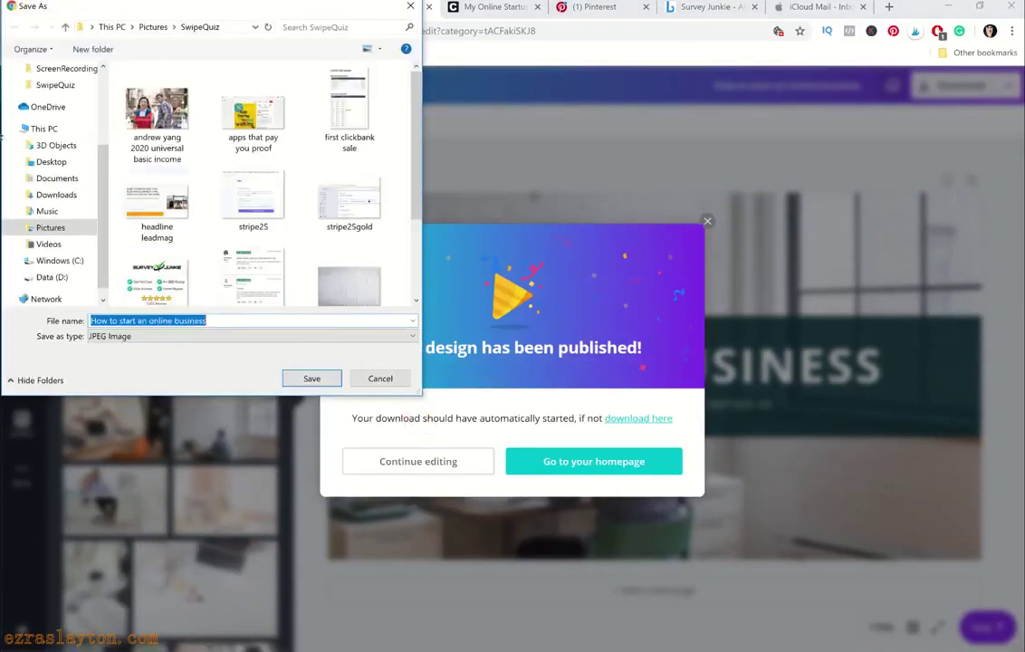
click(51, 227)
double_click(254, 118)
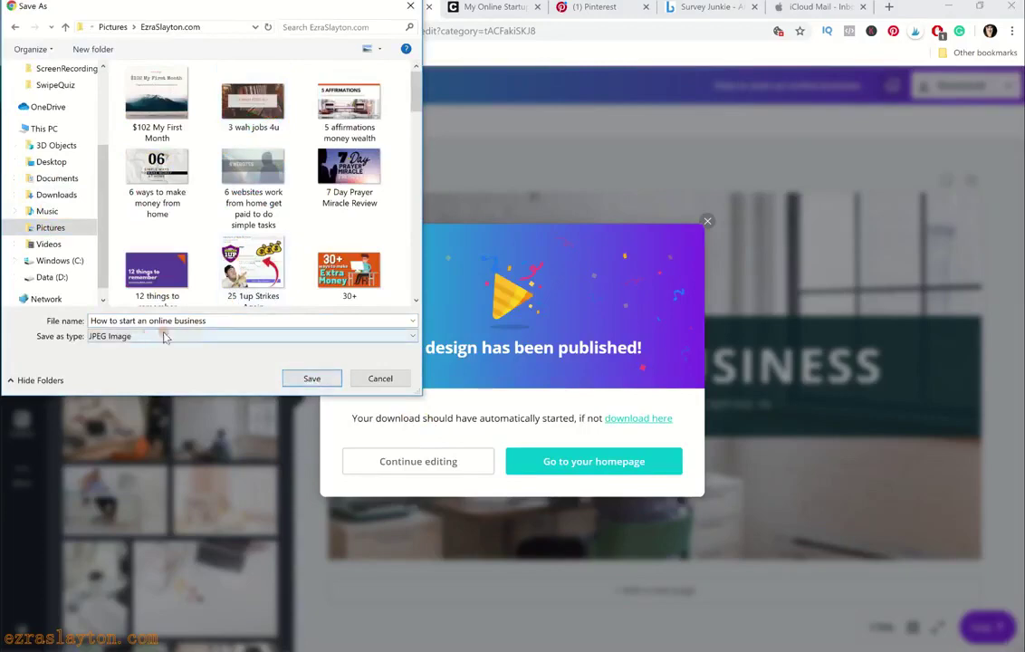
click(310, 378)
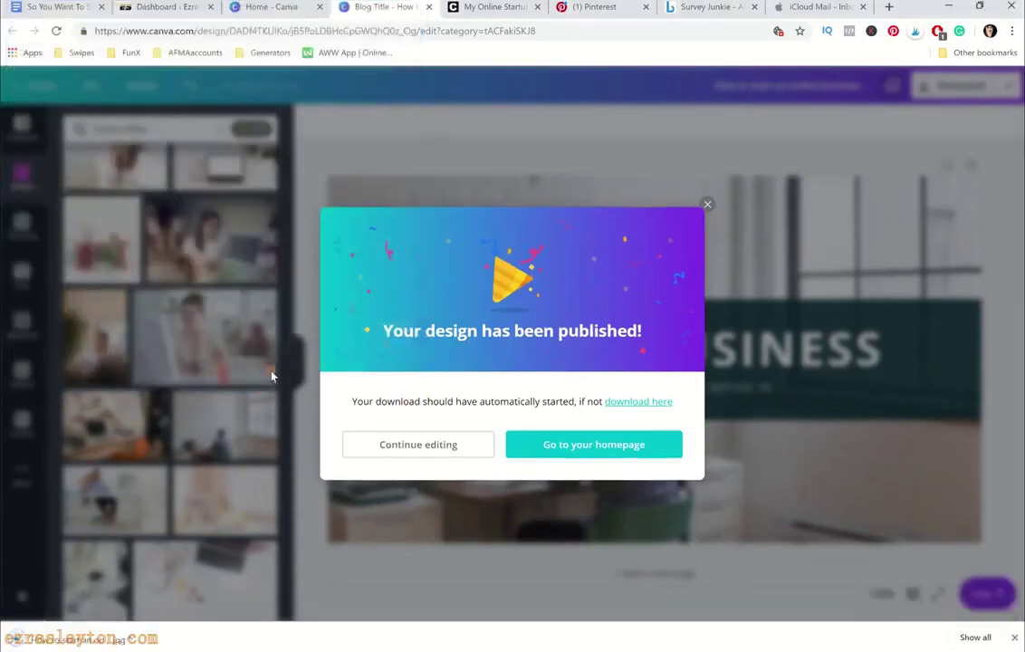
click(422, 445)
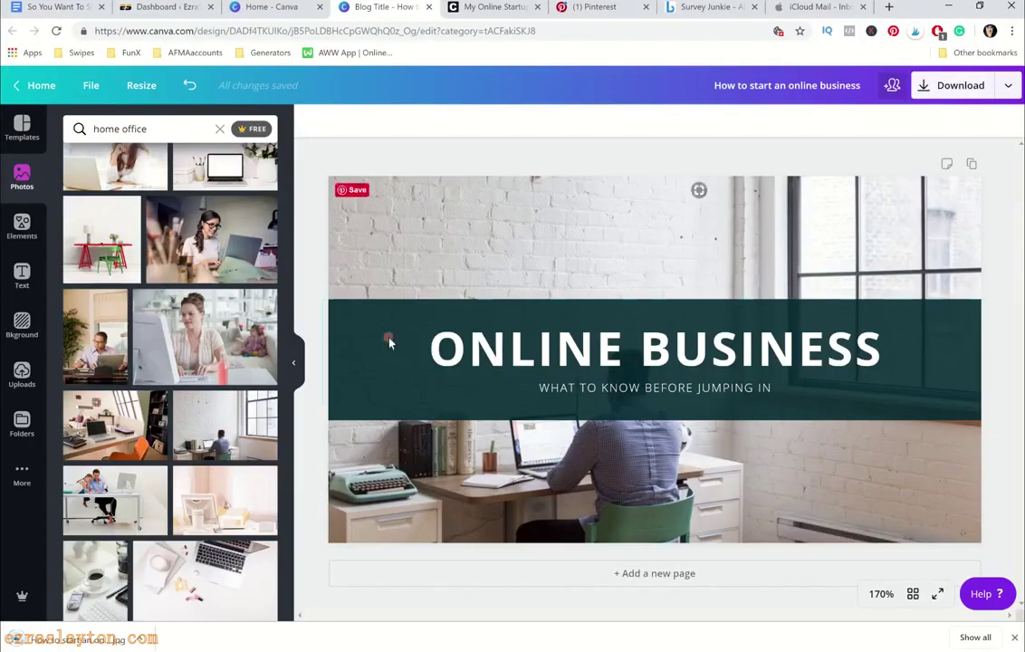
Resize the design to a Pinterest Graphic and fit it in view
click(142, 85)
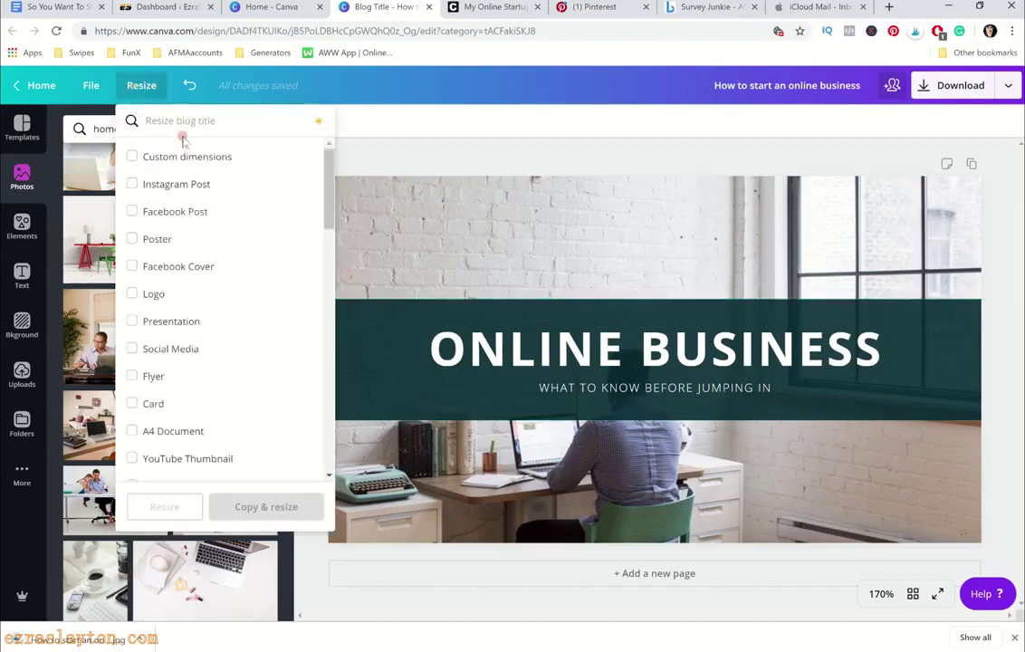
text(pi)
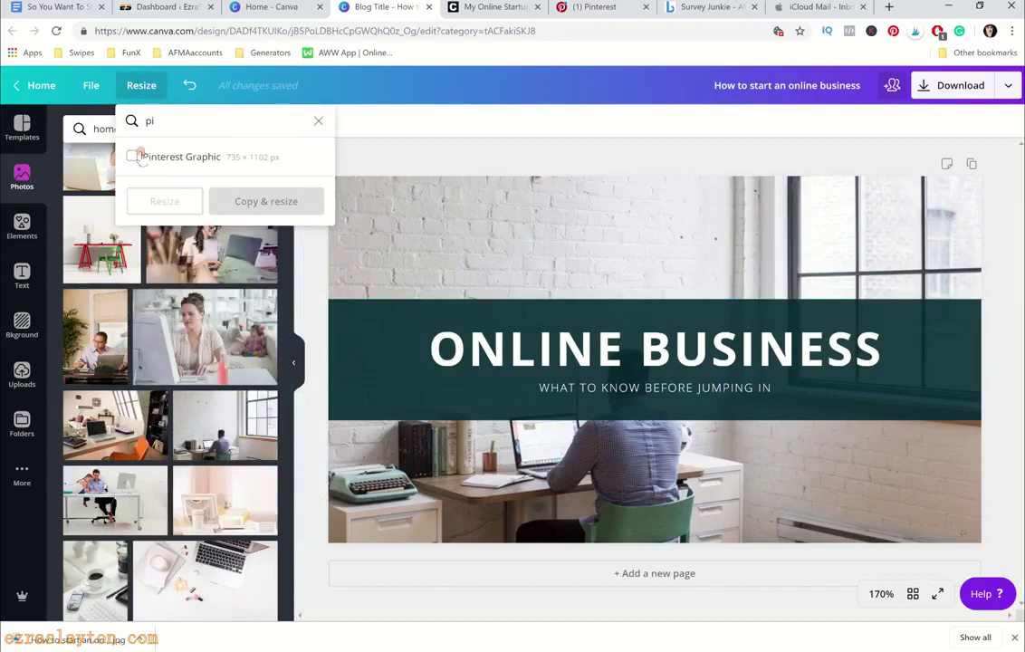
click(131, 157)
click(164, 201)
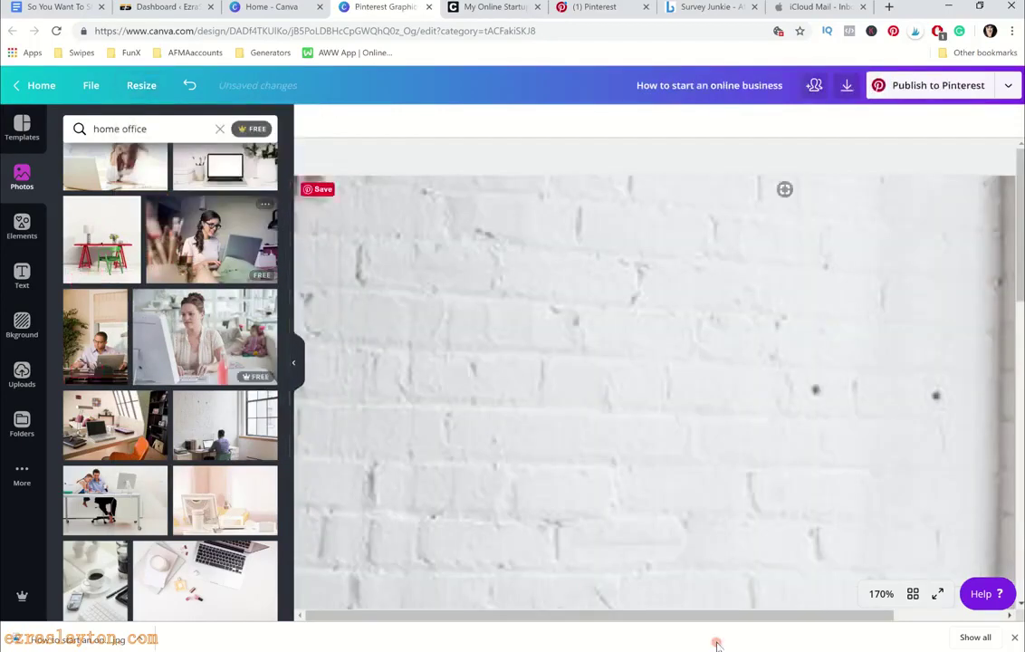
click(881, 594)
click(871, 529)
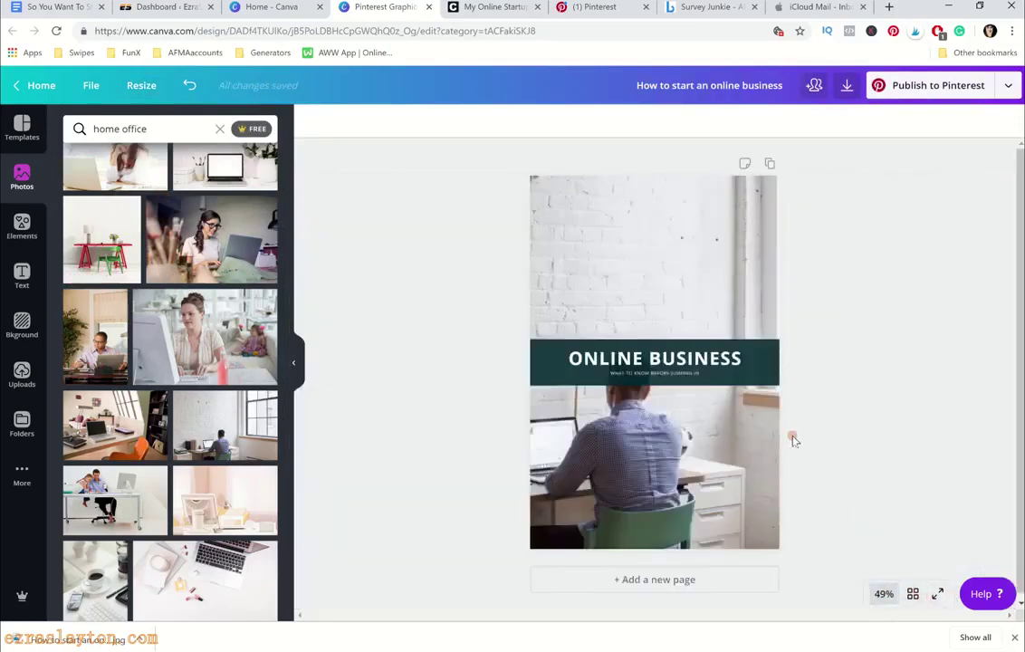
Move the title group to the top and change the heading to 'How to start an'
click(613, 360)
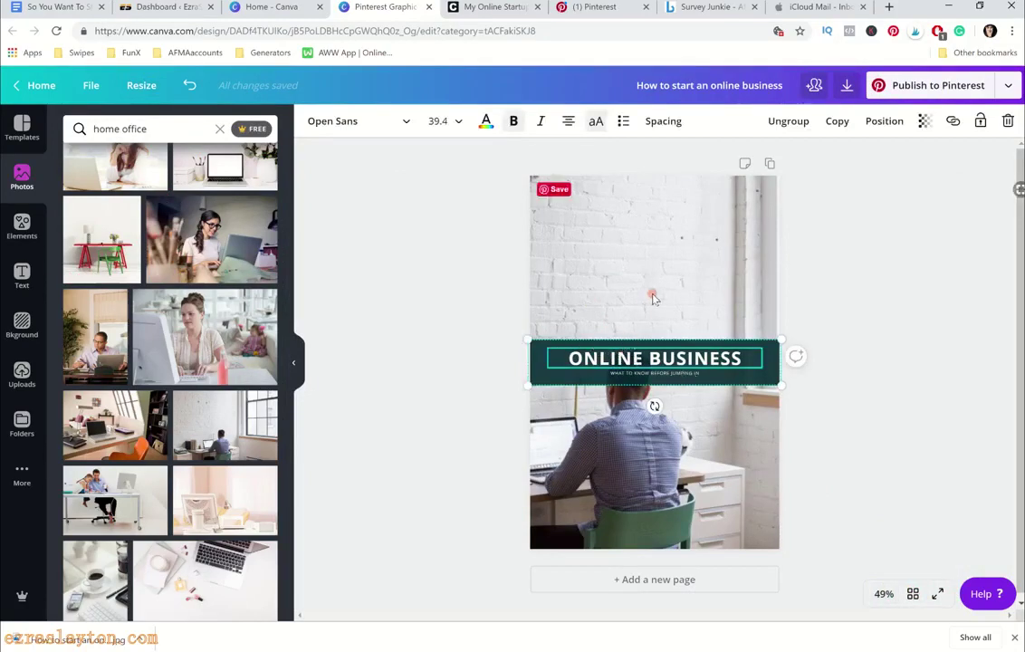
drag(560, 369, 542, 273)
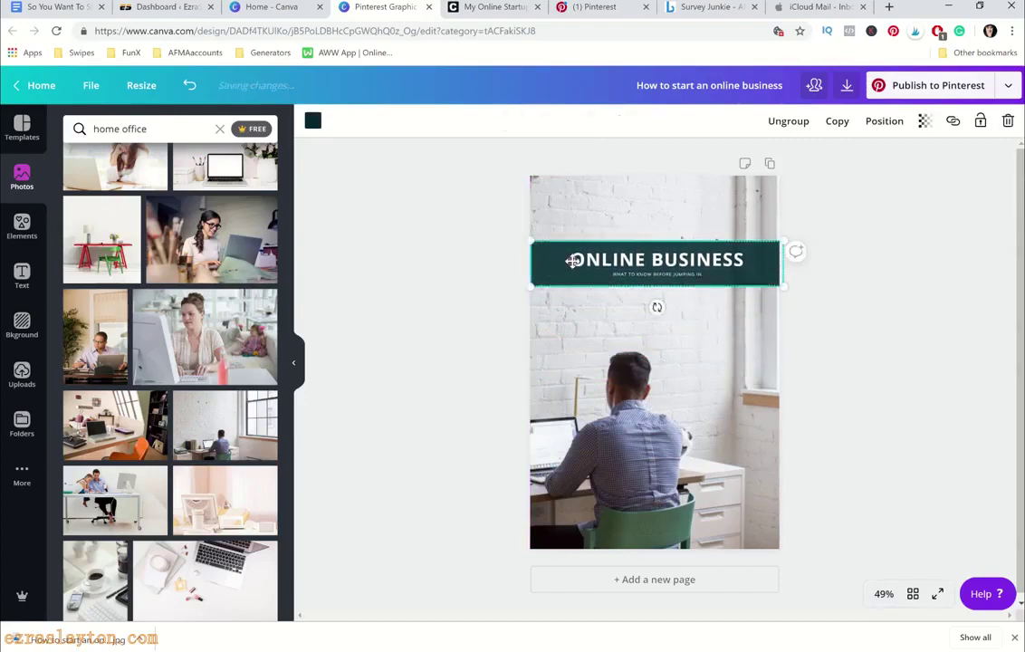
click(571, 260)
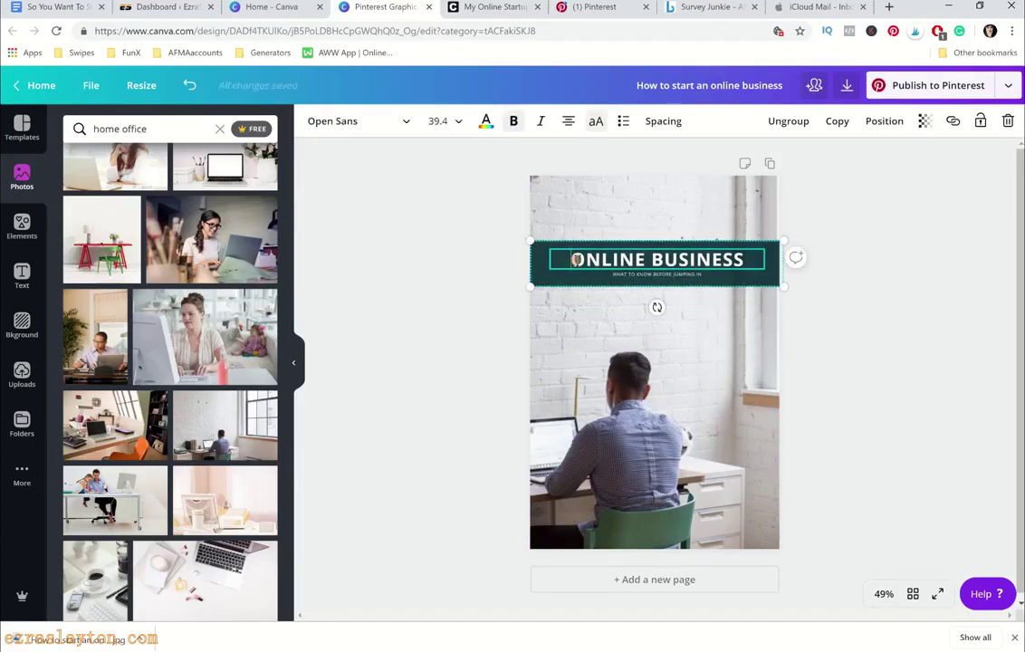
text(How to st)
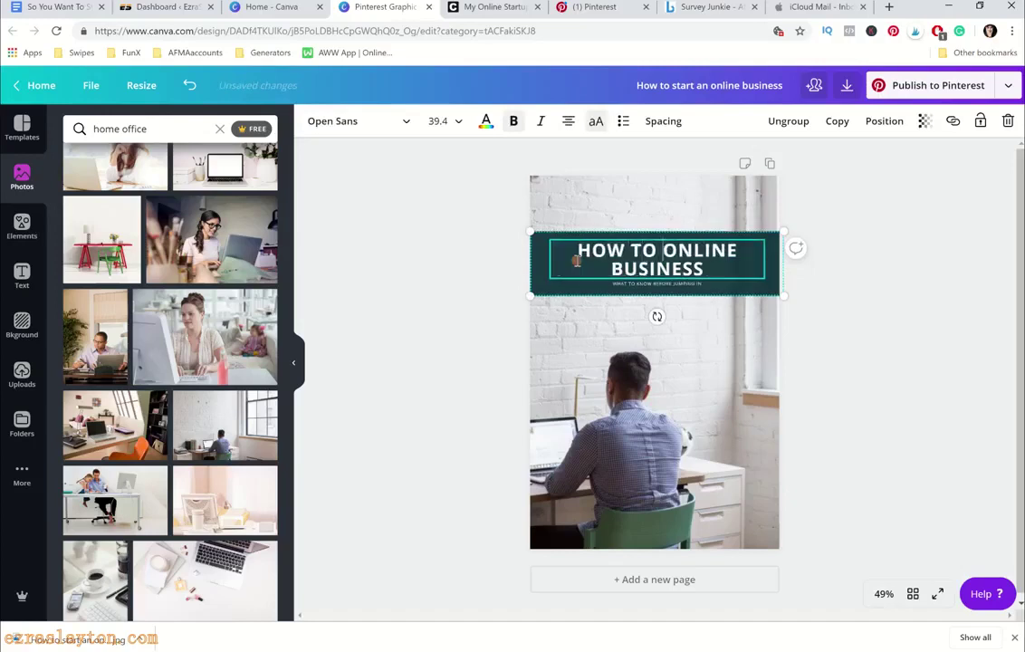
text(art an)
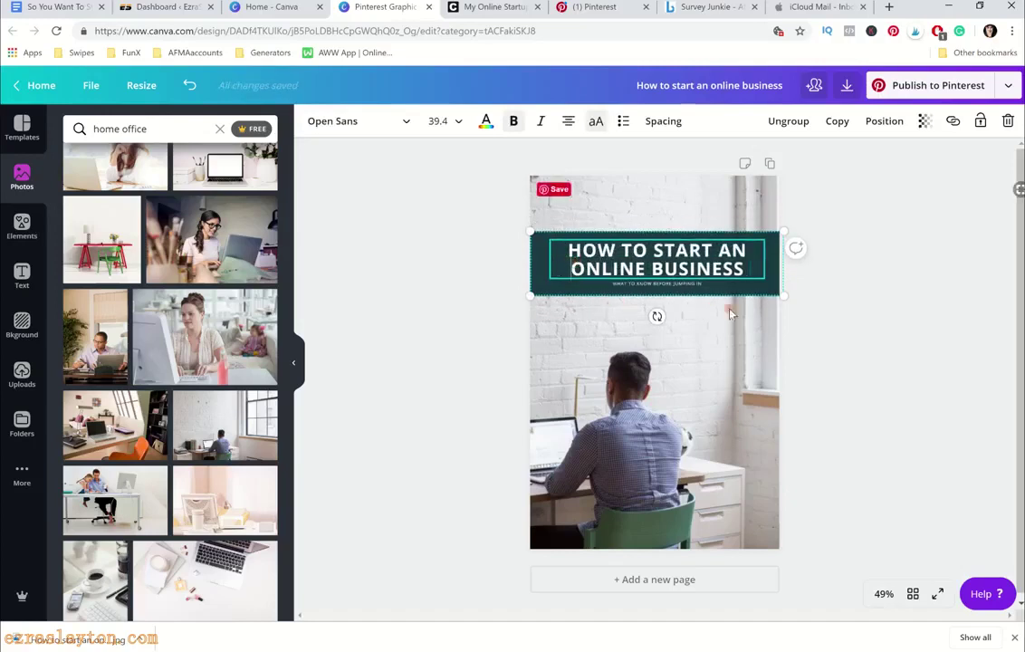
Set the subtitle to size 32 and tighten its line height
click(628, 285)
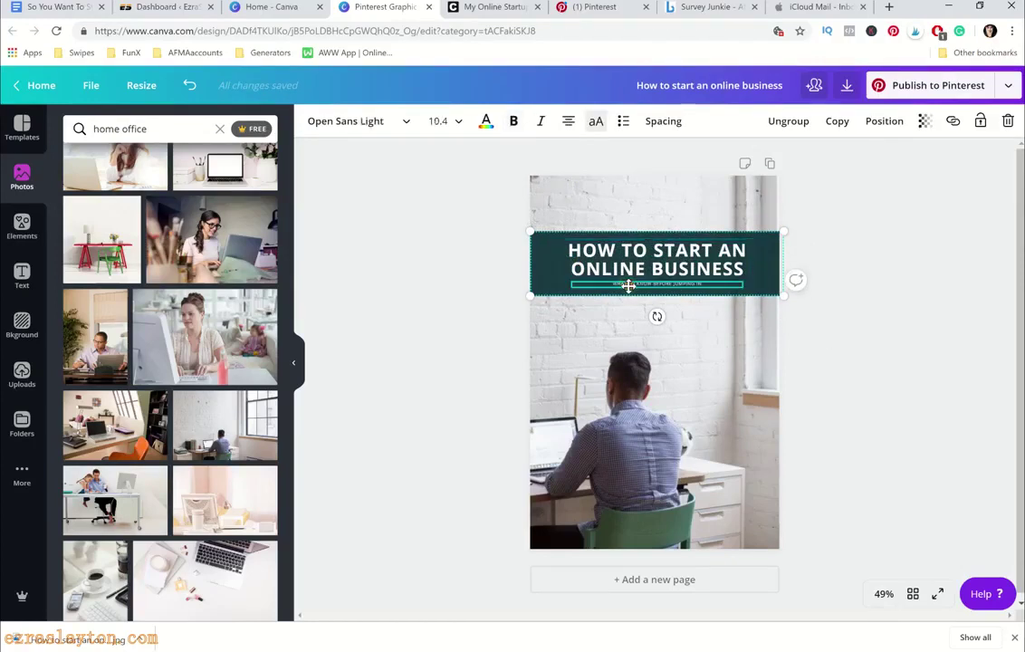
click(440, 121)
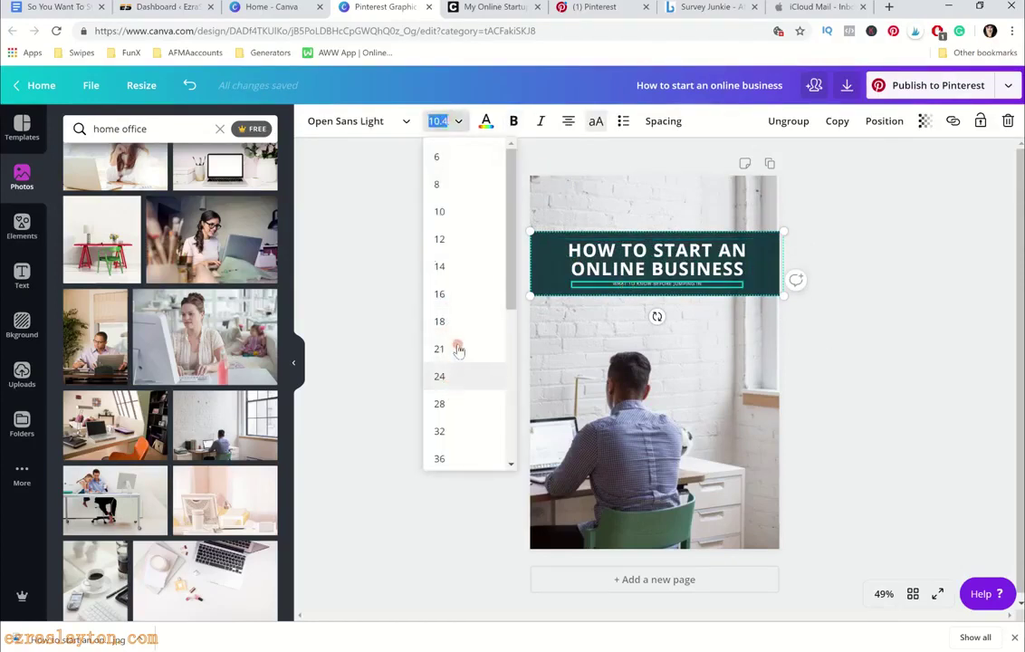
click(458, 348)
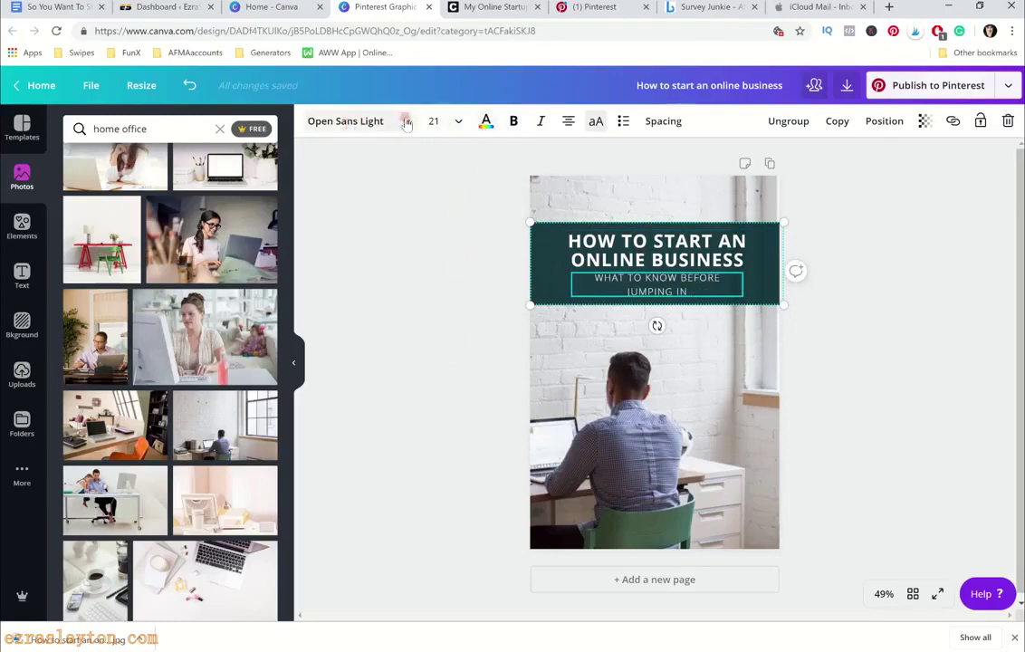
click(437, 121)
click(452, 385)
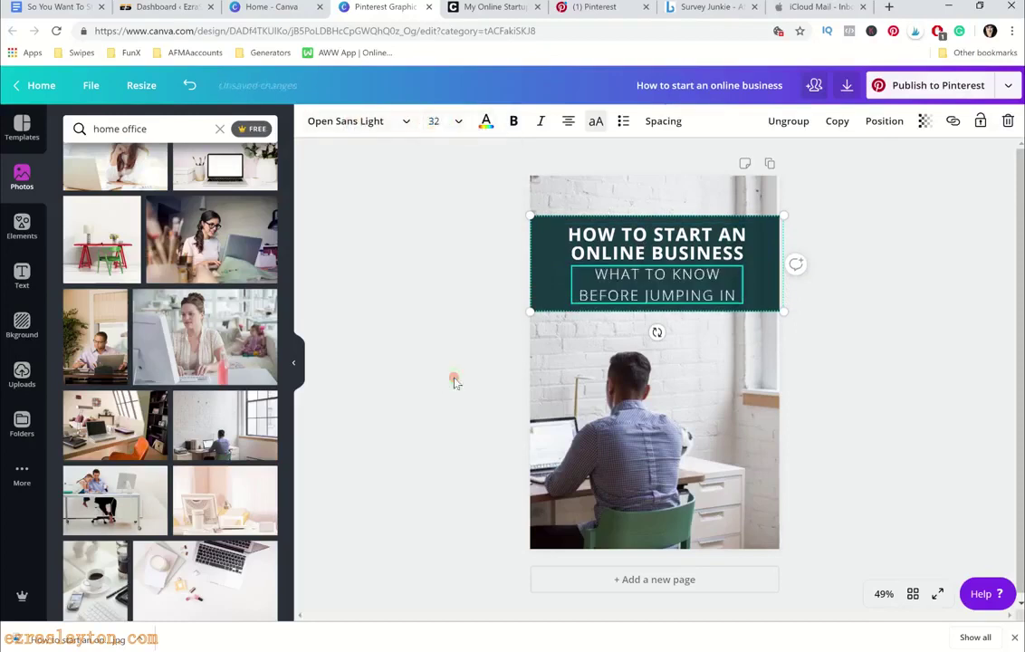
click(665, 121)
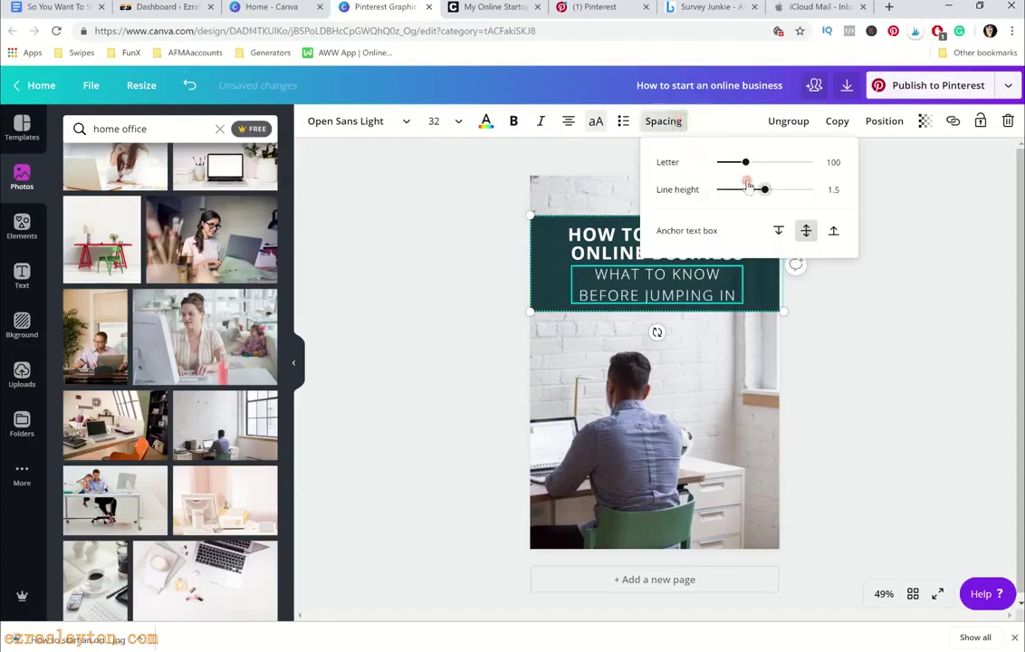
drag(767, 190, 743, 192)
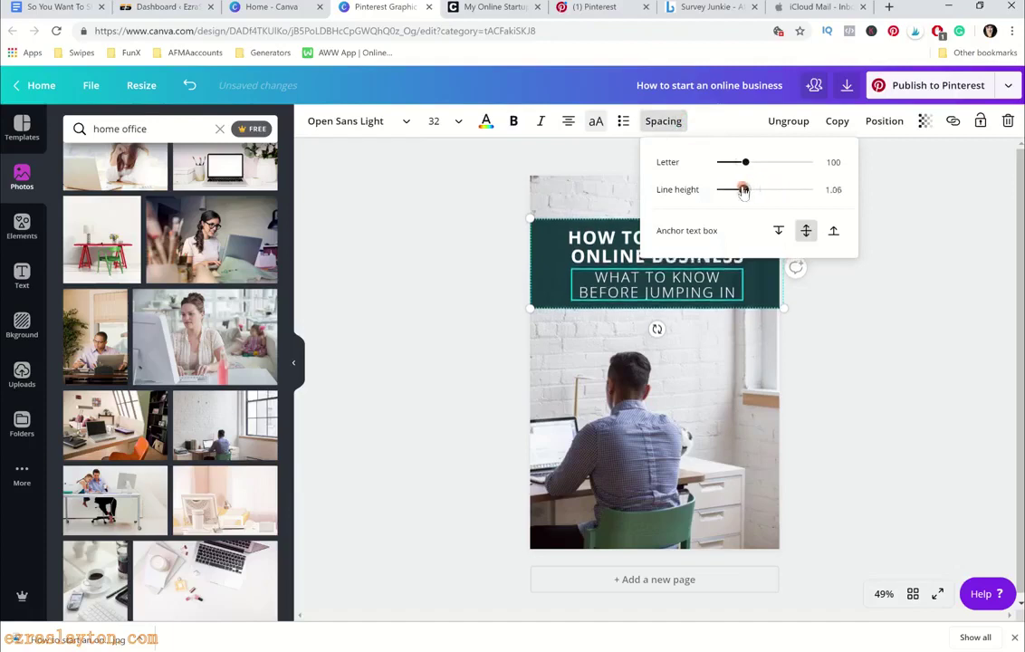
click(819, 317)
Enlarge the heading to font size 64
click(652, 258)
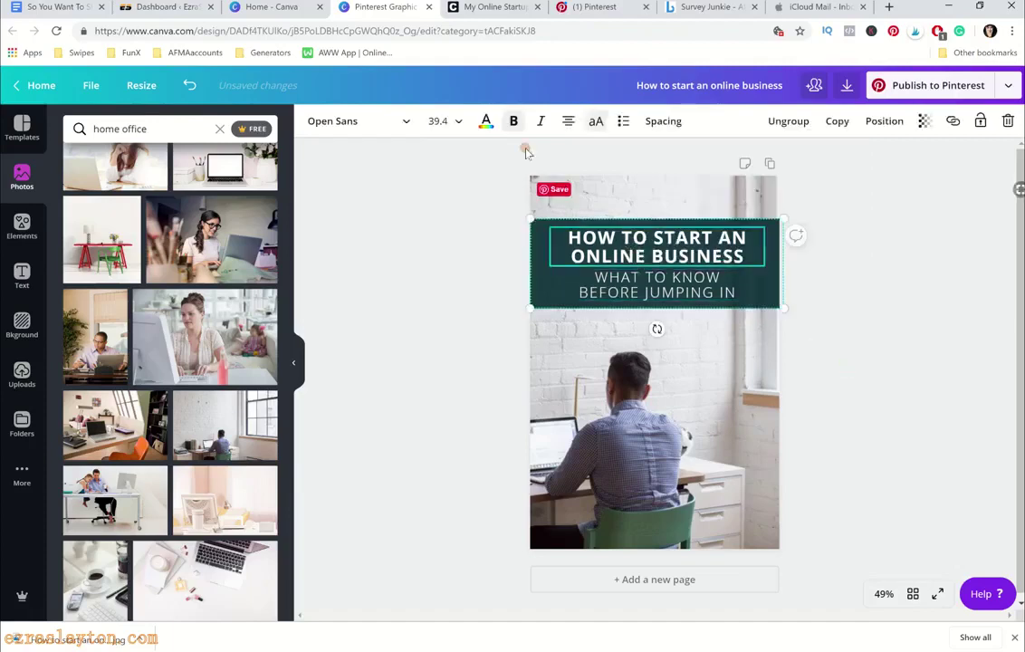
click(435, 120)
scroll(490, 379, down, 3)
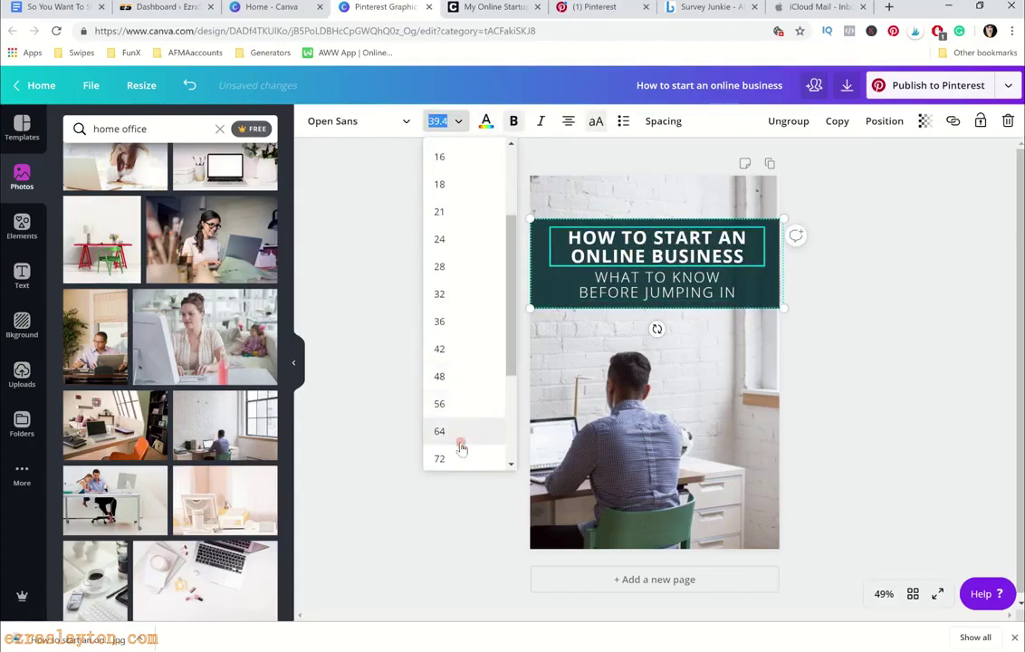
click(459, 431)
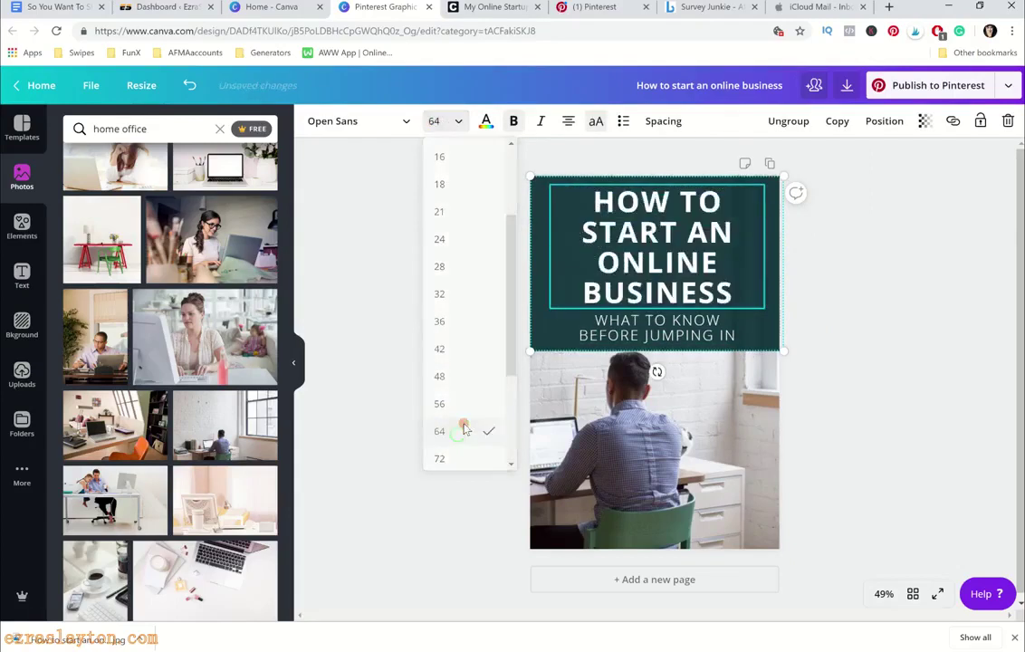
click(886, 326)
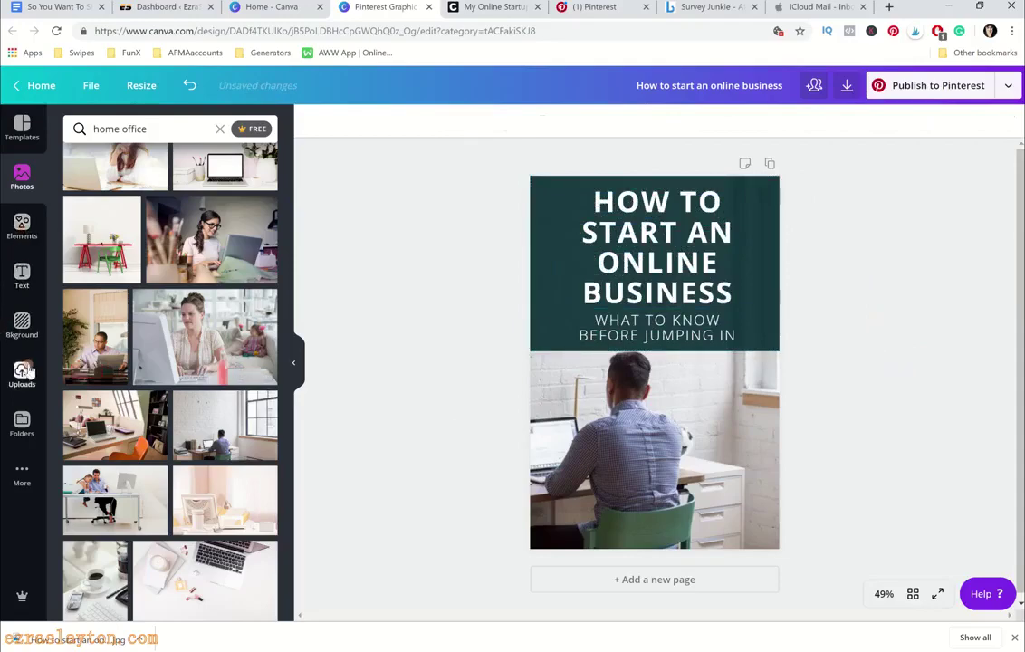
Add a subheading text box with the site's web address, widened with spread-out letters
click(23, 274)
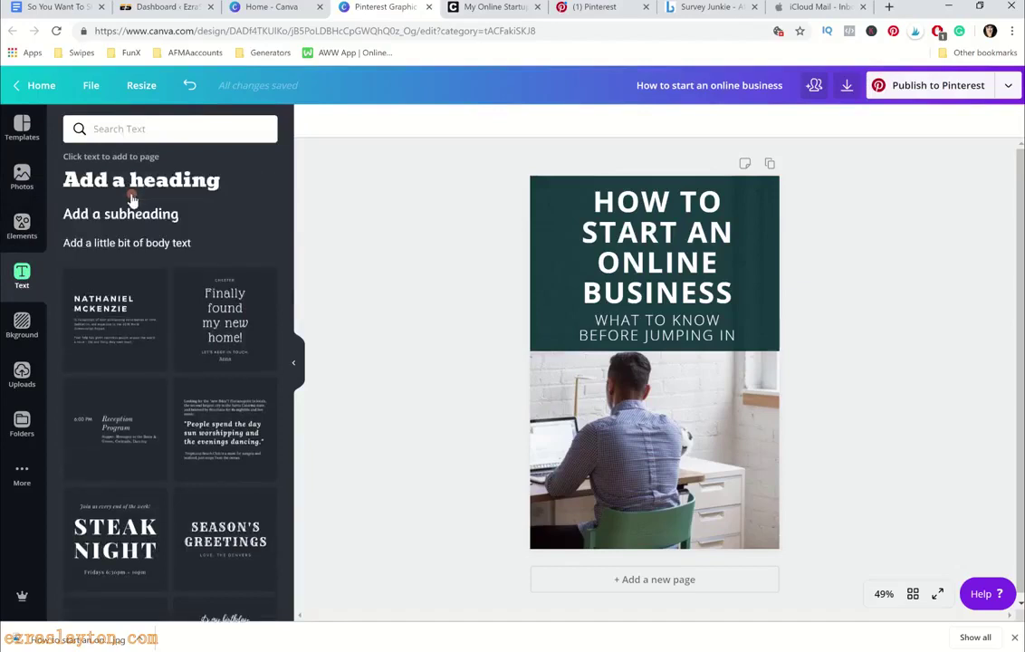
click(129, 215)
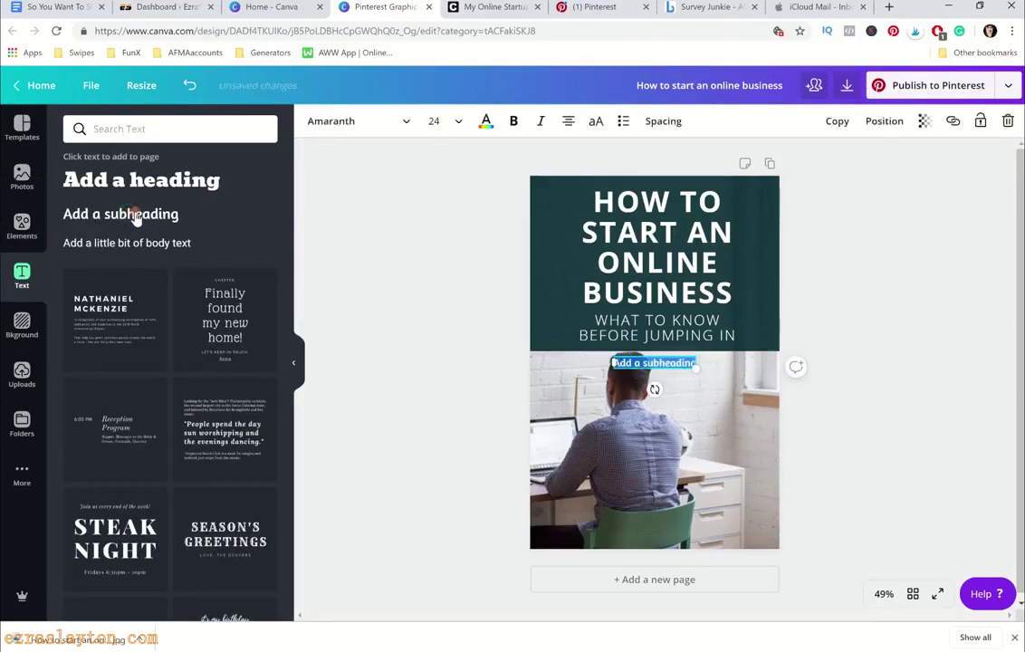
key(BackSpace)
text(ezraolerton.com)
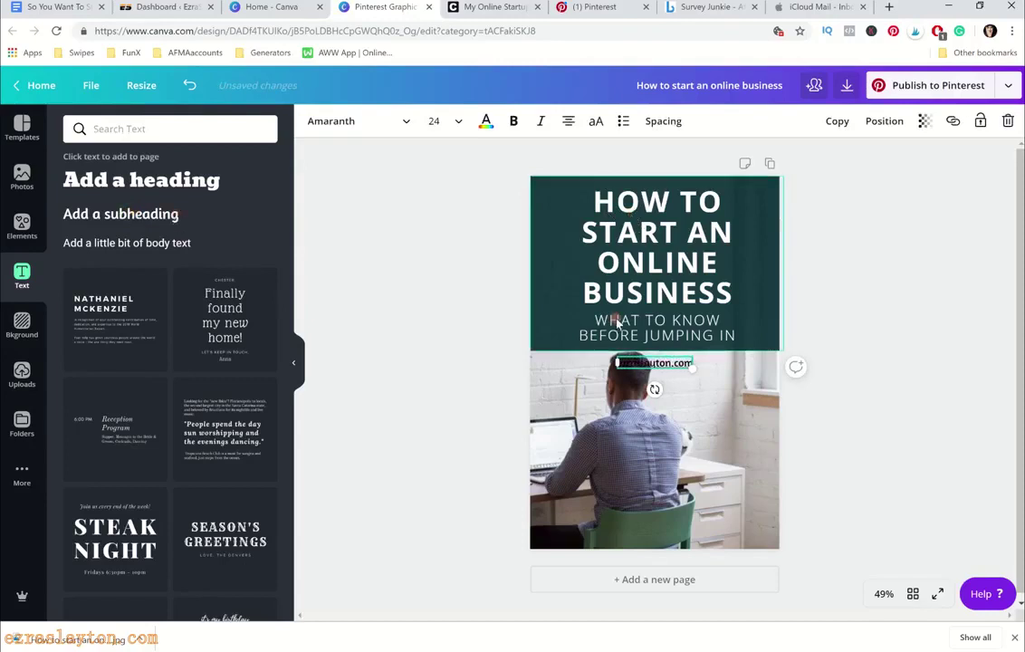
drag(614, 363, 571, 355)
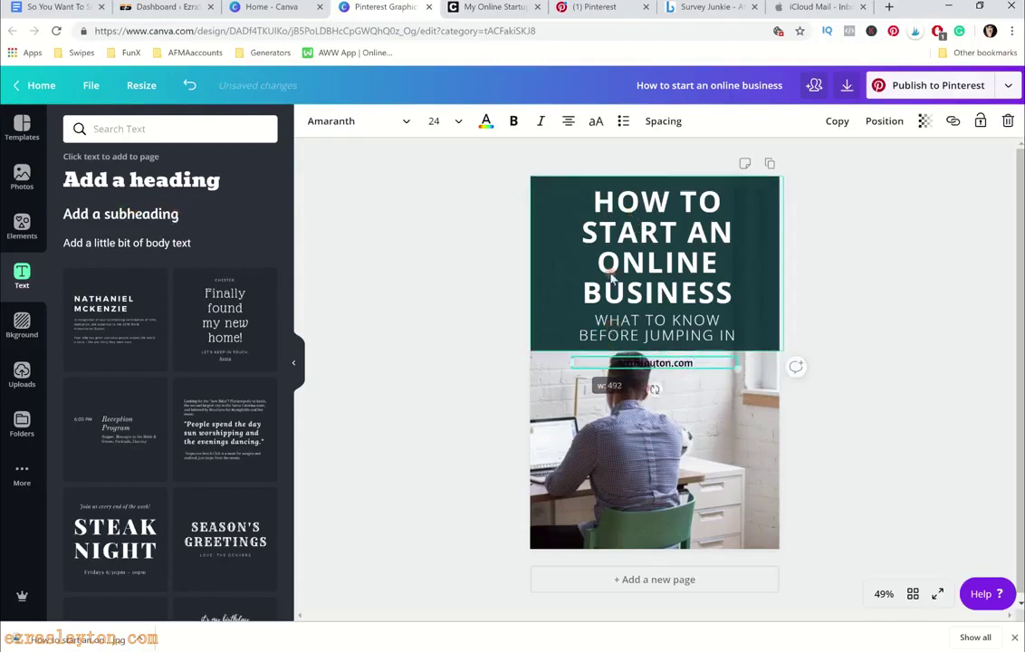
click(663, 120)
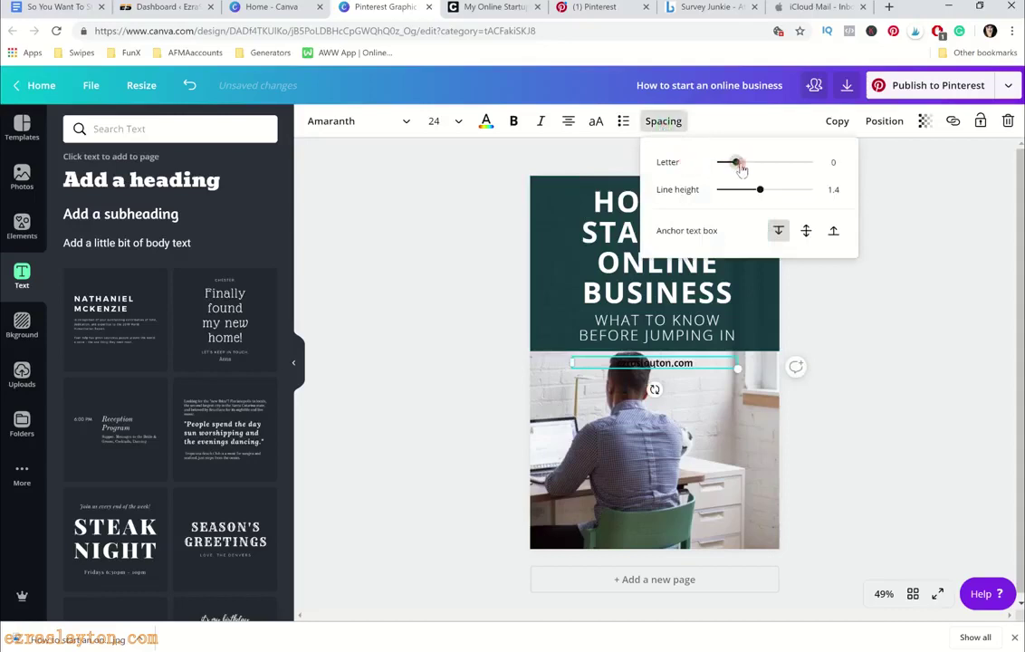
drag(738, 164, 776, 162)
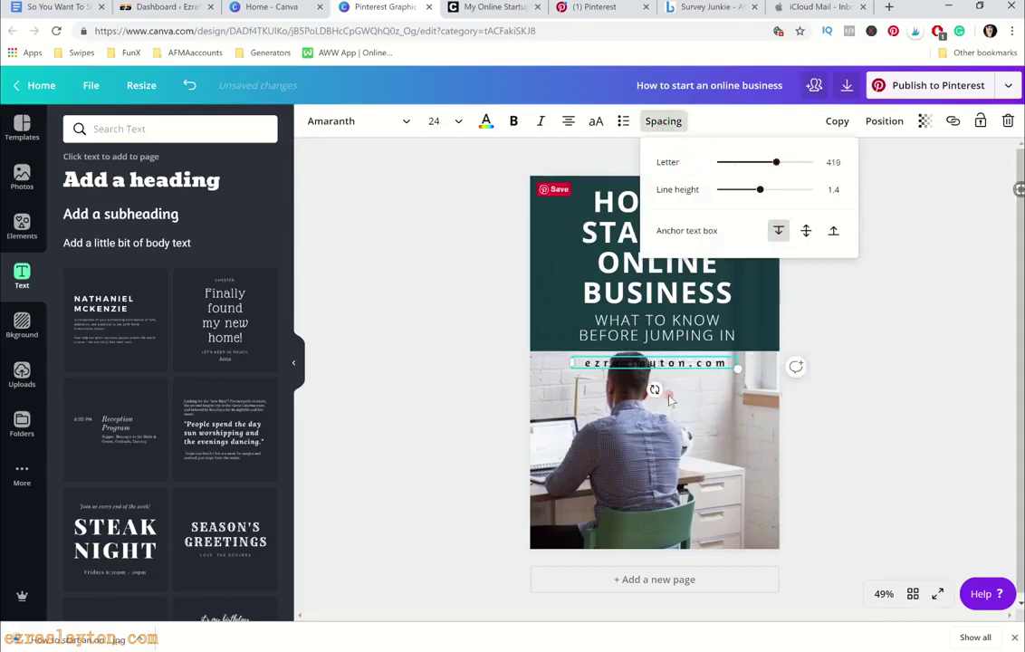
Rotate the address vertically and place it along the header's right edge
drag(655, 389, 716, 363)
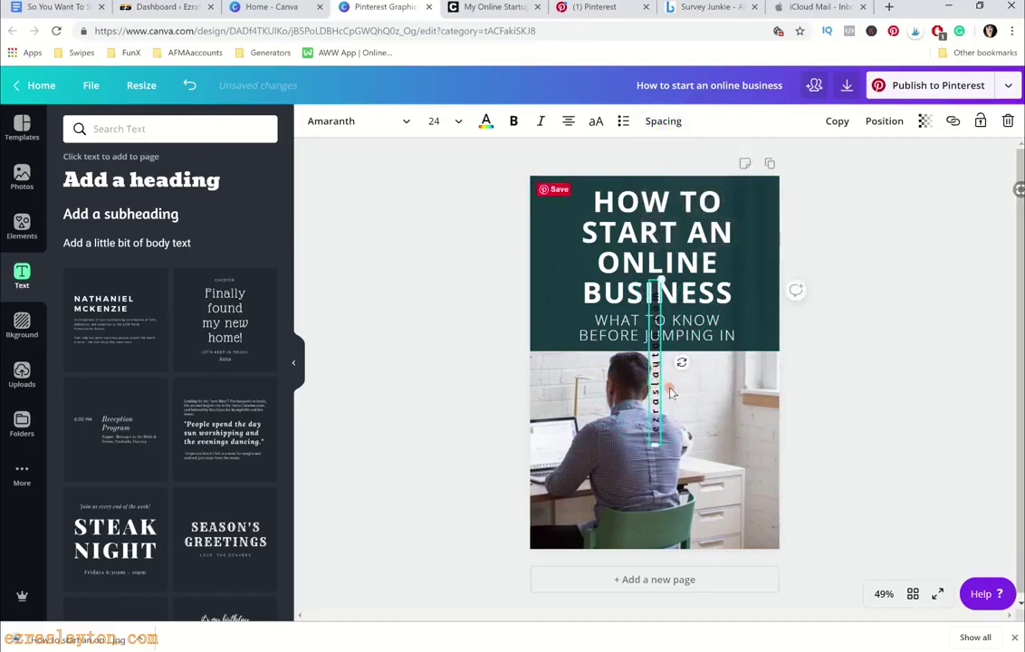
drag(670, 391, 758, 275)
click(895, 362)
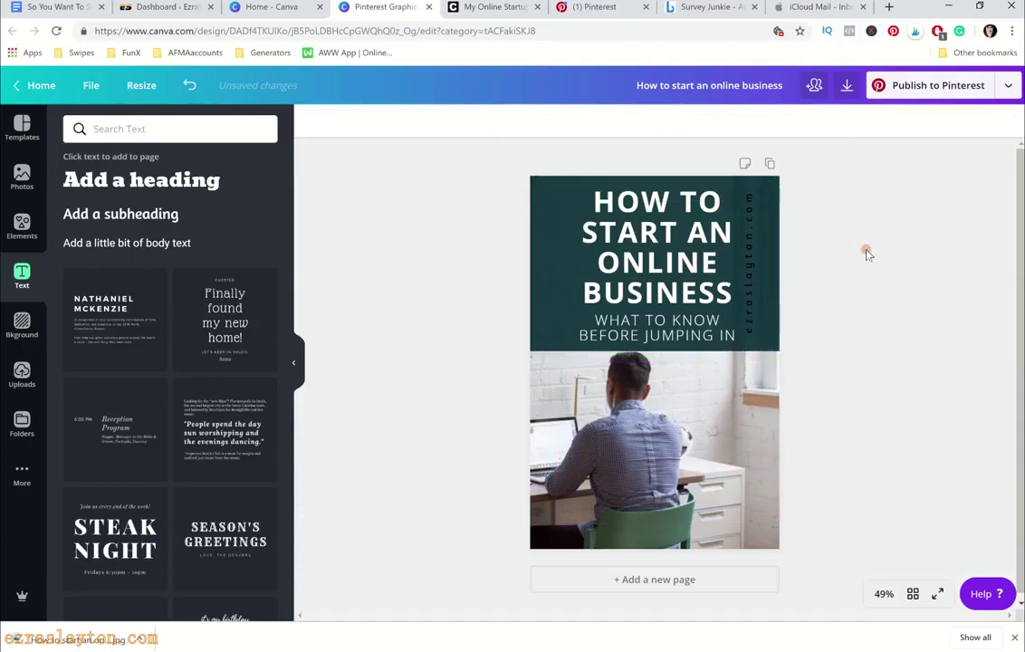
Download the Canva pin as a PNG into the Pictures > Pins folder
click(848, 87)
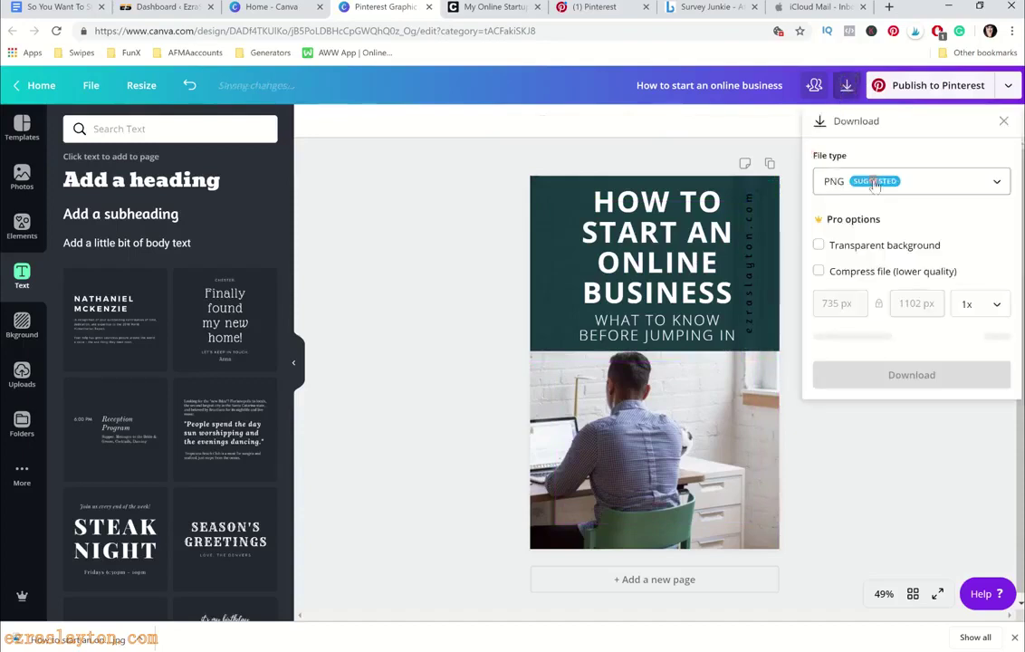
click(911, 377)
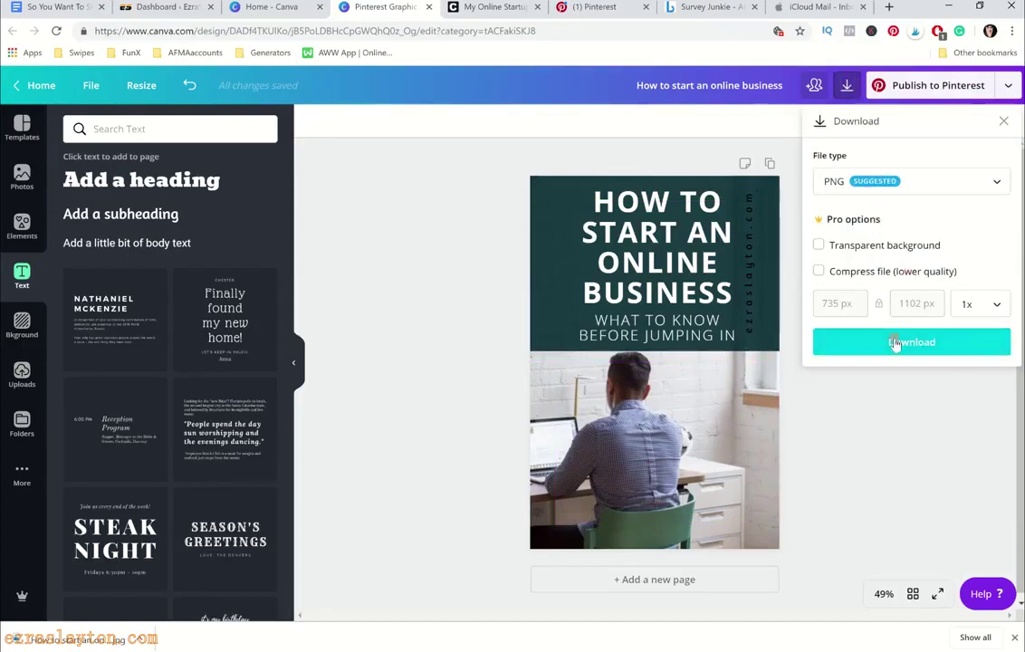
click(895, 342)
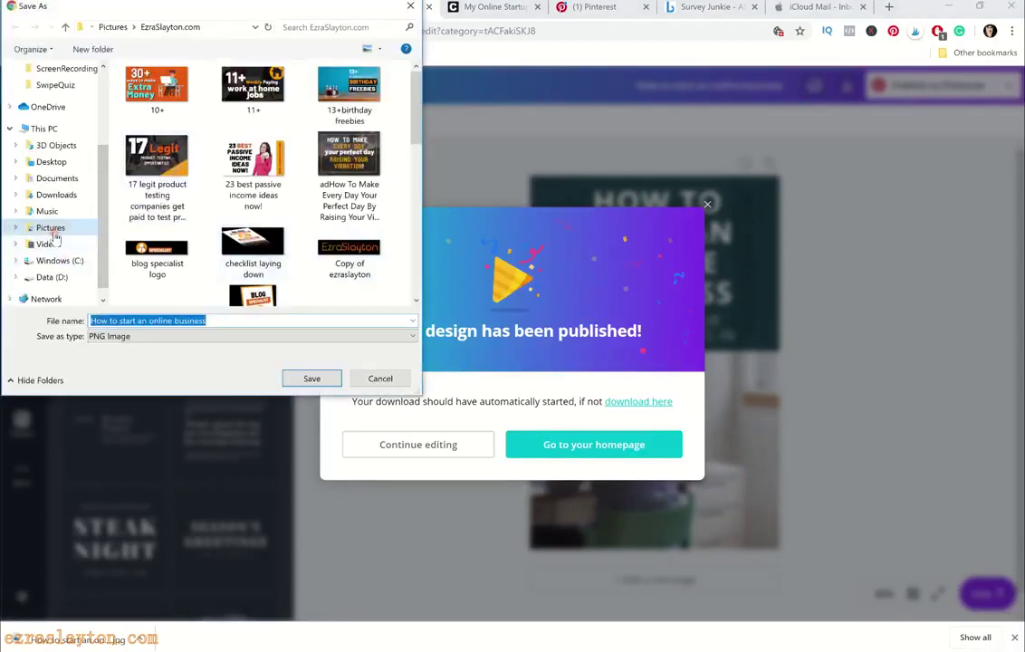
click(49, 227)
double_click(348, 101)
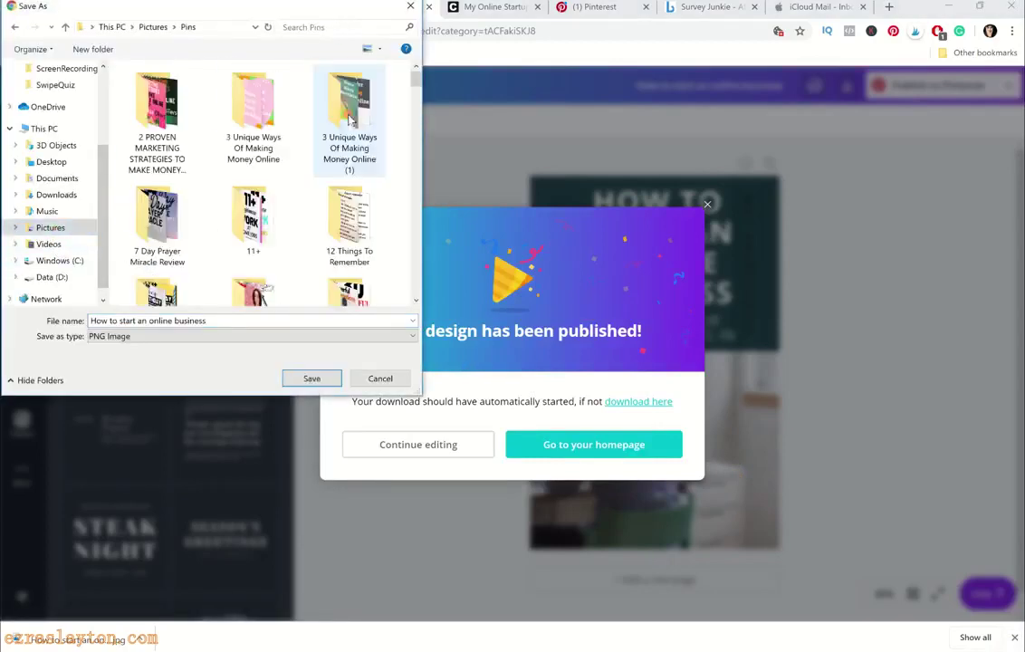
click(295, 376)
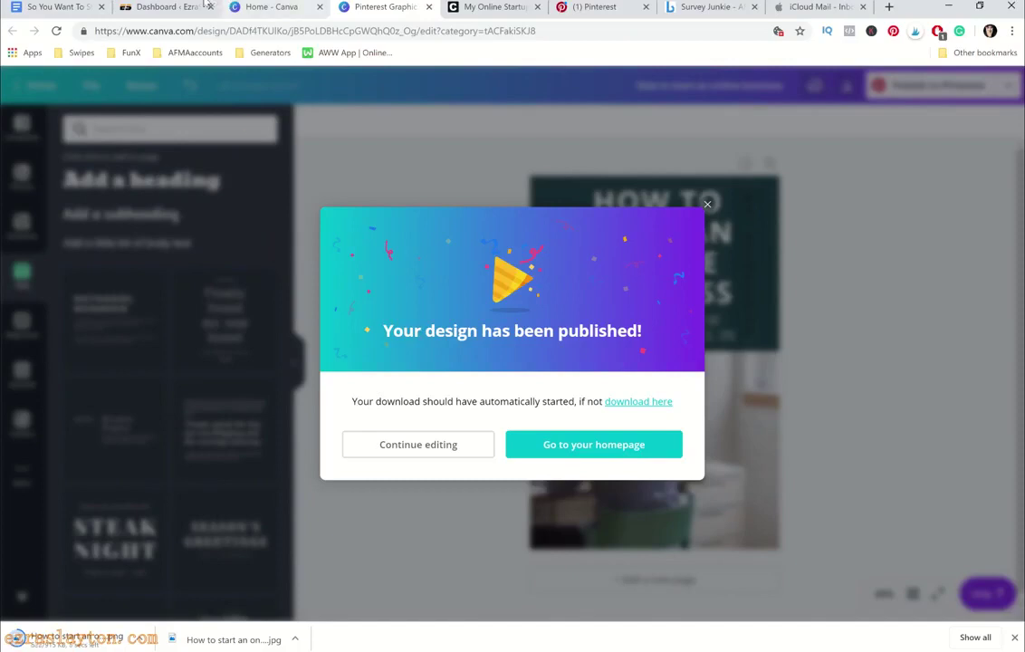
click(194, 7)
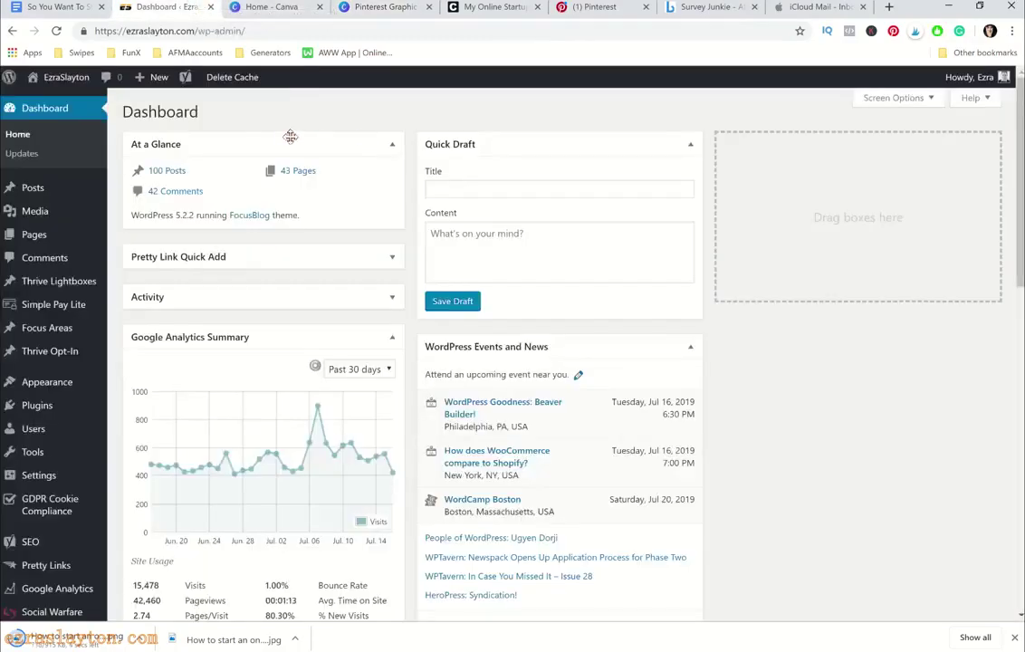
Create a new post titled 'How To Start An Online Business | What You Need To Know'
mouse_move(144, 77)
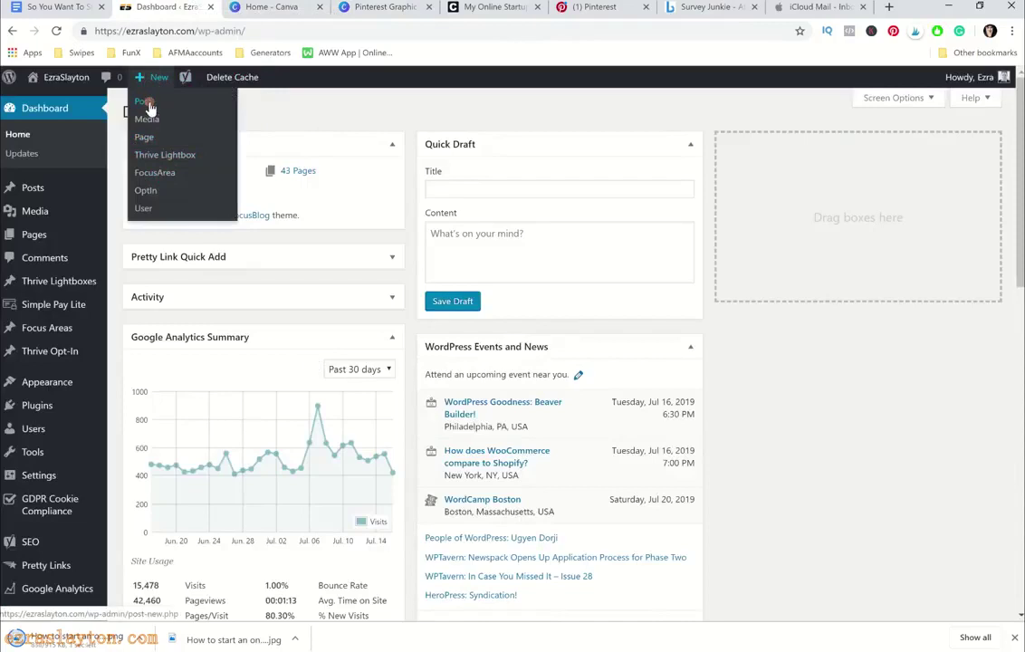
click(149, 104)
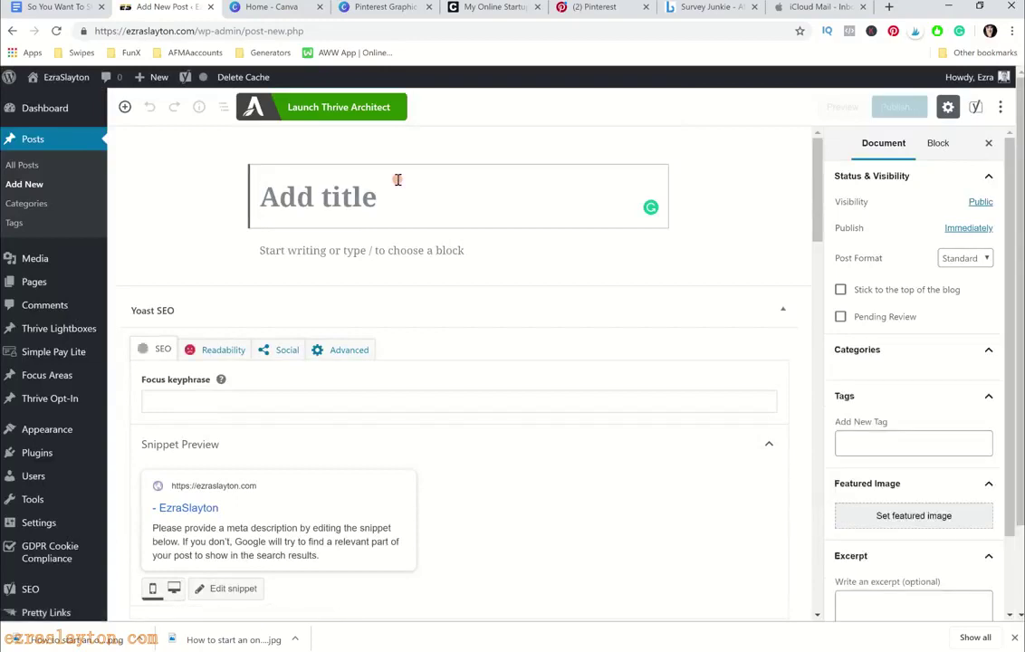
text(How To )
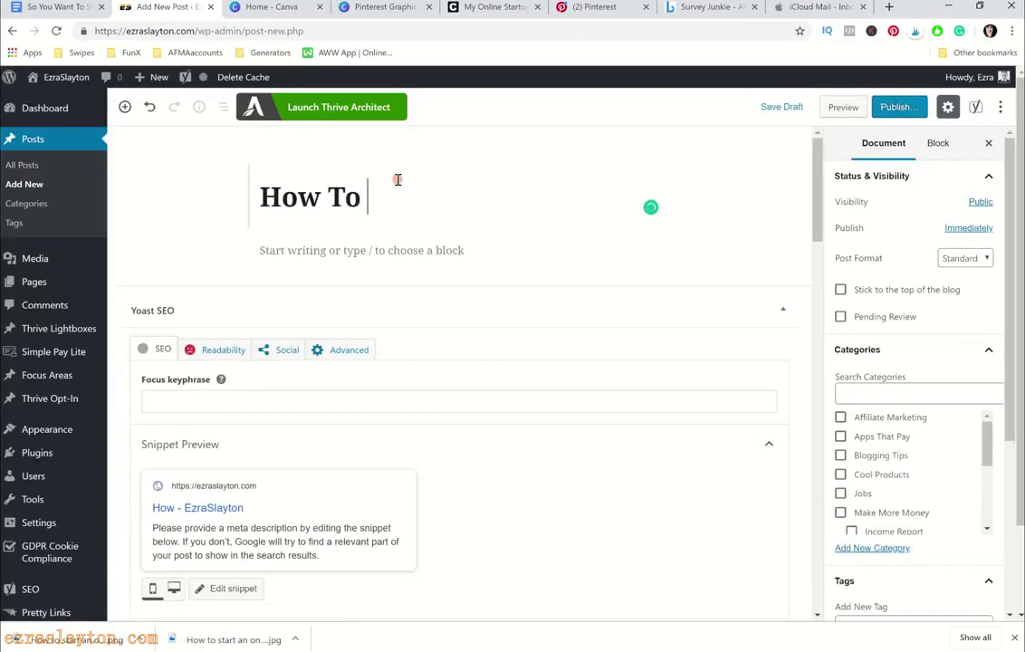
text(Start An On)
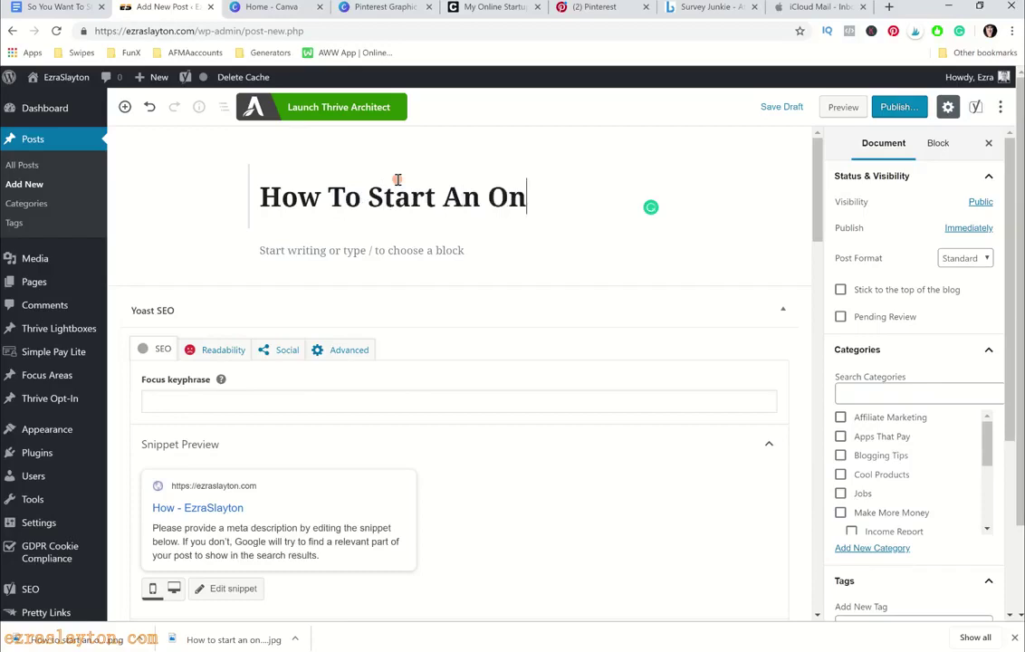
text(line Busine)
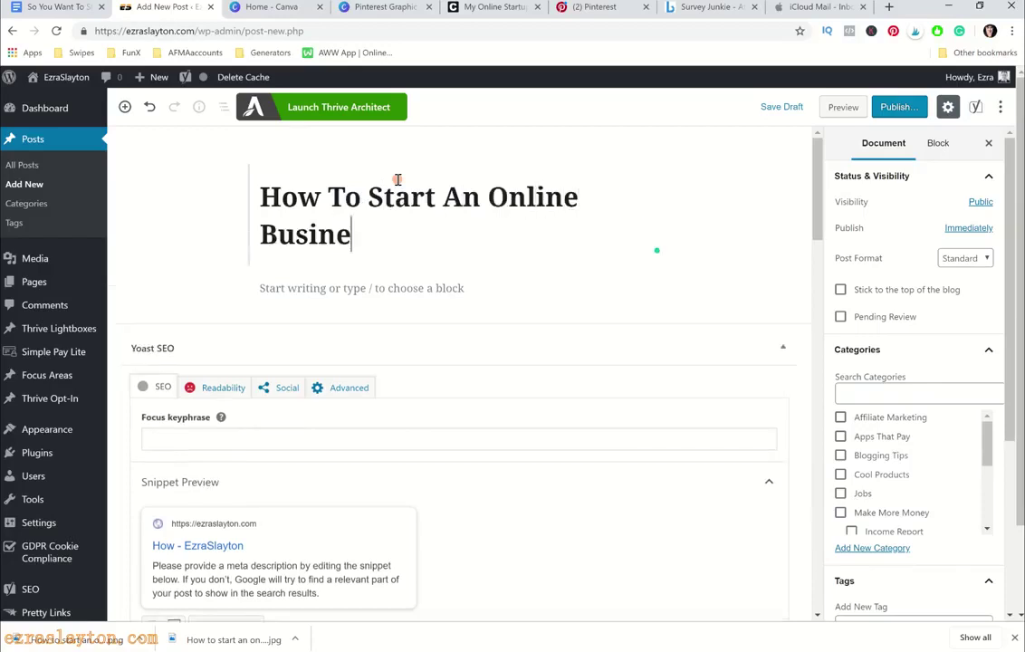
text(ss)
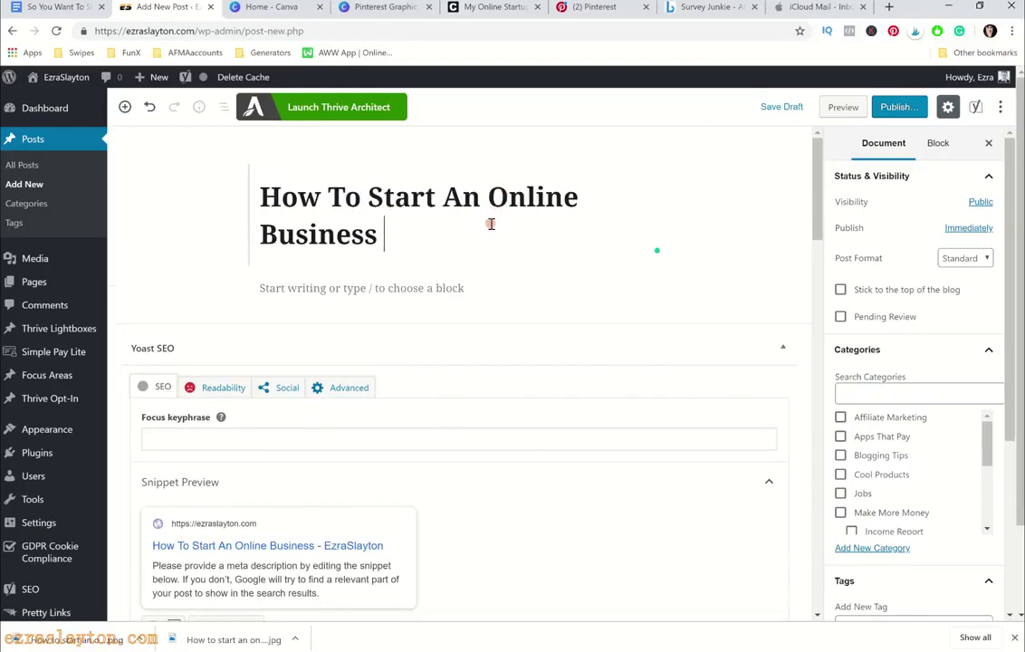
text( |)
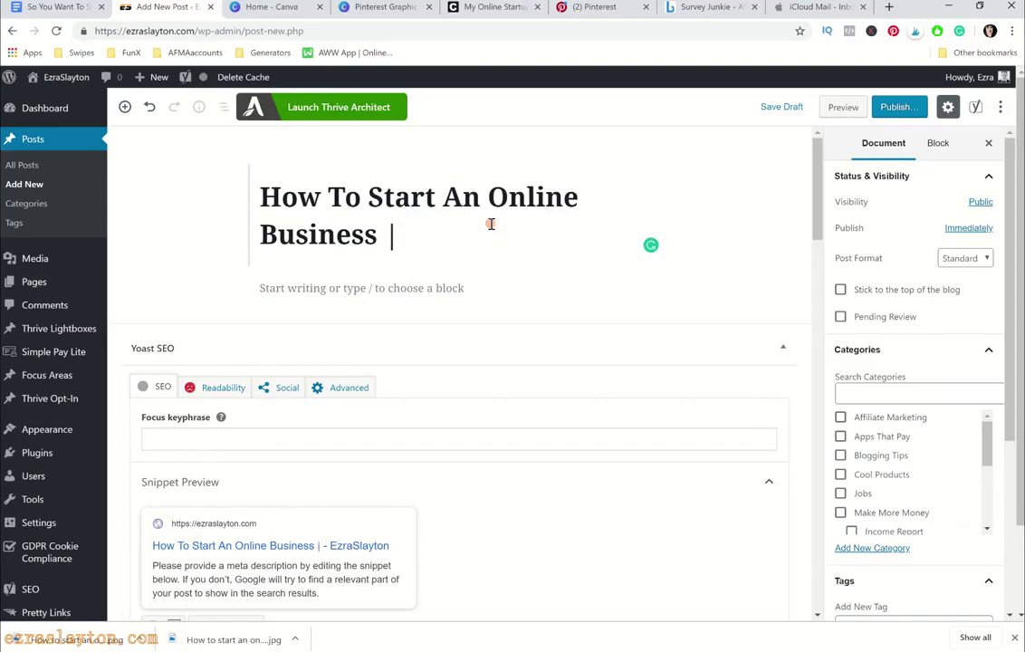
text(What TO K)
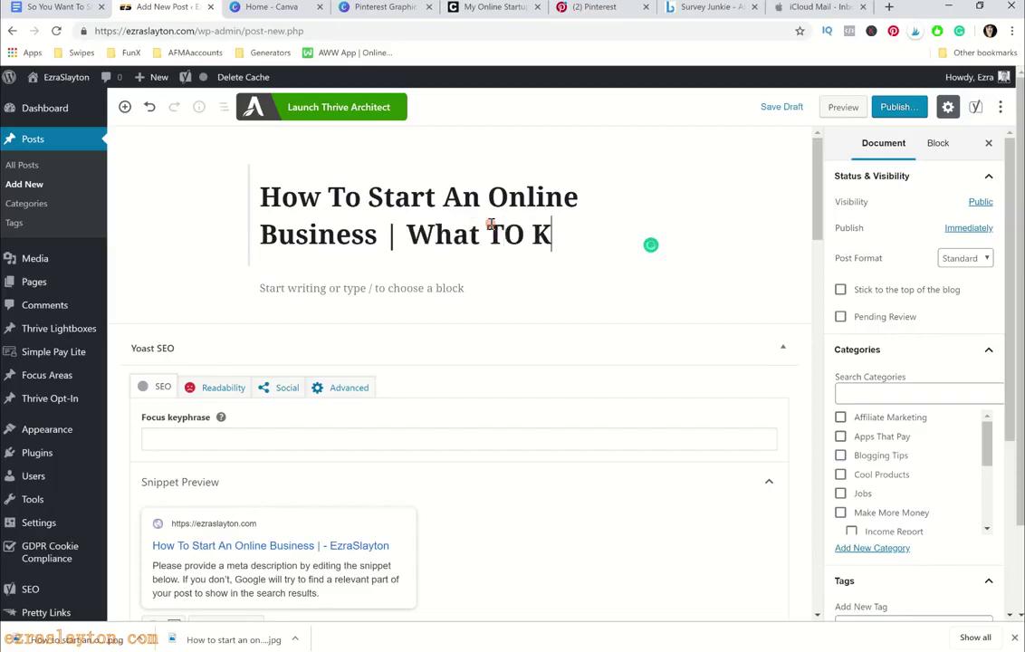
key(BackSpace)
key(BackSpace)
key(BackSpace)
key(BackSpace)
text(You Need To Know)
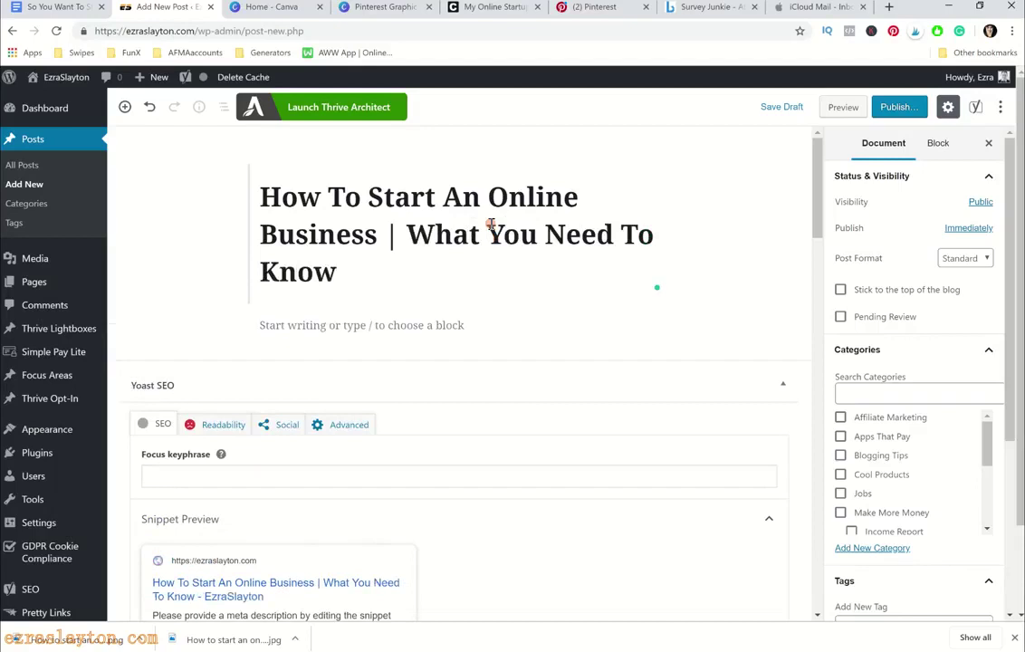
Strip separator and site name from the Yoast SEO title and begin the meta description 'How to start...'
scroll(309, 501, down, 2)
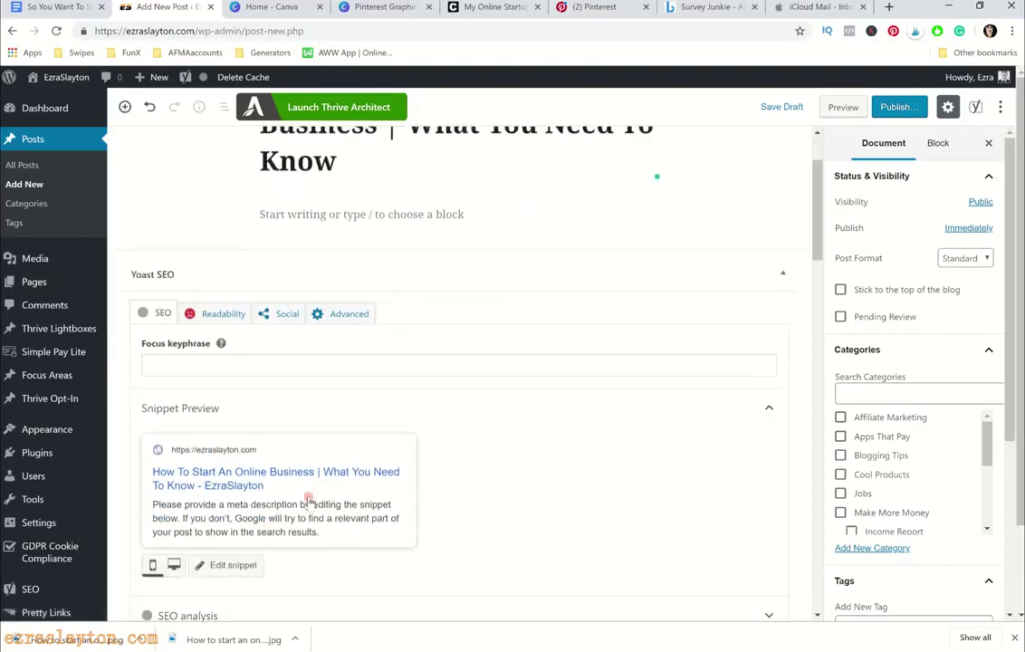
scroll(309, 500, down, 1)
click(235, 542)
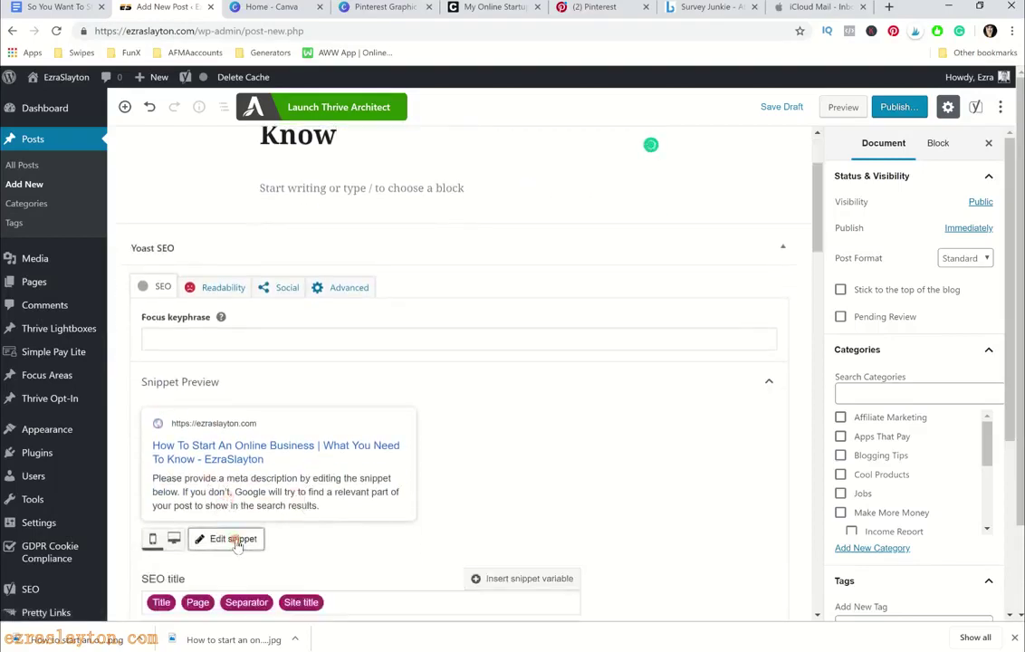
scroll(408, 435, down, 3)
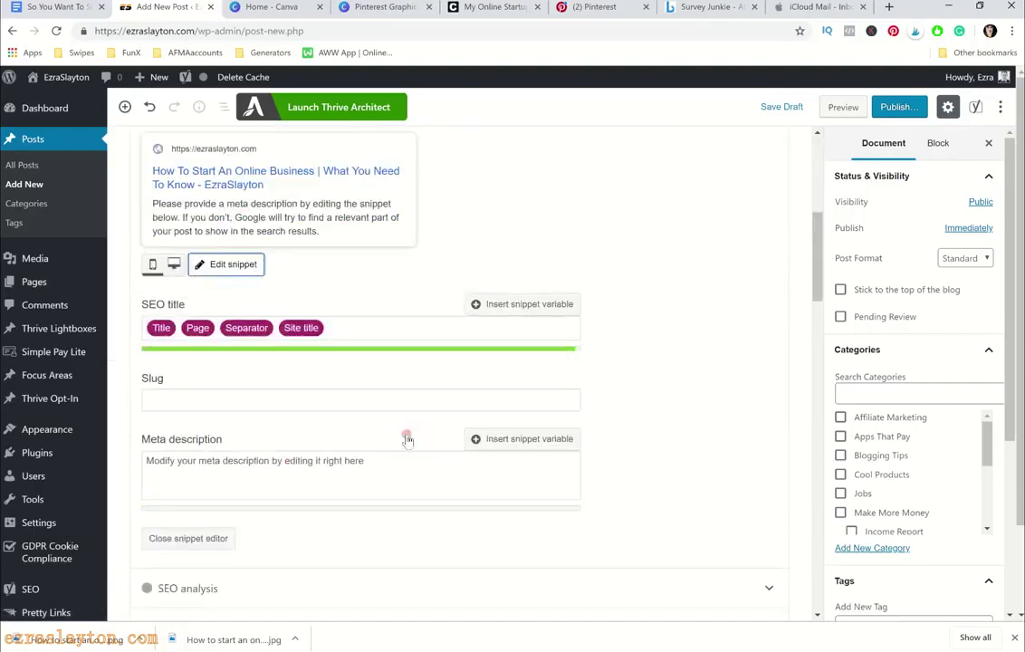
click(342, 331)
key(BackSpace)
key(BackSpace)
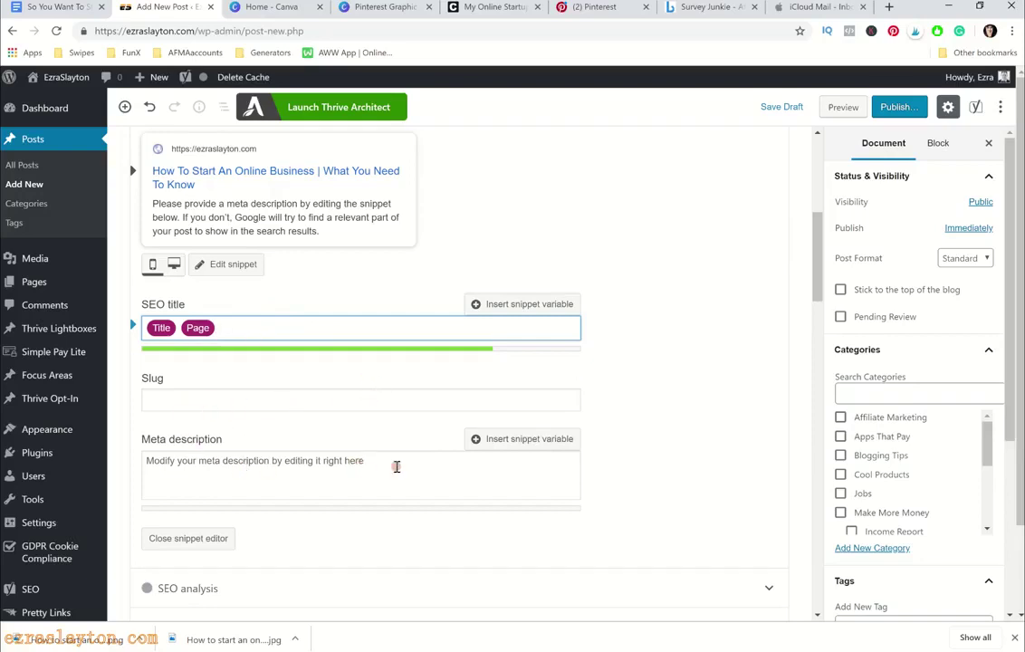
click(389, 466)
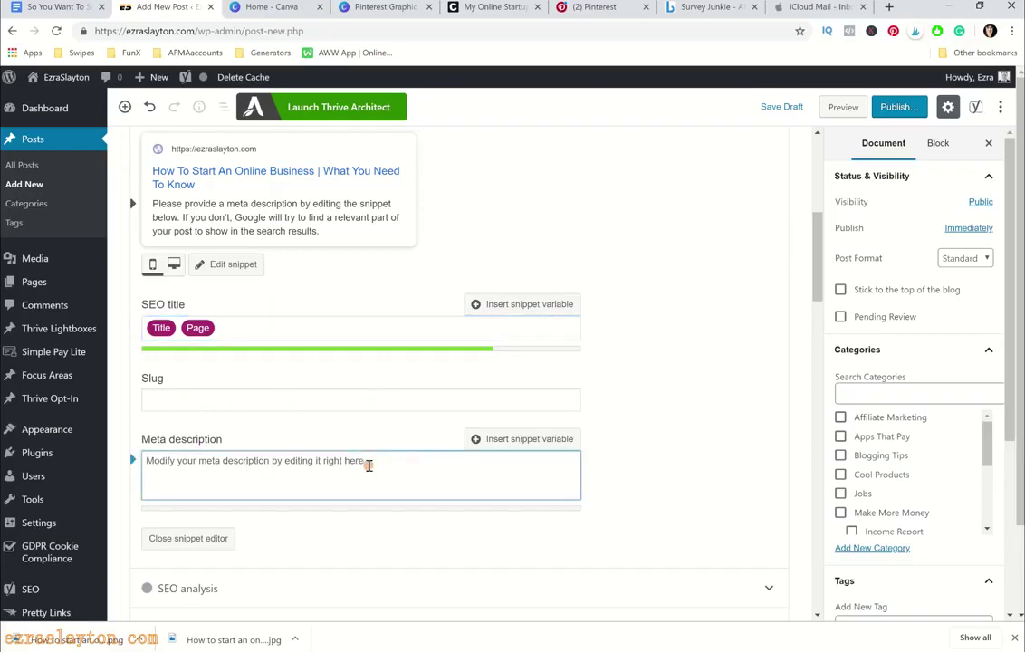
text(How)
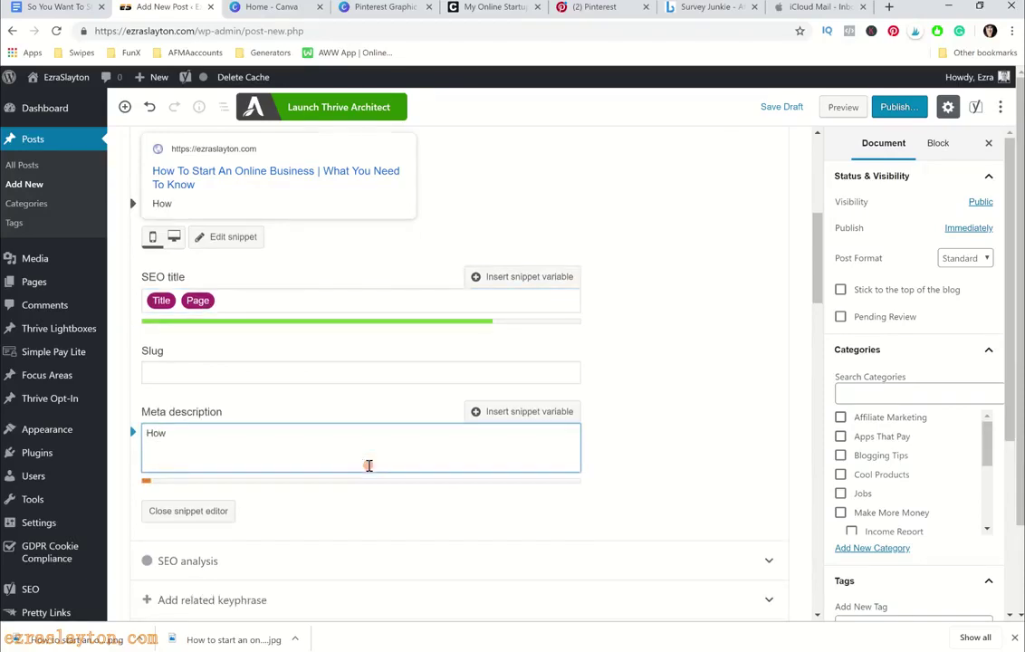
text( to start an online )
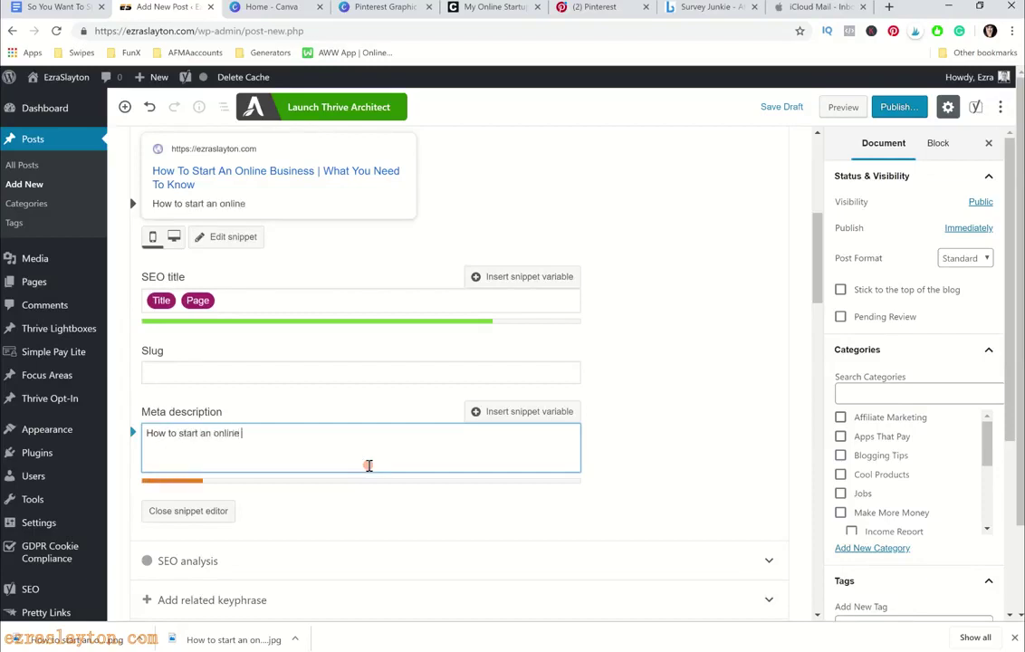
text(business from h)
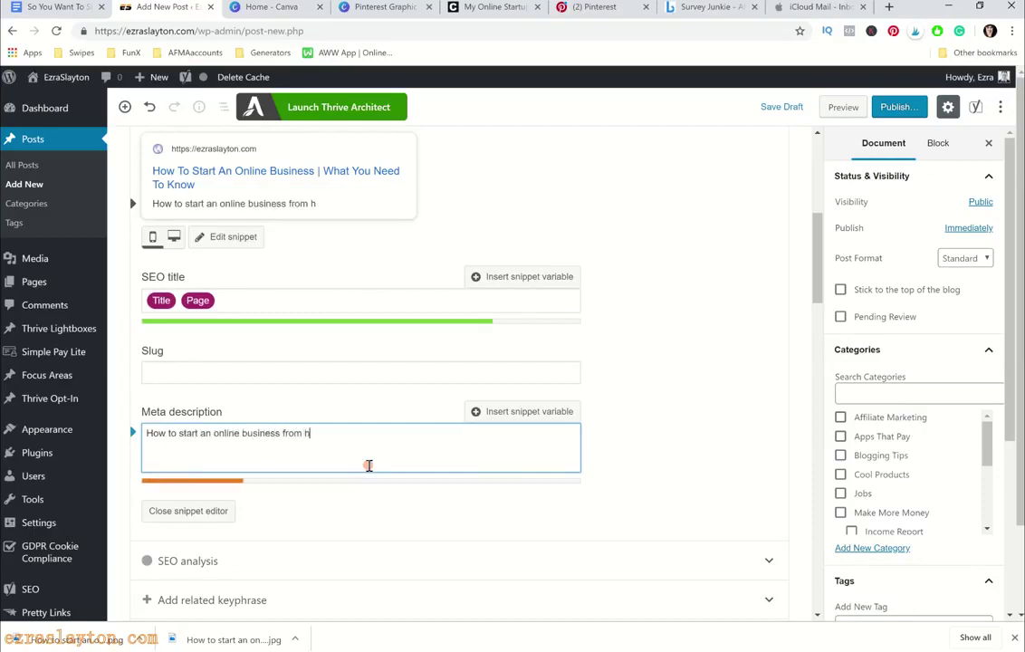
text(ome. The)
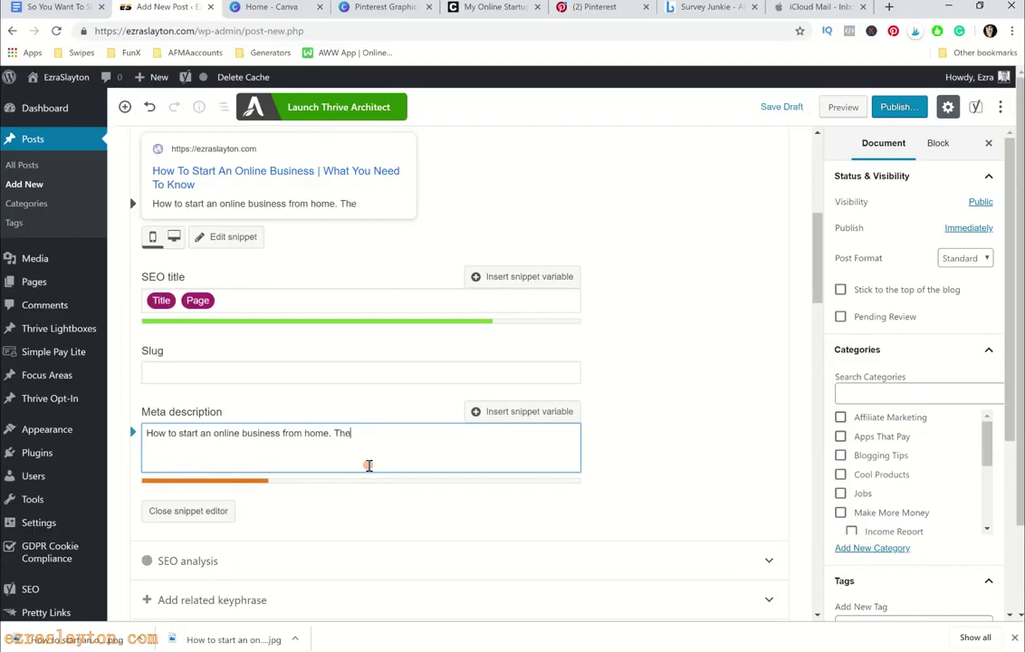
text(re are things y)
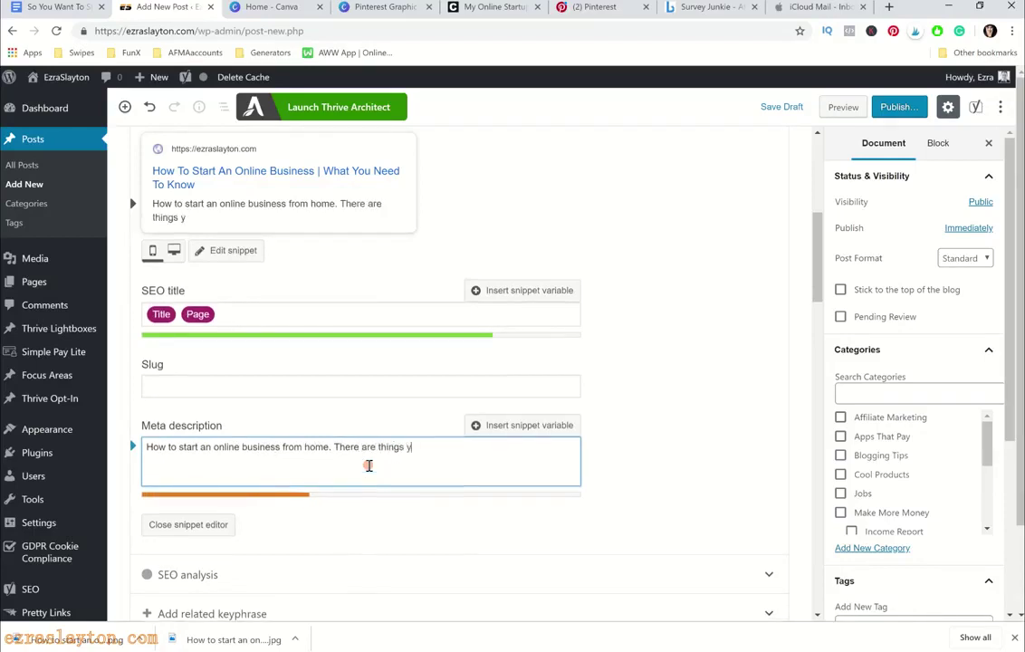
text(ou MUS)
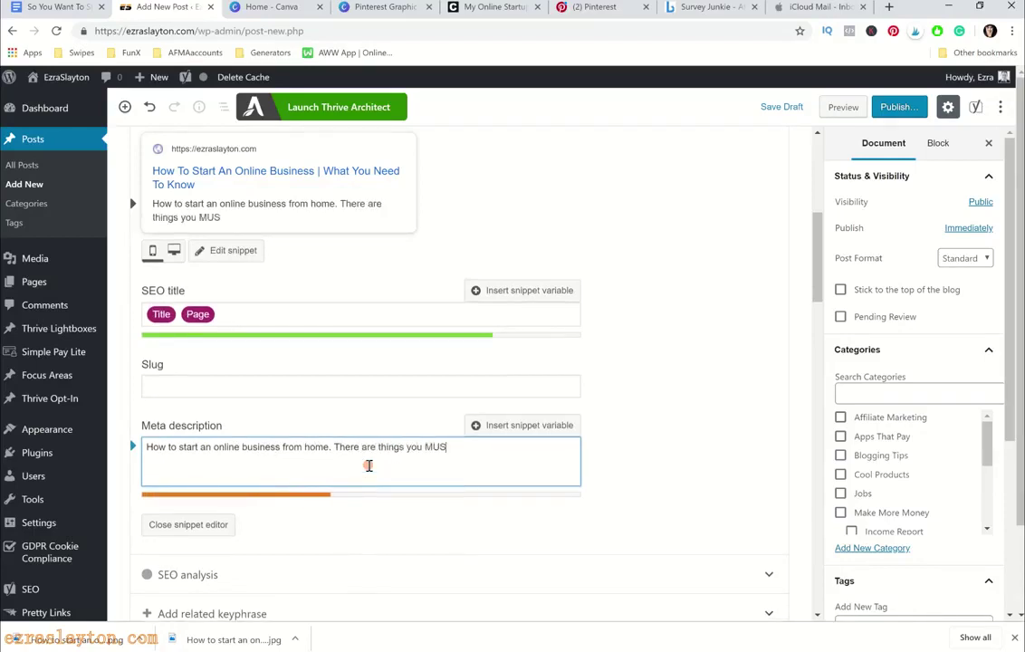
text(T know. Click Here )
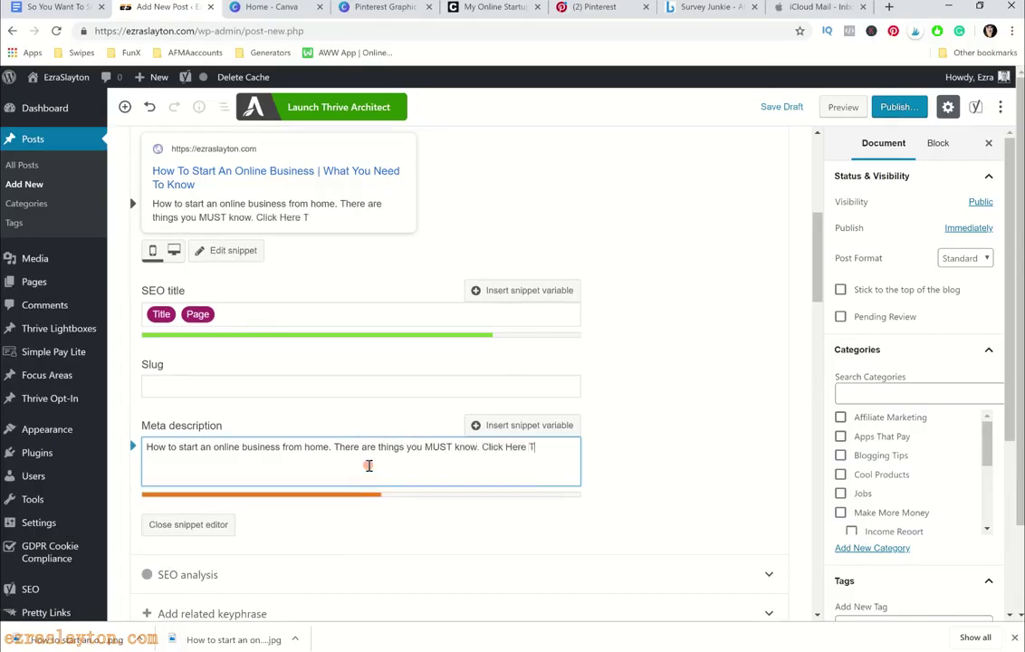
text(To Discover How Y)
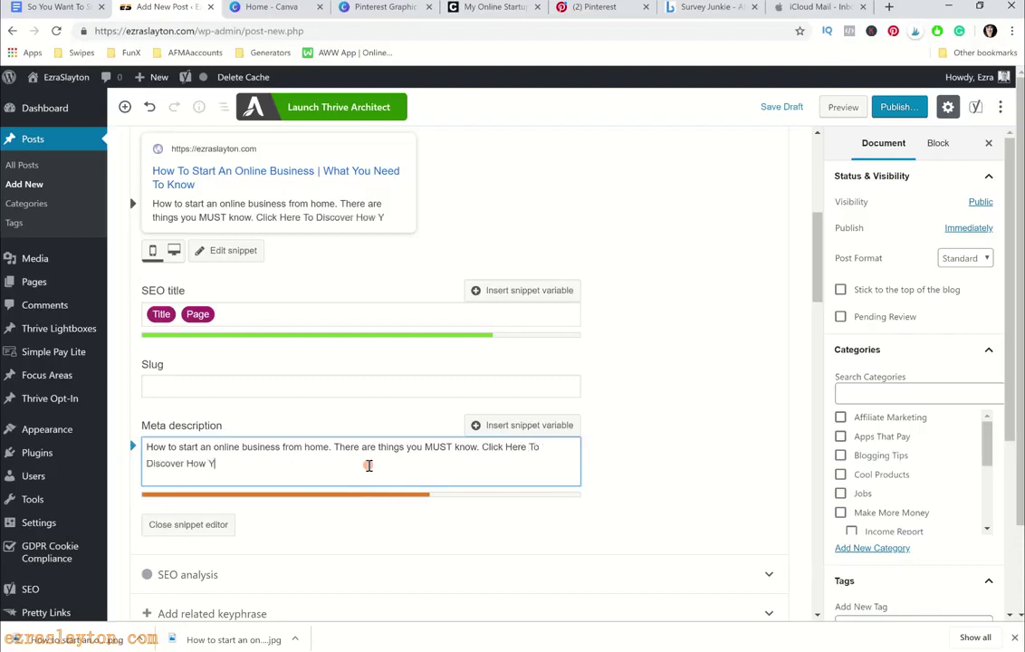
text(ou Can B)
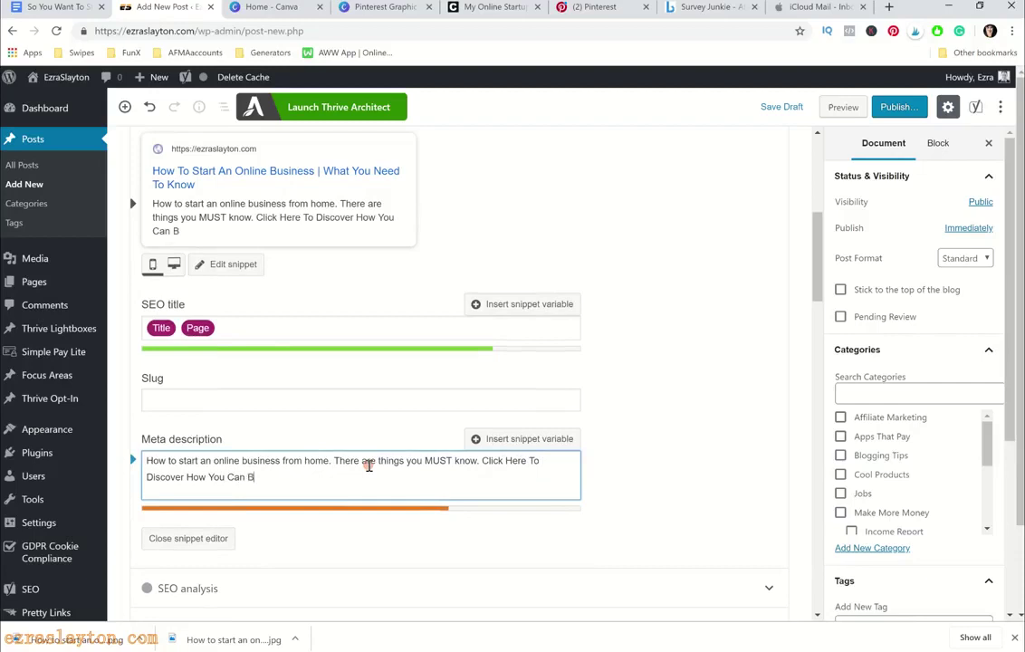
text(uild A Su)
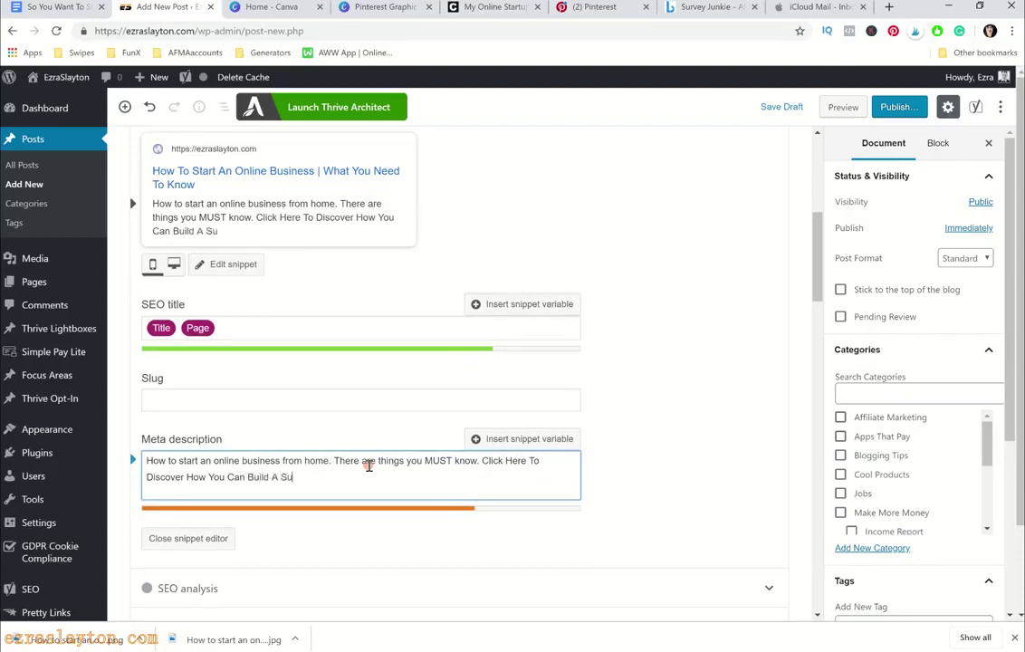
text(ccessful )
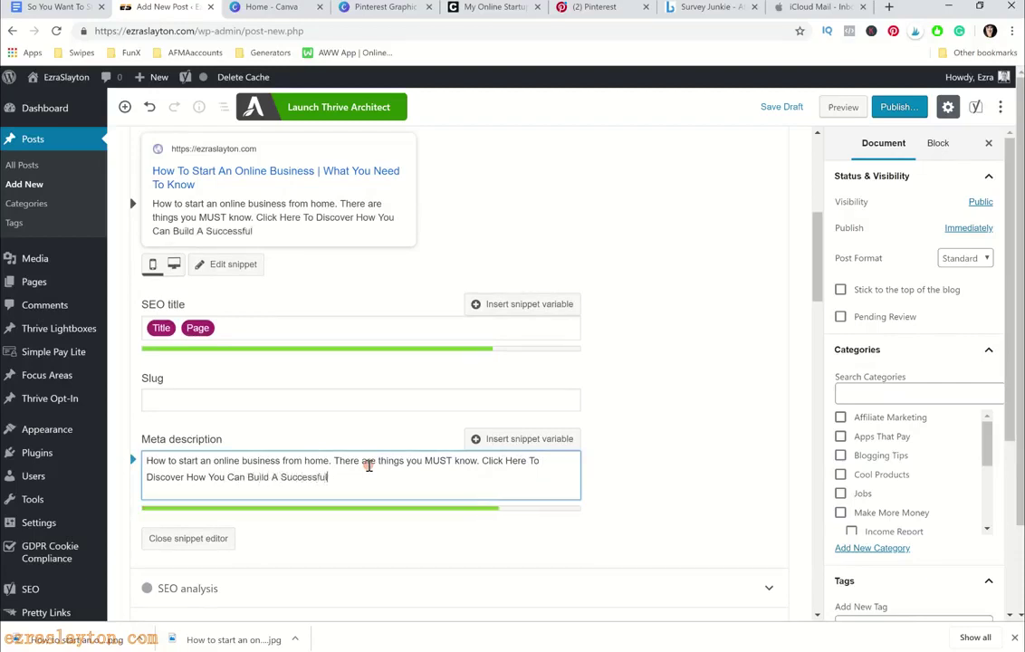
text(Business)
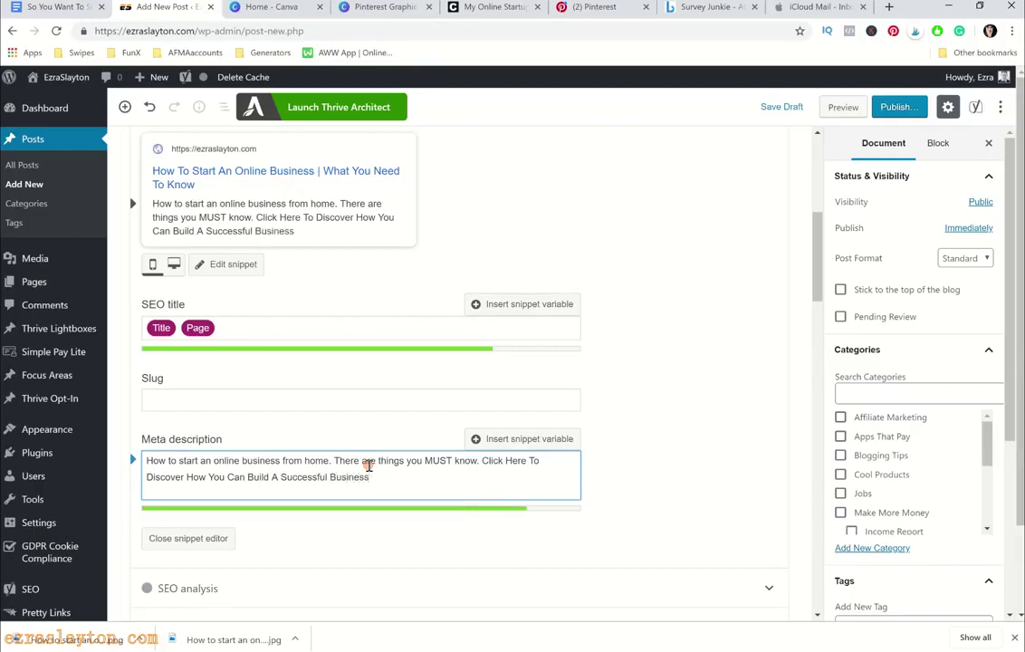
text( From Scratch...)
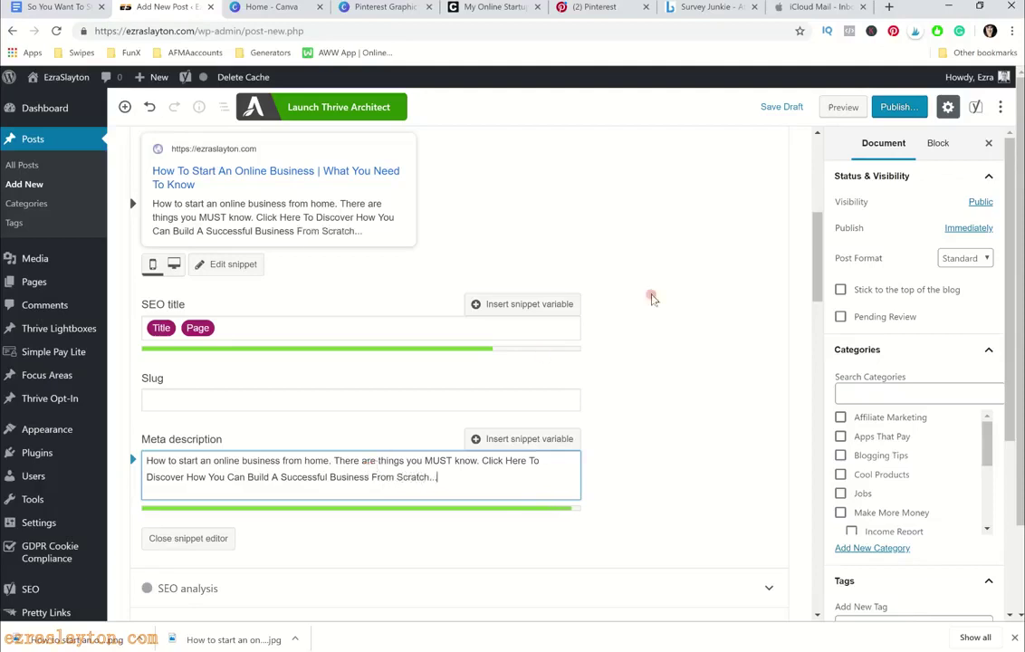
Finish the meta description and start uploading a new Social Warfare Pinterest image
click(727, 331)
scroll(702, 374, down, 6)
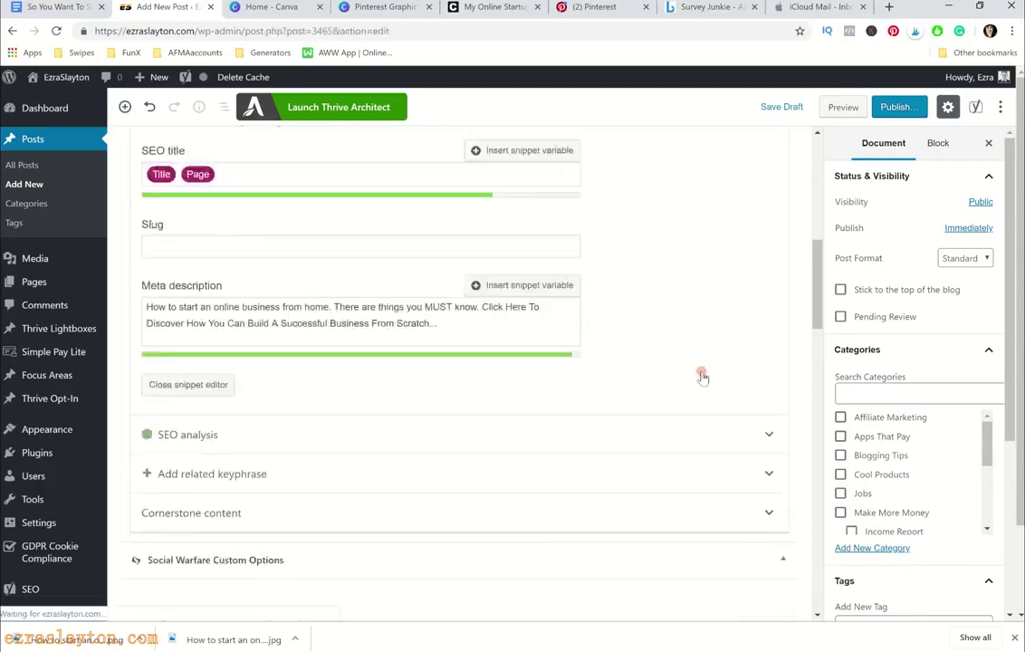
scroll(702, 371, down, 13)
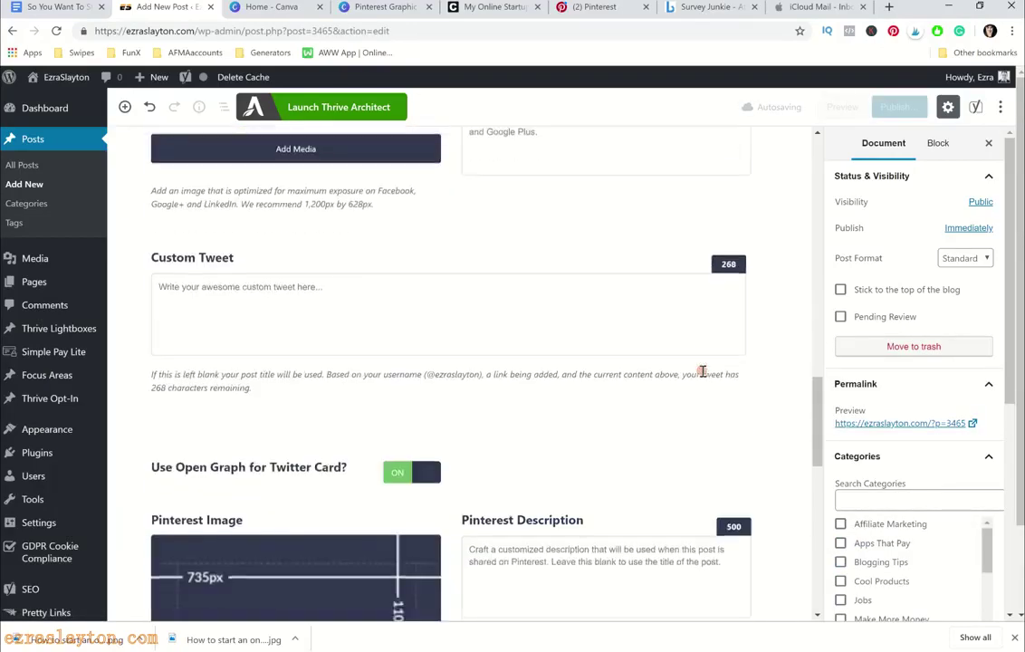
scroll(620, 356, up, 2)
scroll(619, 356, up, 1)
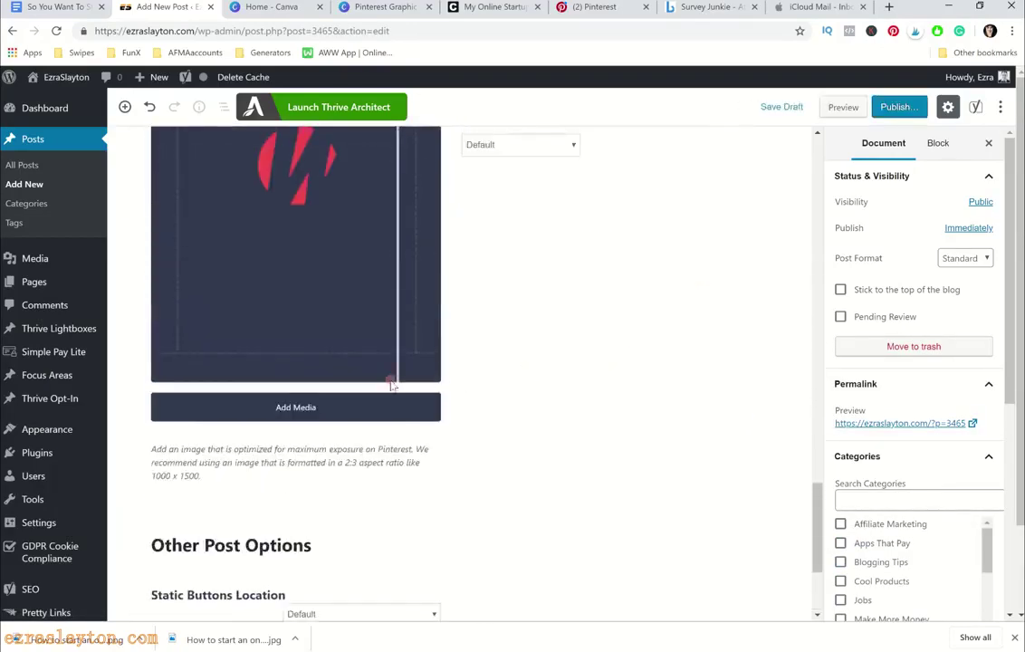
click(348, 407)
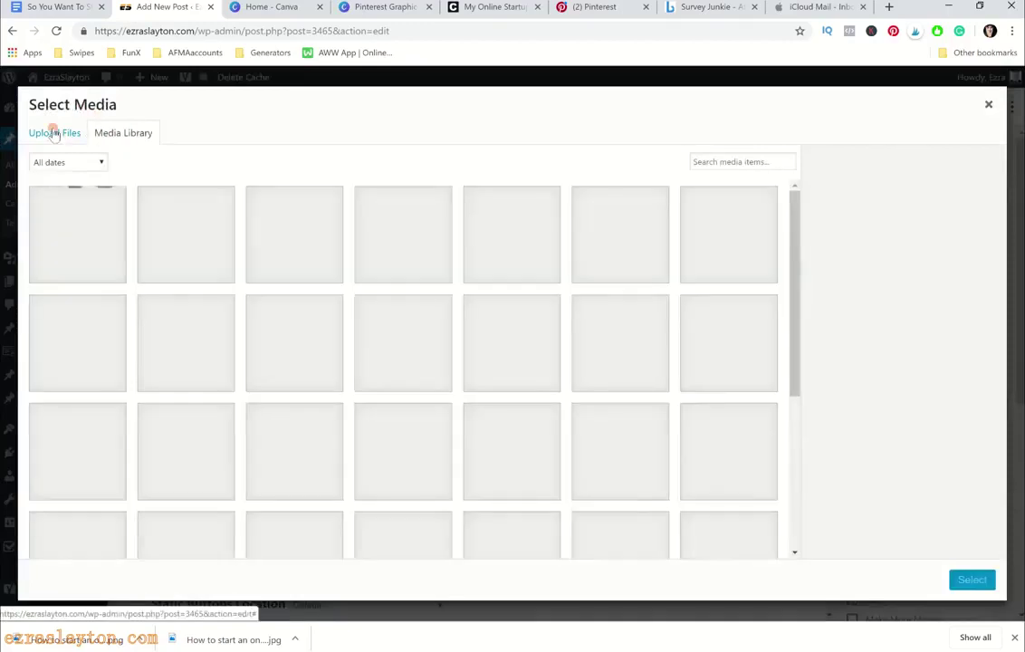
click(54, 134)
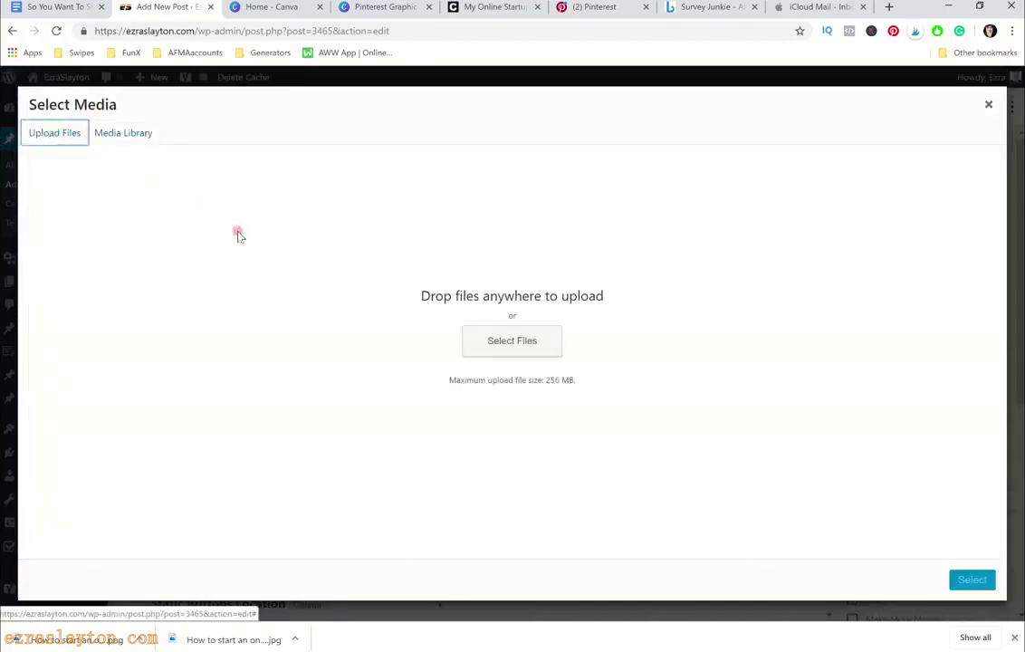
click(500, 337)
Upload How-to-start-an-online-business.png from the Pictures > Pins folder
click(51, 260)
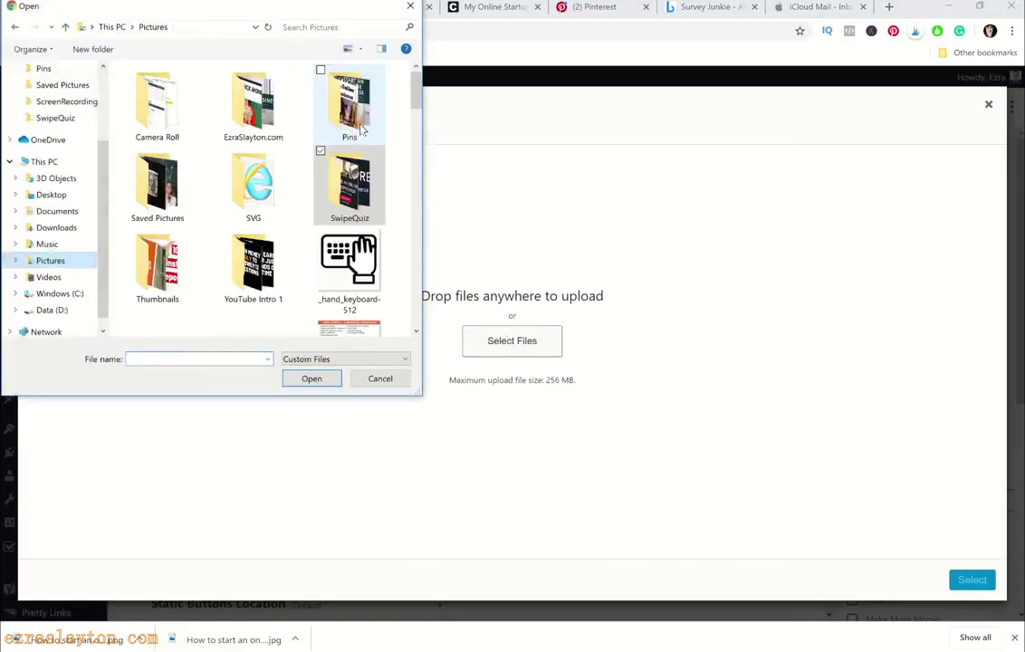
double_click(360, 129)
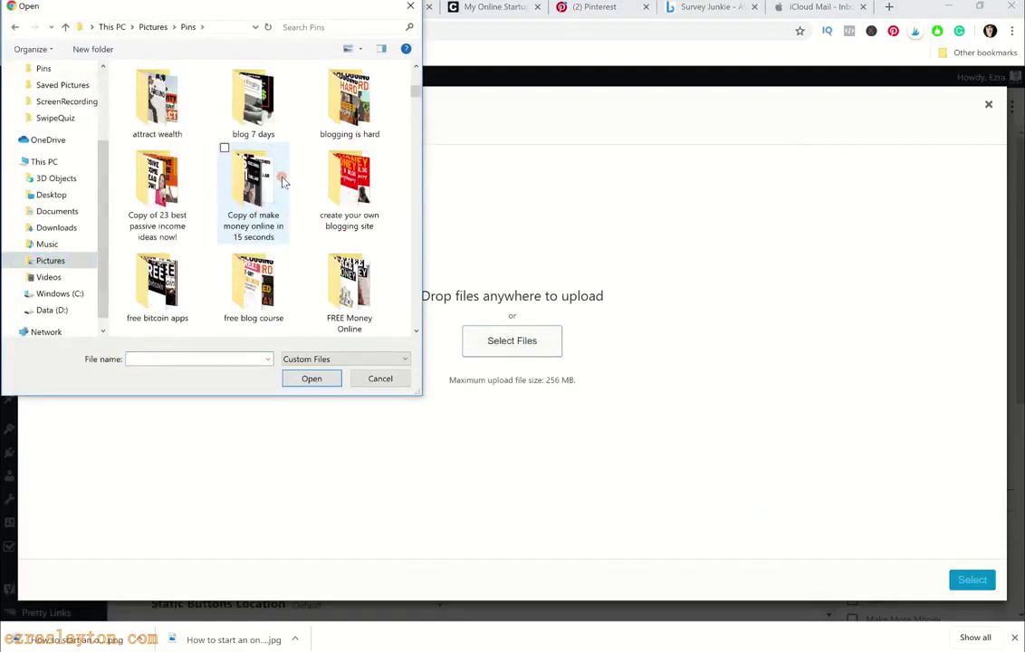
scroll(282, 182, down, 10)
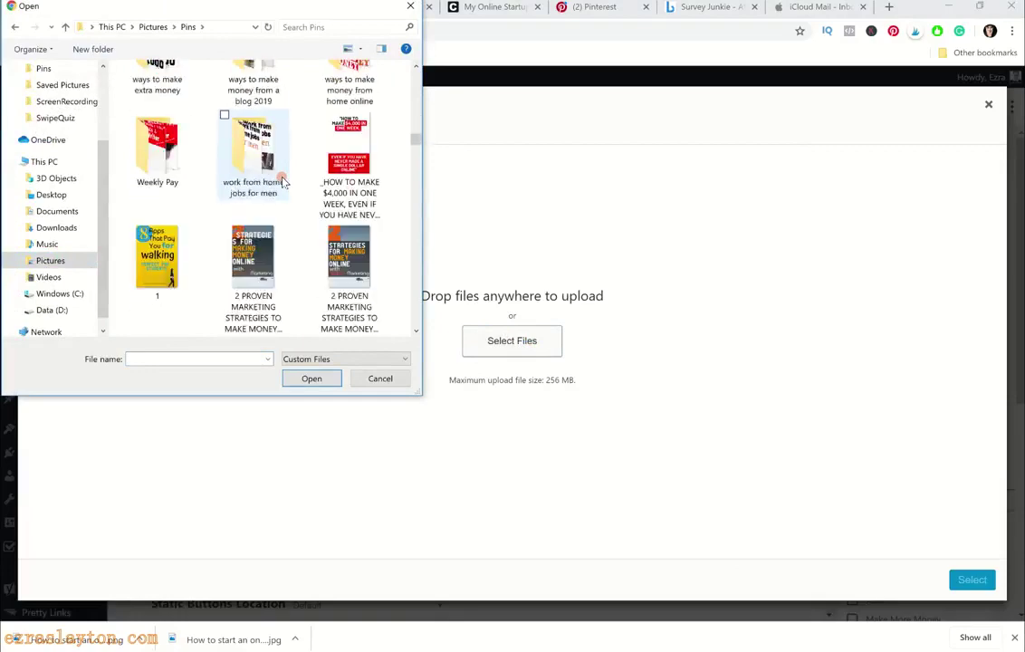
scroll(283, 182, down, 12)
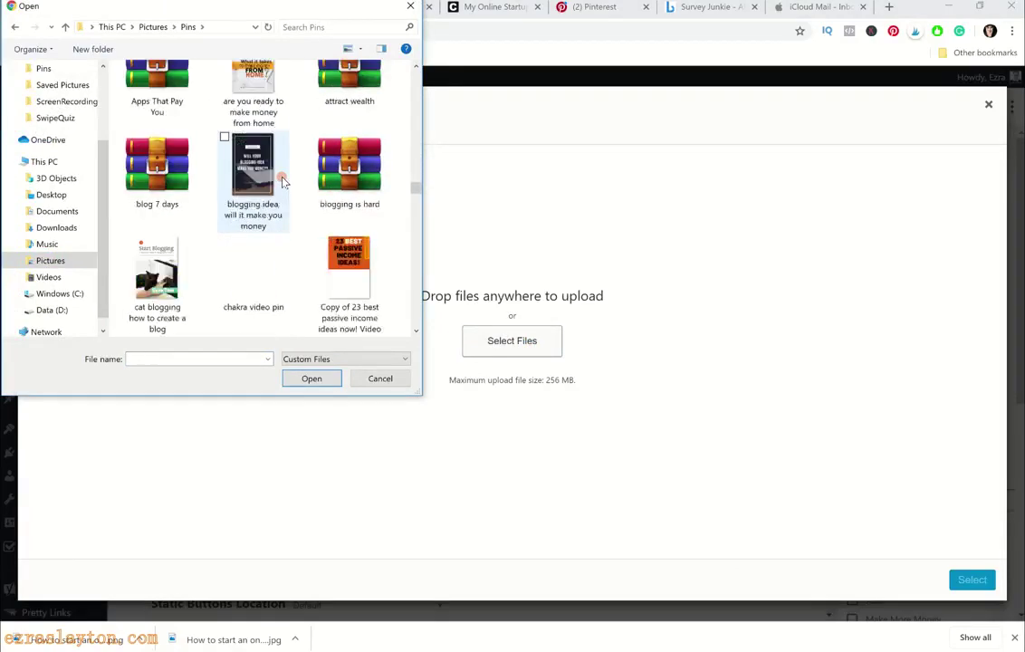
scroll(283, 182, down, 12)
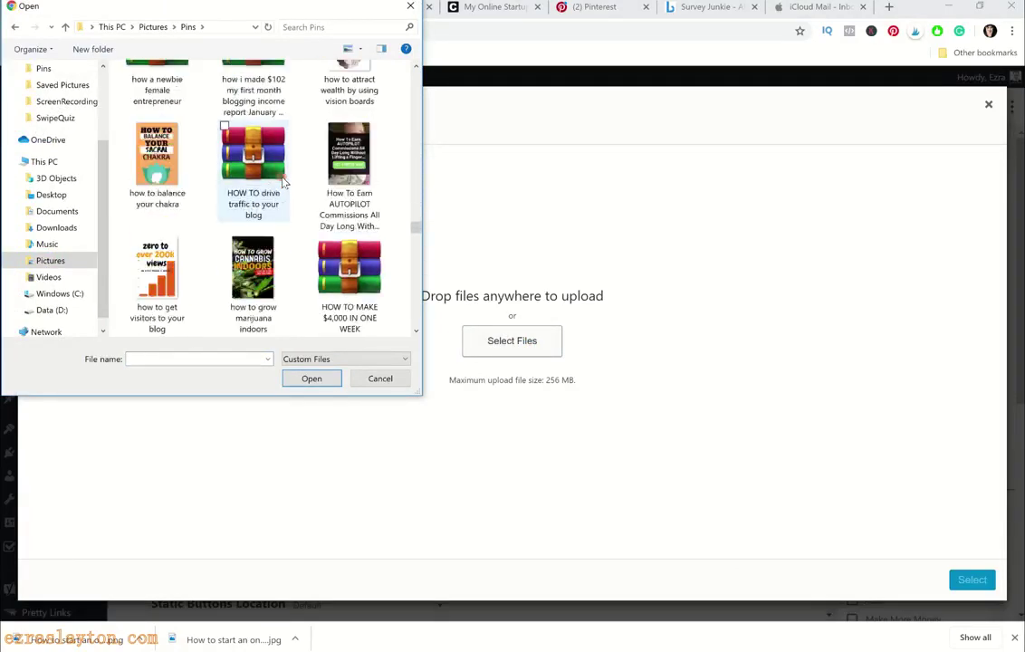
scroll(283, 182, down, 5)
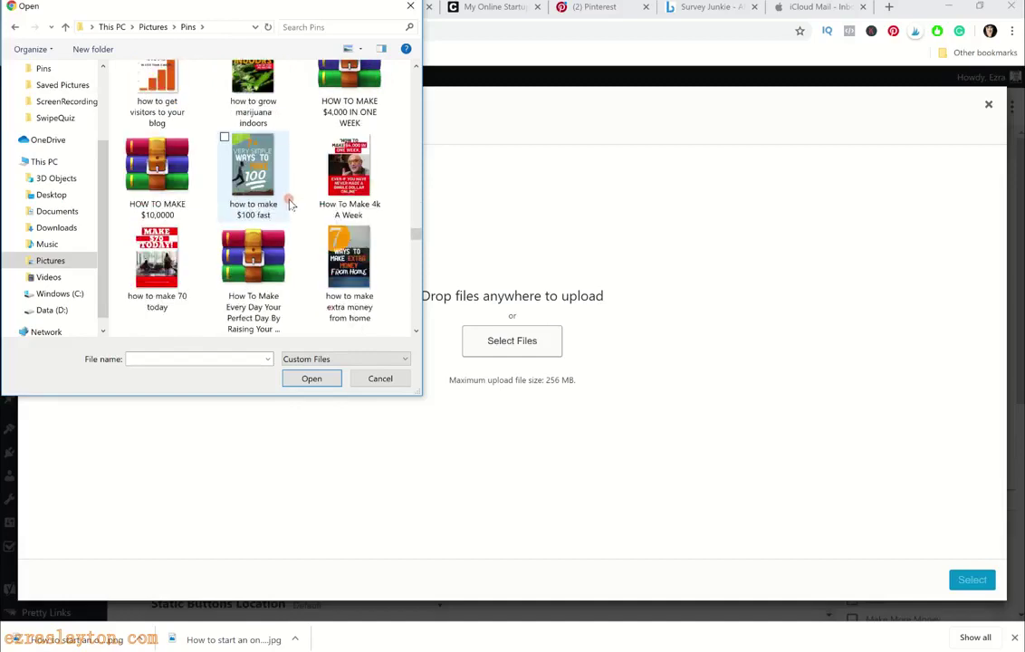
scroll(295, 238, down, 5)
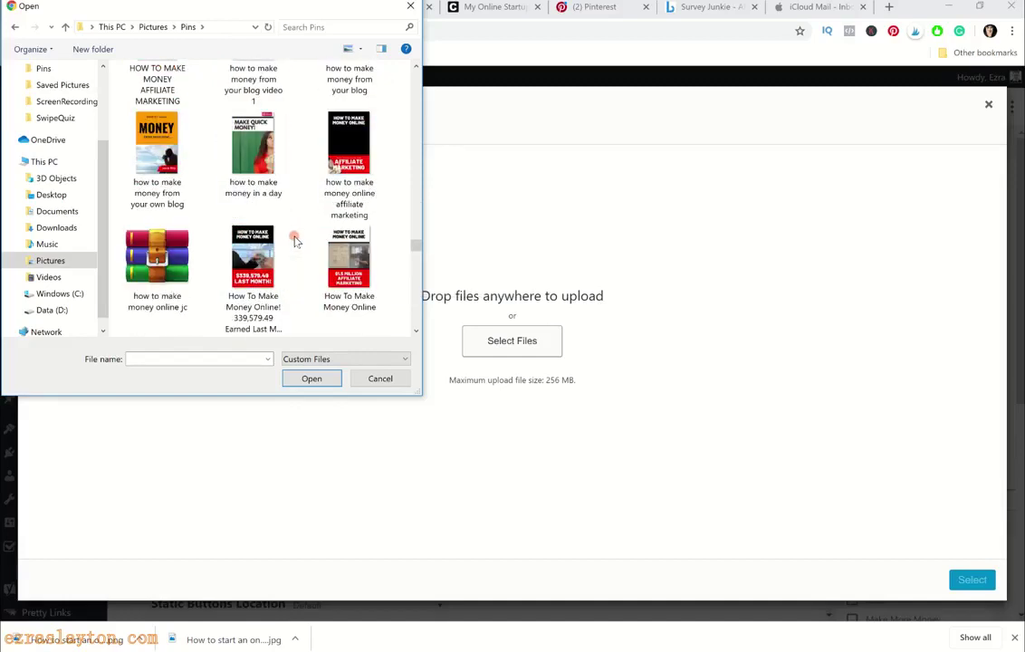
scroll(294, 253, down, 2)
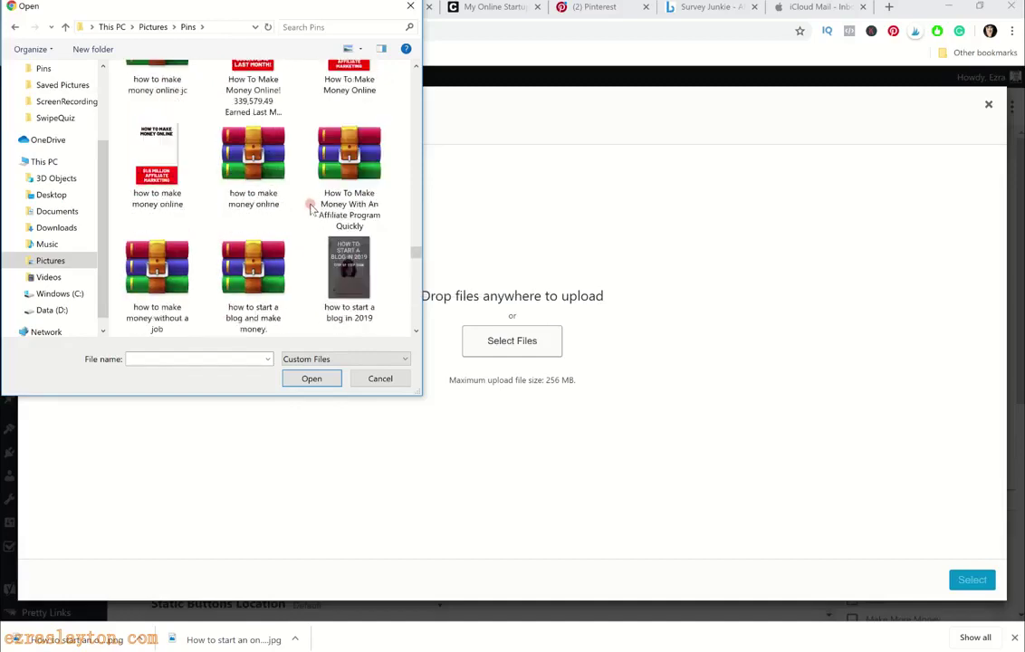
scroll(303, 213, down, 2)
click(281, 213)
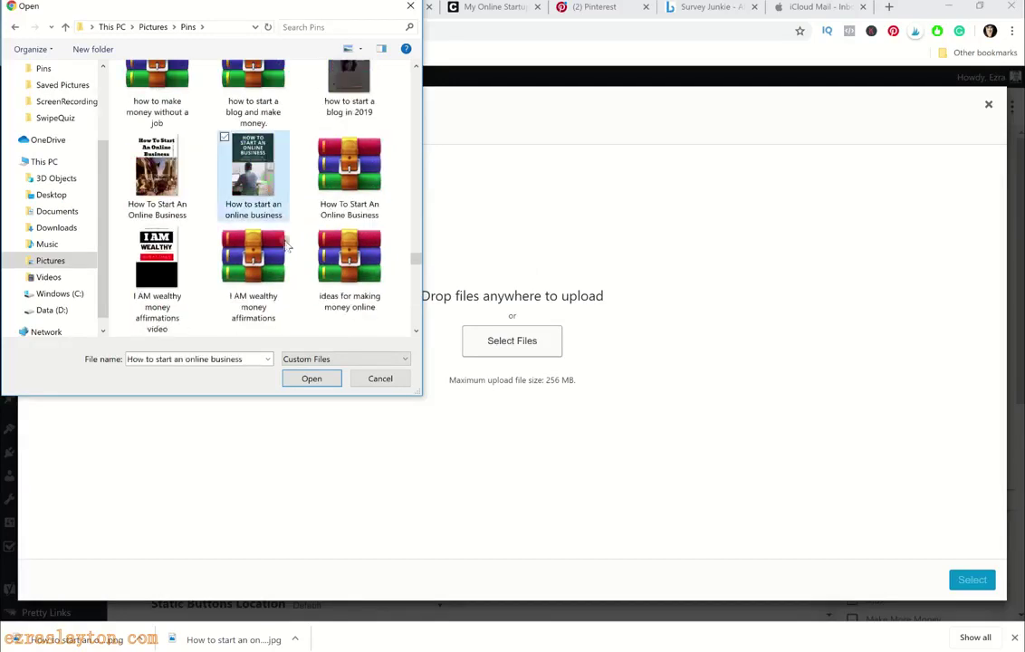
click(312, 378)
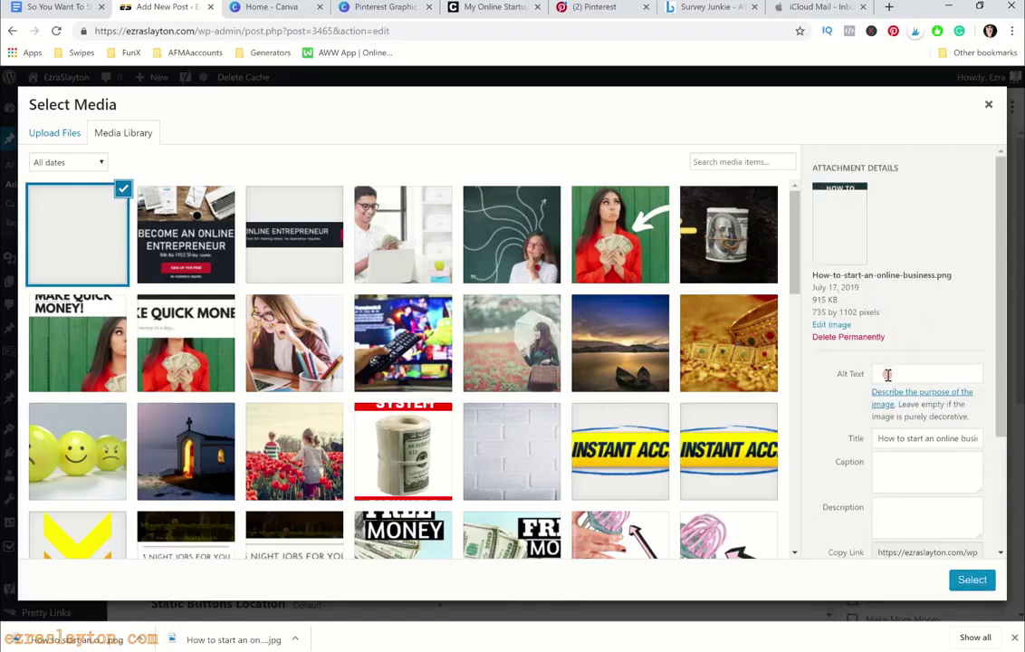
Give the pin image alt text 'How to start on online business' and select it as the Pinterest image
click(888, 375)
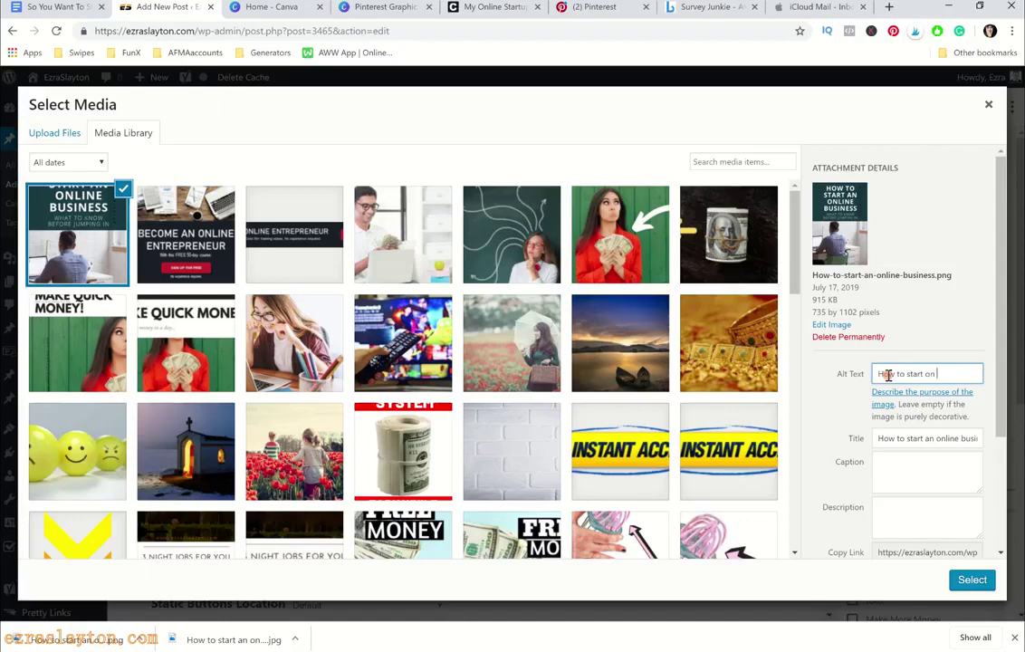
text(ness)
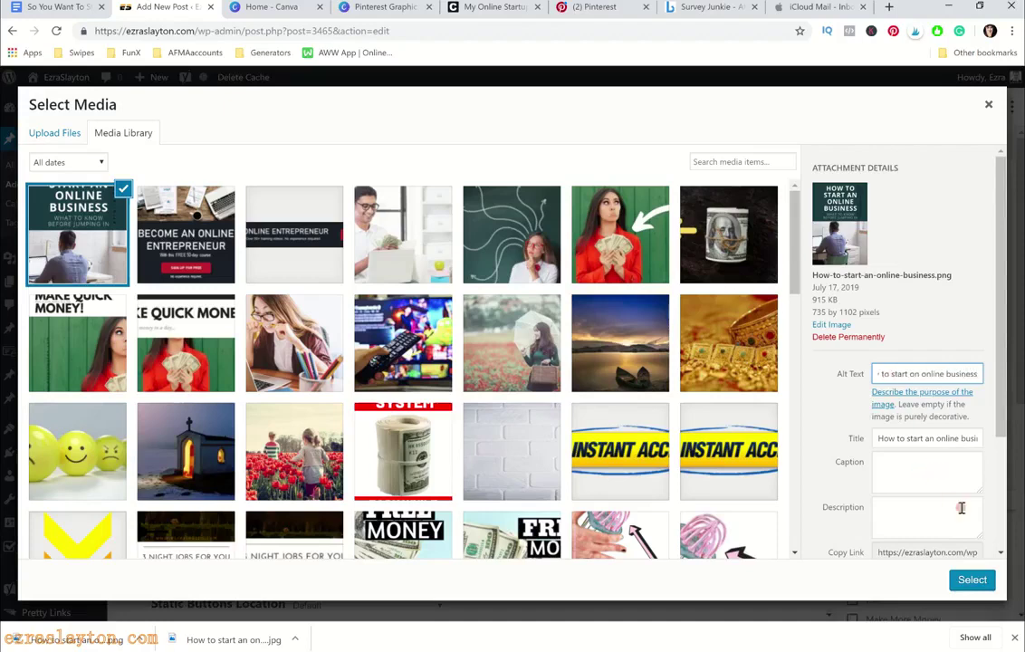
click(969, 579)
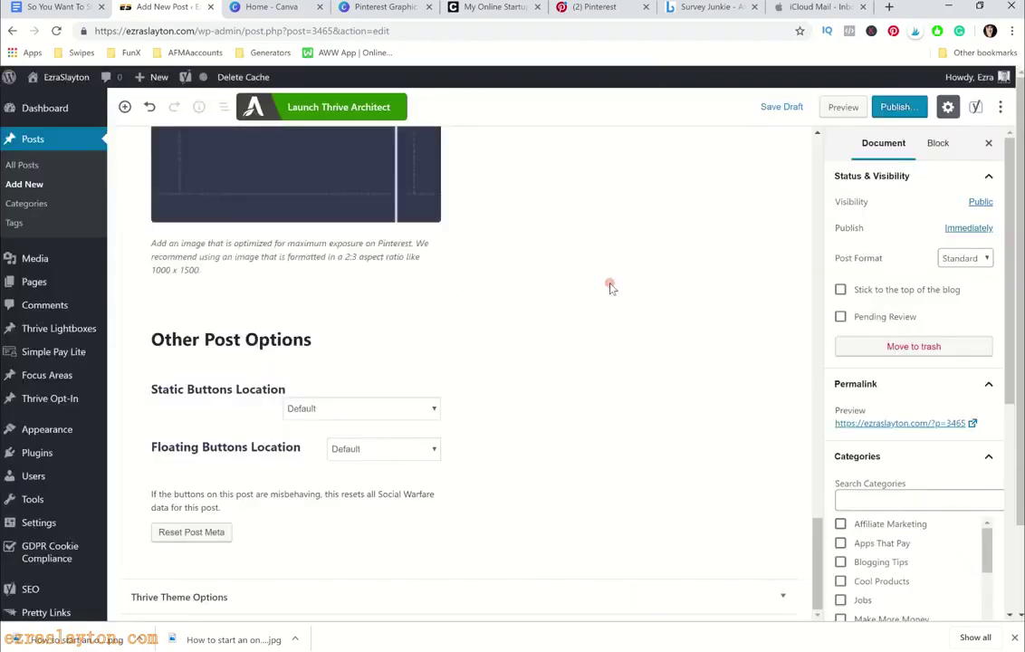
Enter 'How To Start An Online Business.' as the Pinterest description
scroll(543, 272, up, 2)
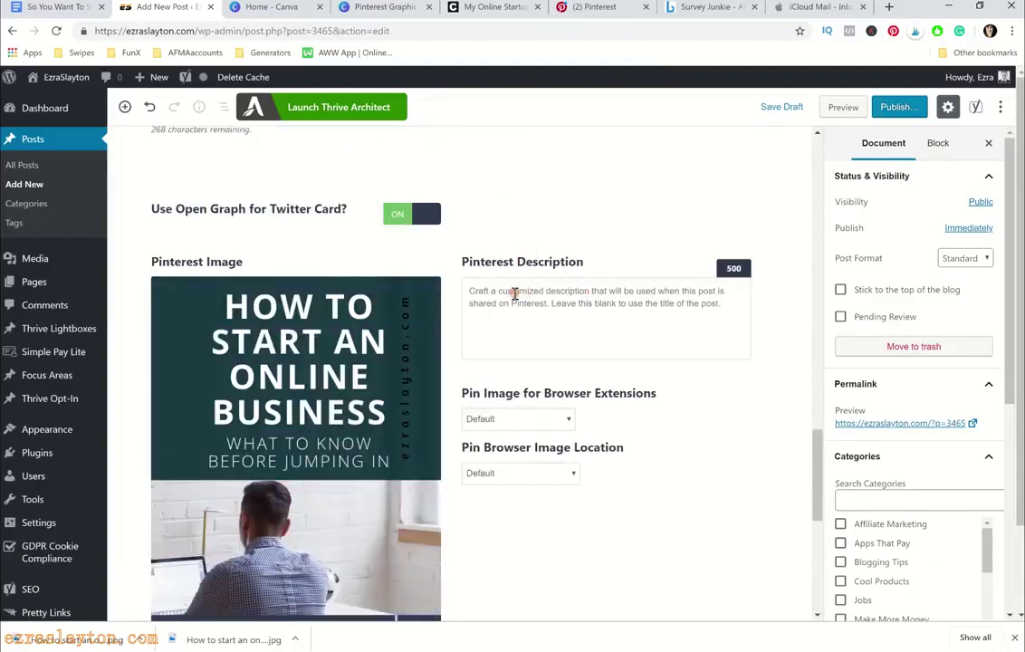
click(514, 294)
text(How)
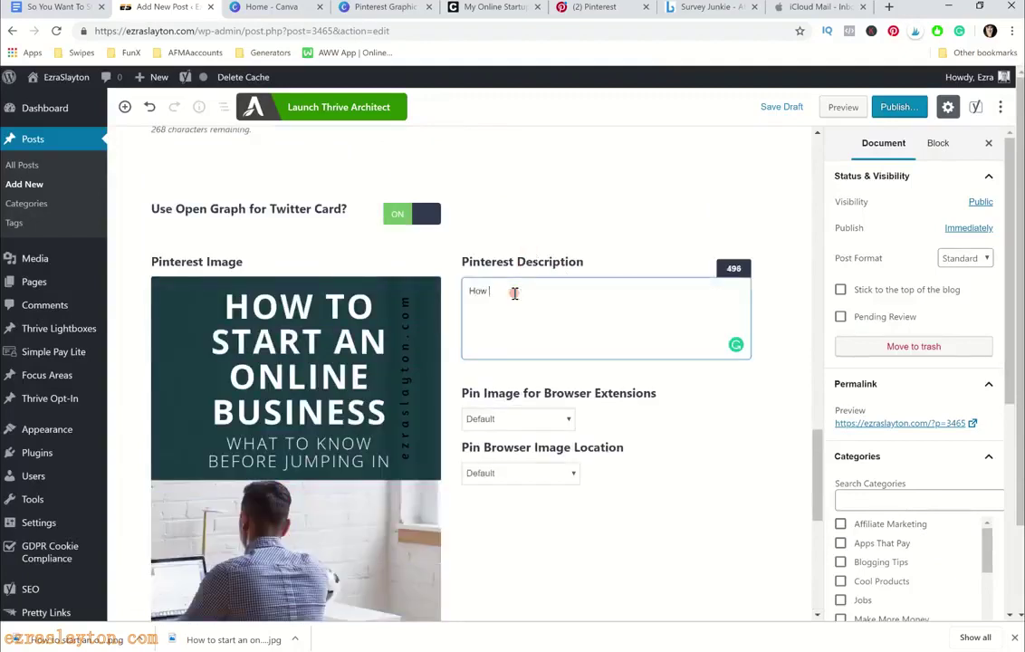
text( To Start An Onli)
key(BackSpace)
key(BackSpace)
key(BackSpace)
text(nlline Business.)
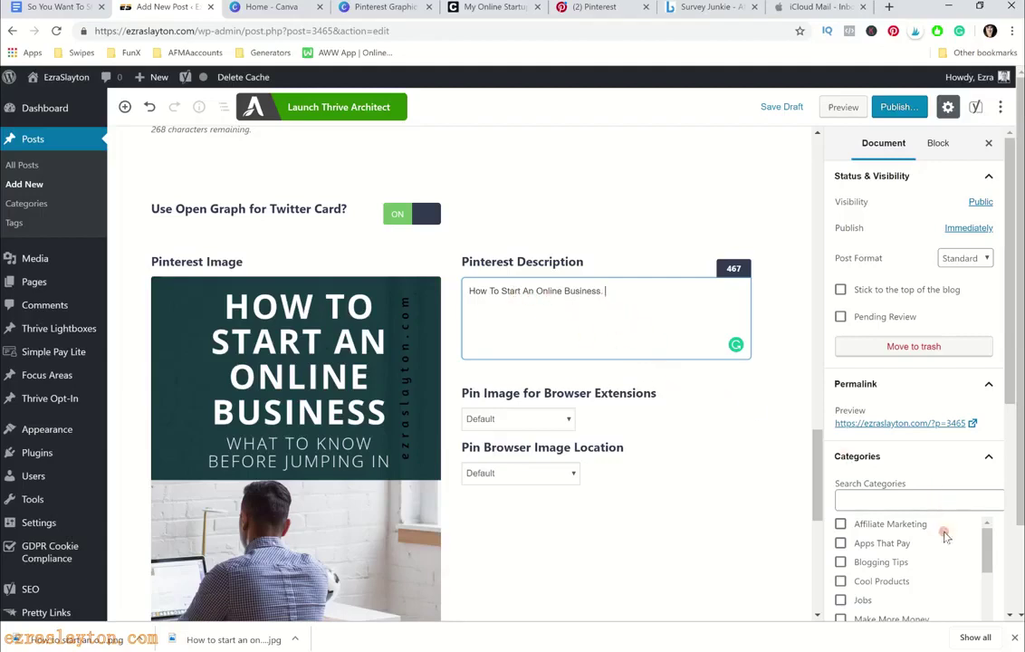
Tick the Make More Money category for the post
scroll(904, 538, down, 2)
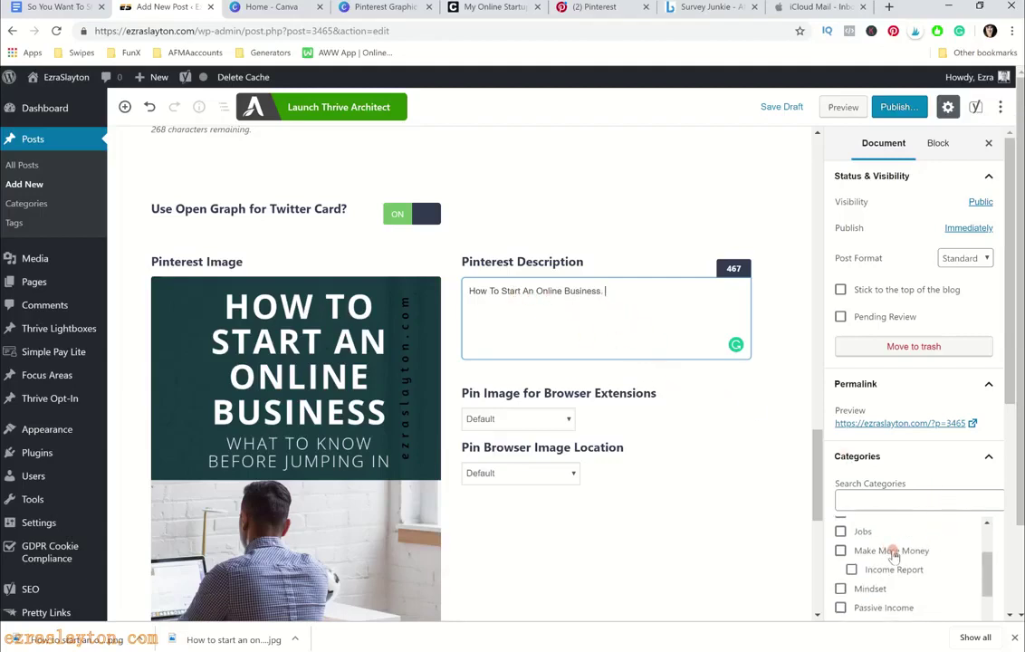
scroll(902, 548, down, 2)
scroll(902, 556, down, 4)
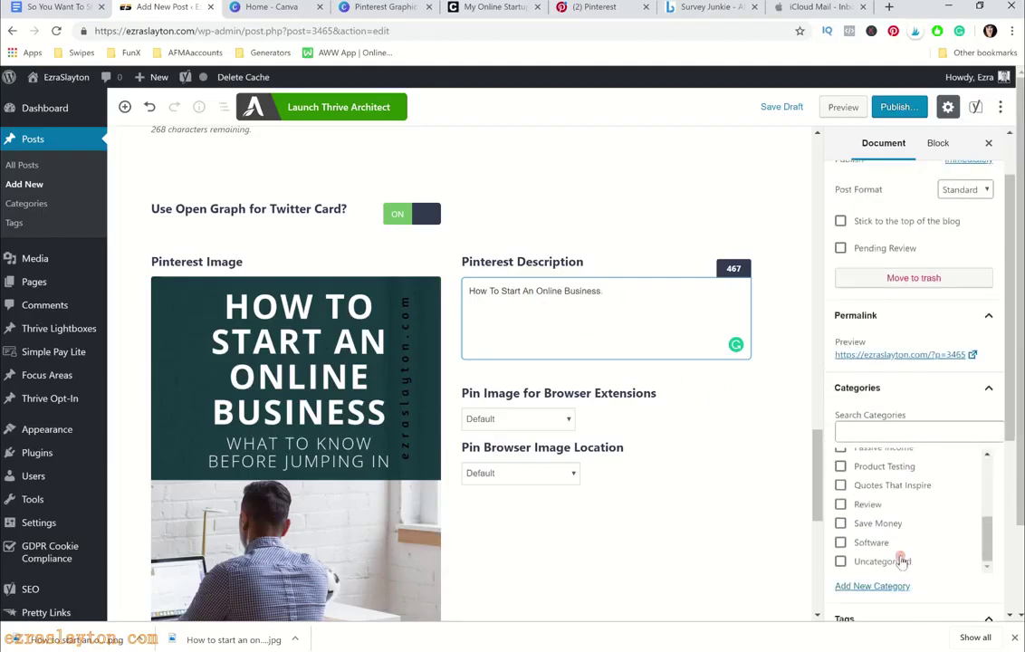
scroll(906, 541, up, 3)
scroll(902, 534, up, 4)
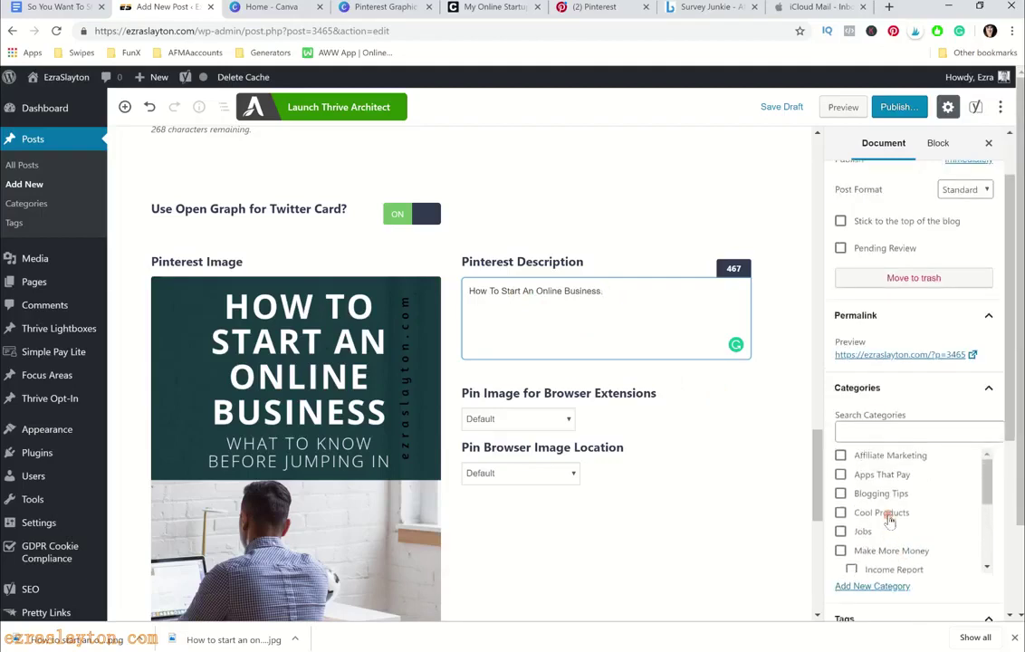
scroll(890, 519, down, 2)
click(887, 483)
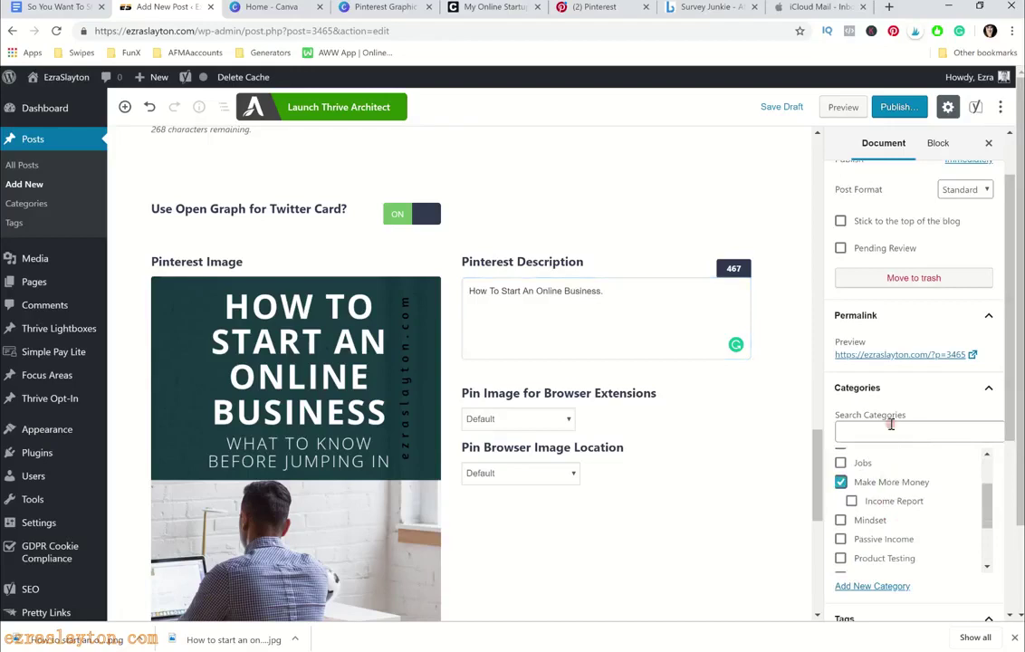
Add a 'How To Start An Online Business' tag and remove the misspelled tag
scroll(916, 318, up, 3)
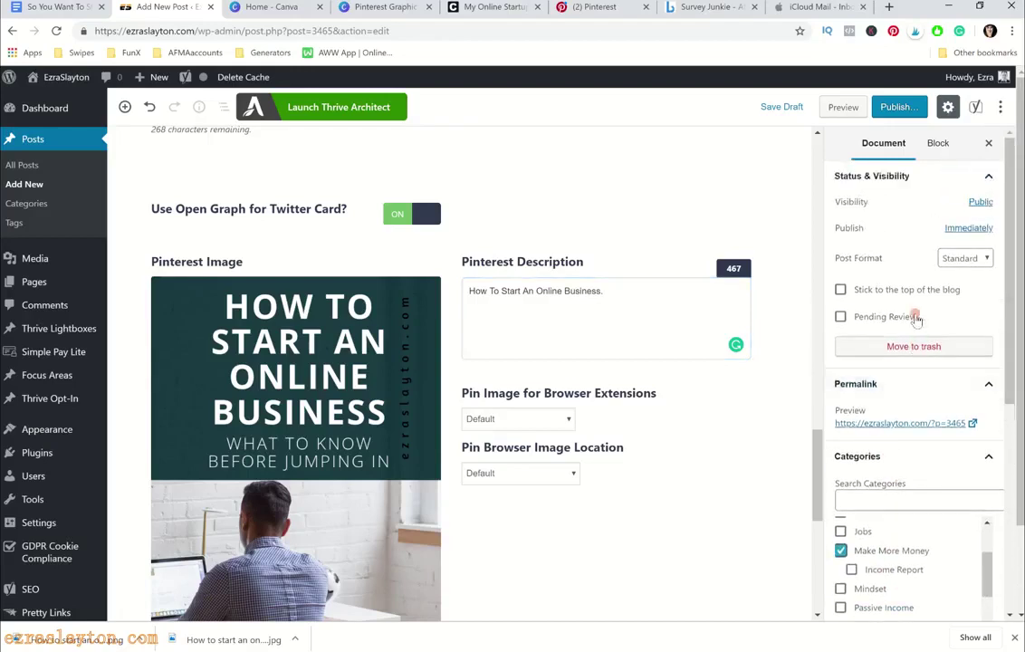
scroll(916, 318, down, 10)
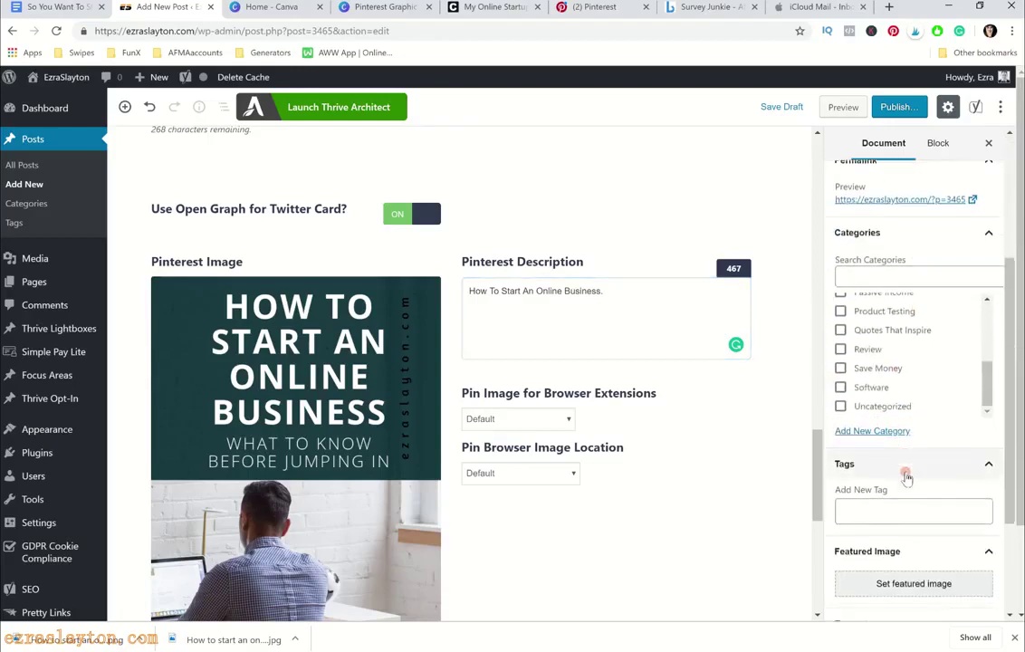
click(863, 397)
text(H)
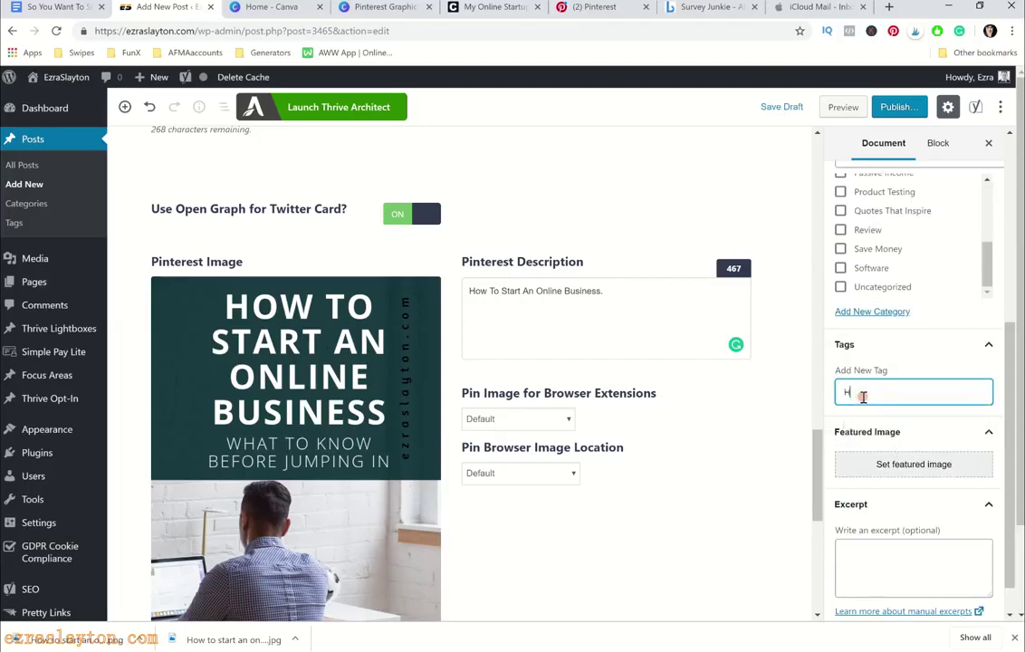
text(ow To Start An Online Busines)
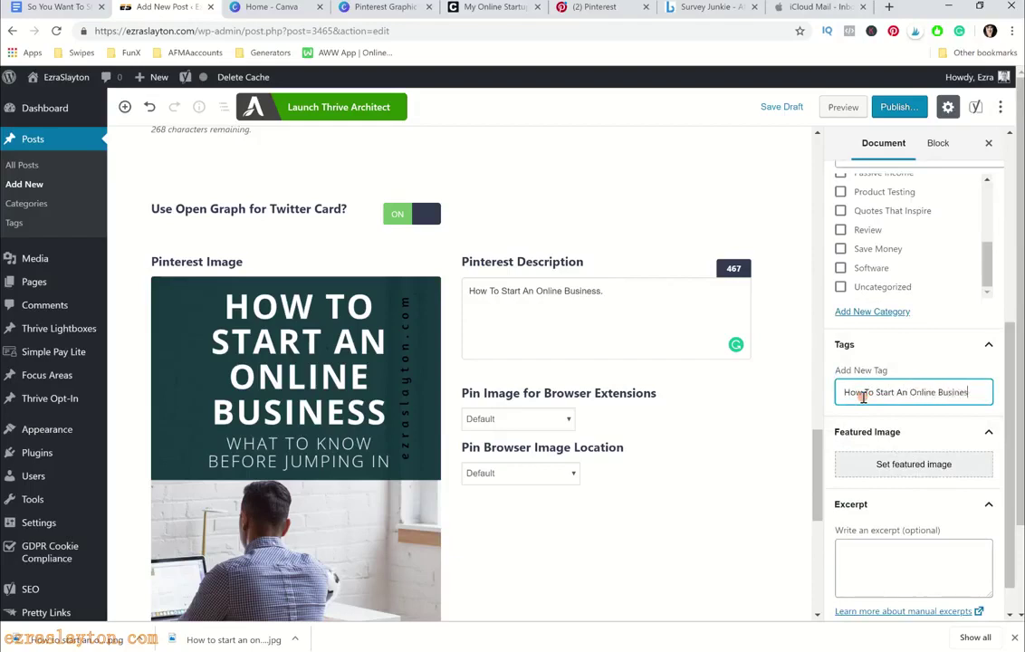
text(s)
key(Return)
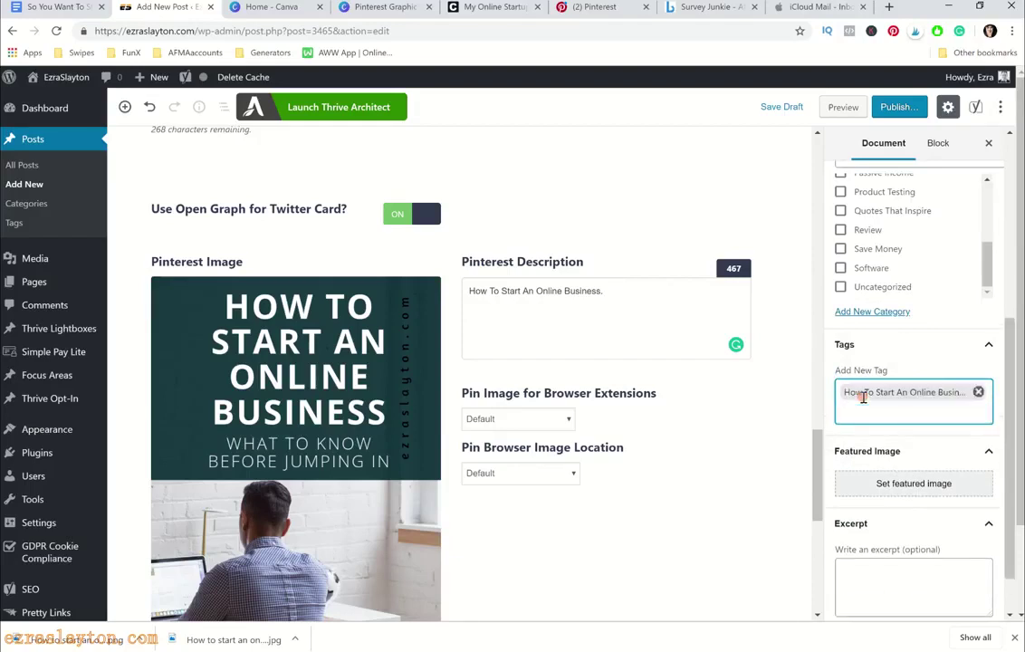
click(977, 392)
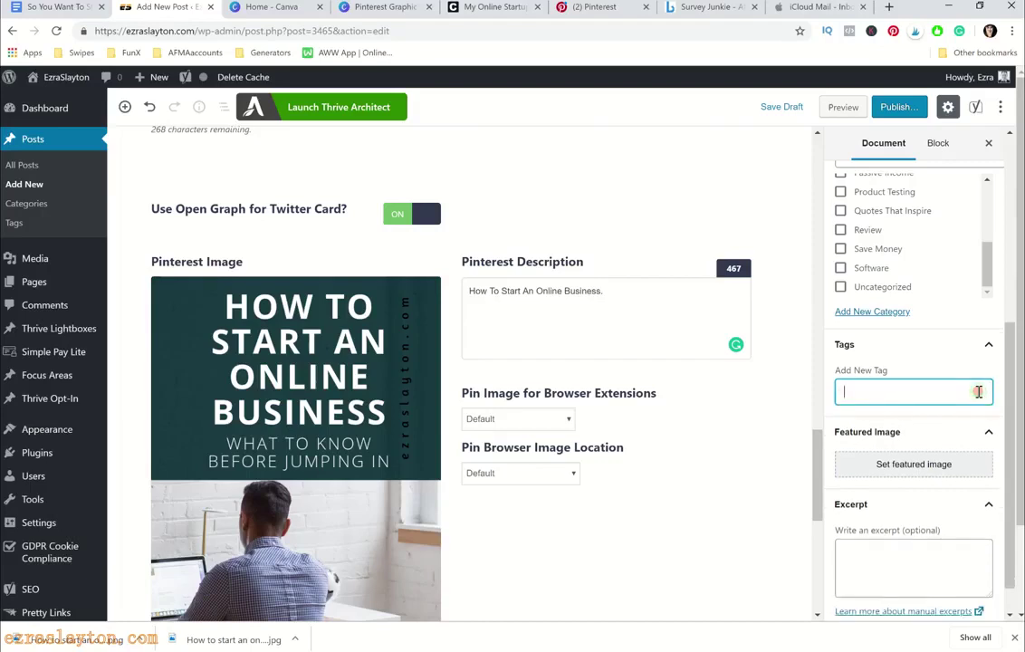
Re-add the 'How To Start An Online Business' tag and begin typing 'Make' for another tag
text(How To )
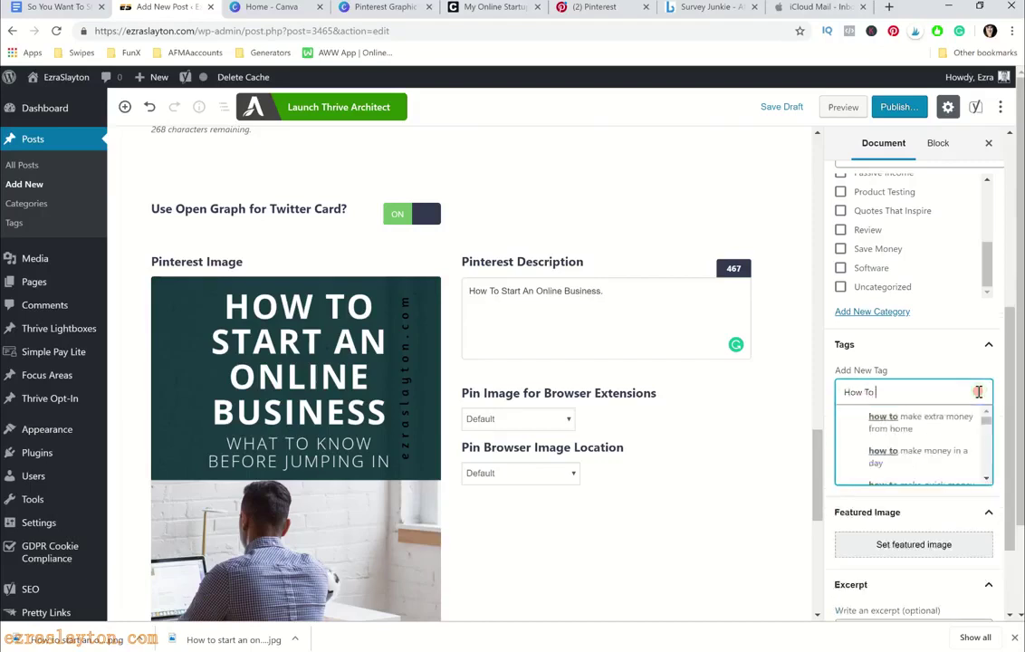
text(Sys)
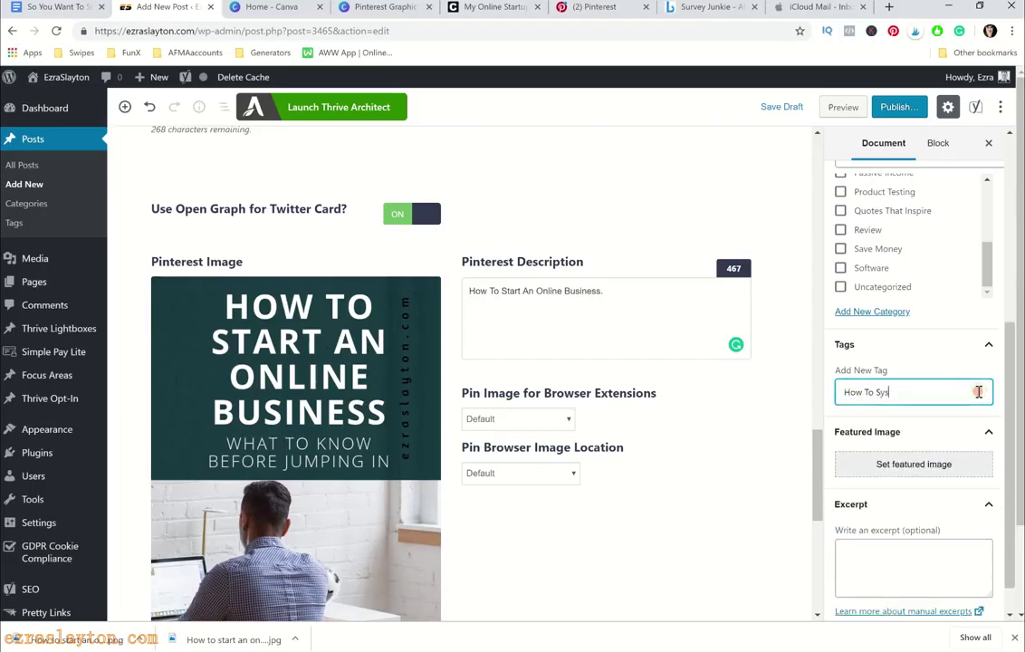
key(BackSpace)
key(BackSpace)
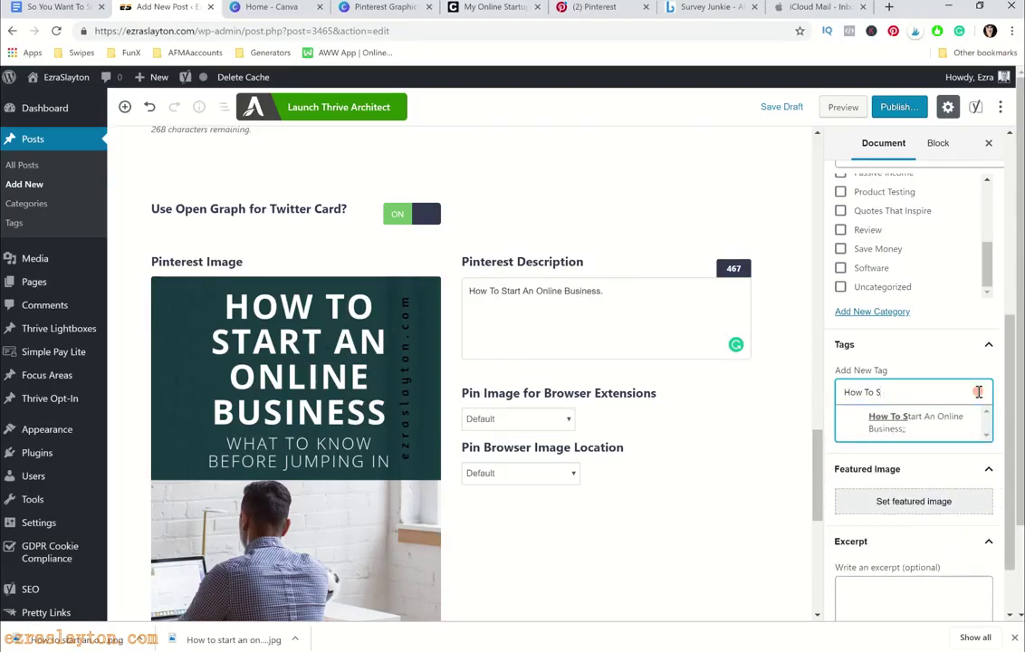
text(tart An Online Business)
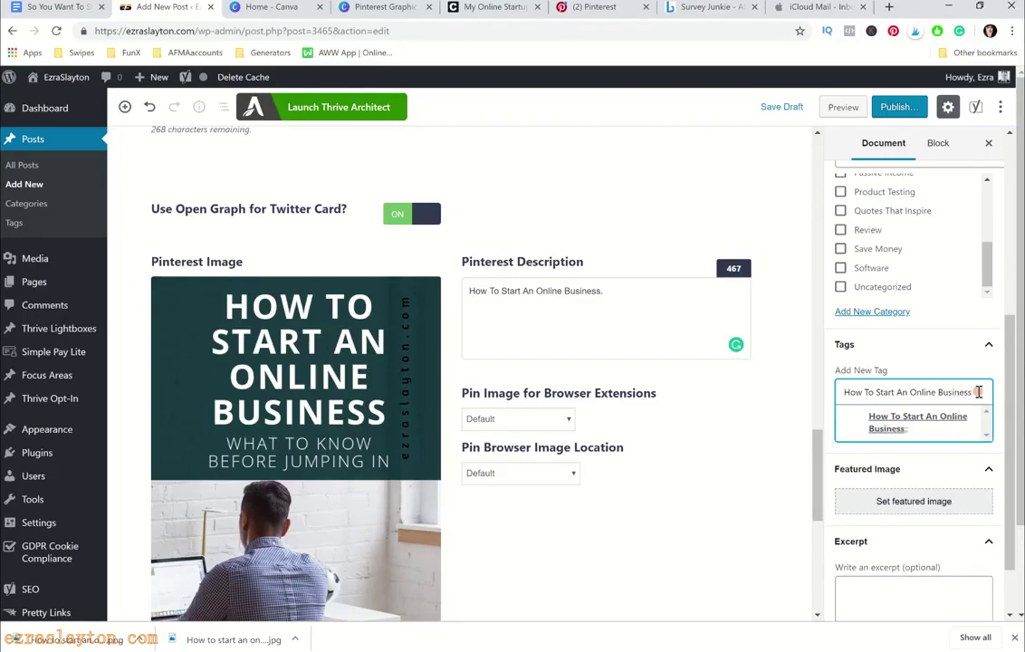
key(Return)
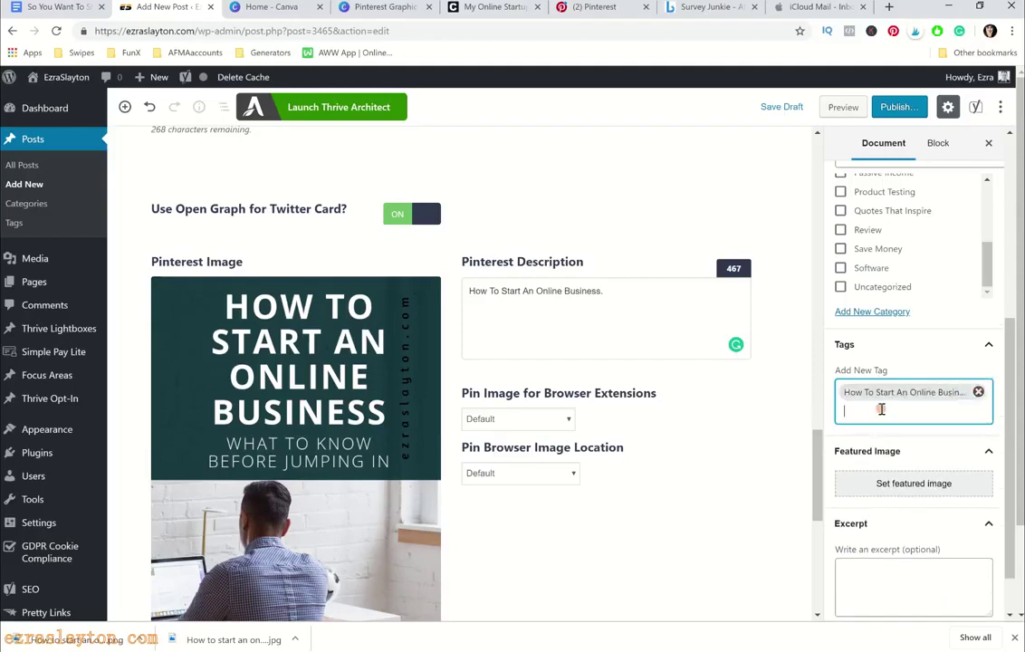
text(Make)
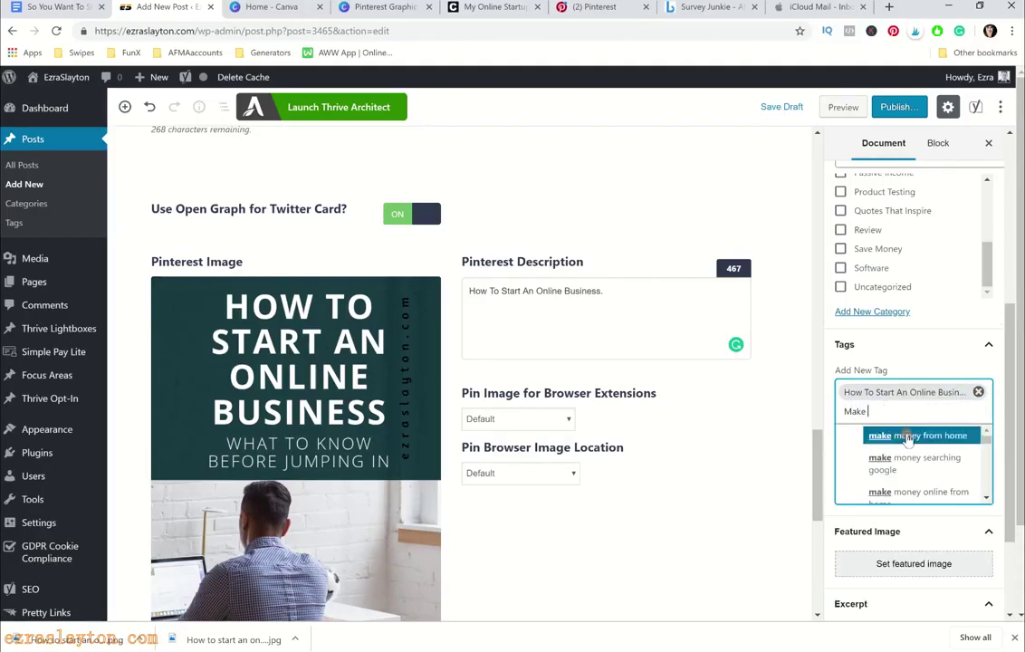
Add the 'make money from home' tag suggestion and bring up the featured image chooser
click(871, 435)
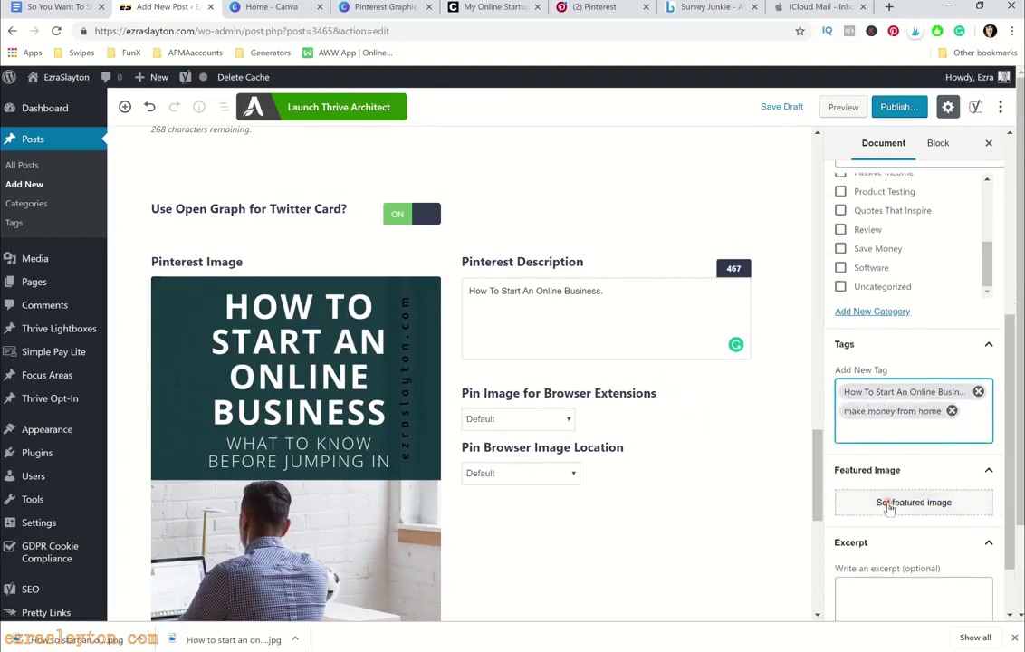
scroll(881, 499, down, 1)
click(901, 434)
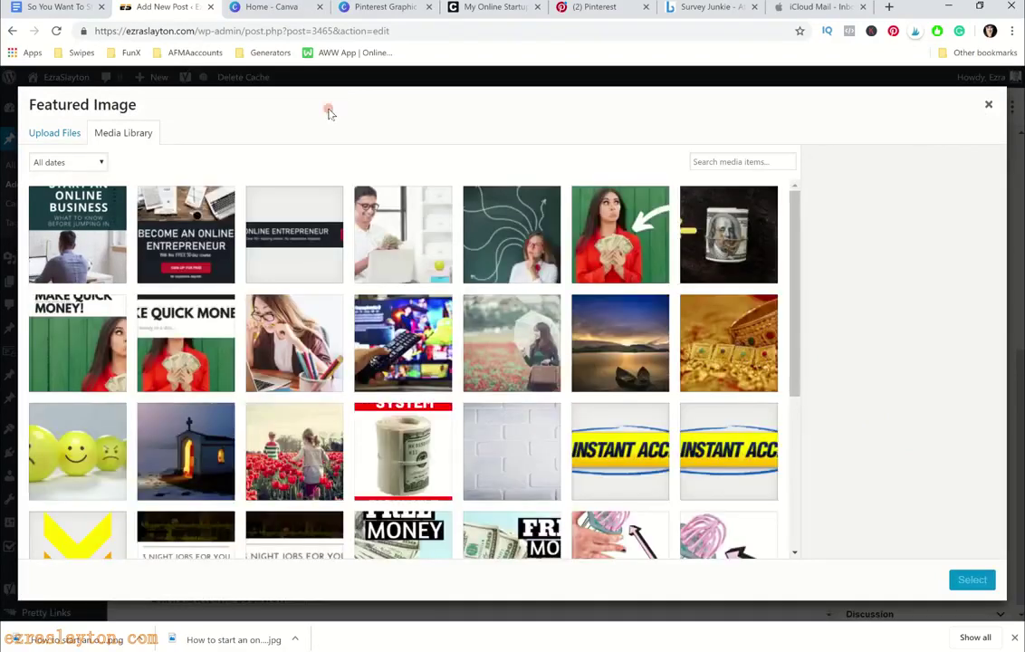
Upload How-to-start-an-online-business.jpg from the Pictures > EzraSlayton.com folder
click(53, 134)
click(523, 351)
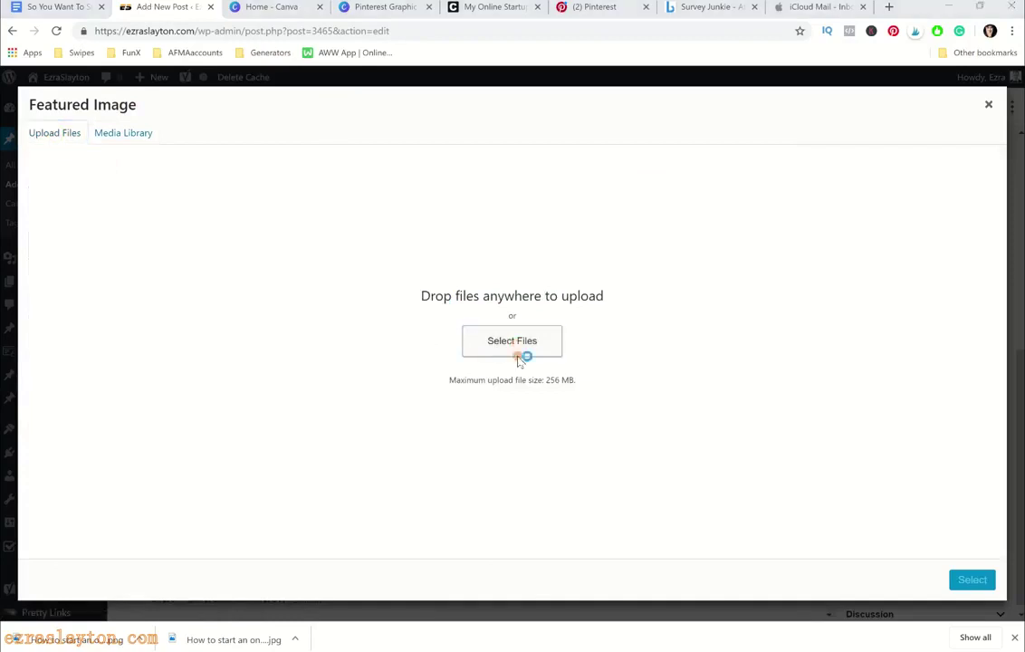
click(50, 261)
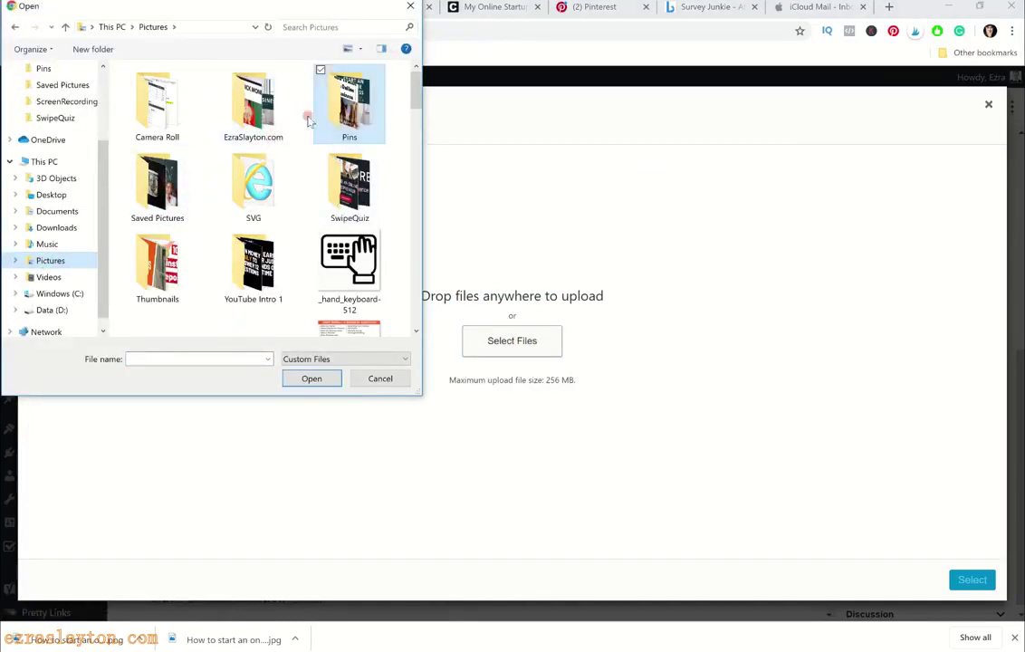
double_click(264, 132)
scroll(277, 252, down, 15)
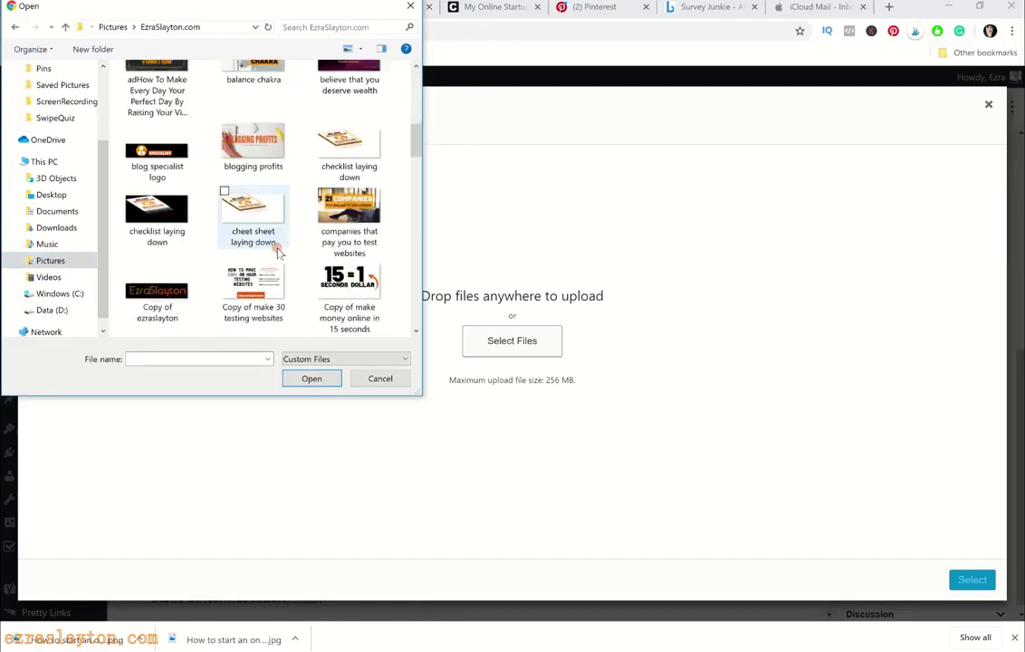
scroll(277, 251, up, 5)
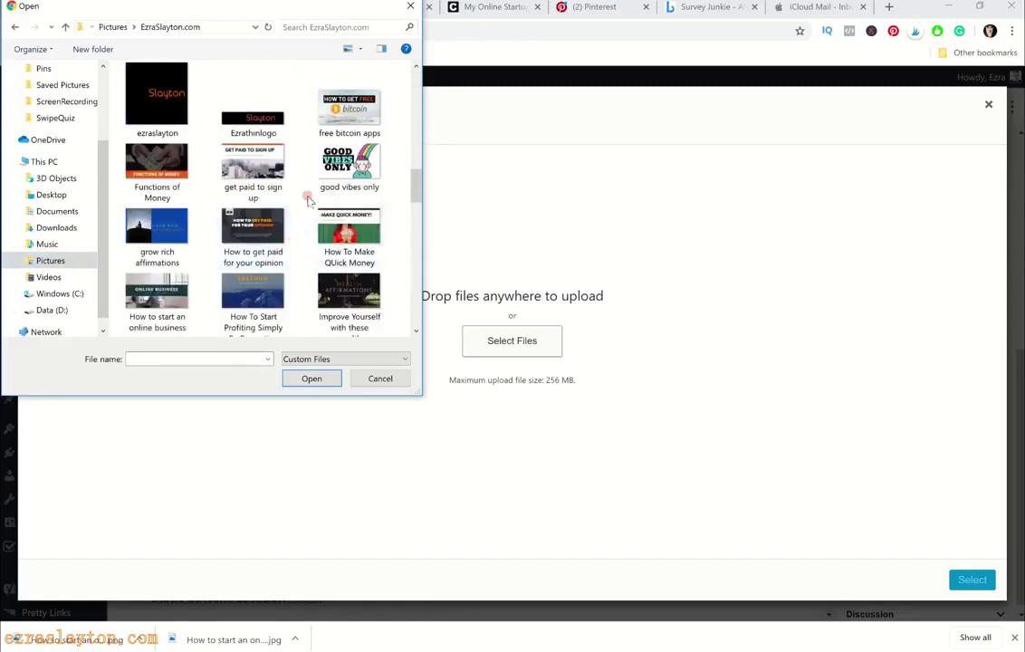
click(157, 291)
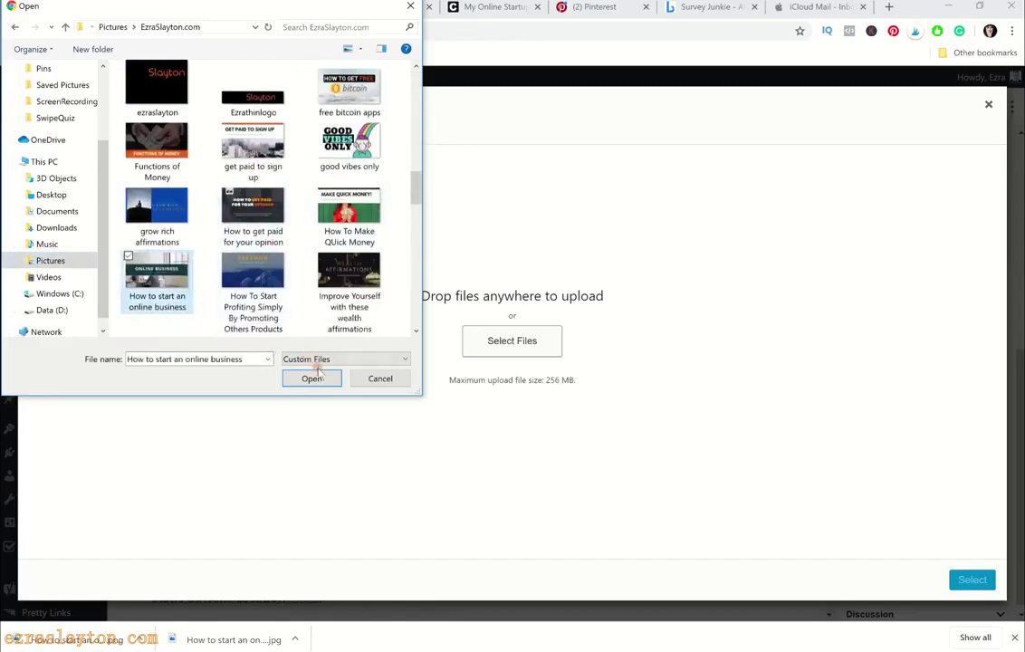
click(310, 379)
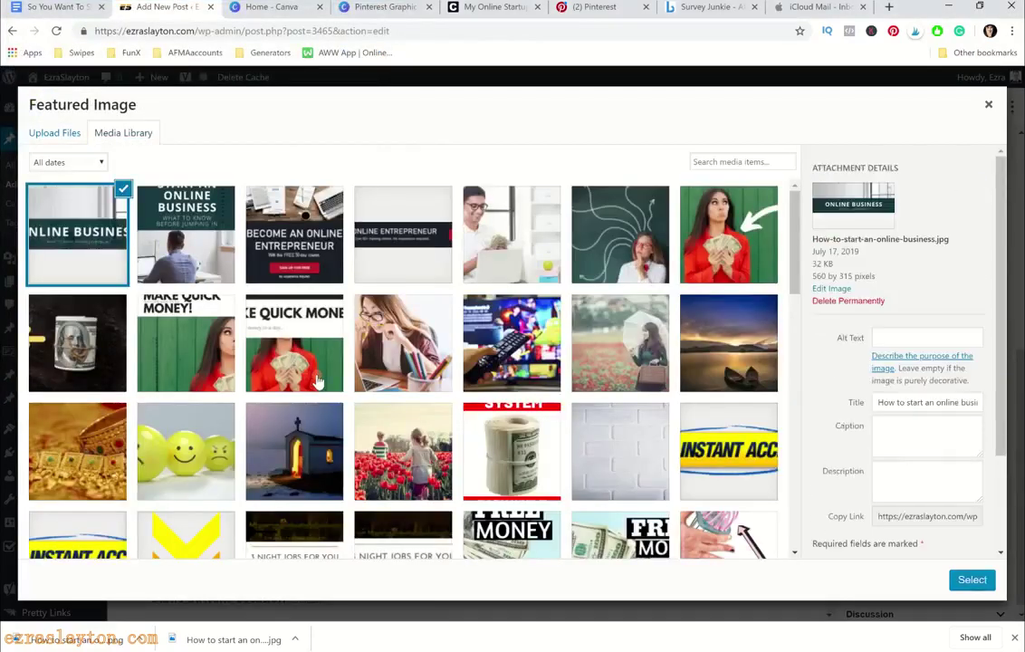
Give the image alt text 'How to start an online business from home' and set it as featured image
click(915, 337)
text(How)
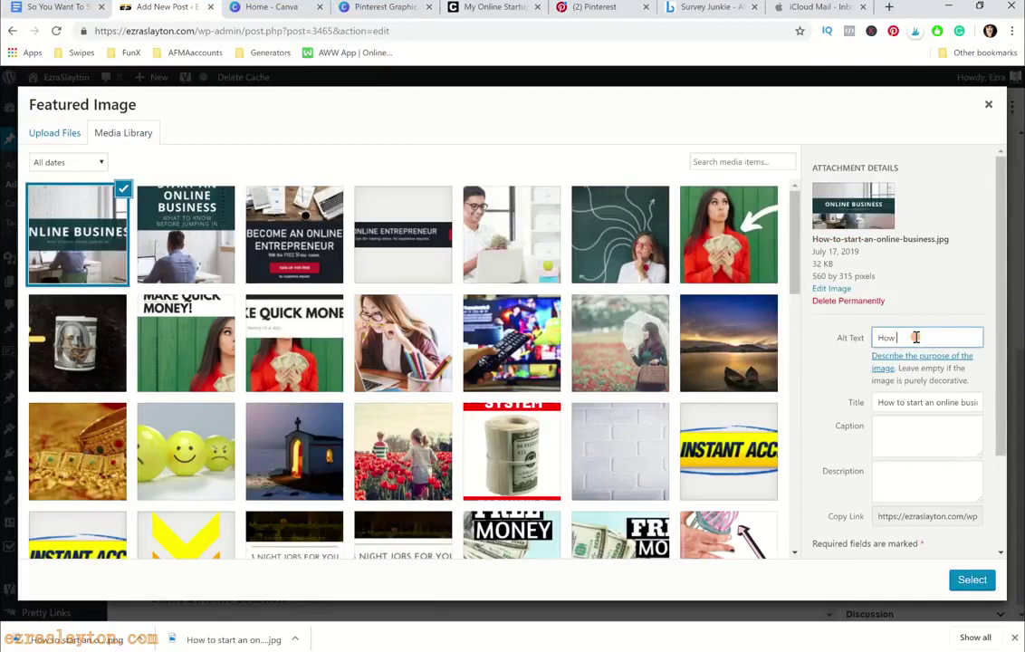
text( to start an online business from home)
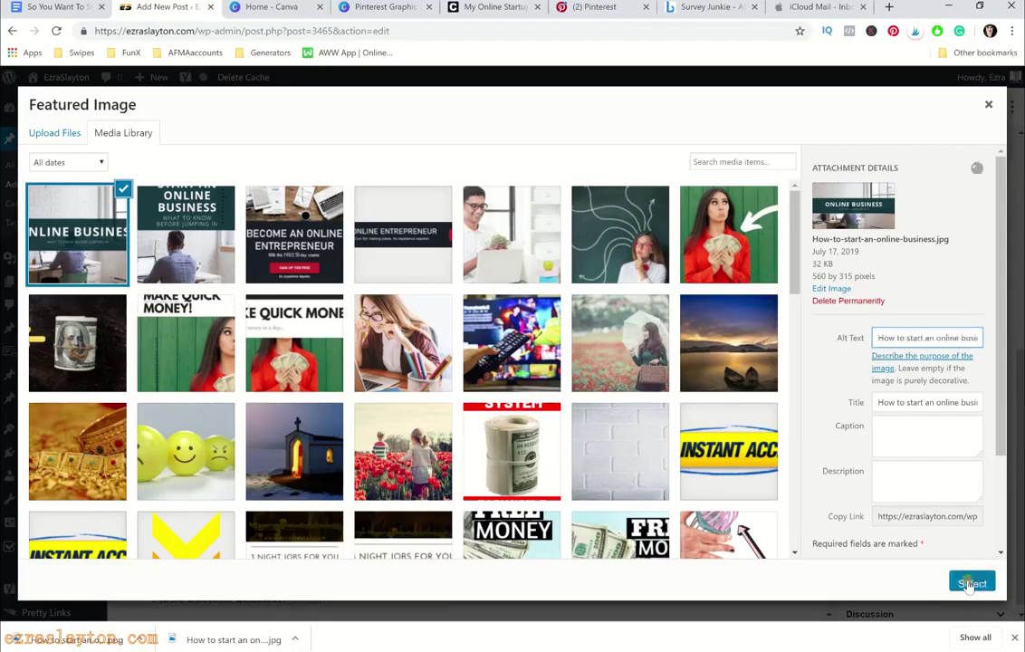
click(969, 583)
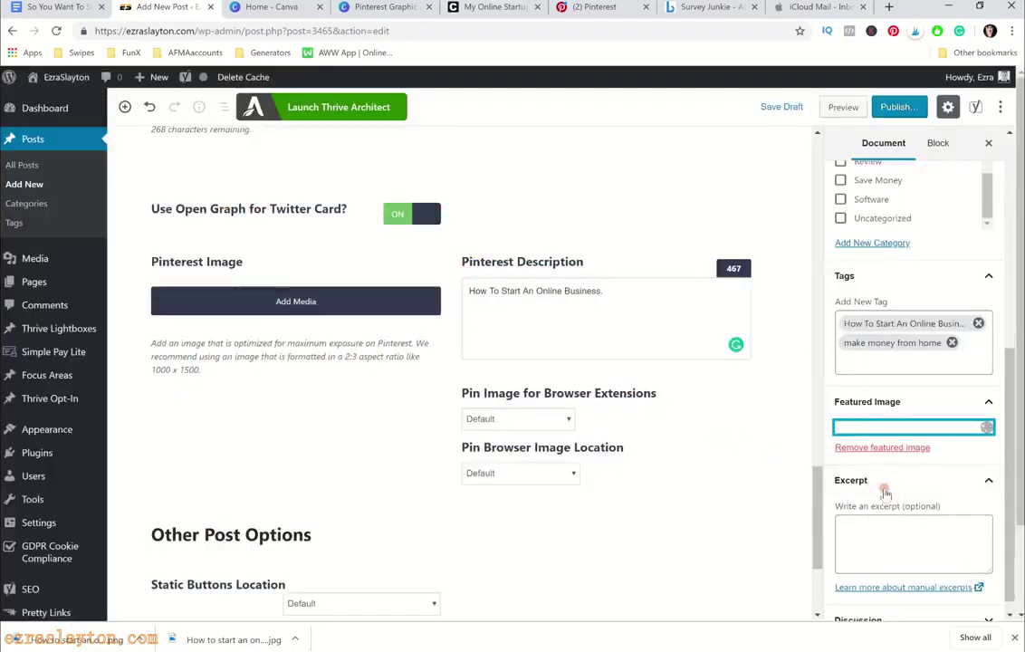
Write the excerpt about learning to start an online business, ending 'quit your job, this will help!'
scroll(905, 506, down, 1)
scroll(905, 506, down, 1)
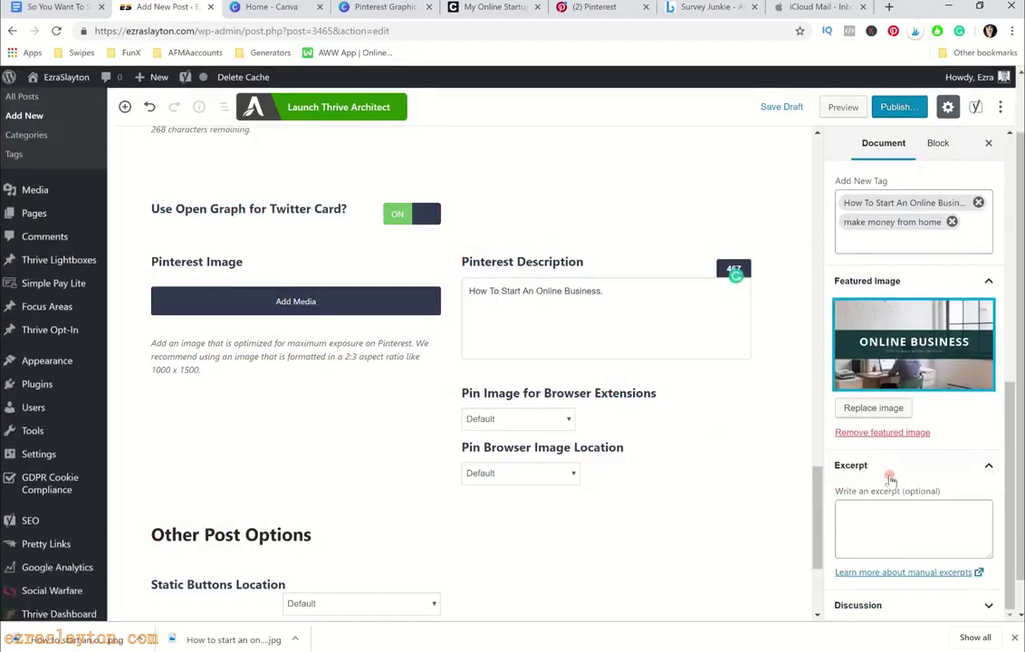
click(865, 515)
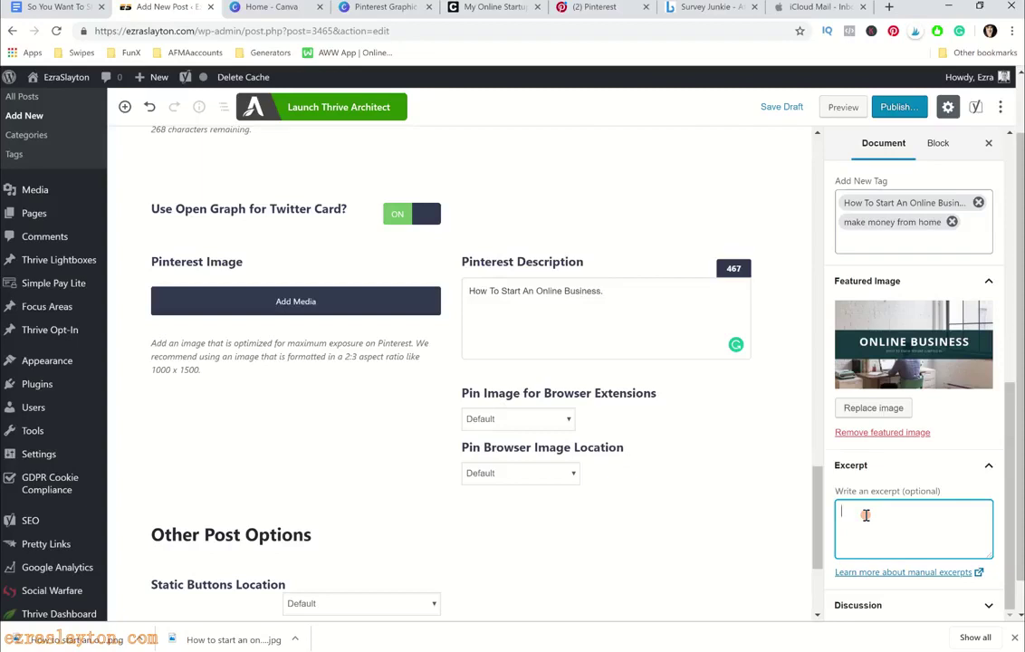
text(Today)
text( you're go)
text( you're going to )
text(learn )
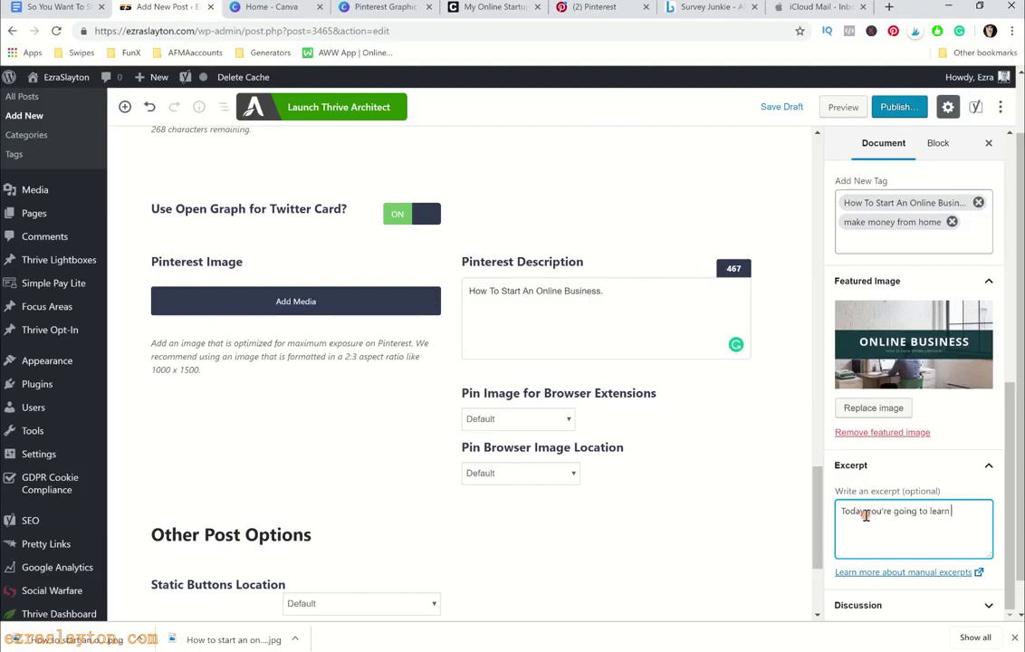
text(how to start an o)
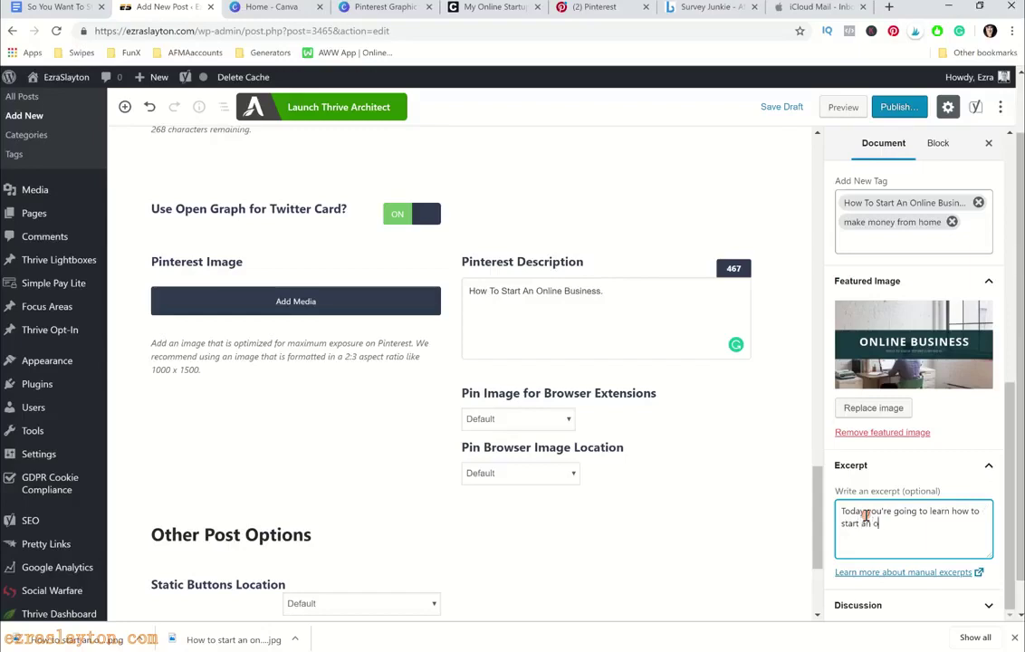
text(nline business. This is)
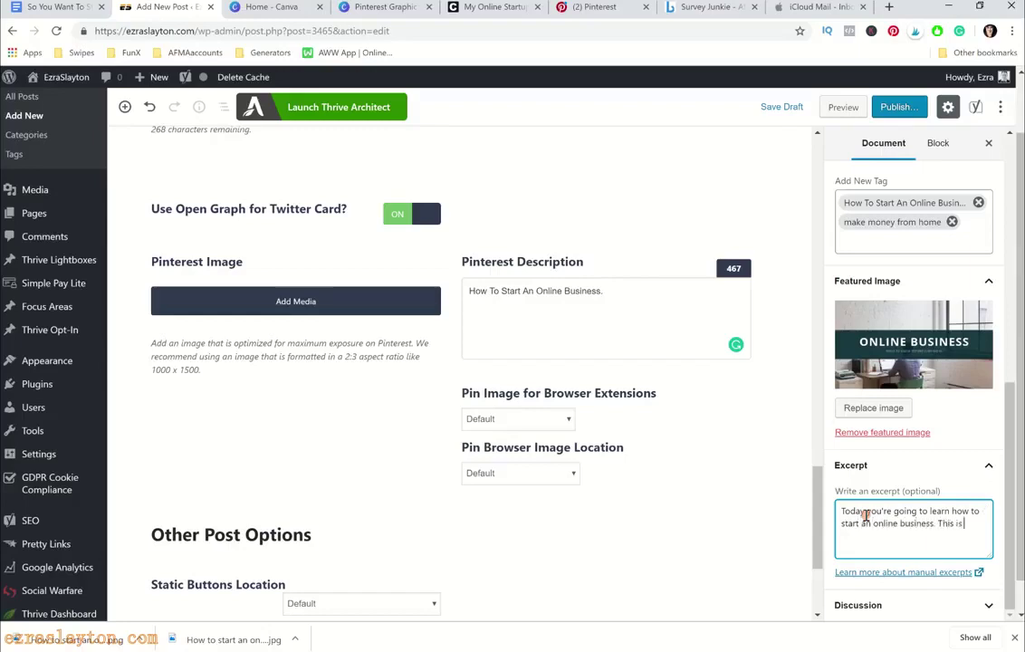
text( perfect ffoor anyone who)
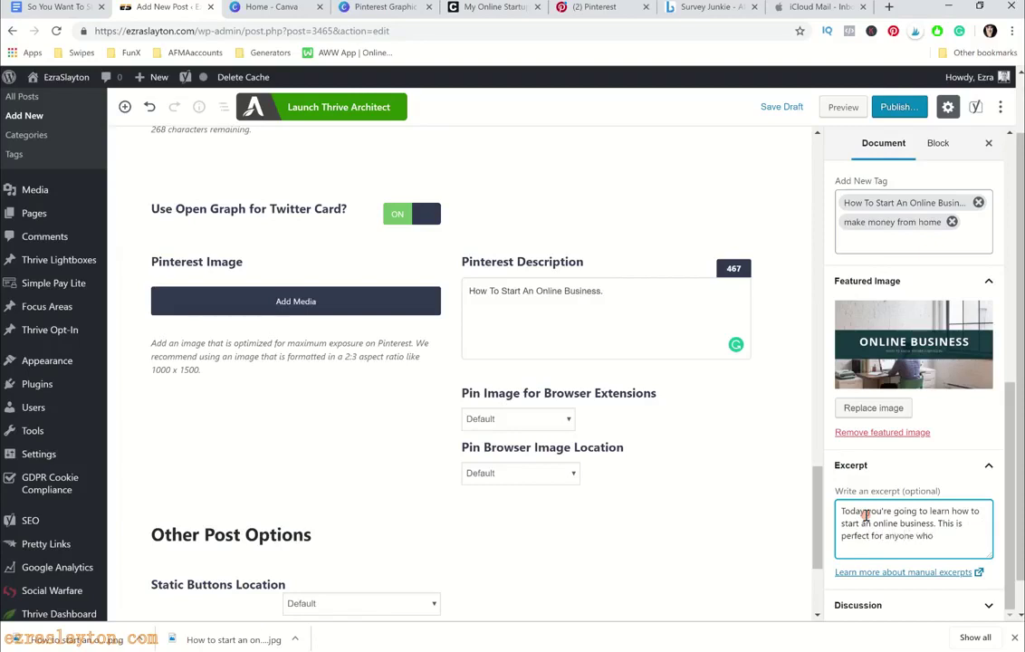
key(BackSpace)
key(BackSpace)
key(BackSpace)
key(BackSpace)
key(BackSpace)
key(BackSpace)
key(BackSpace)
key(BackSpace)
key(BackSpace)
text(gin)
text( to make a)
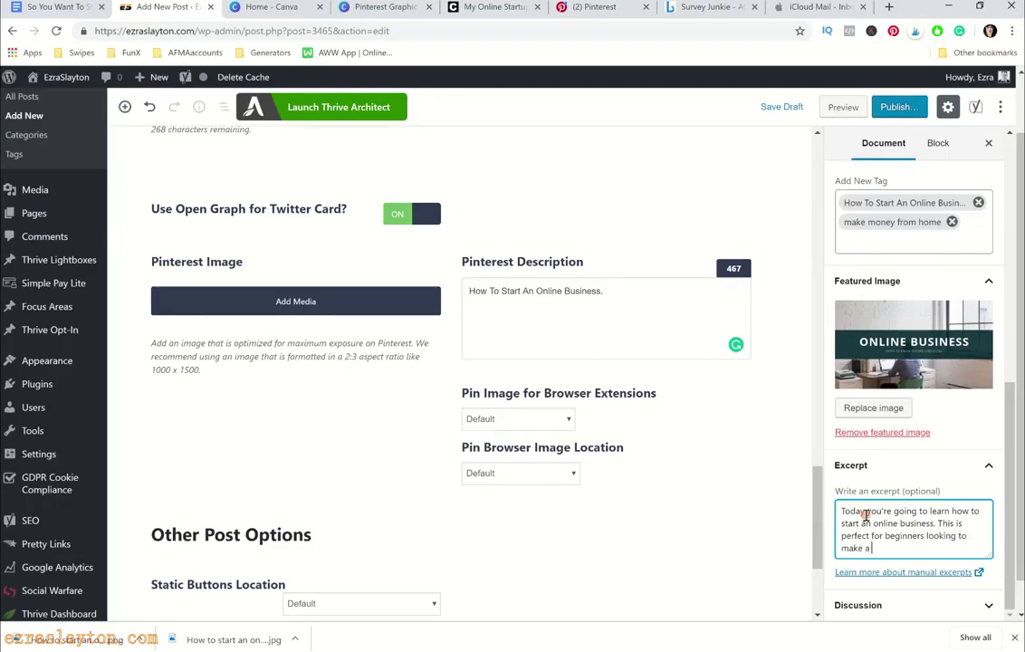
text( change in their life. Maybe you want to)
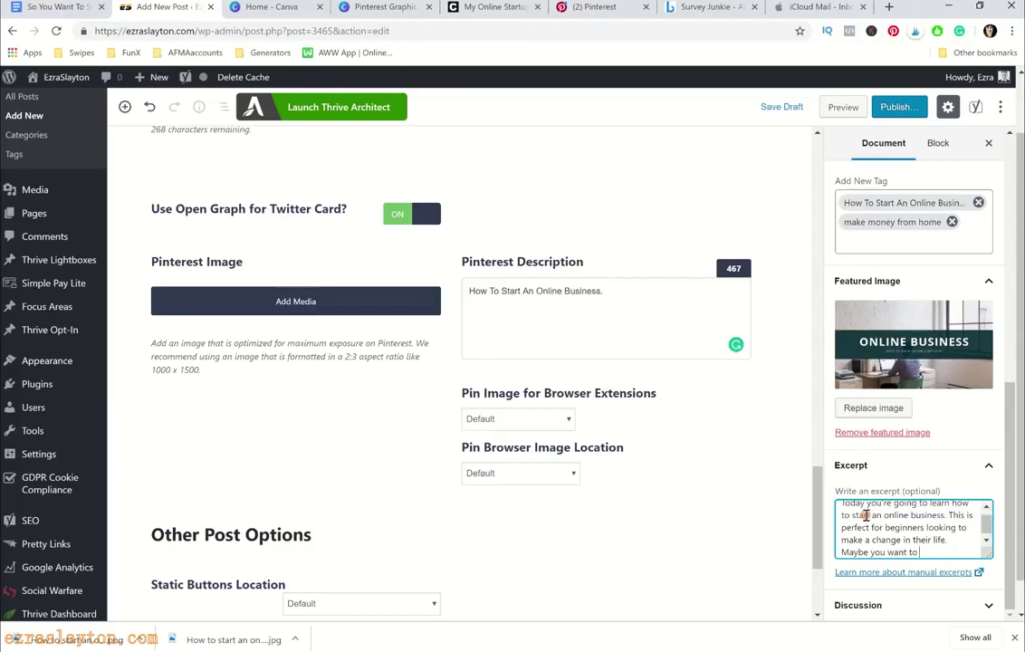
text( travel more or)
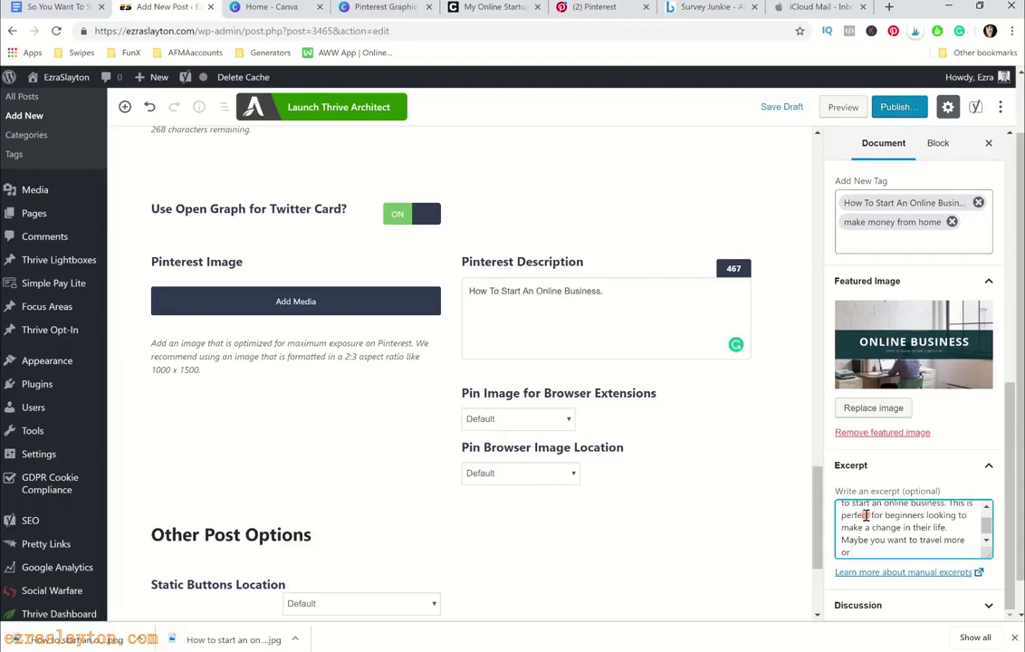
text( quit your job.)
text( this will help)
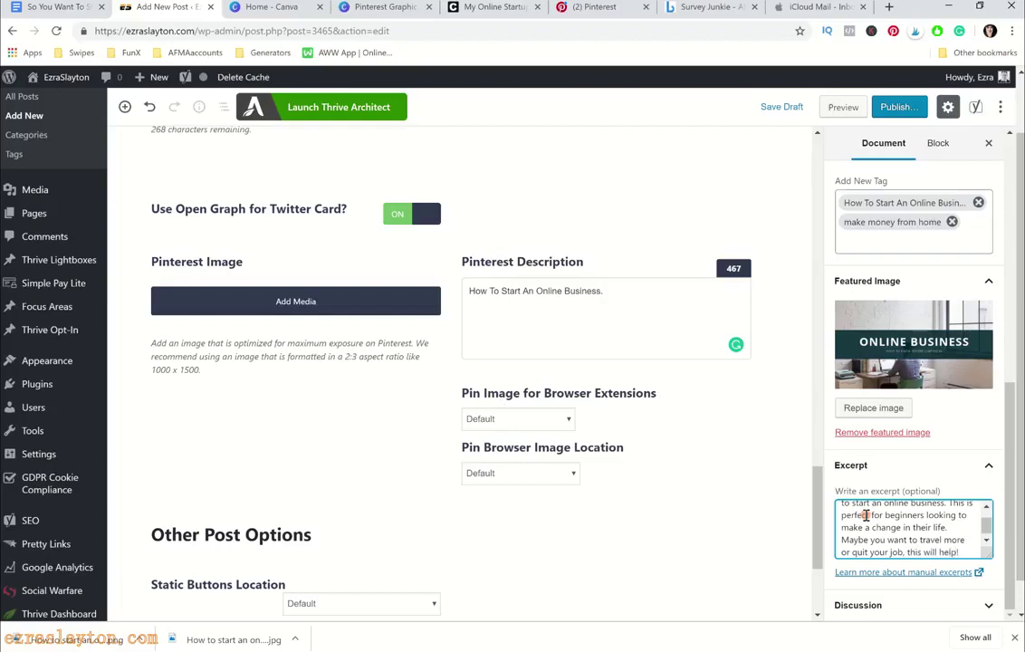
text(!)
scroll(879, 507, down, 1)
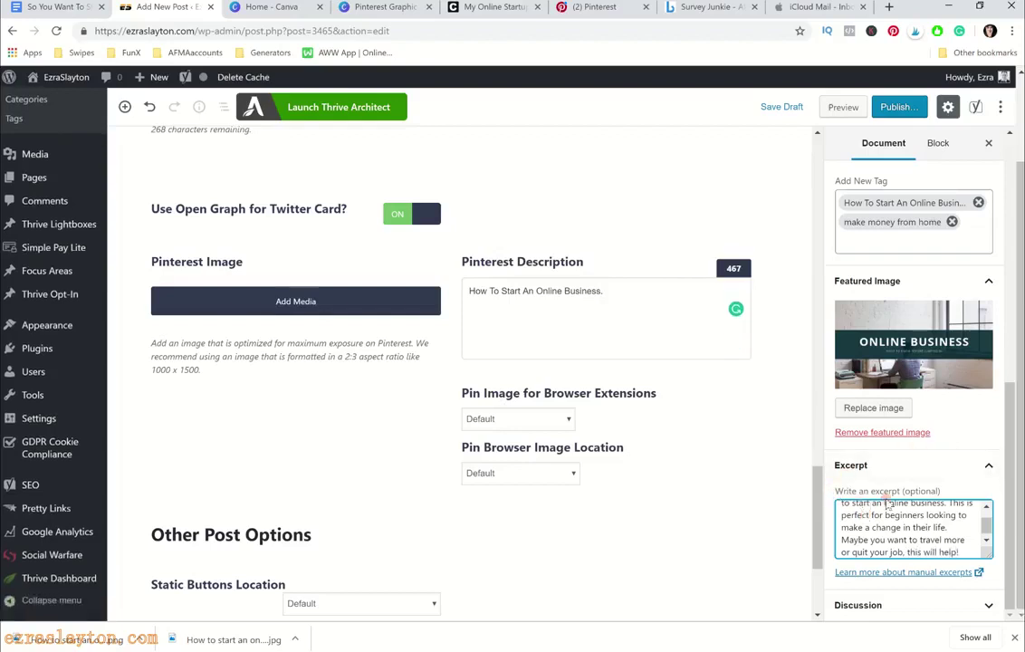
scroll(773, 522, down, 2)
scroll(867, 490, up, 5)
scroll(772, 412, up, 5)
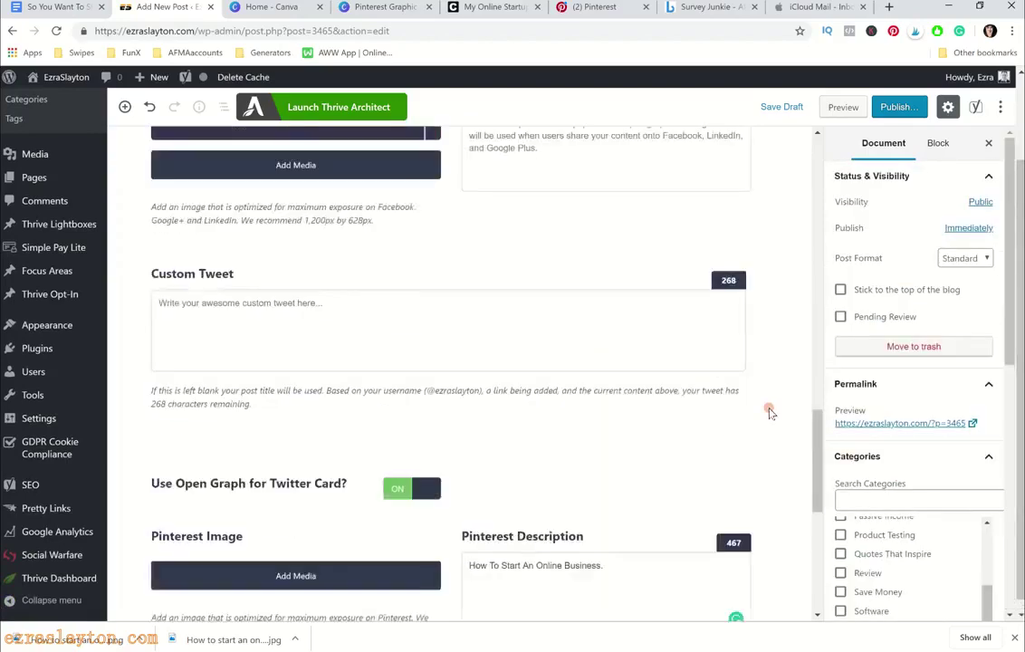
Save the draft with its slug trimmed to how-to-start-an-online-business, then launch Thrive Architect
scroll(769, 412, up, 15)
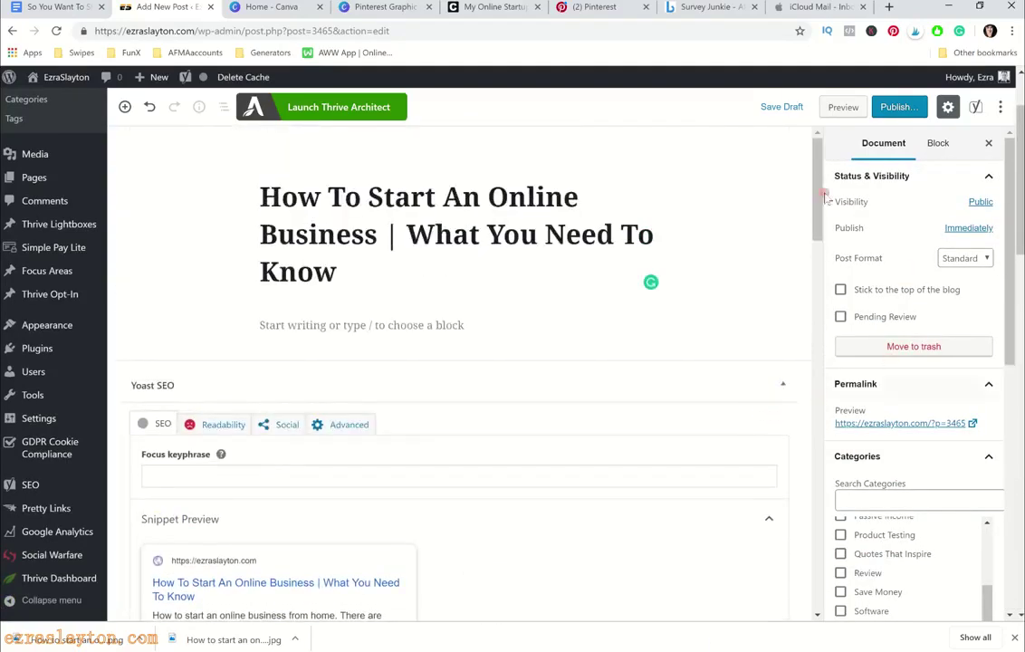
click(782, 108)
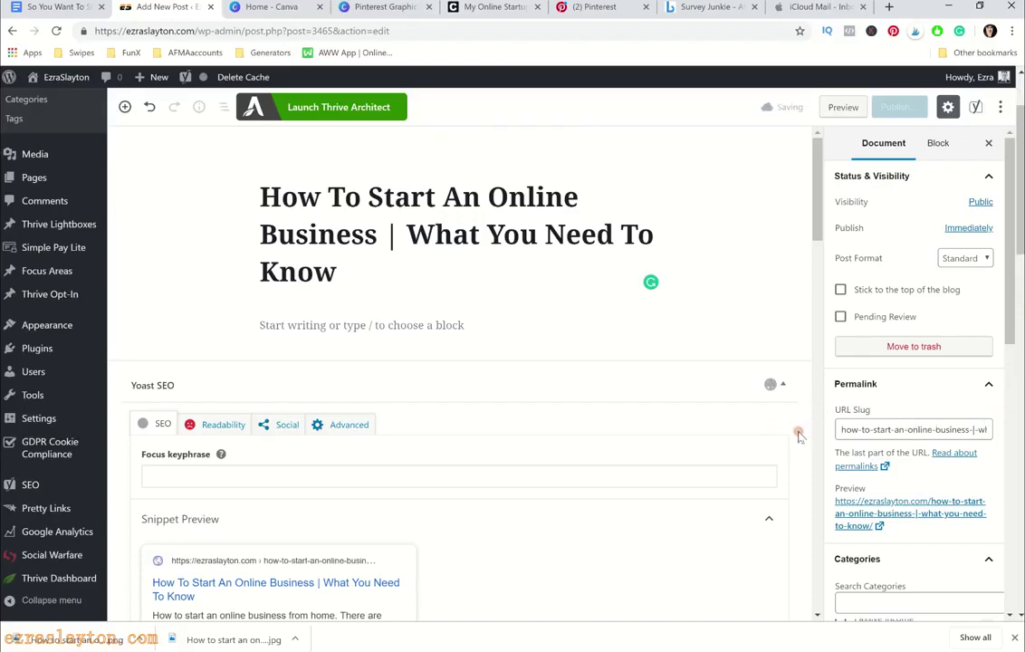
drag(967, 431, 1020, 436)
key(BackSpace)
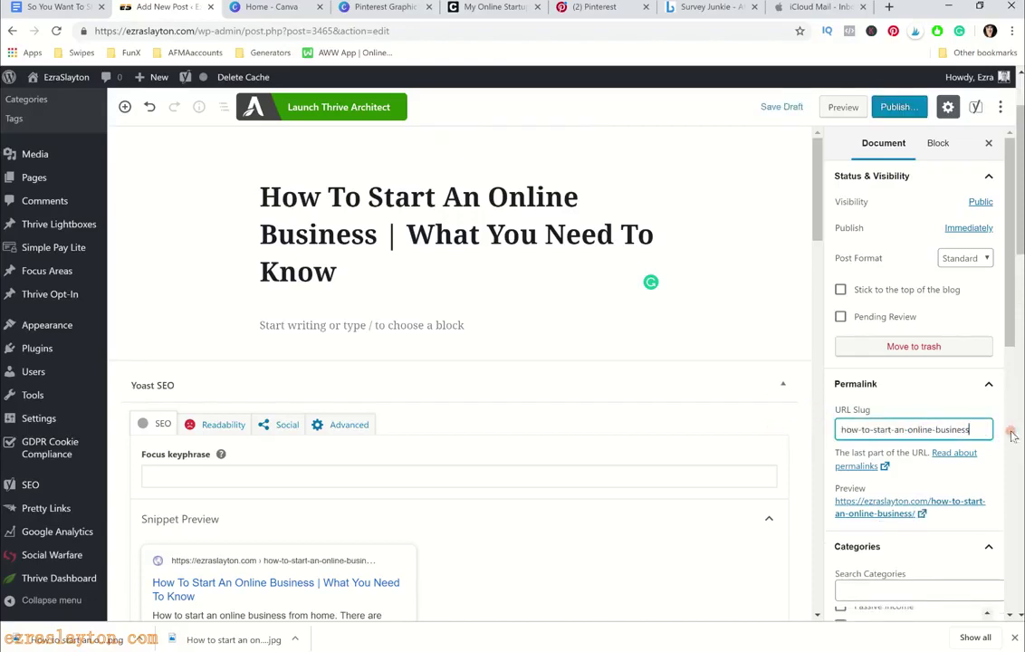
click(784, 109)
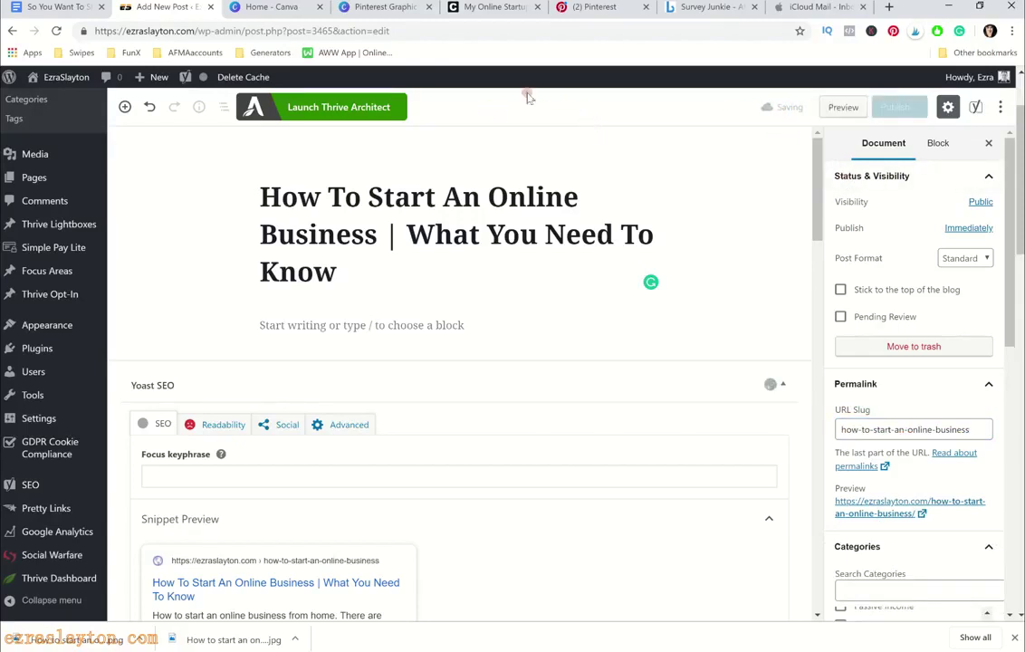
click(330, 110)
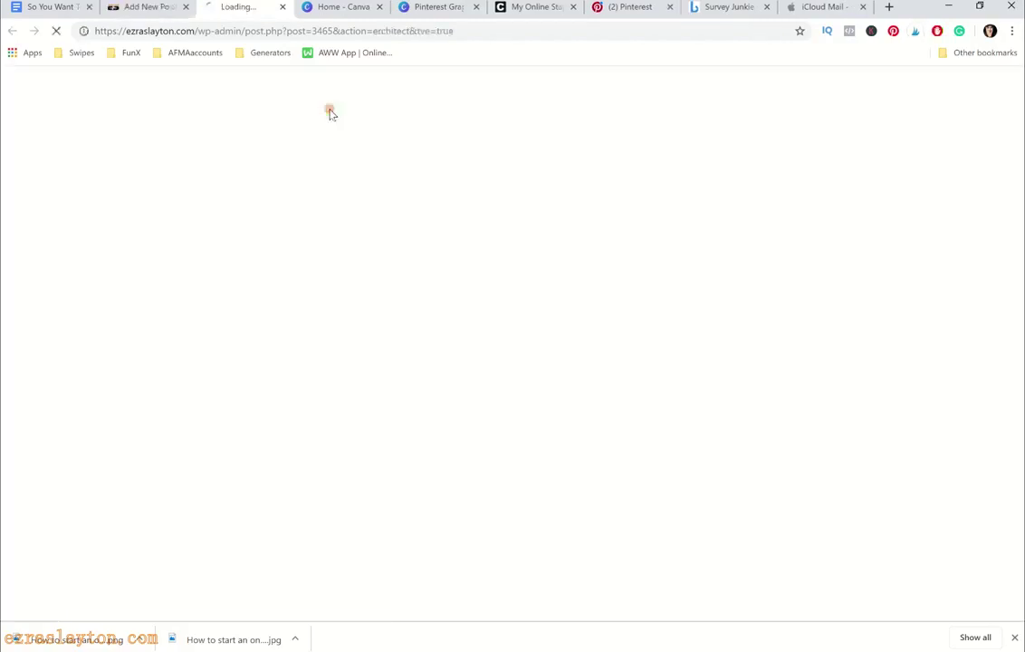
Select all the article text in the Google Doc
click(30, 8)
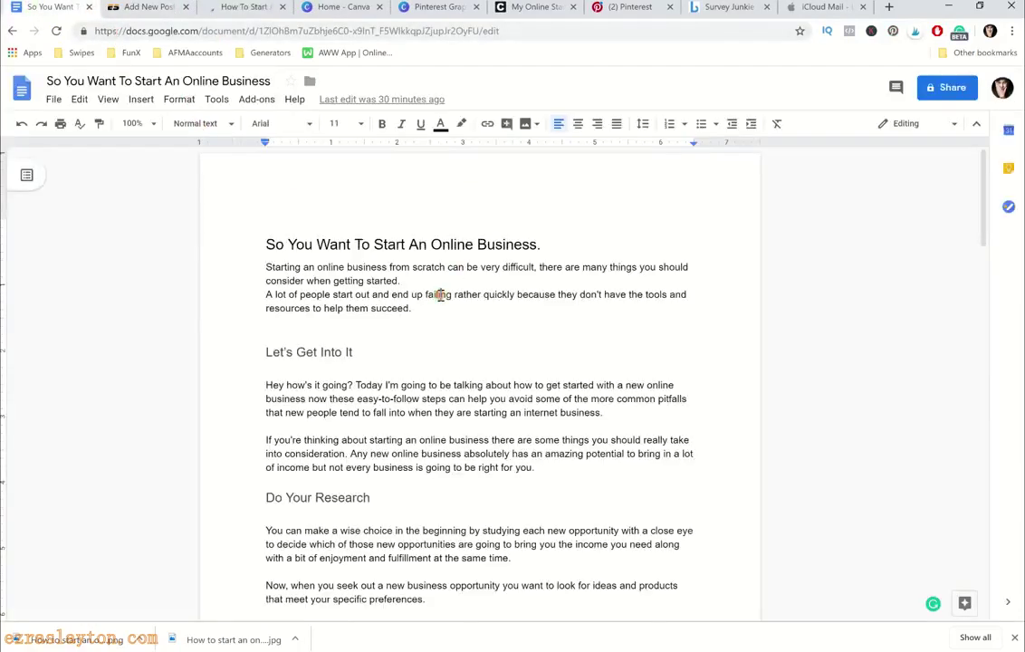
key(ctrl+a)
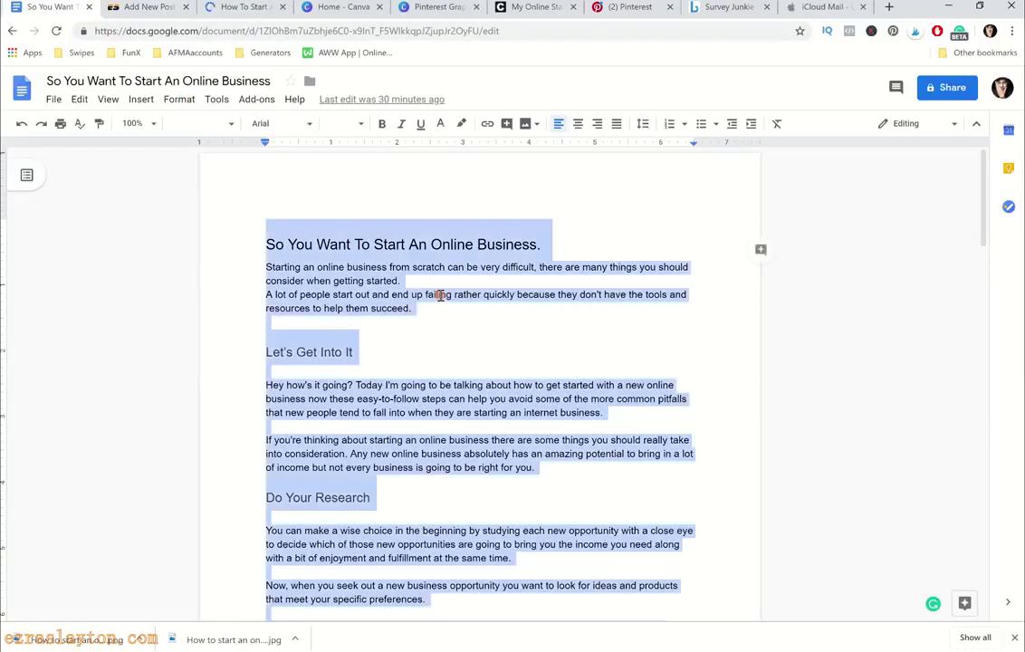
click(262, 7)
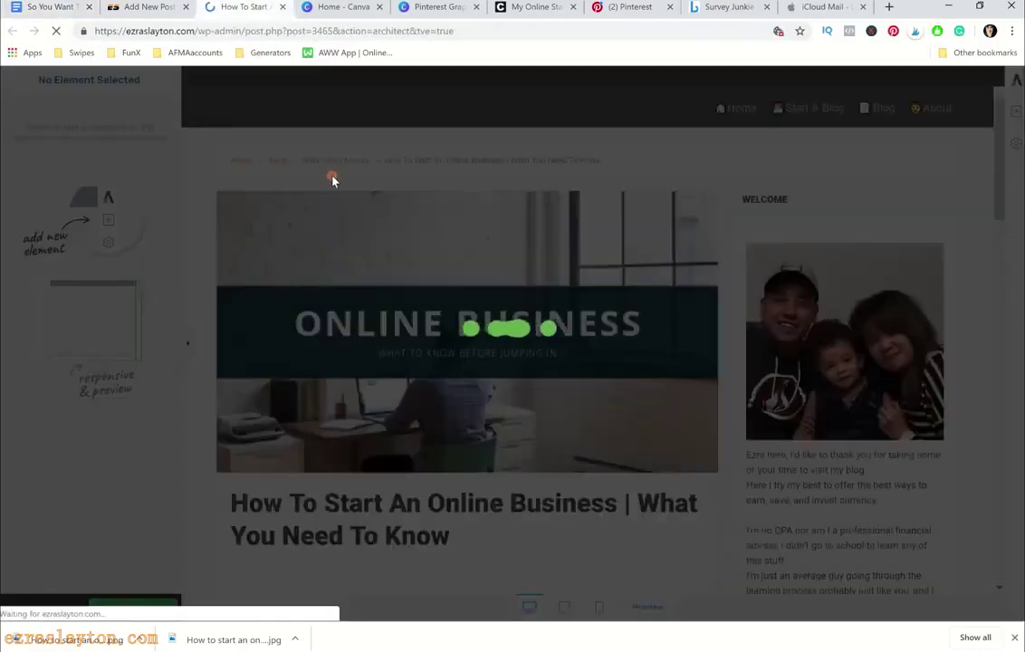
Close the Survey Junkie and iCloud Mail tabs and return to the post in Thrive Architect
click(738, 6)
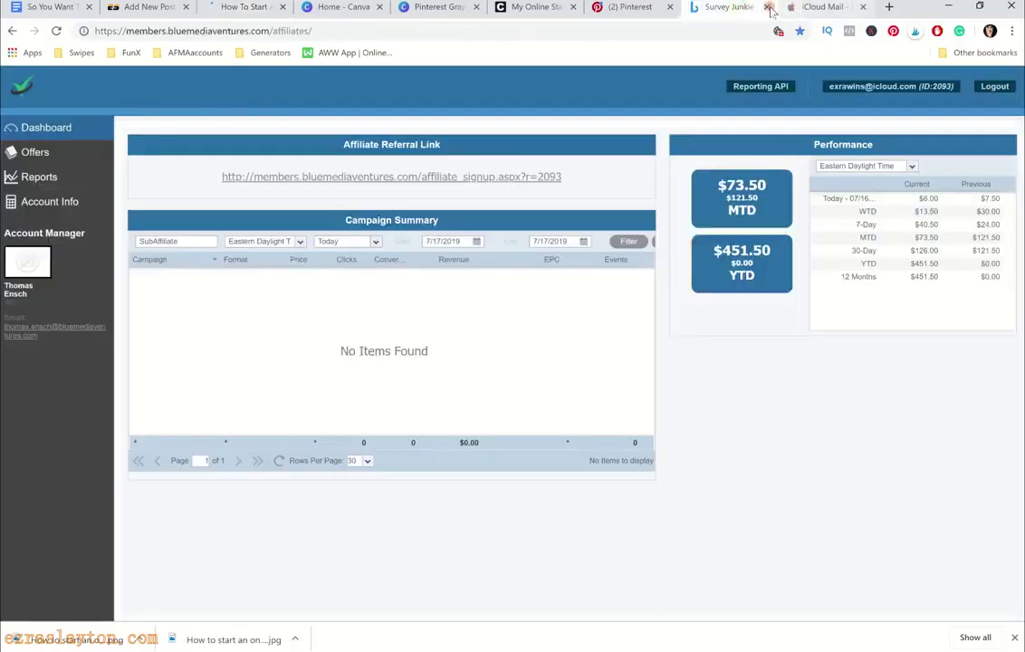
click(765, 7)
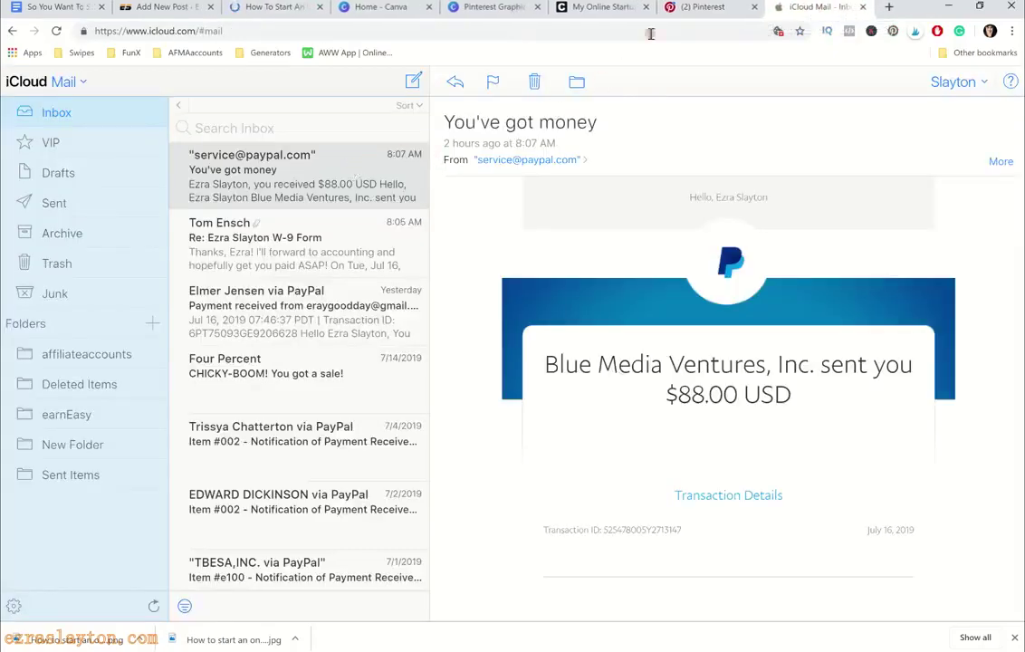
click(862, 8)
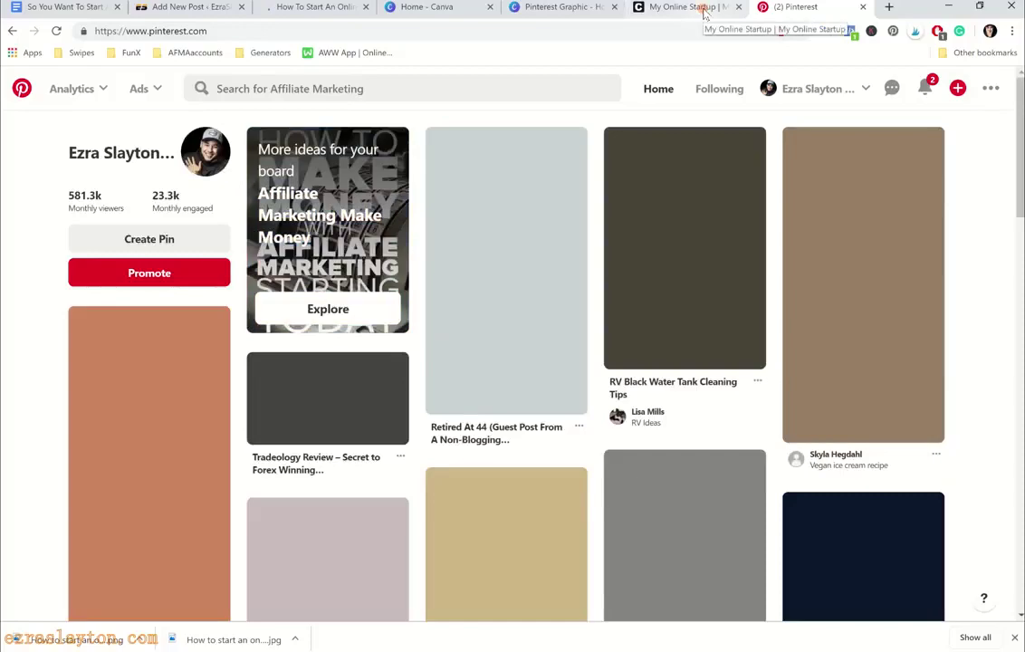
click(704, 11)
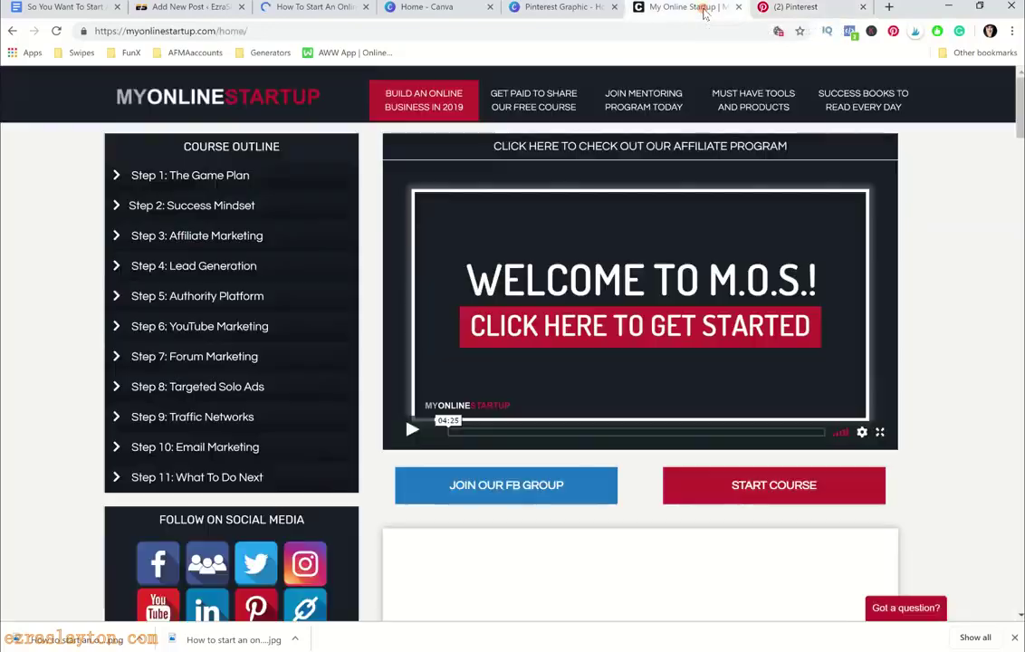
click(795, 8)
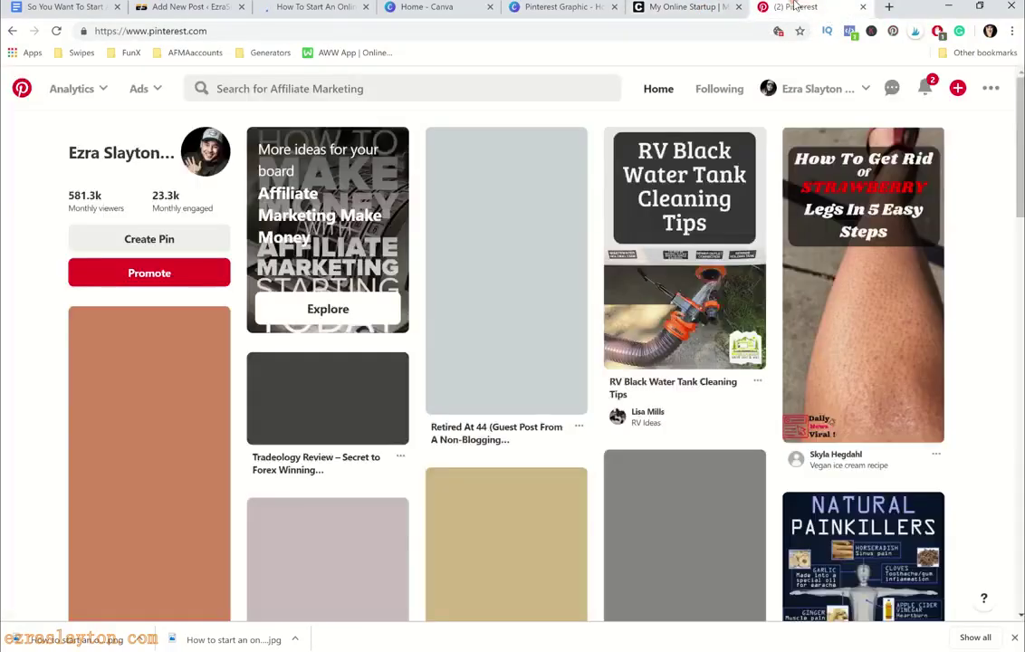
click(671, 8)
click(313, 8)
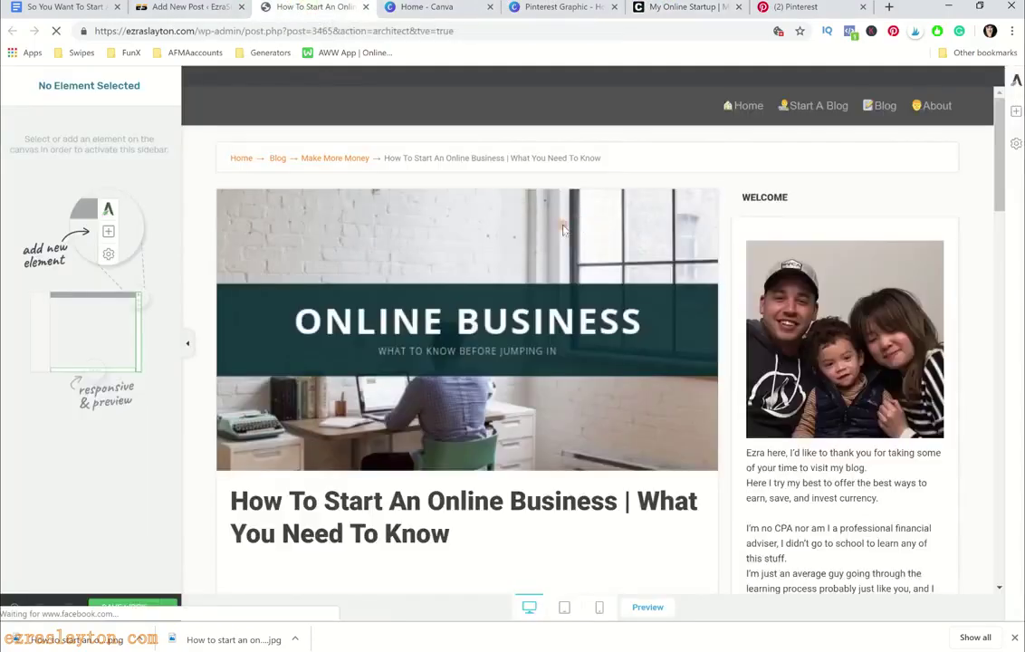
Insert the saved BLOG POST TEMPLATE, with its 'How To Get Paid For Your Opinion' box, below the title
scroll(634, 258, down, 4)
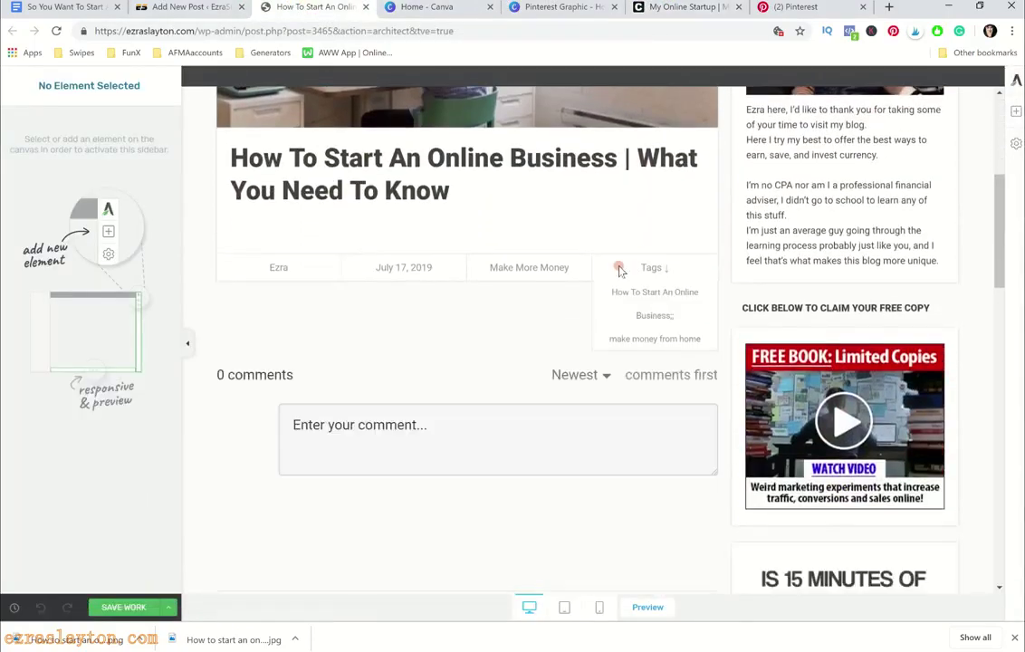
scroll(363, 332, up, 4)
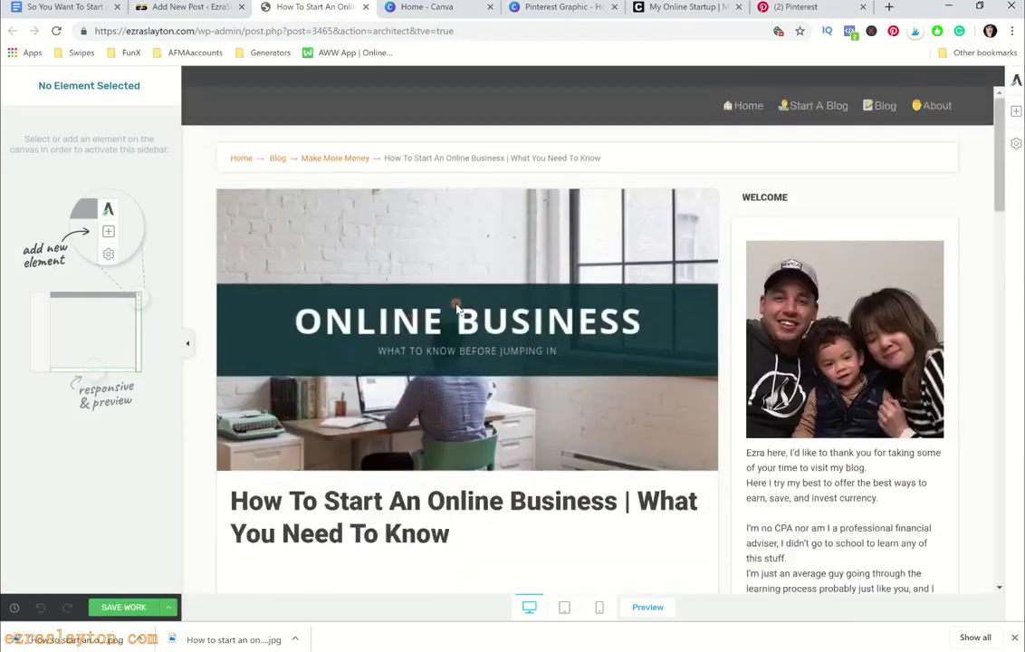
scroll(444, 297, down, 1)
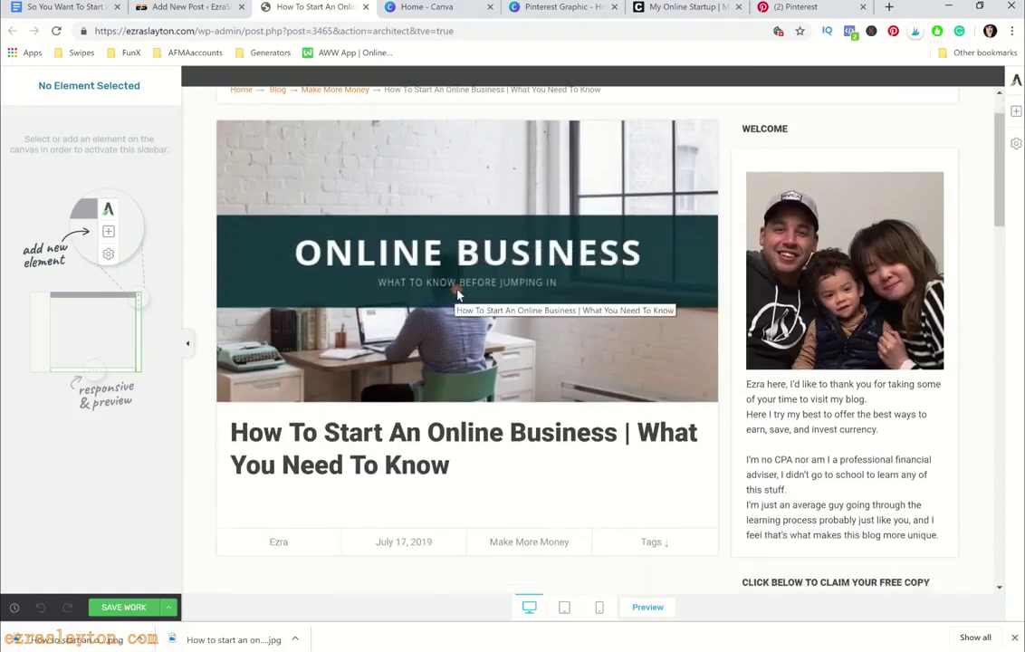
scroll(480, 311, down, 1)
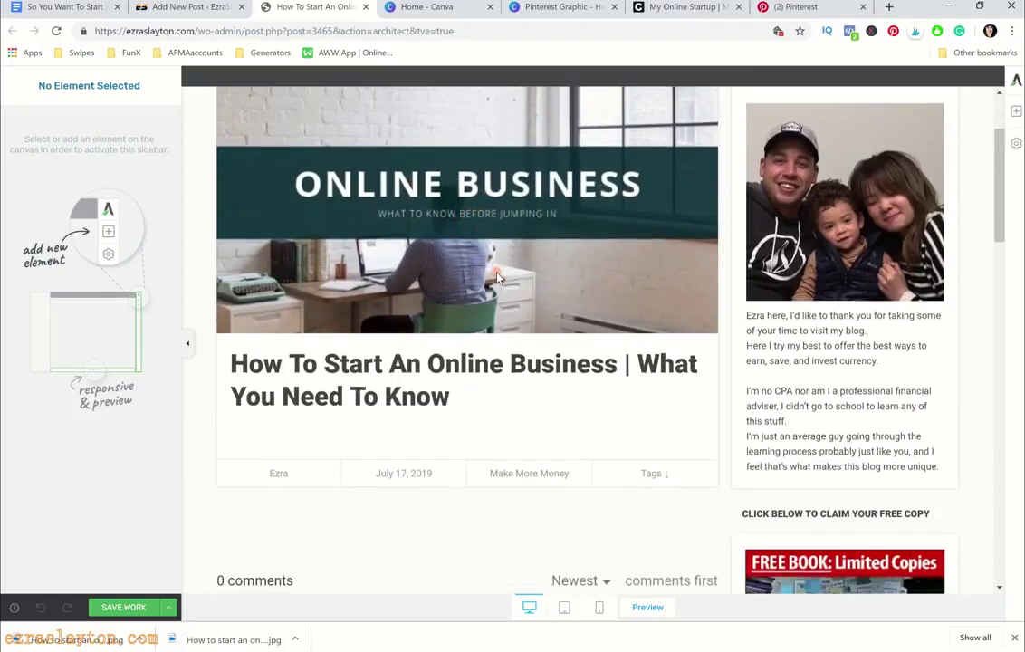
click(1015, 112)
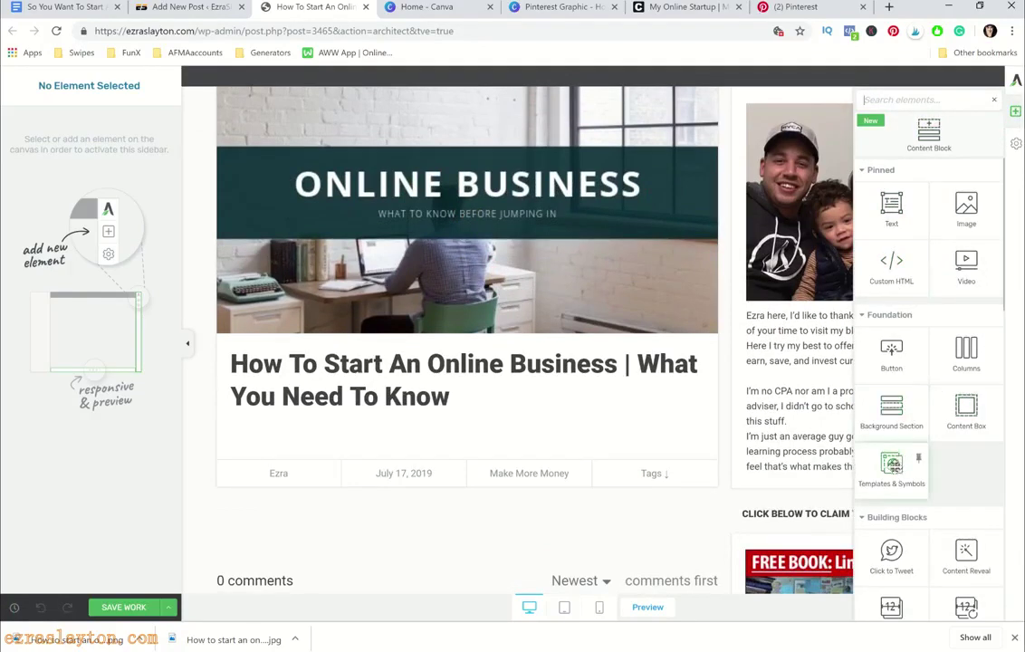
drag(892, 468, 469, 421)
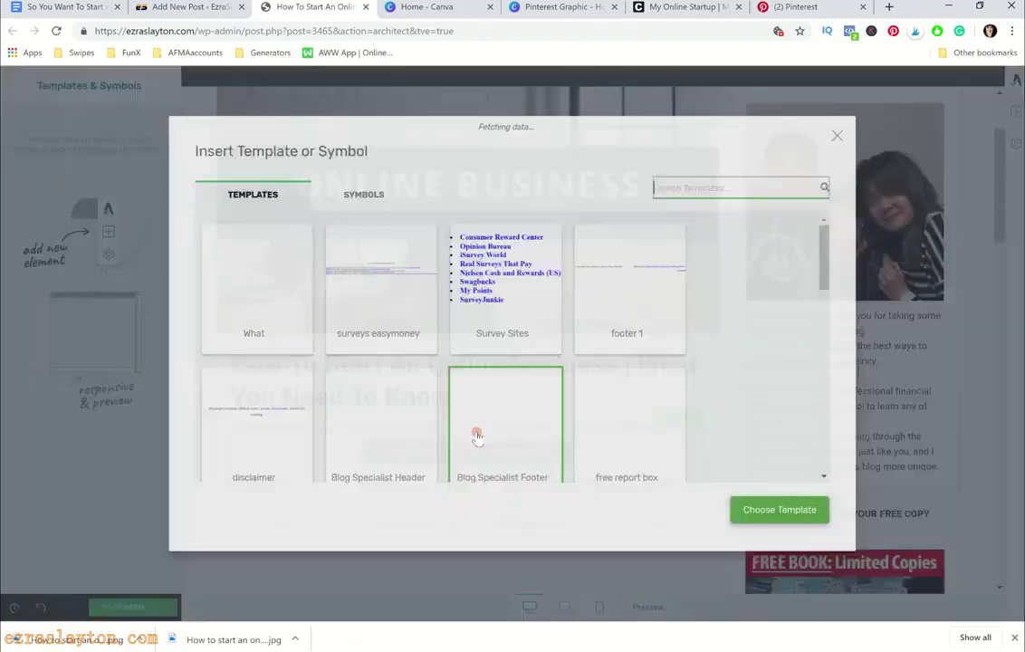
scroll(498, 392, down, 10)
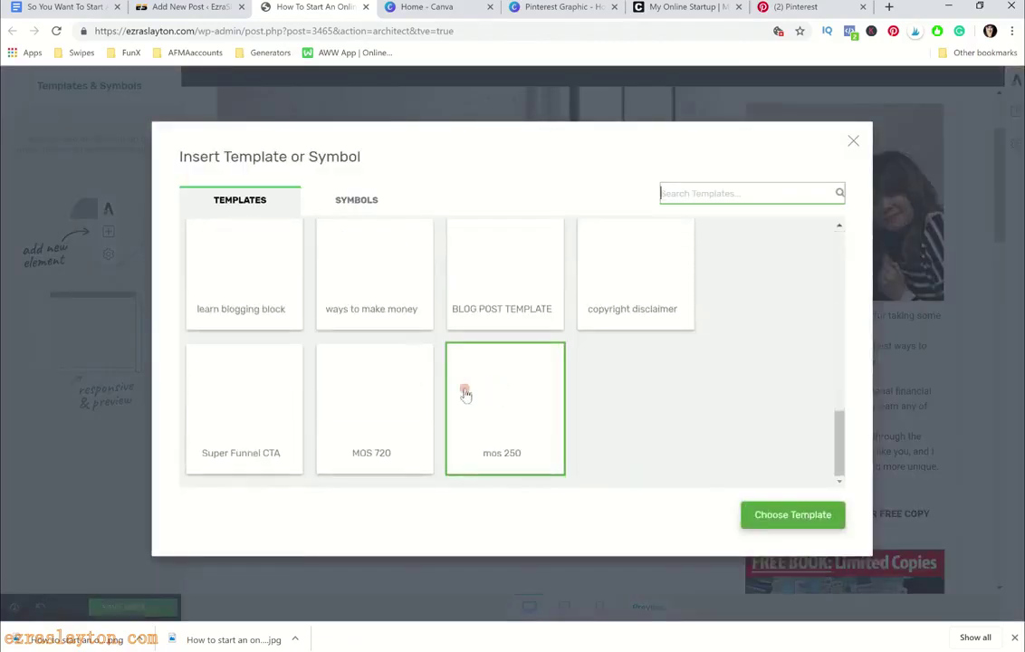
click(514, 277)
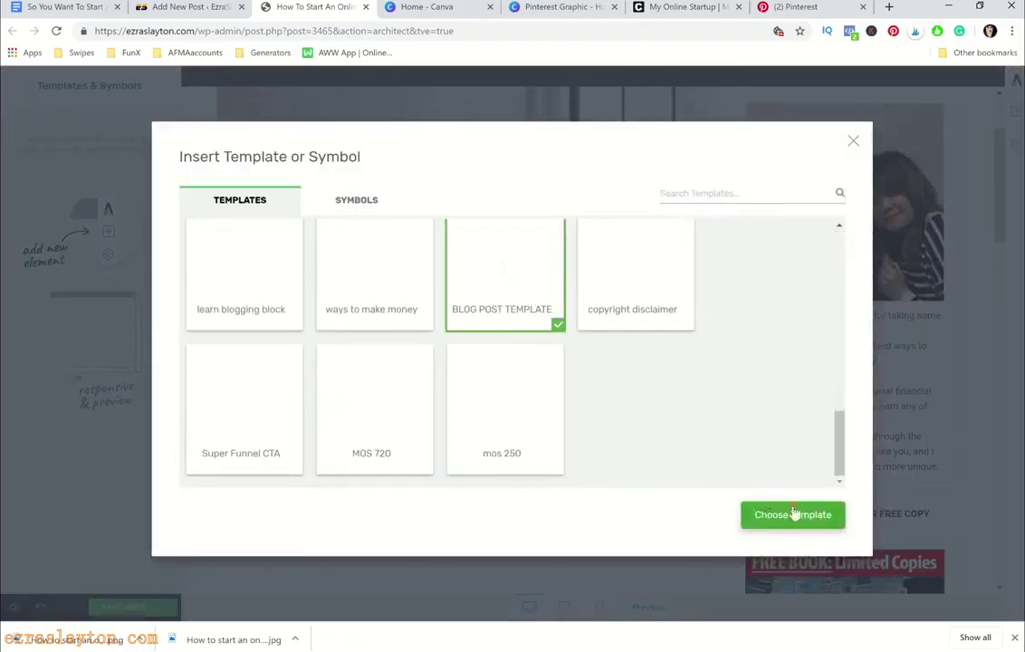
click(793, 515)
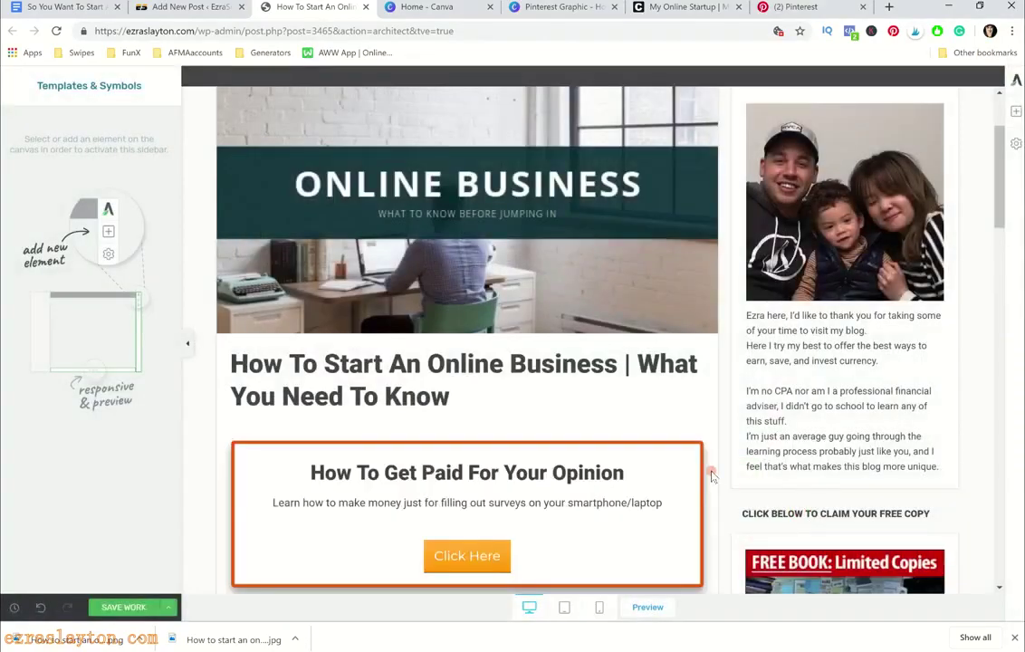
scroll(553, 300, down, 4)
scroll(252, 131, up, 1)
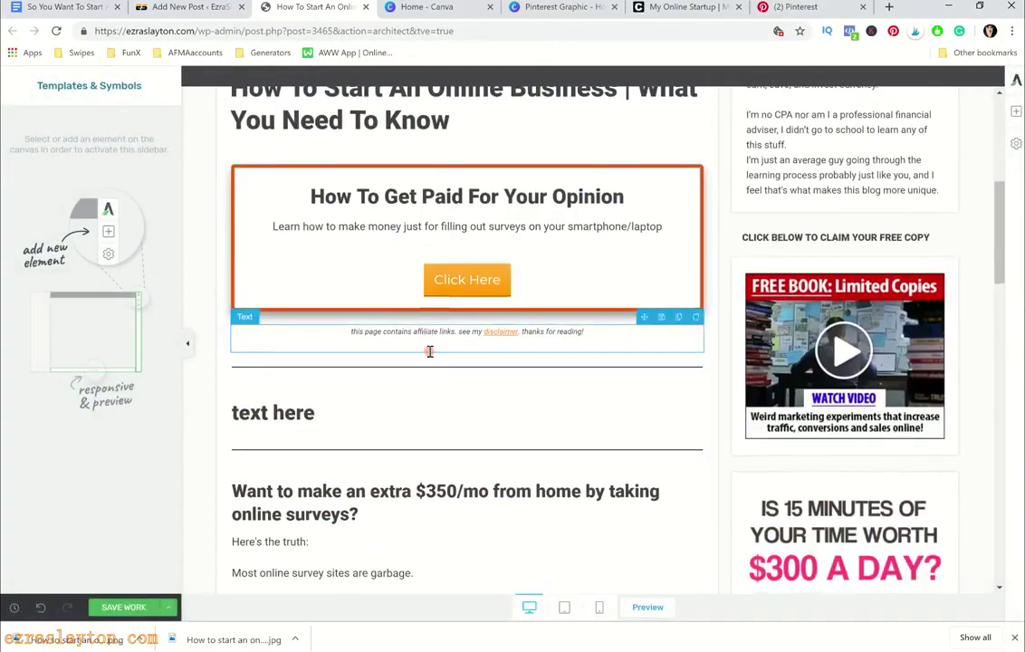
scroll(430, 351, down, 2)
scroll(487, 231, up, 3)
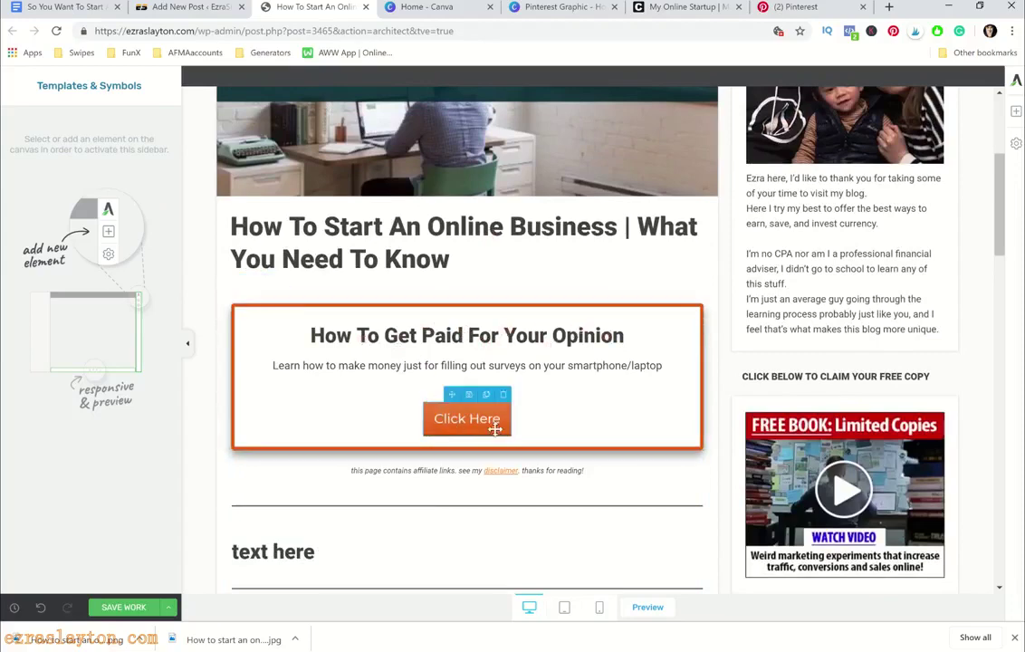
scroll(589, 390, down, 2)
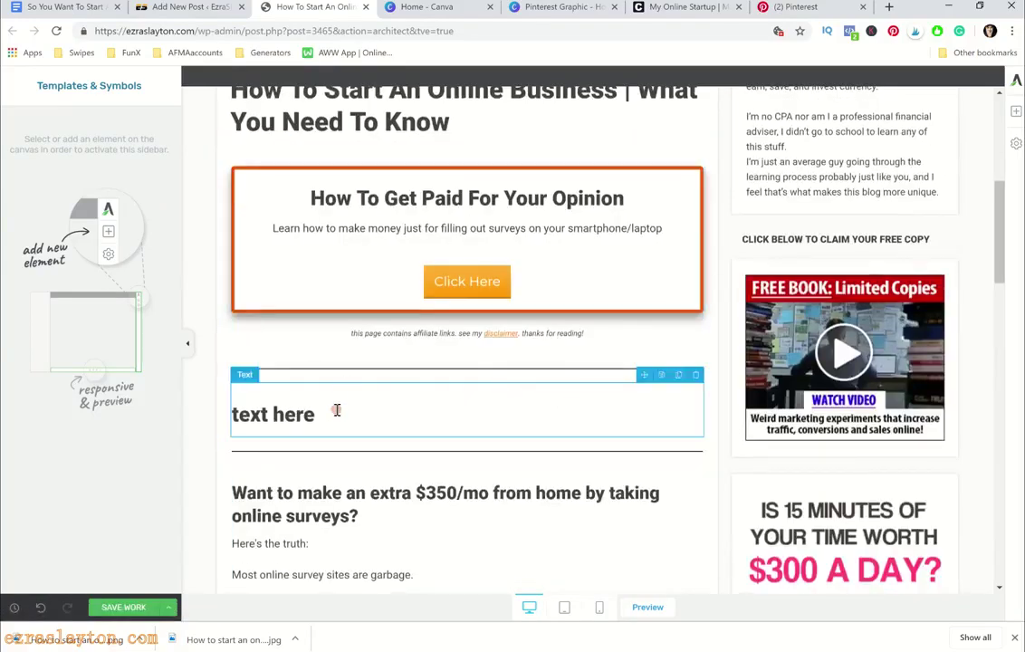
Replace the 'text here' placeholder with the pasted article as paragraph text
click(333, 420)
drag(333, 419, 204, 410)
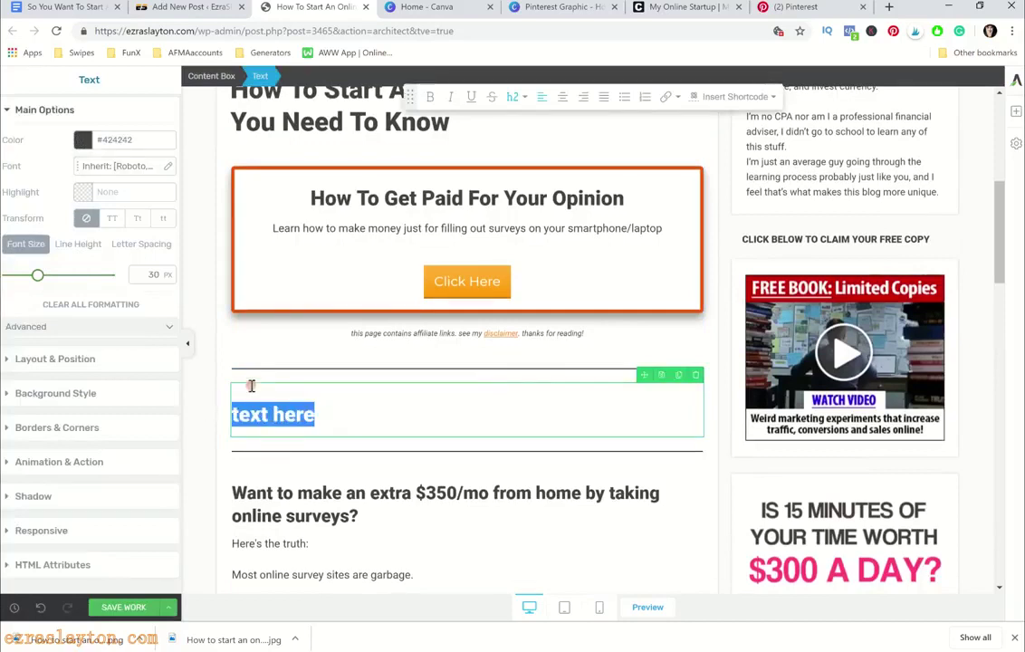
key(BackSpace)
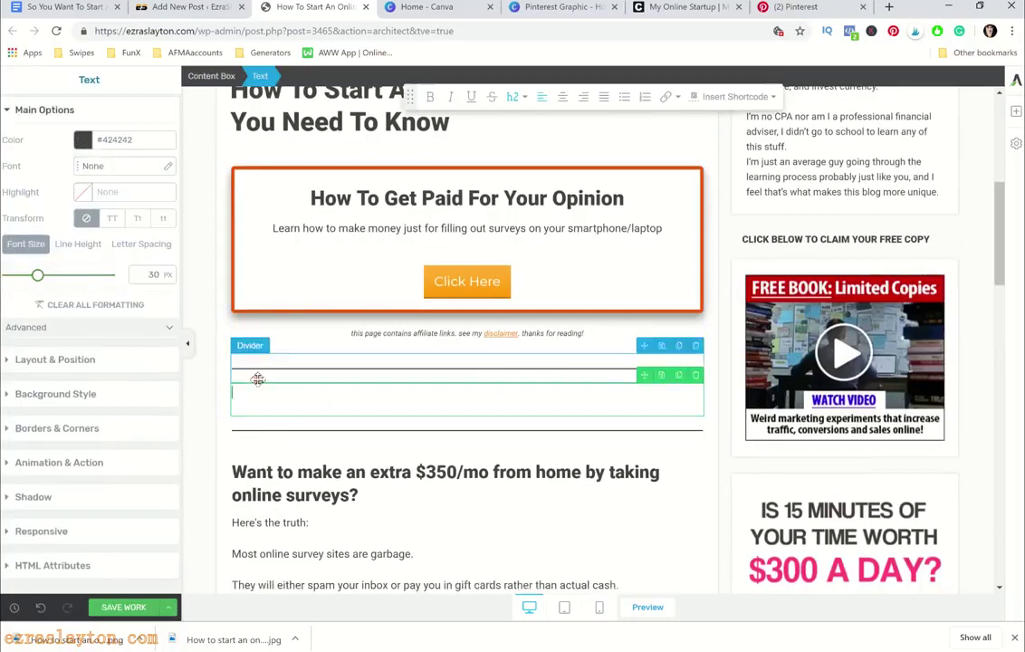
key(BackSpace)
key(ctrl+v)
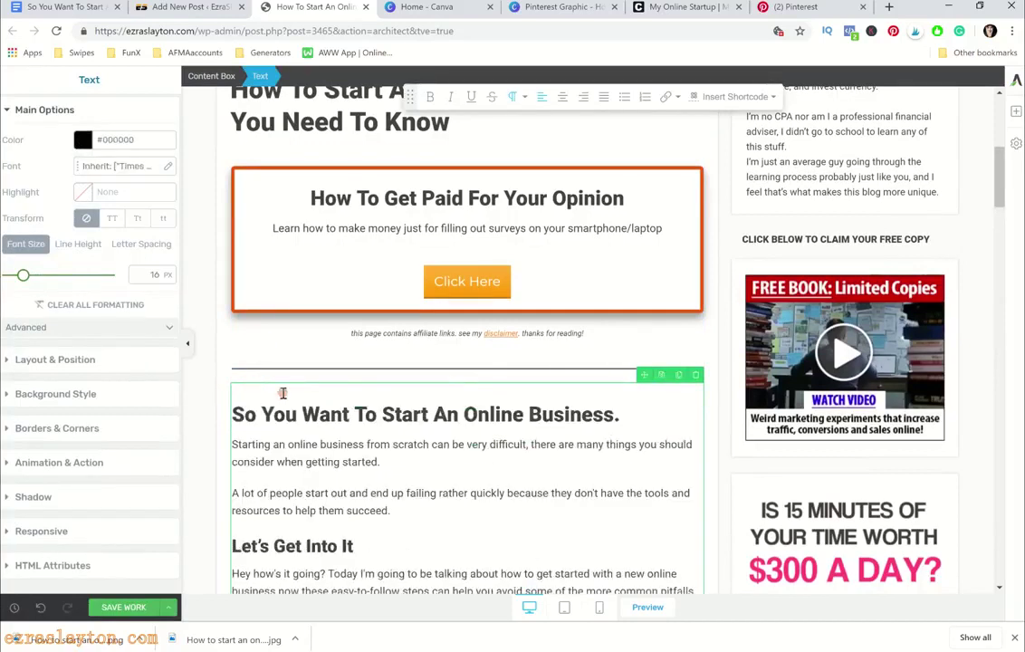
scroll(390, 449, down, 5)
scroll(399, 439, down, 8)
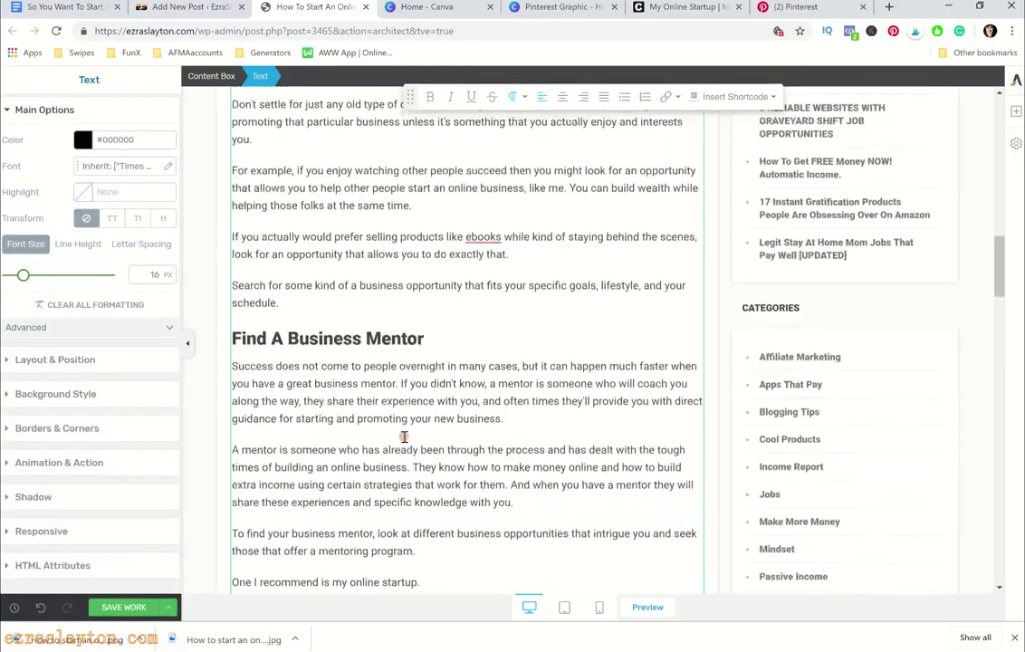
scroll(408, 432, up, 5)
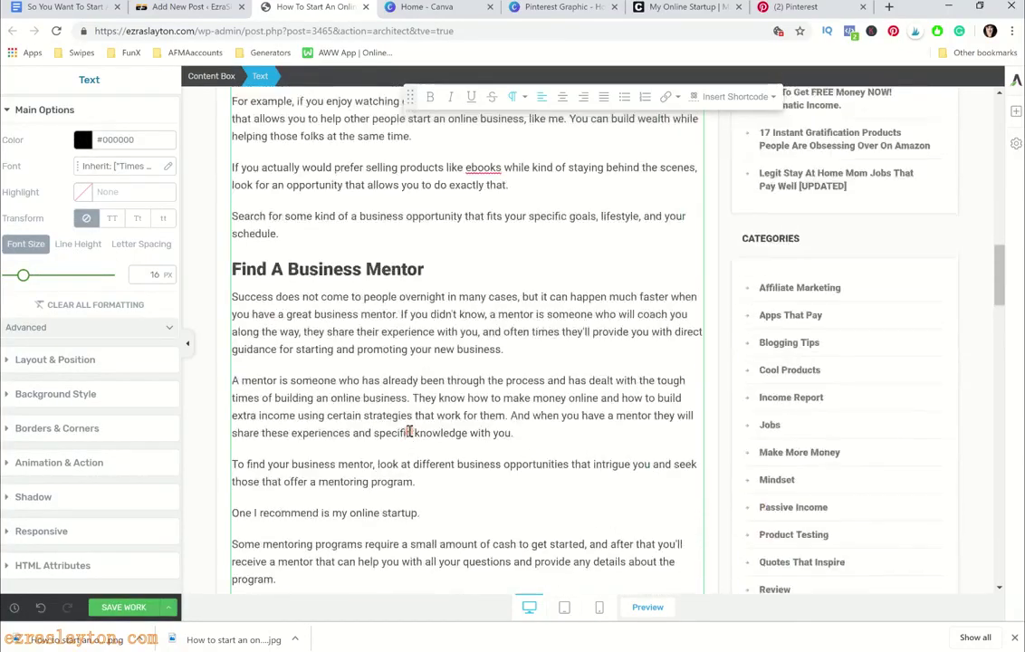
Correct 'ebooks' to 'eBooks' using the spelling suggestion
right_click(494, 232)
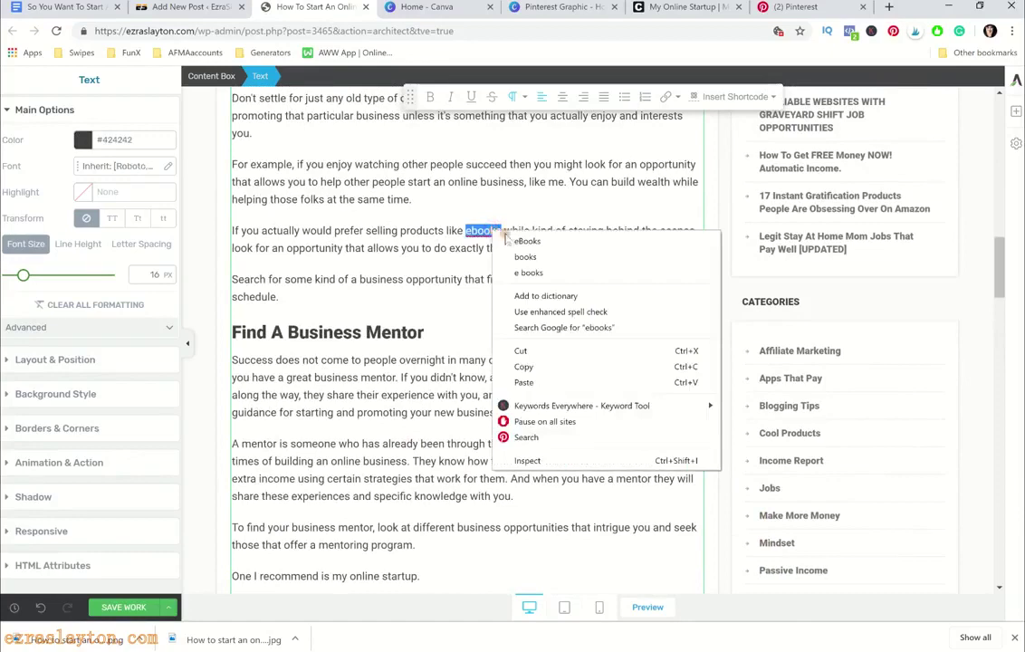
click(507, 240)
scroll(398, 271, up, 6)
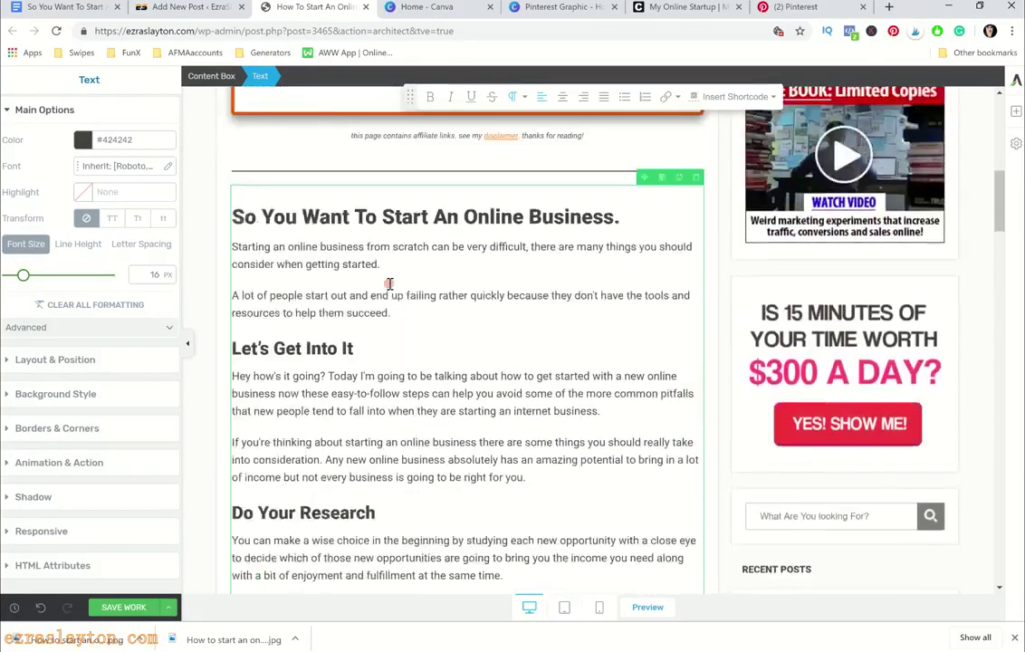
scroll(389, 284, up, 3)
scroll(390, 282, down, 5)
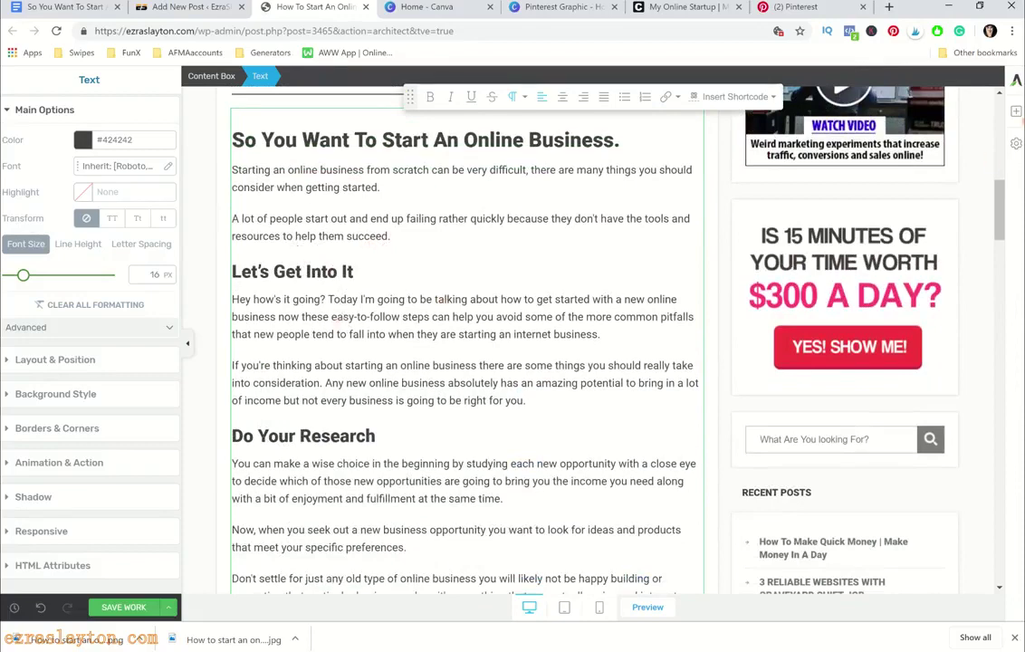
click(1016, 110)
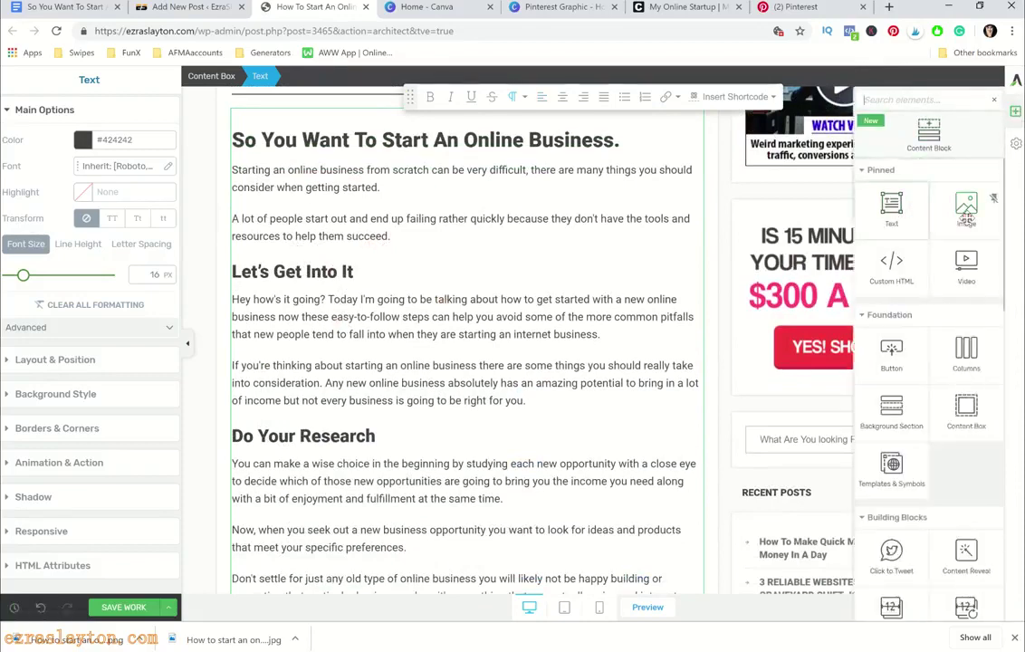
Add make-quick-money-online-from-home.jpg below the intro with alt text 'how to start your online business today'
drag(966, 217, 429, 235)
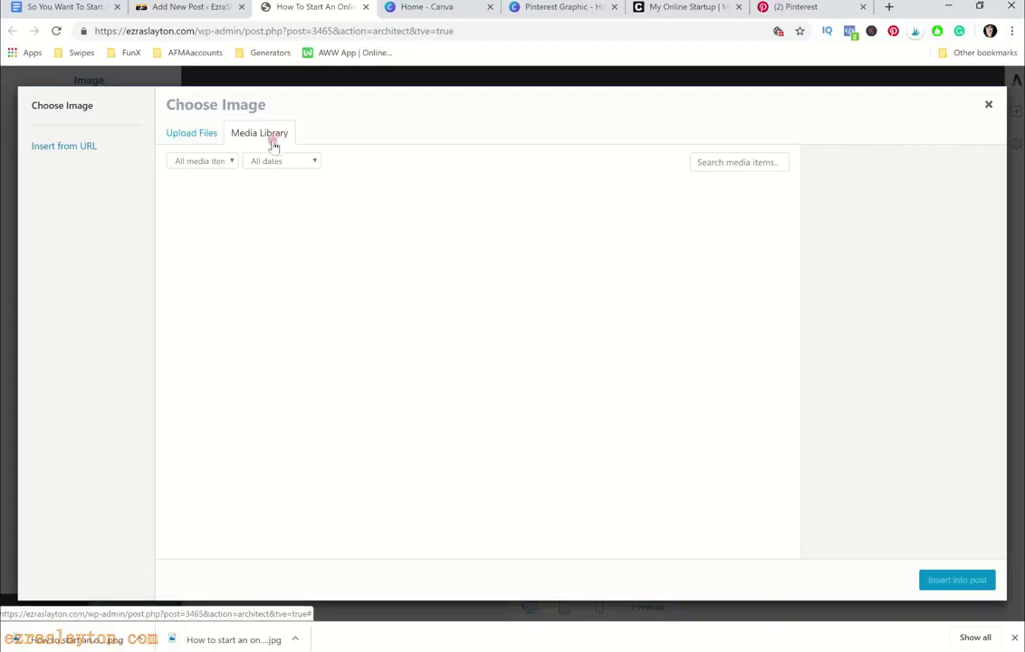
click(188, 132)
click(262, 133)
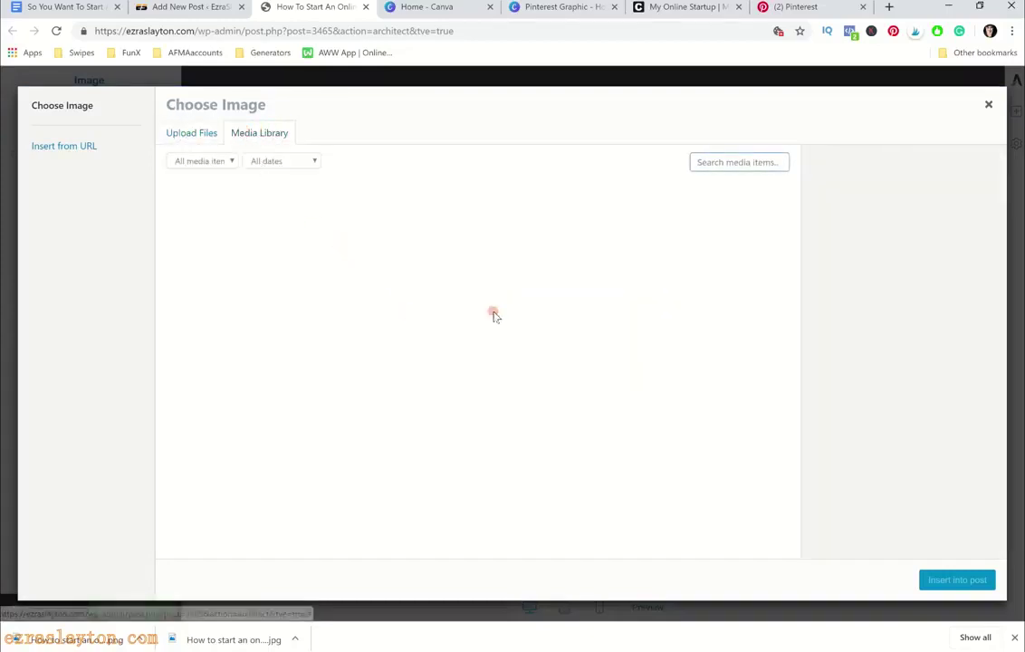
click(191, 133)
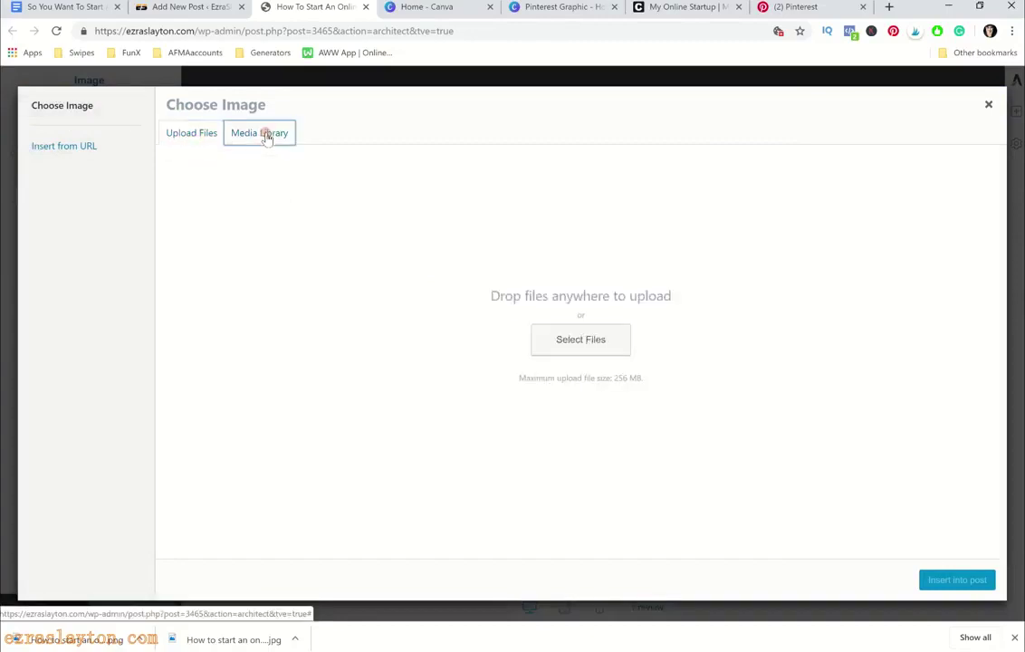
click(263, 133)
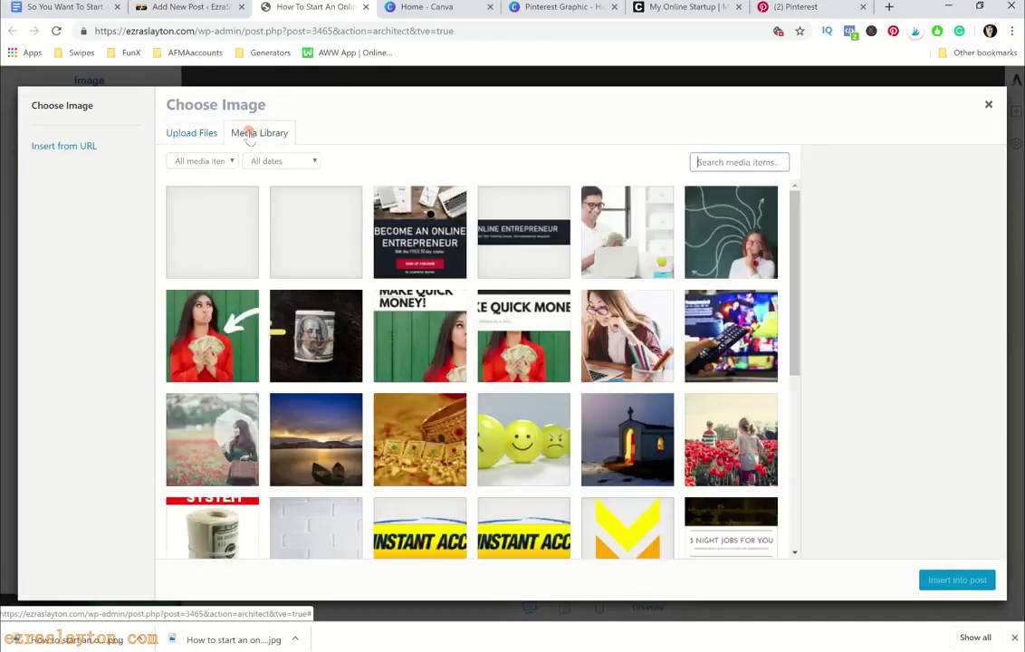
click(623, 232)
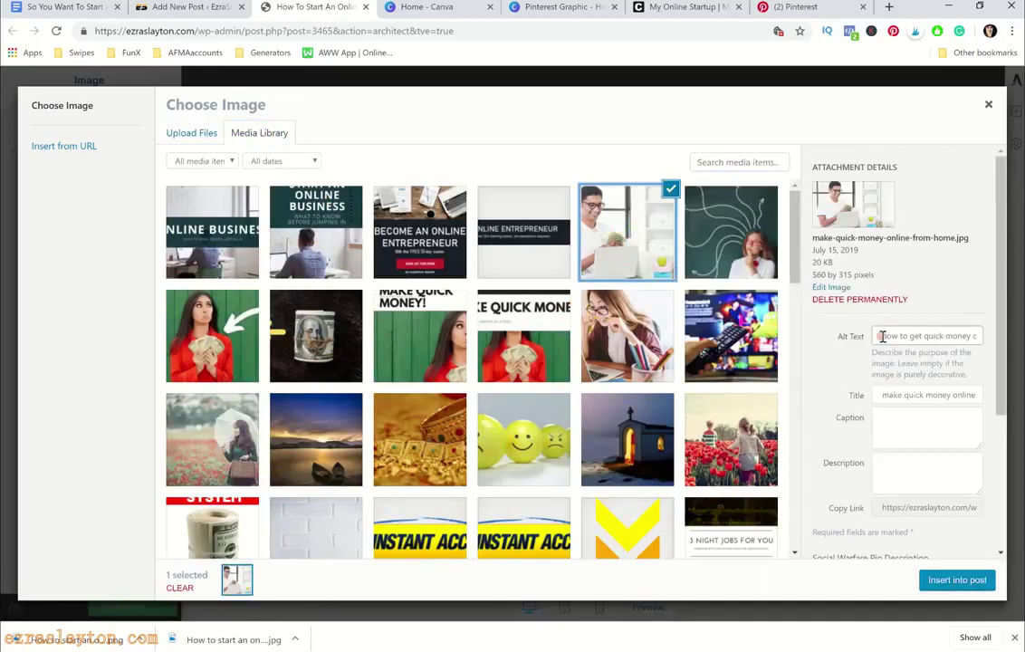
drag(882, 336, 970, 328)
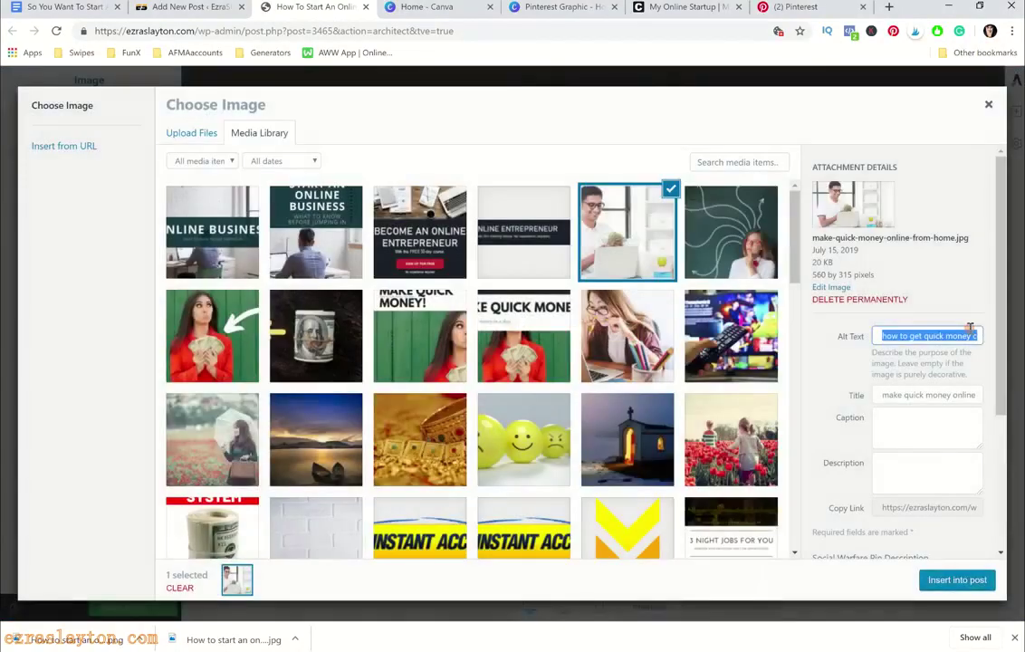
text(ho)
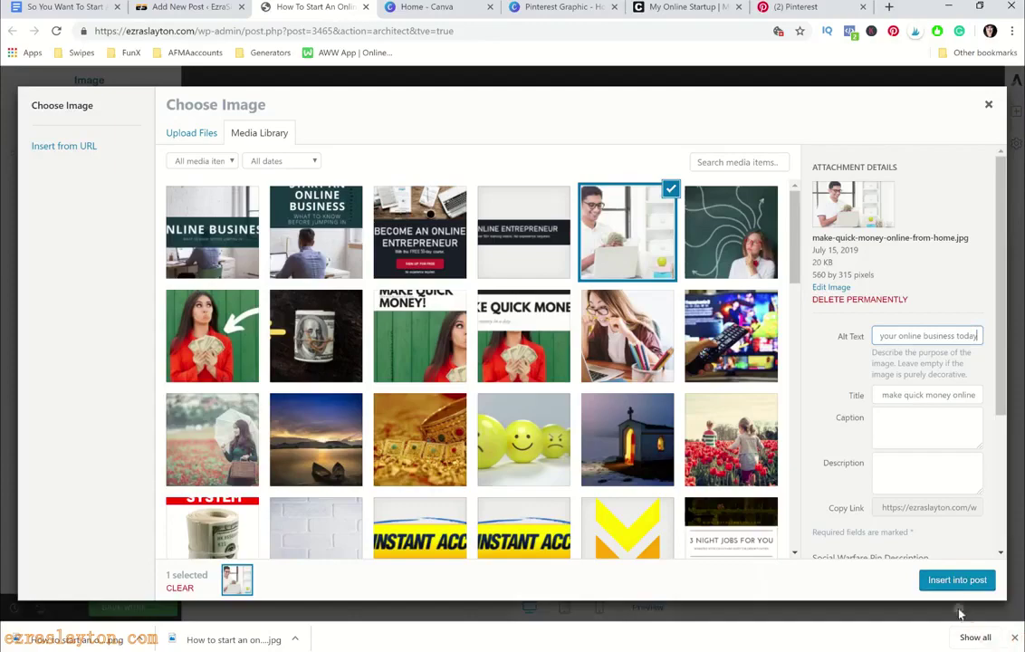
click(956, 580)
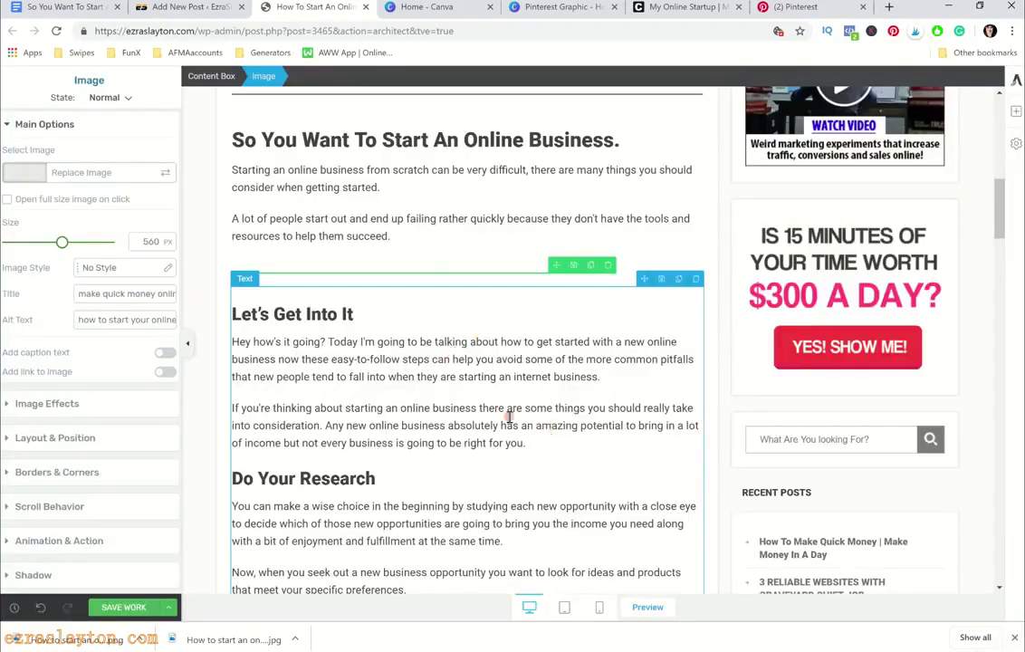
Insert the MOS 720 template banner below the opportunity paragraph
scroll(505, 403, down, 8)
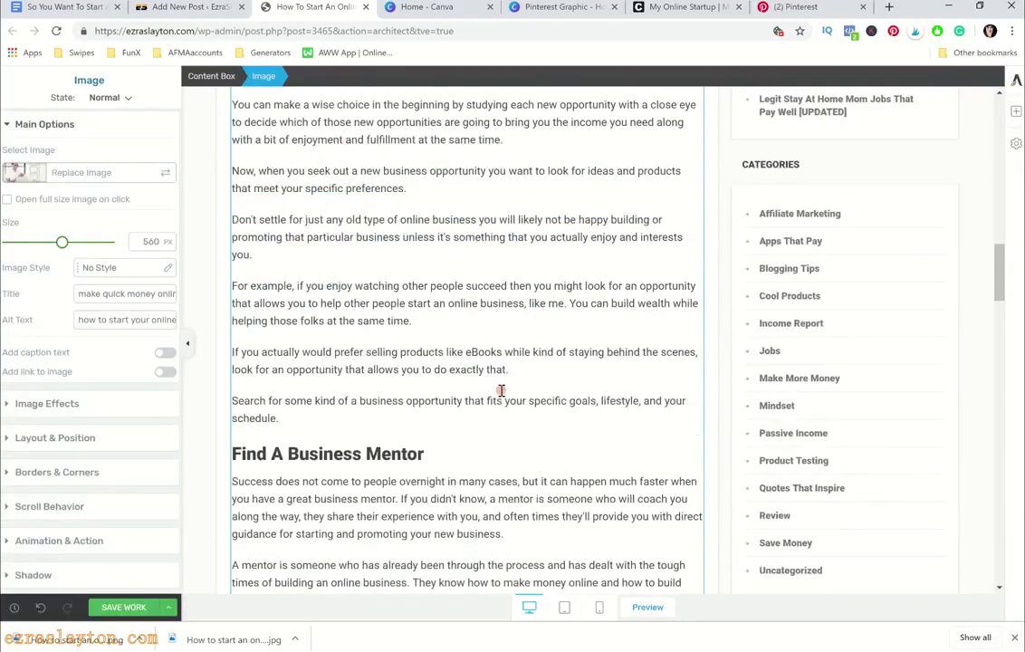
click(1016, 110)
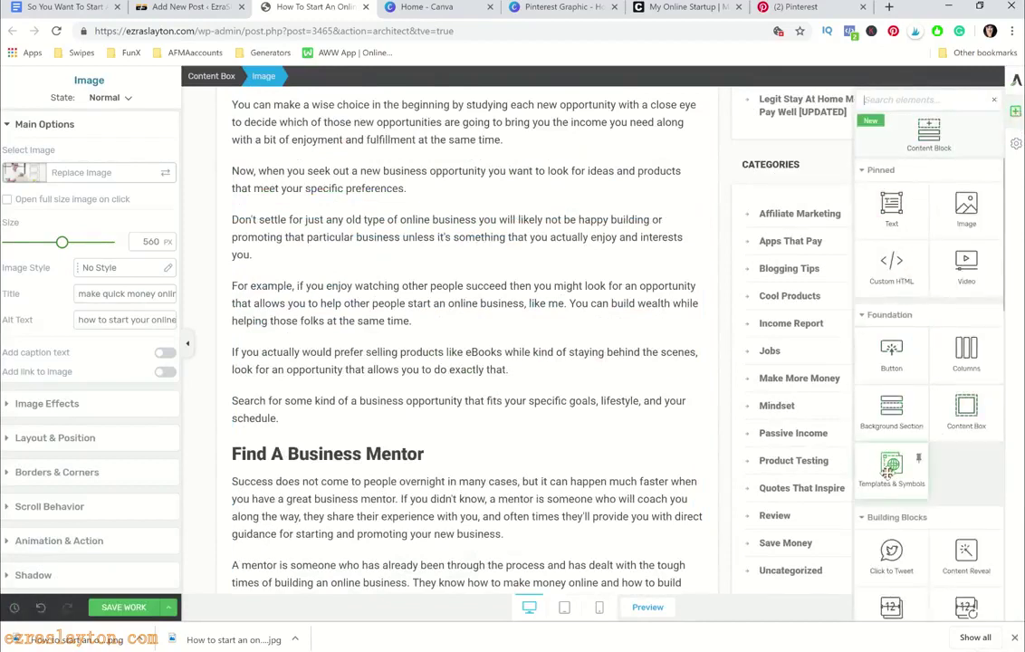
drag(889, 470, 434, 419)
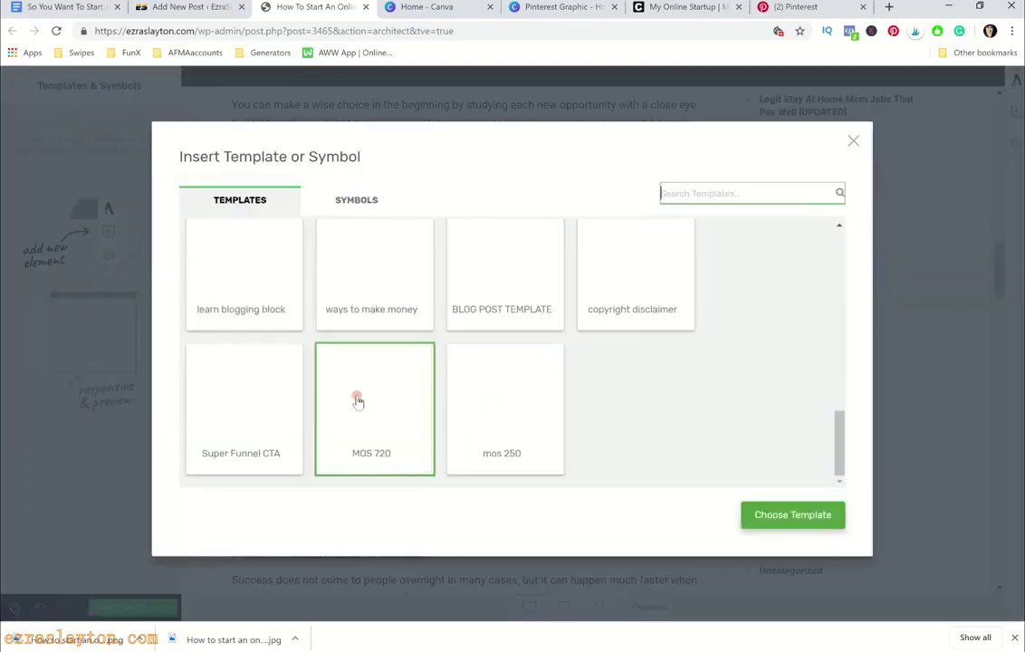
click(357, 401)
click(793, 514)
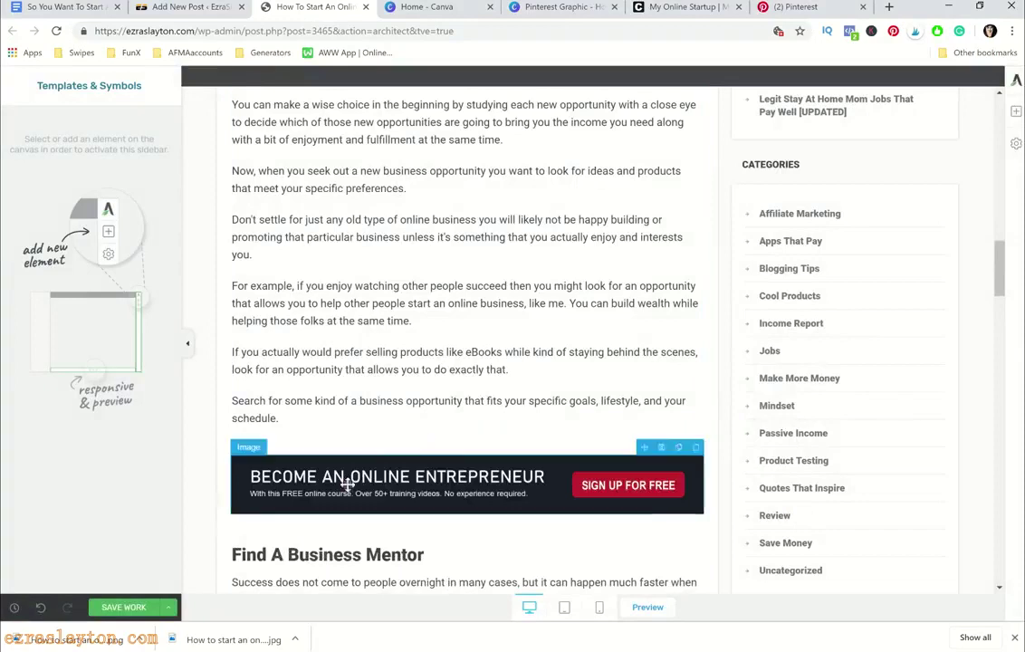
Limit the banner to desktop and tablet, and add an empty Background Section below the paragraph
click(279, 472)
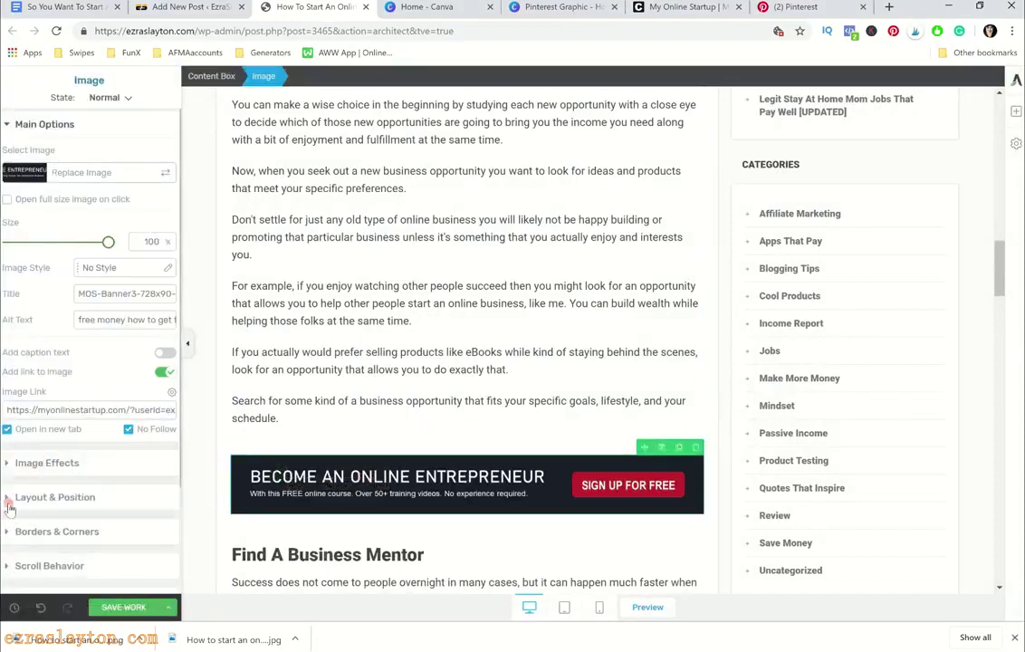
scroll(30, 512, down, 3)
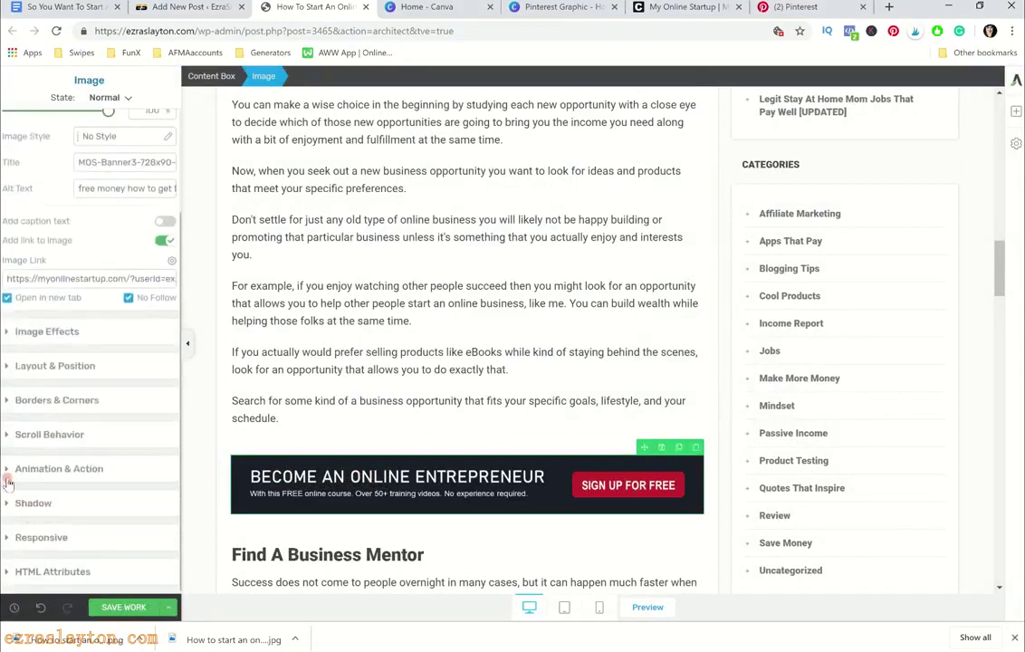
click(4, 537)
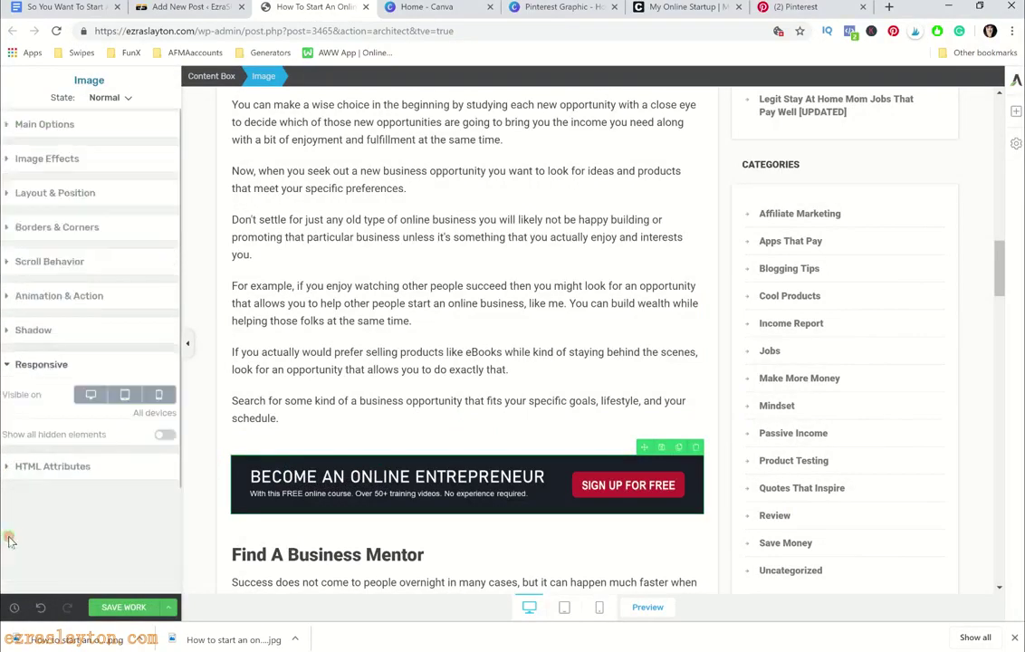
click(1015, 111)
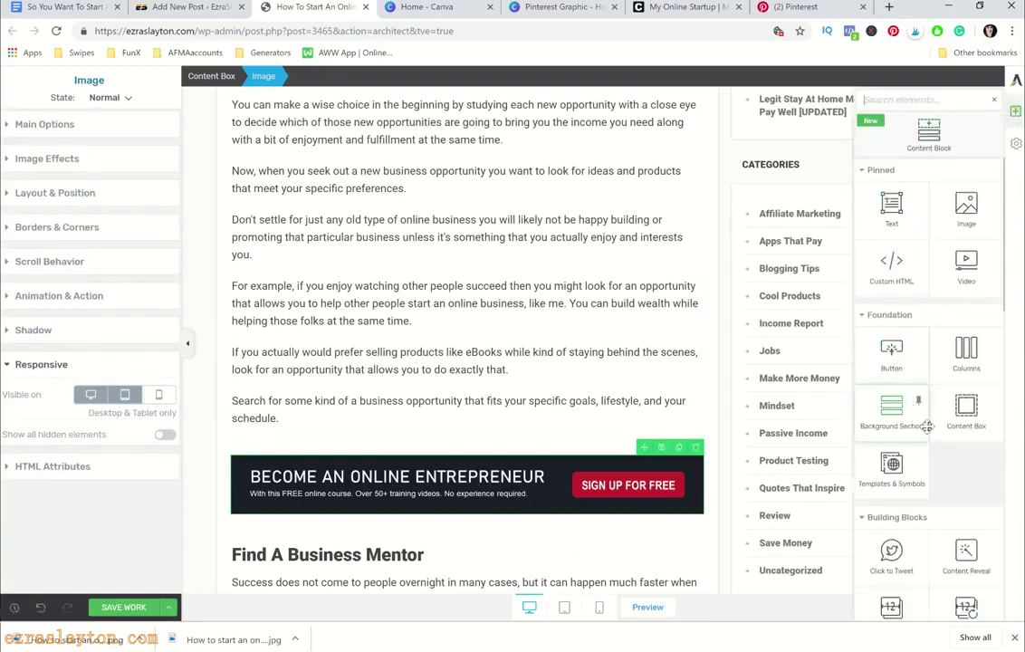
drag(926, 426, 440, 420)
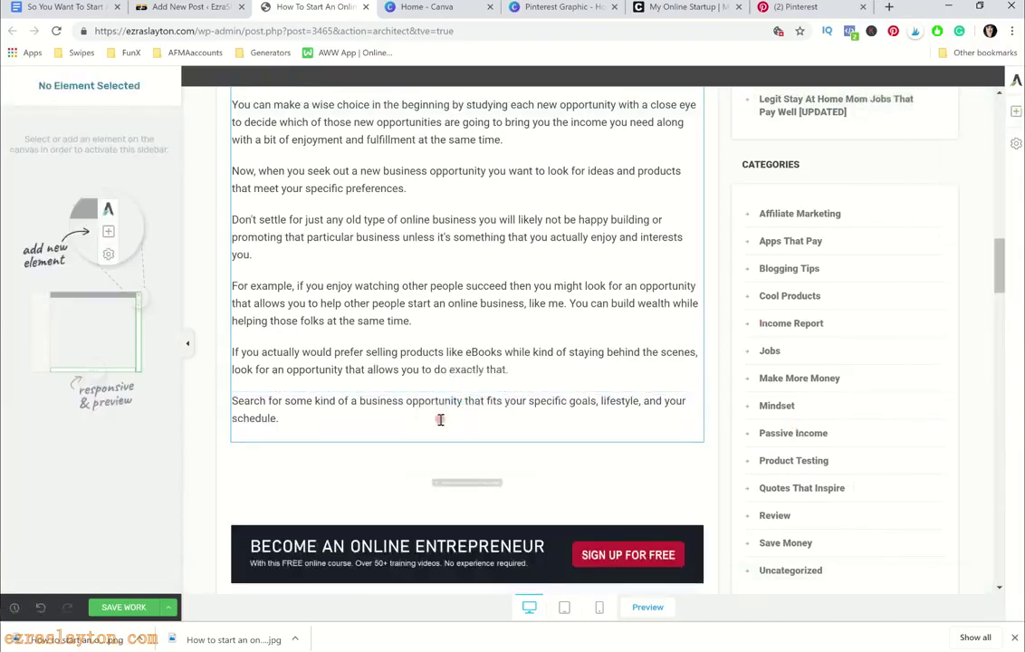
Insert the mos 250 template into the new background section
click(465, 481)
click(539, 435)
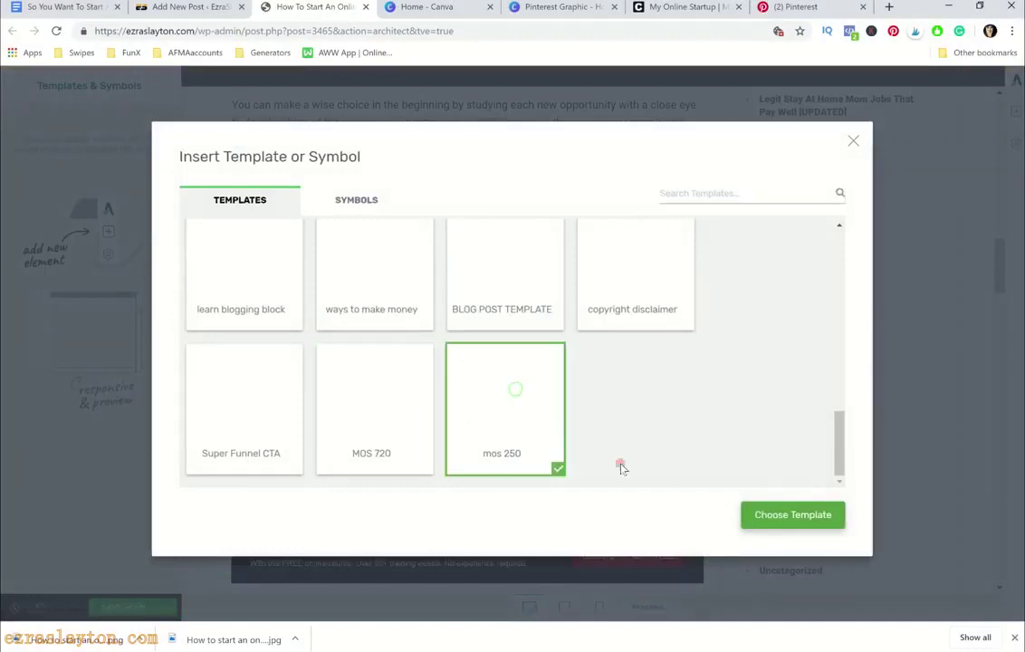
click(779, 522)
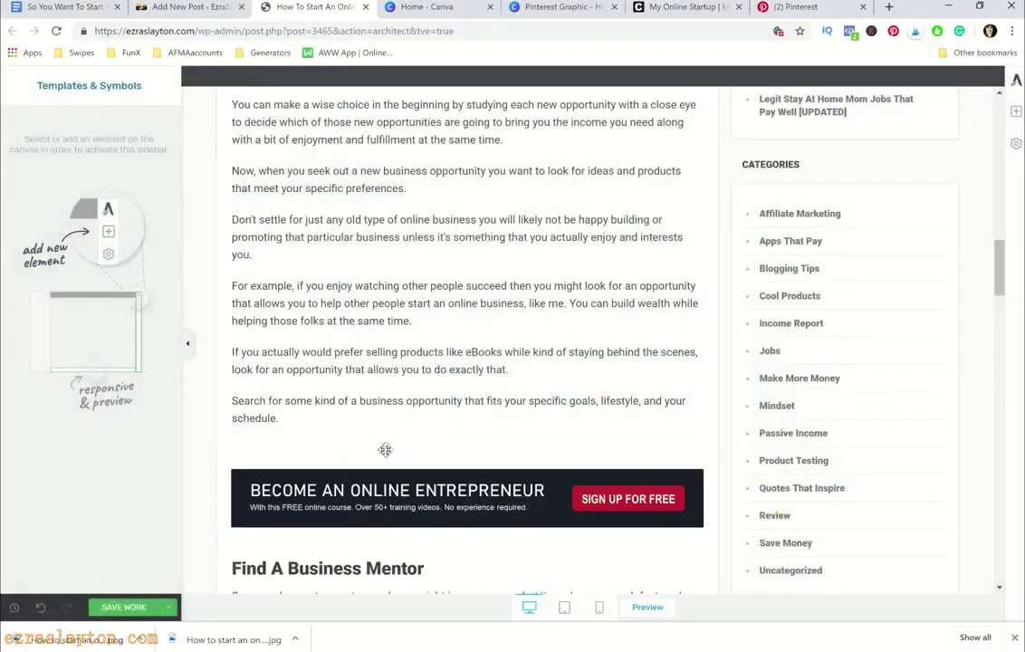
scroll(350, 451, down, 1)
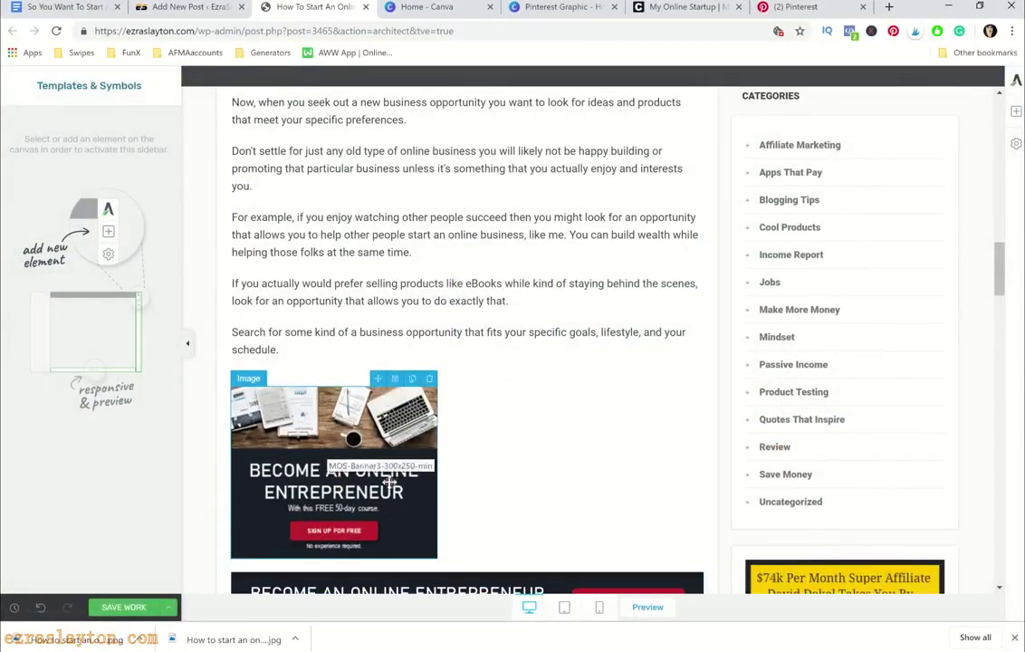
click(675, 6)
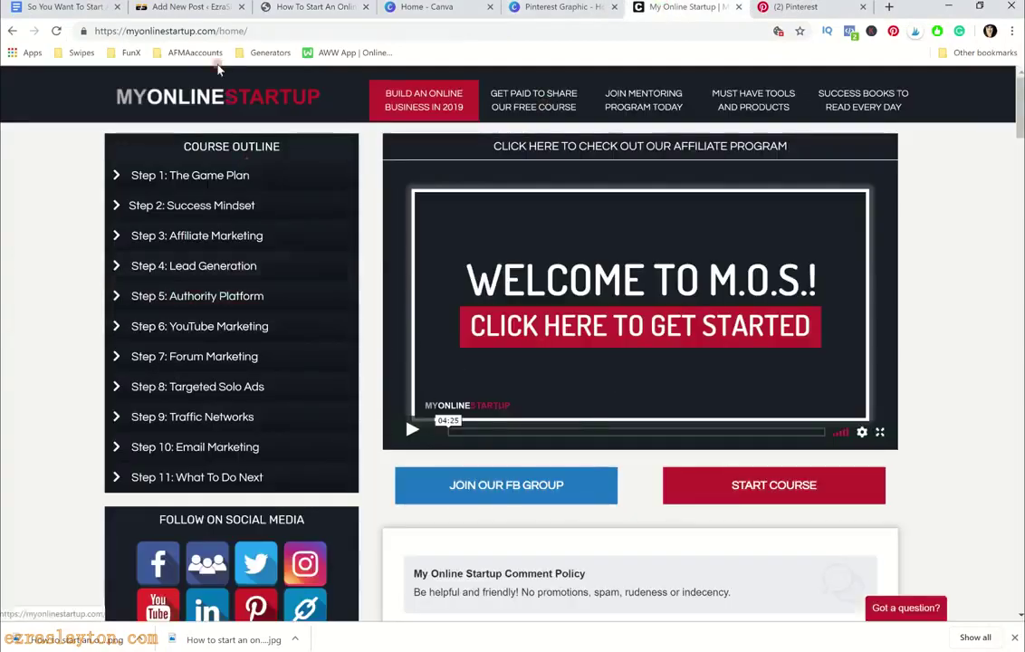
click(280, 6)
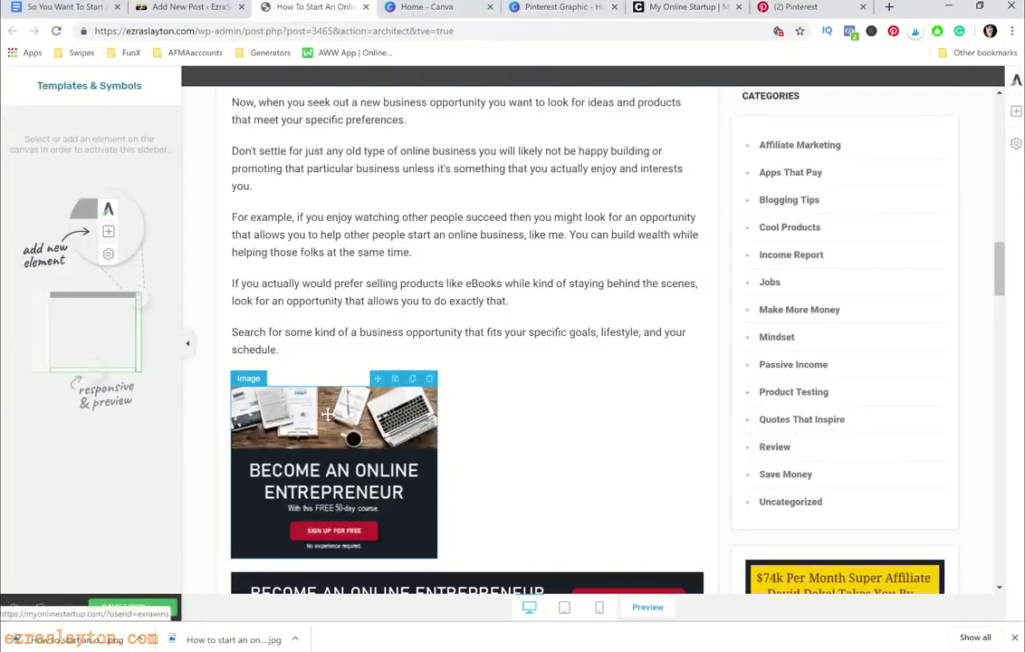
Hide the square banner on tablet and desktop so it shows on mobile only, and save
click(290, 407)
click(124, 395)
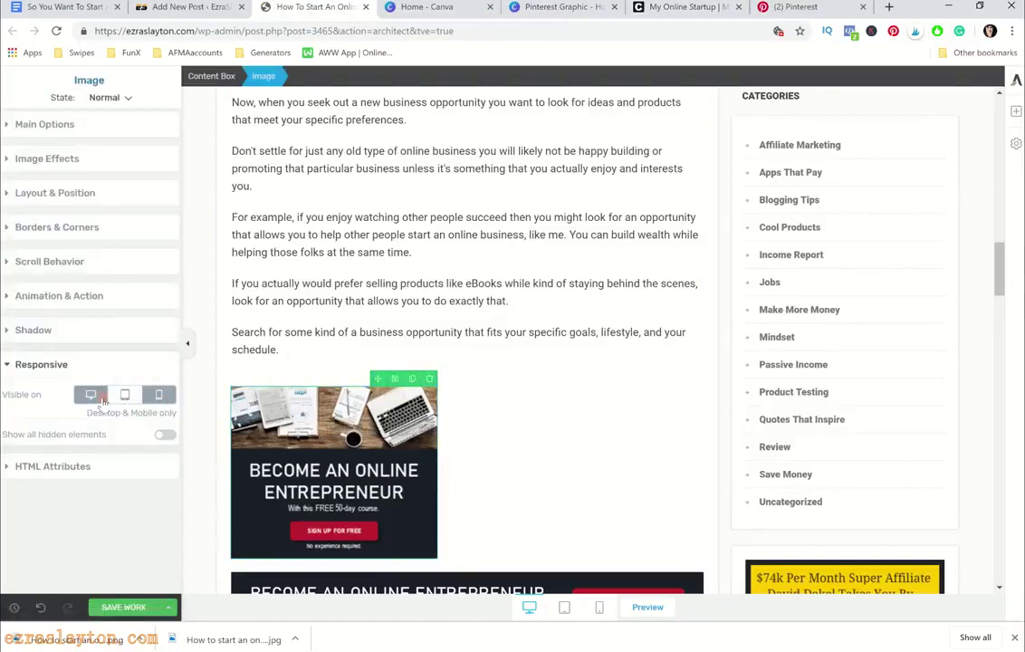
click(92, 396)
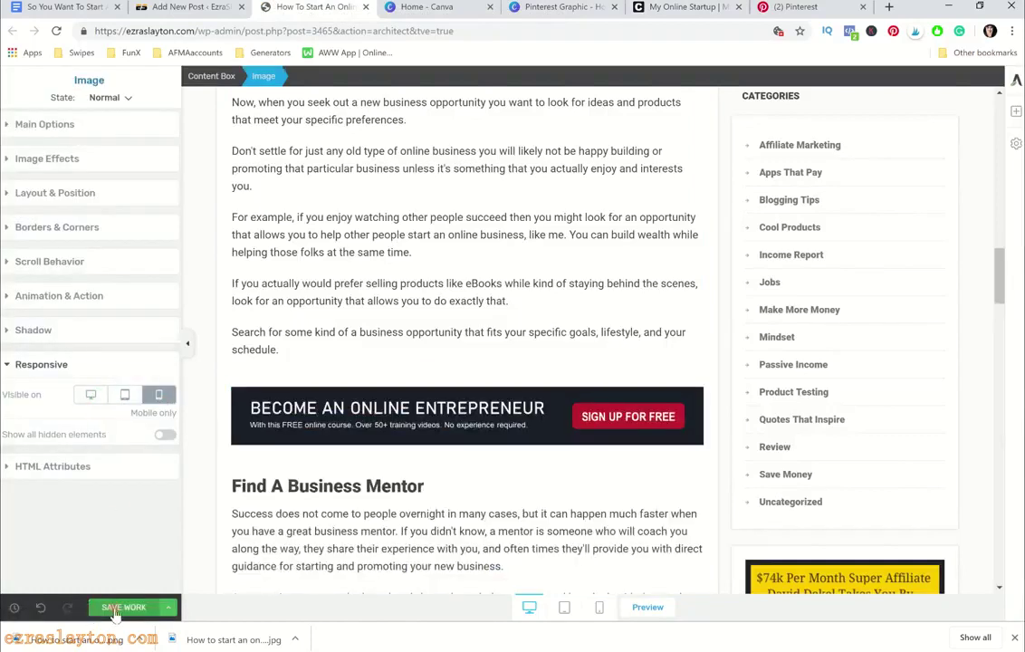
click(118, 608)
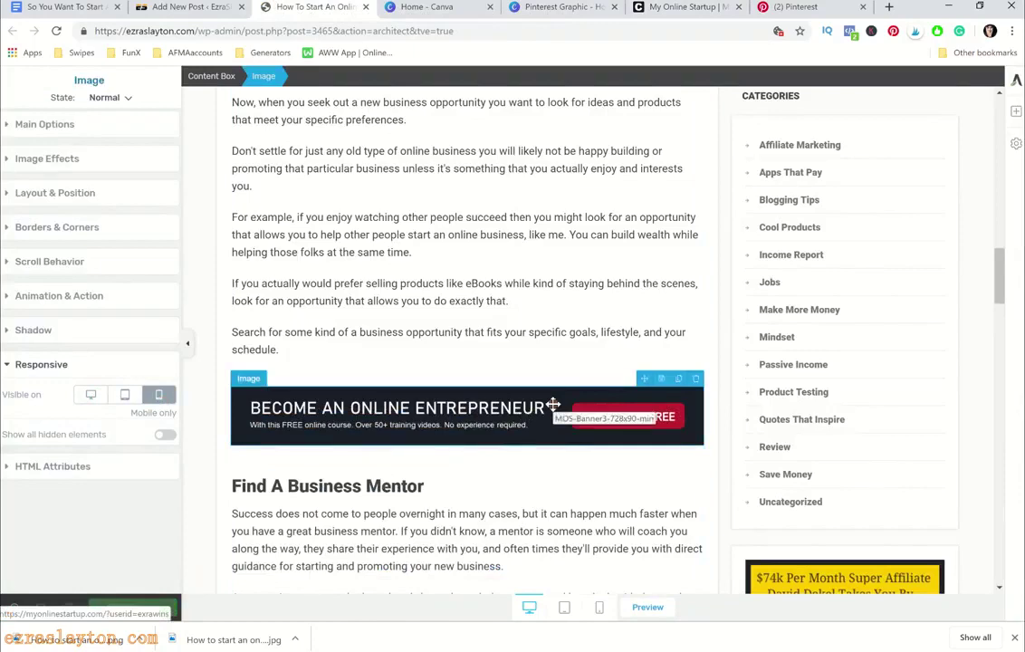
scroll(552, 404, down, 5)
scroll(552, 405, up, 2)
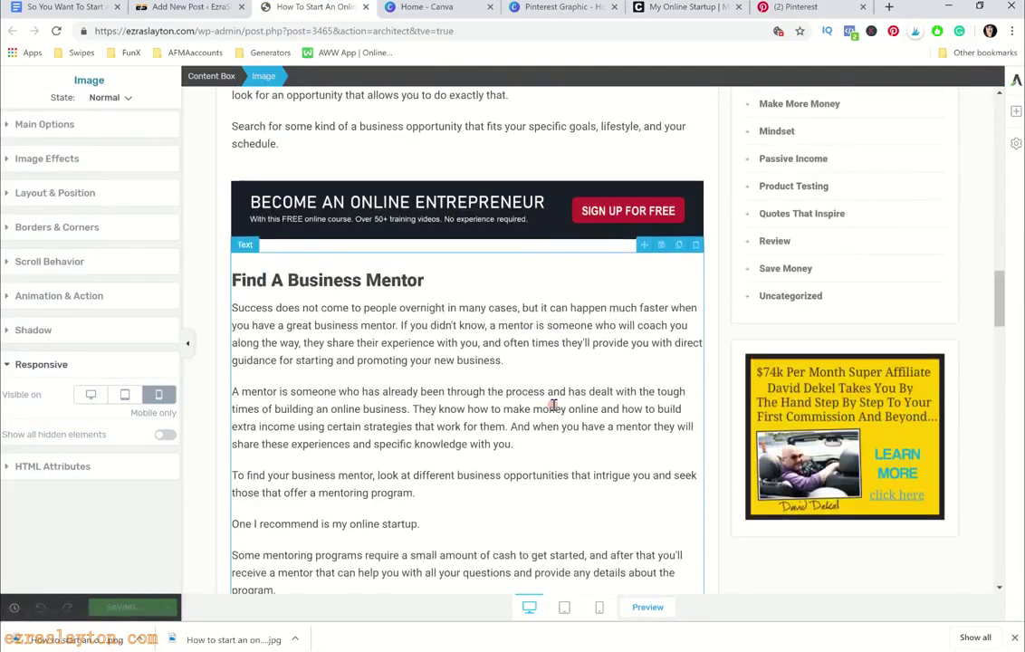
scroll(390, 348, down, 1)
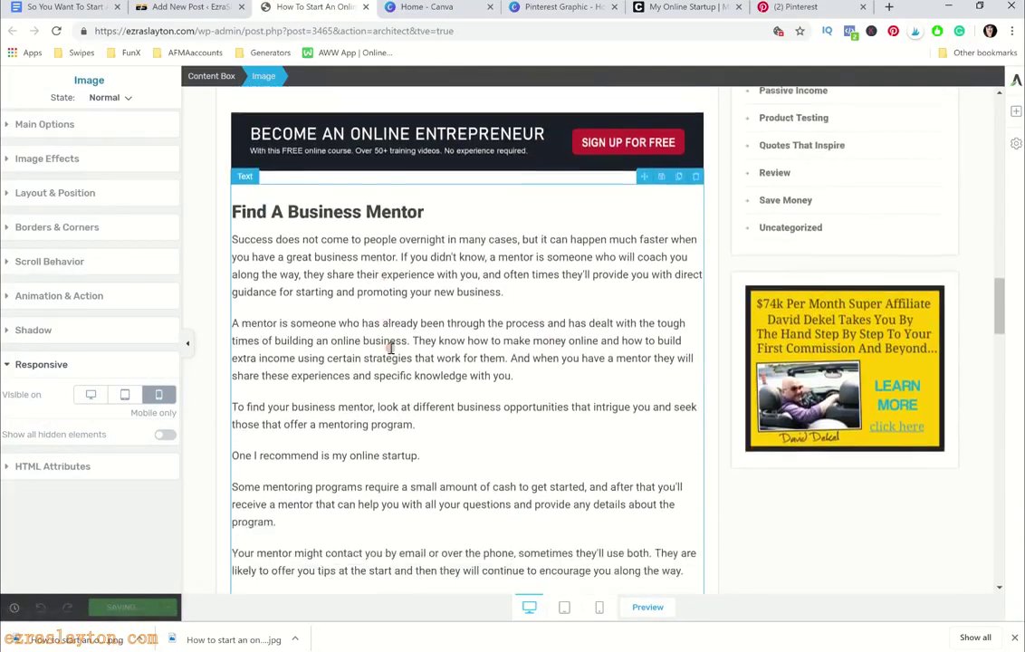
scroll(394, 350, up, 3)
scroll(394, 343, up, 8)
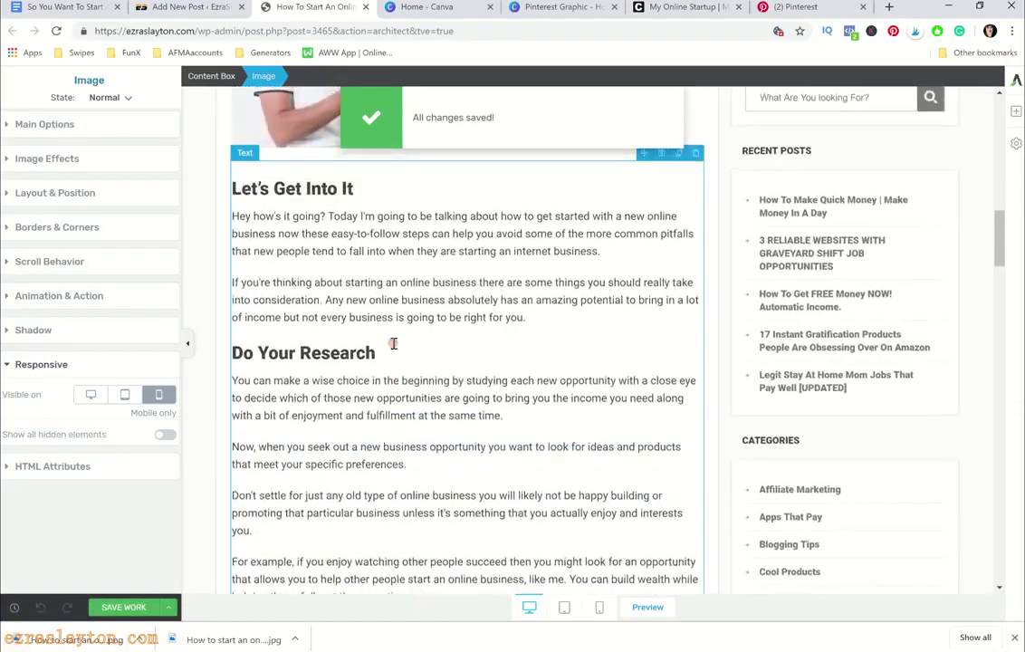
scroll(394, 343, down, 1)
scroll(394, 343, up, 3)
scroll(394, 343, down, 10)
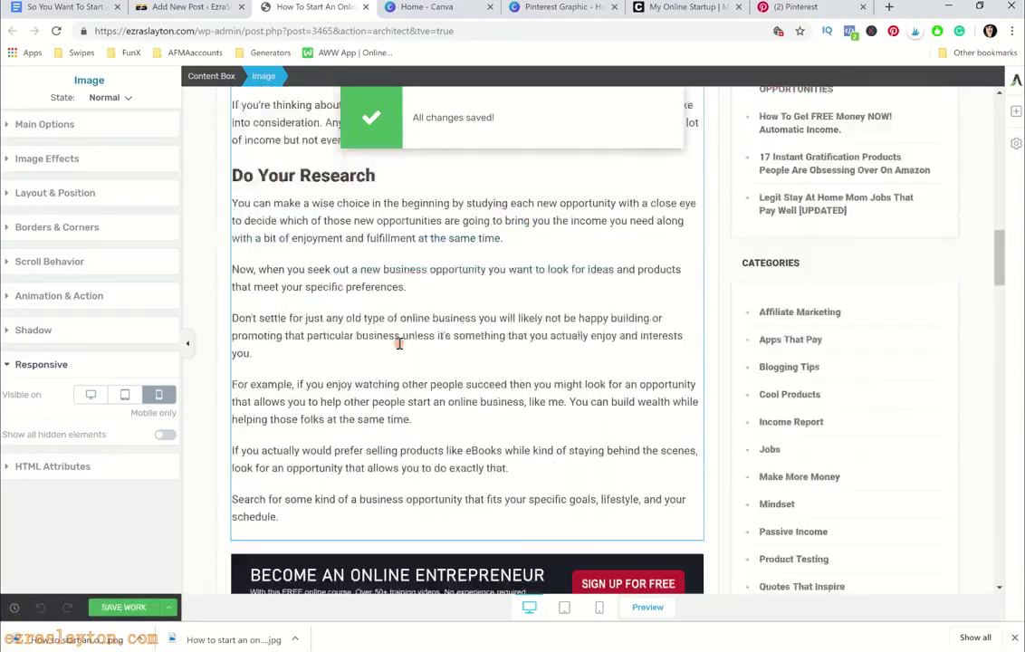
scroll(396, 343, up, 3)
scroll(398, 343, down, 4)
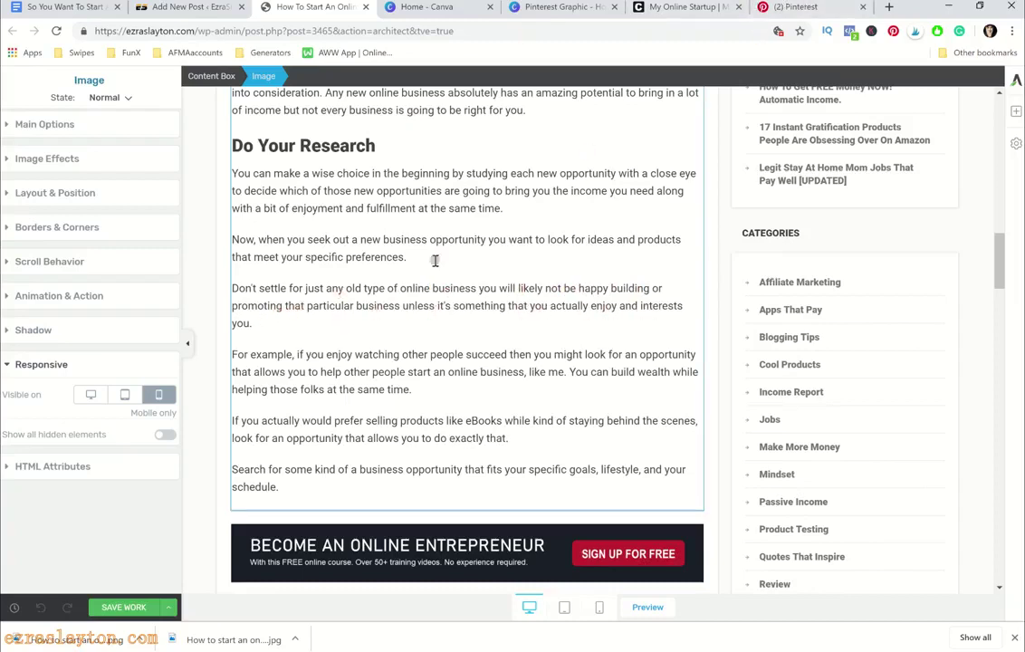
Insert the chalkboard image of the thinking woman below the Don't settle paragraph
click(1016, 109)
drag(968, 201, 423, 318)
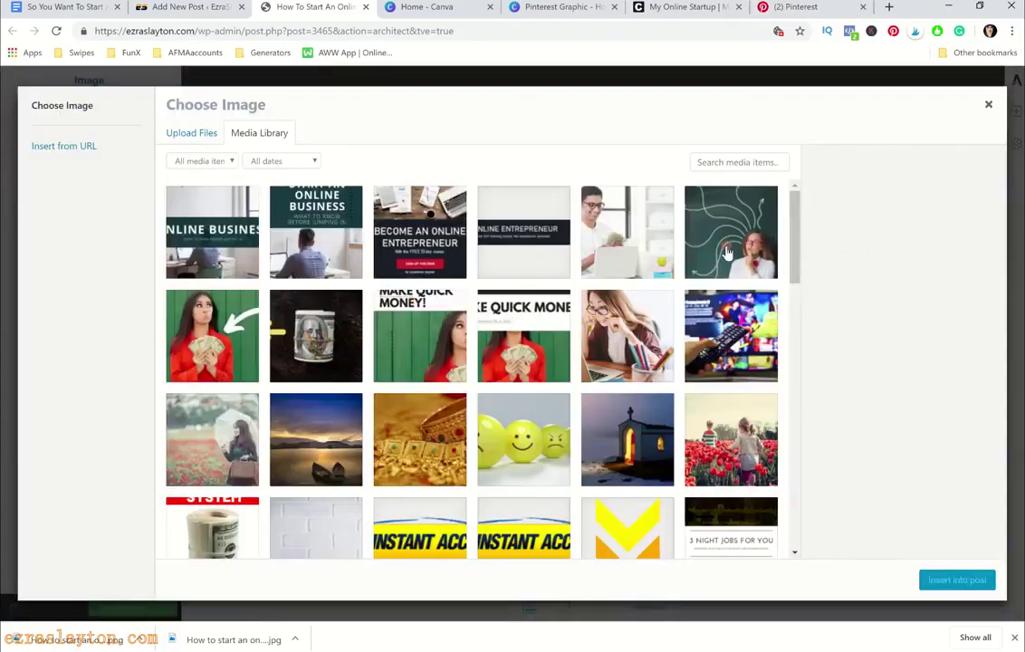
click(727, 253)
click(971, 587)
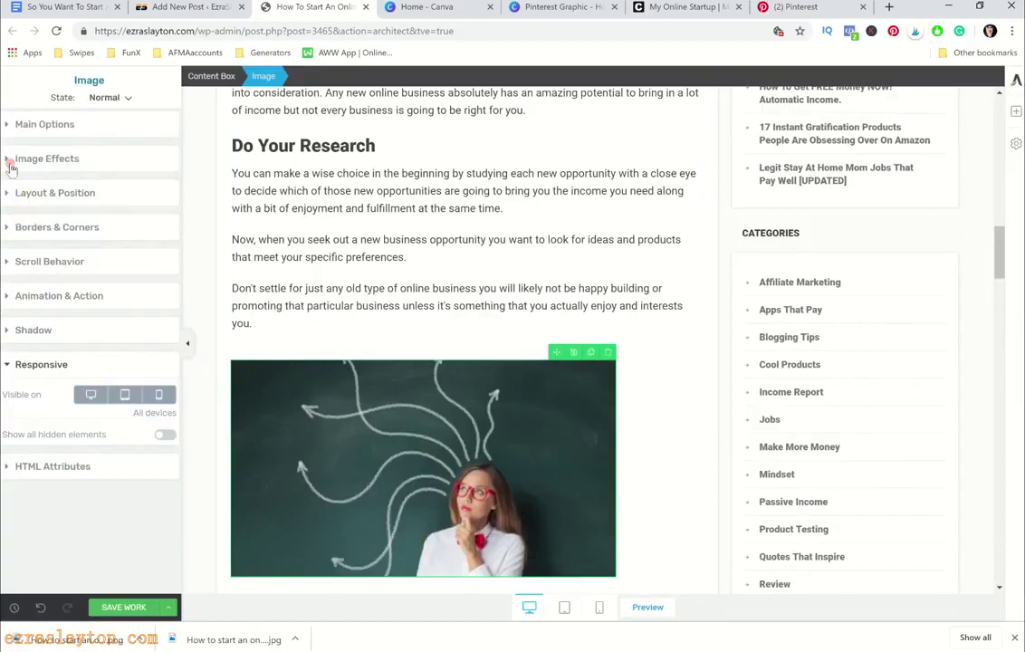
Change the image's alt text to 'start on online business' and save the post
click(34, 127)
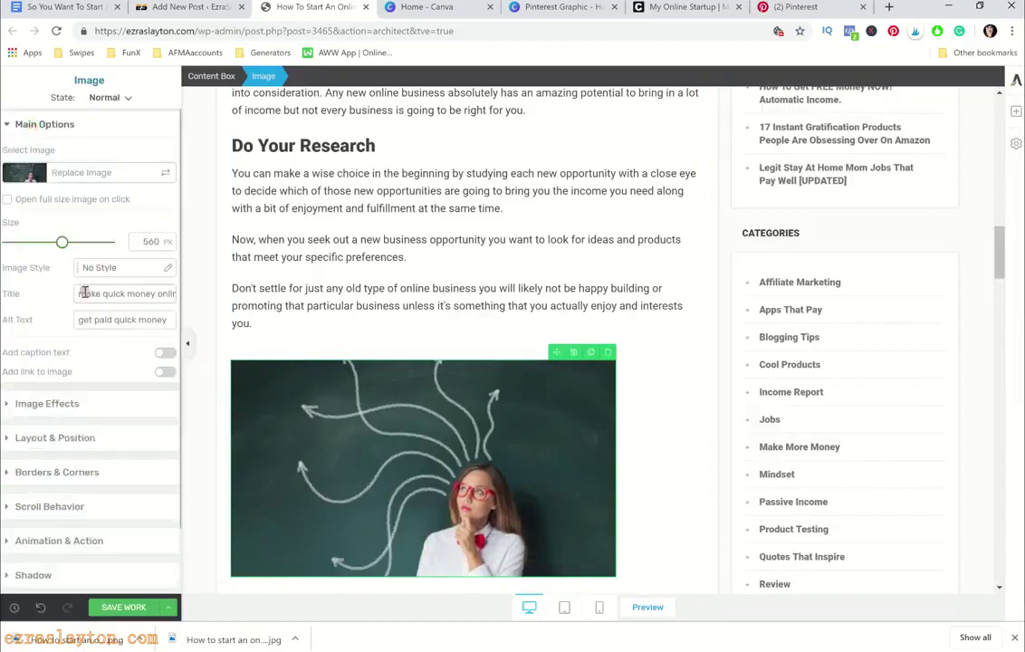
click(69, 335)
triple_click(125, 322)
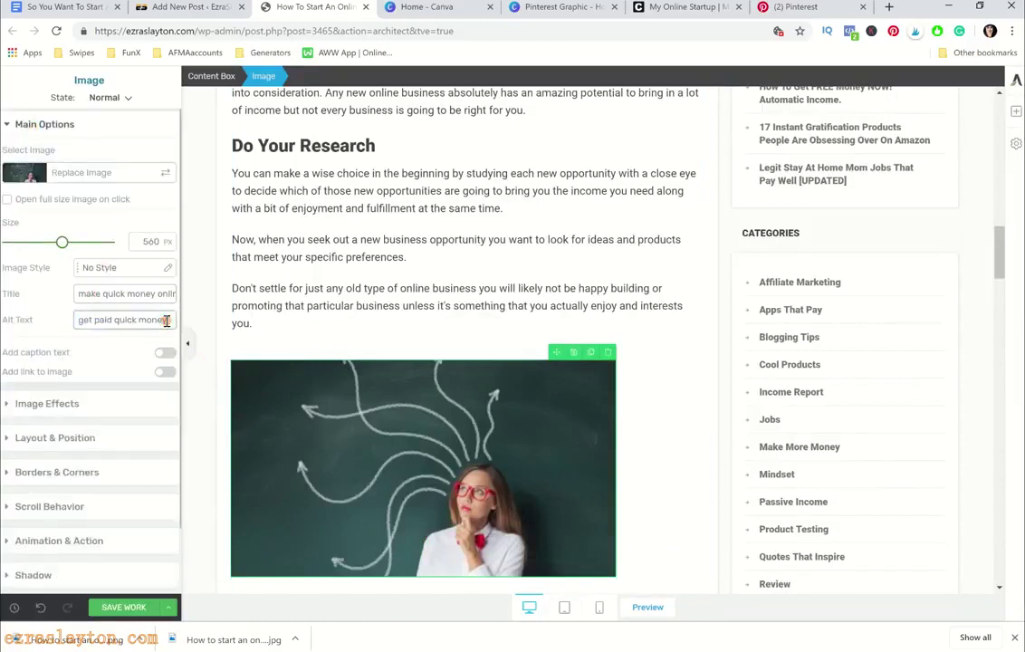
drag(167, 320, 79, 318)
key(BackSpace)
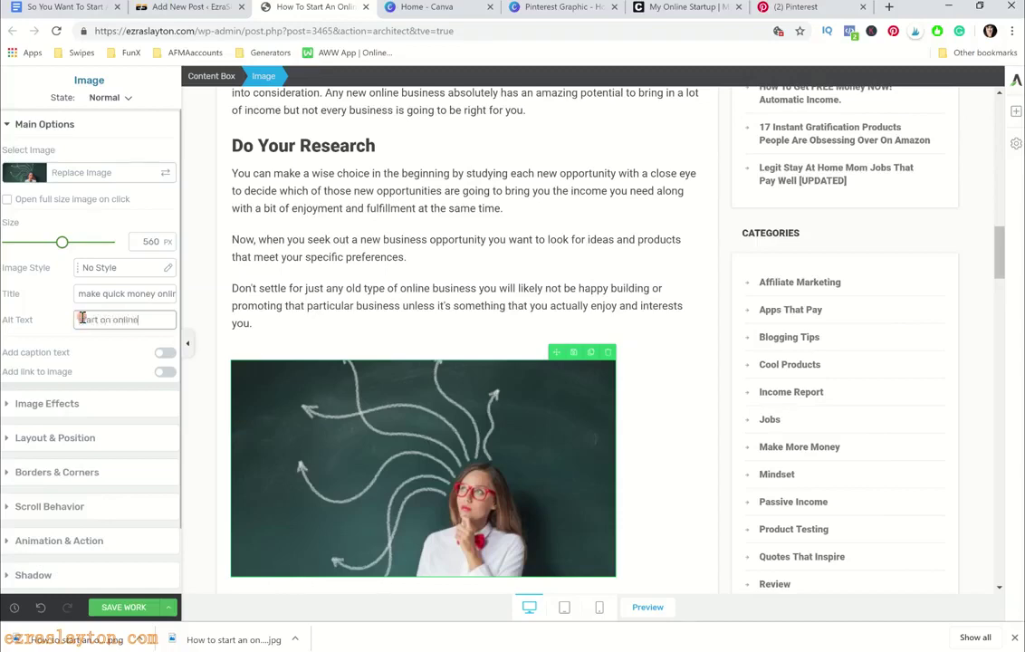
text(ess)
click(123, 607)
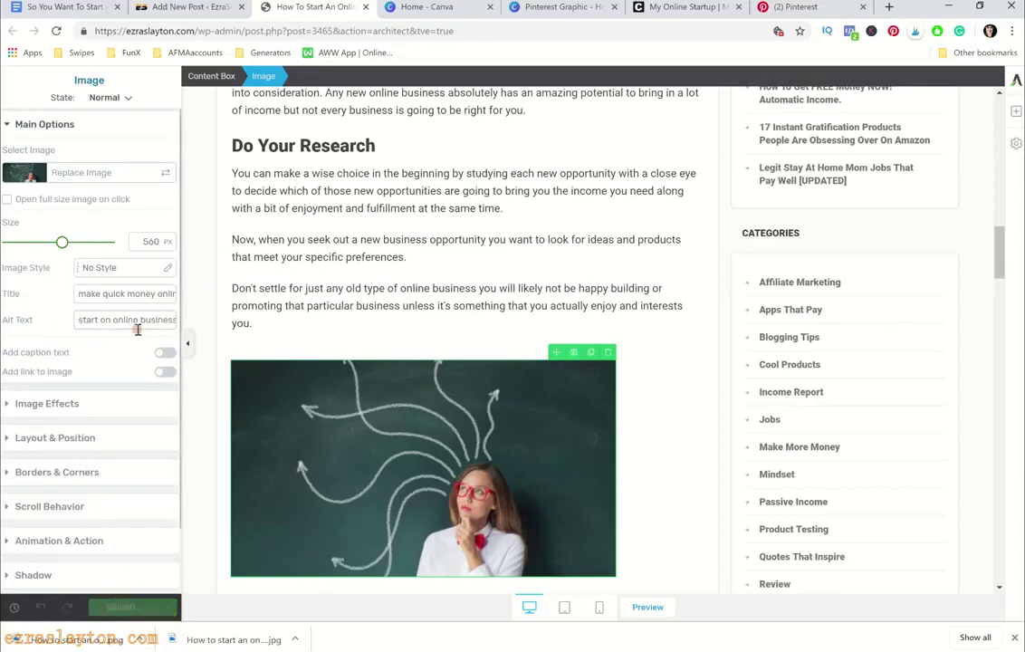
scroll(602, 326, up, 10)
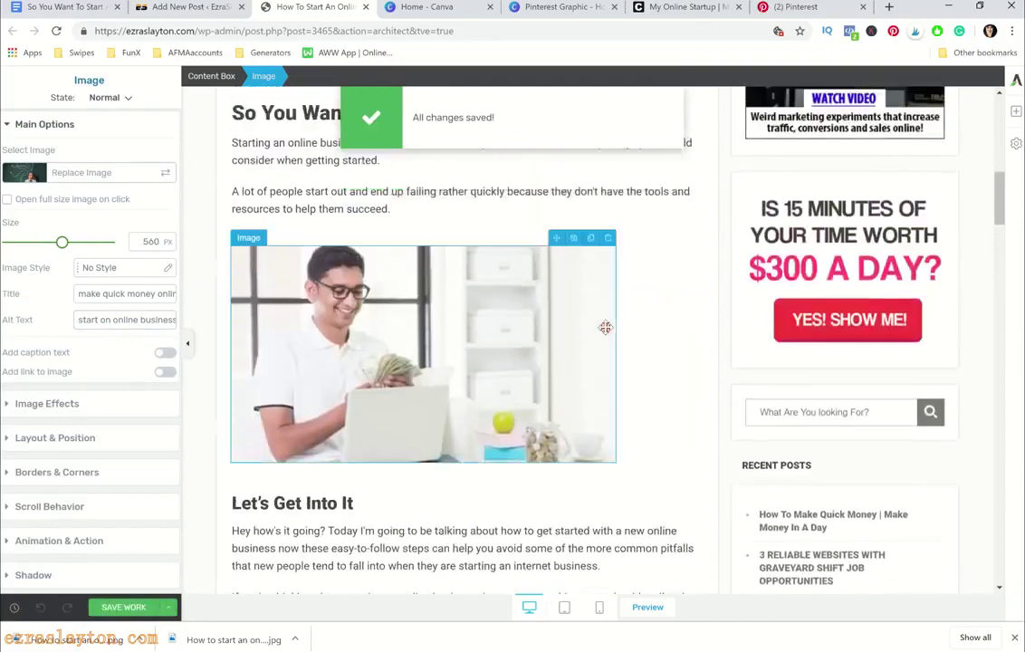
Insert the rolled dollar bills image below the mentor paragraph
scroll(611, 326, down, 15)
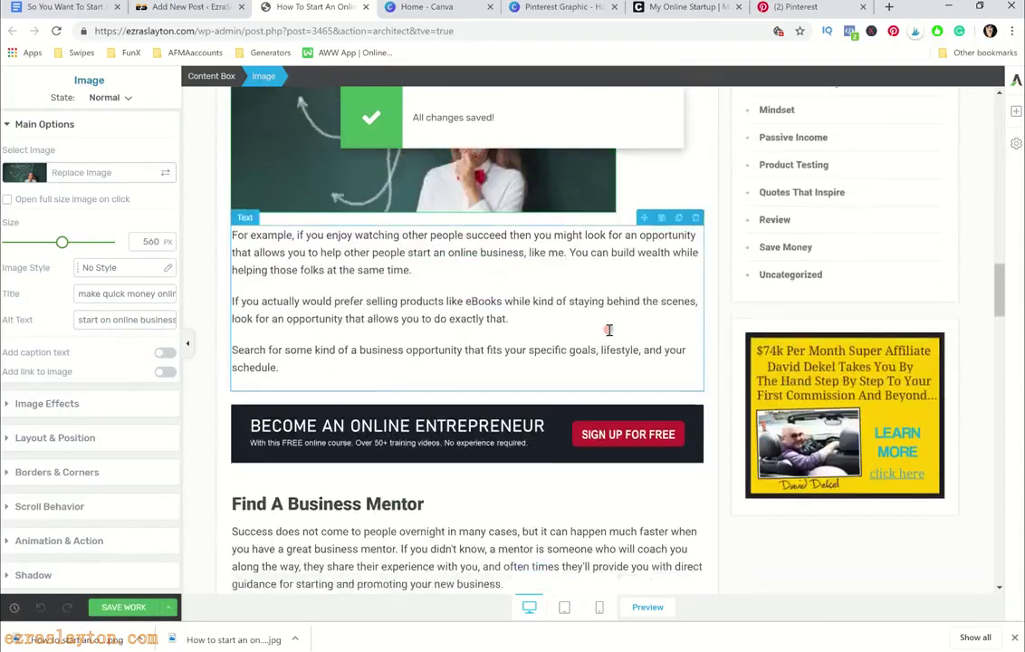
scroll(609, 329, down, 5)
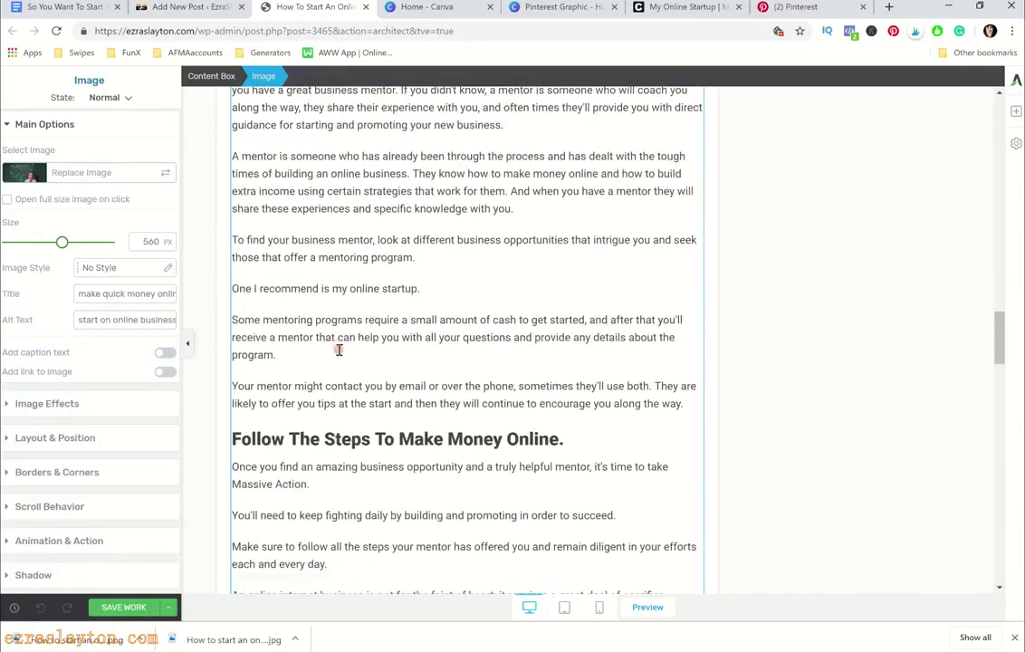
click(1016, 111)
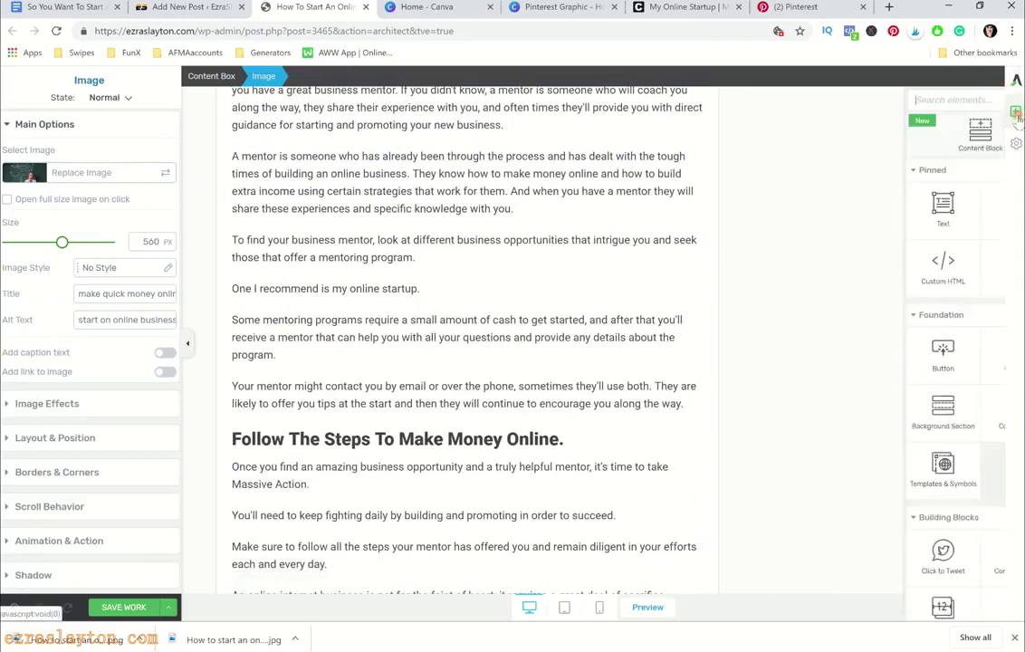
drag(962, 217, 409, 409)
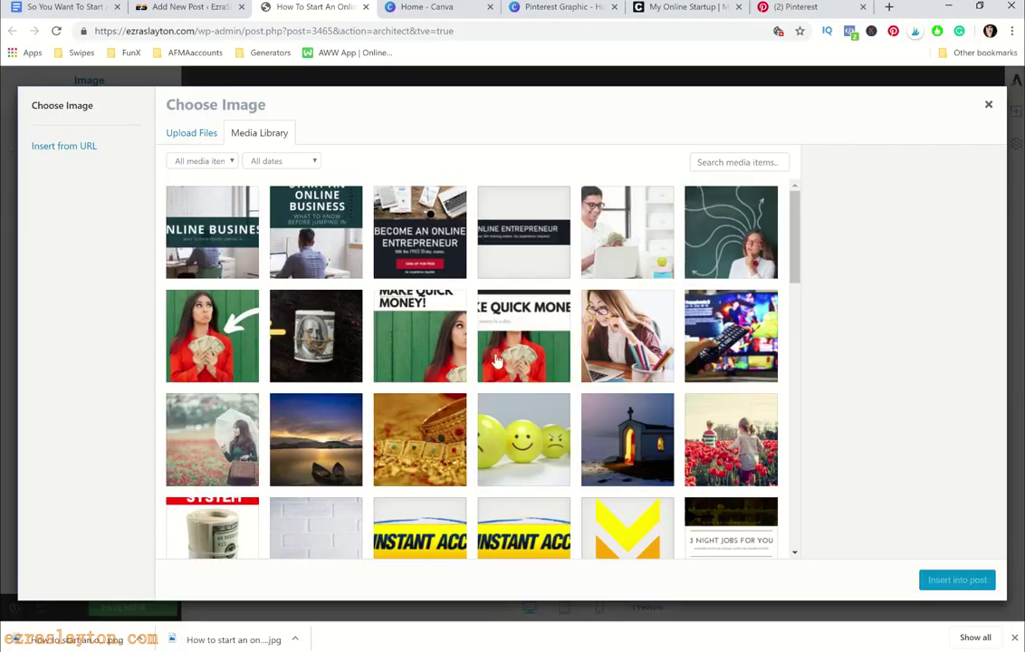
click(343, 336)
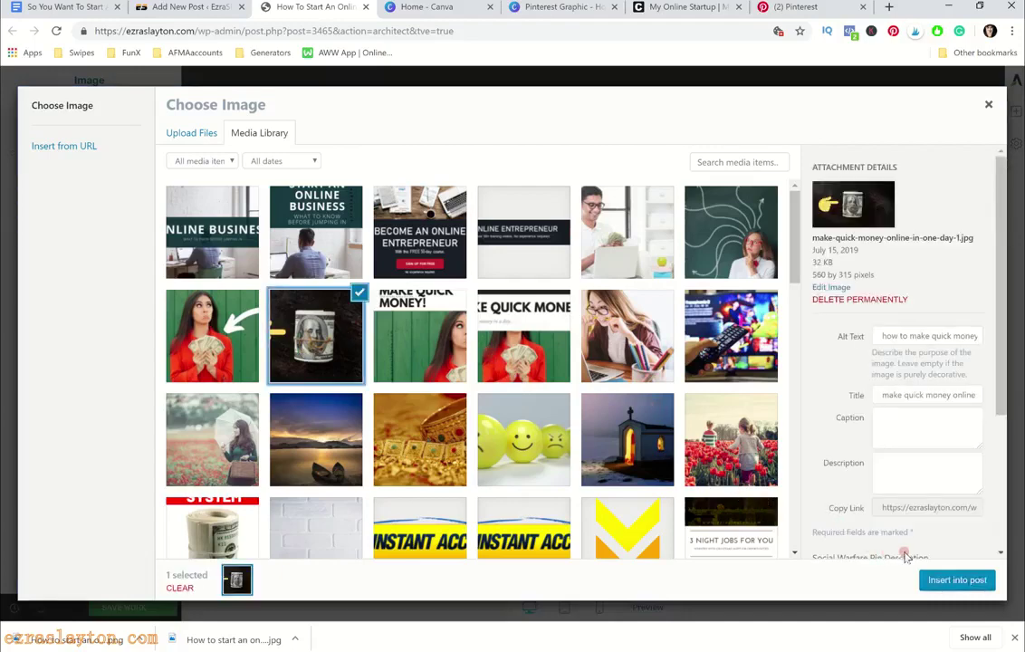
click(956, 581)
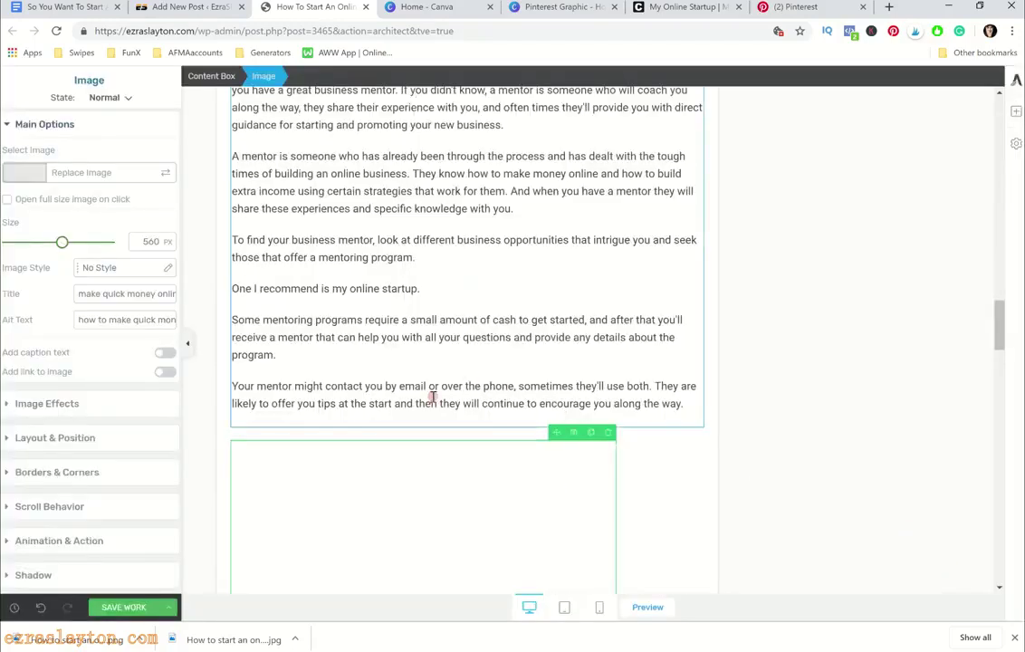
Set the image's alt text to 'start your online business' and save the post
triple_click(156, 319)
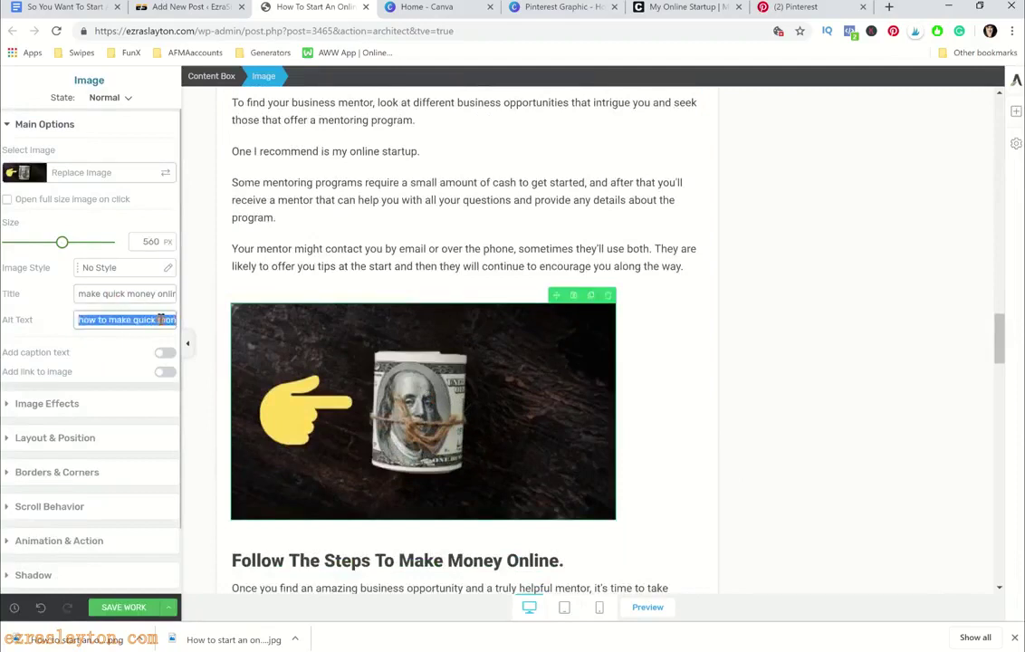
text(stat)
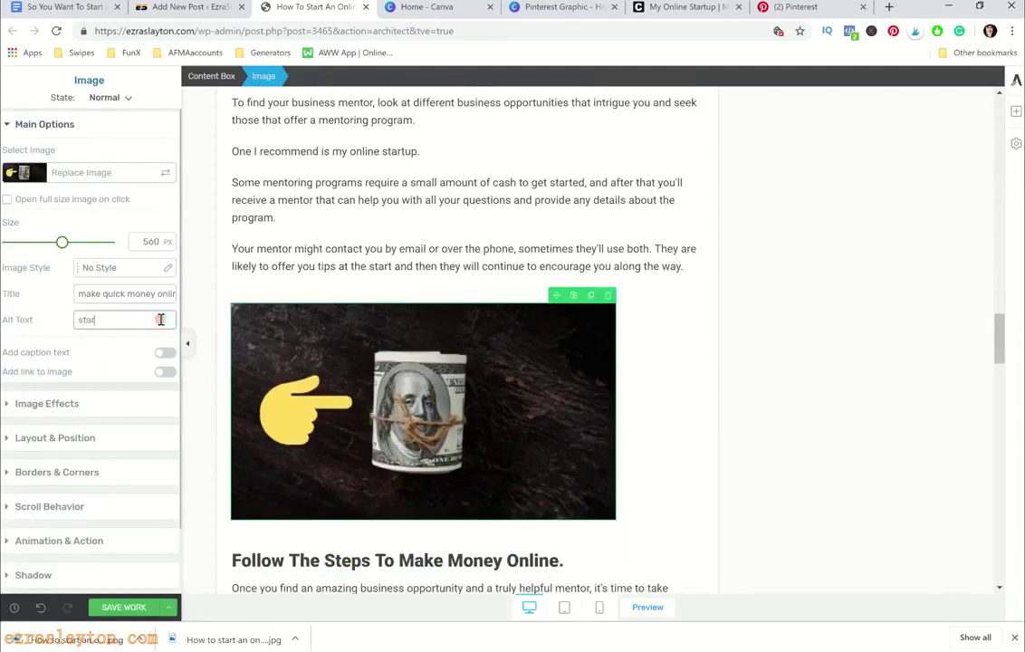
text( your online business)
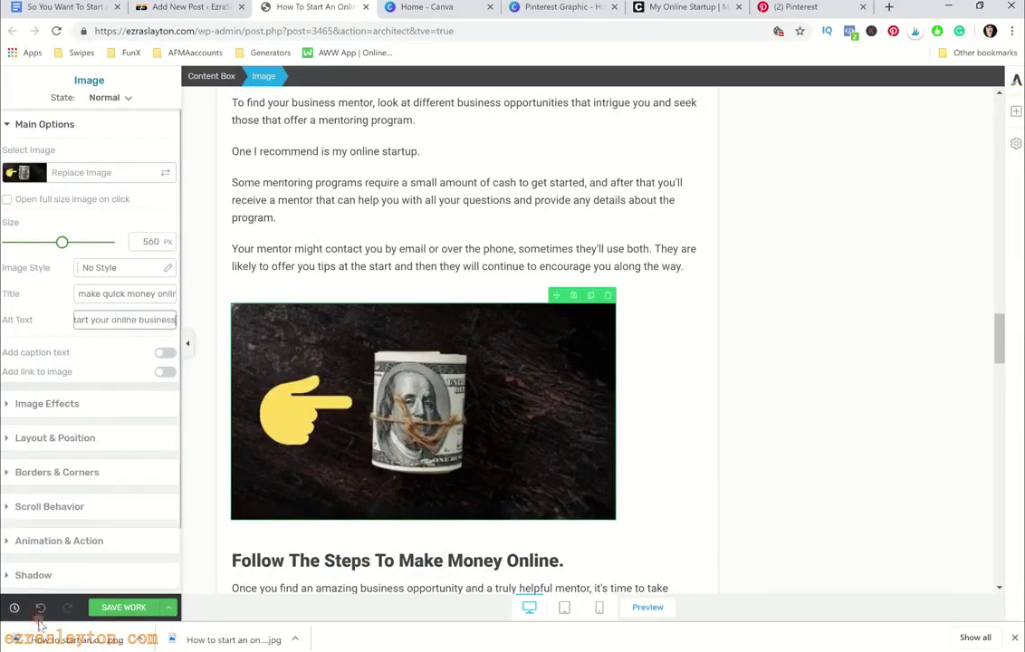
click(131, 607)
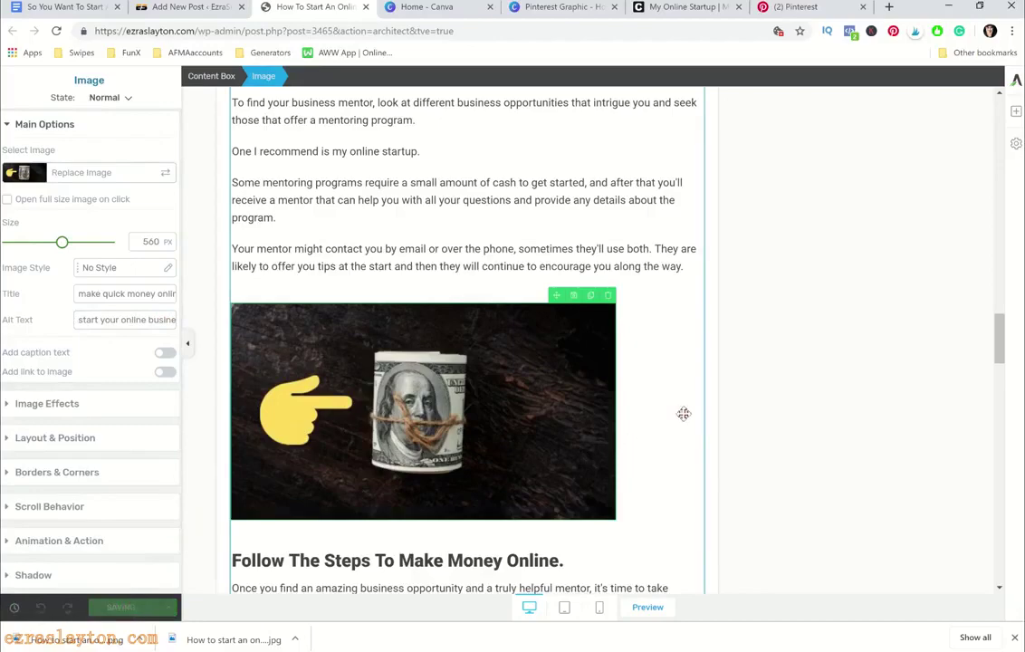
scroll(684, 414, up, 5)
scroll(688, 414, down, 8)
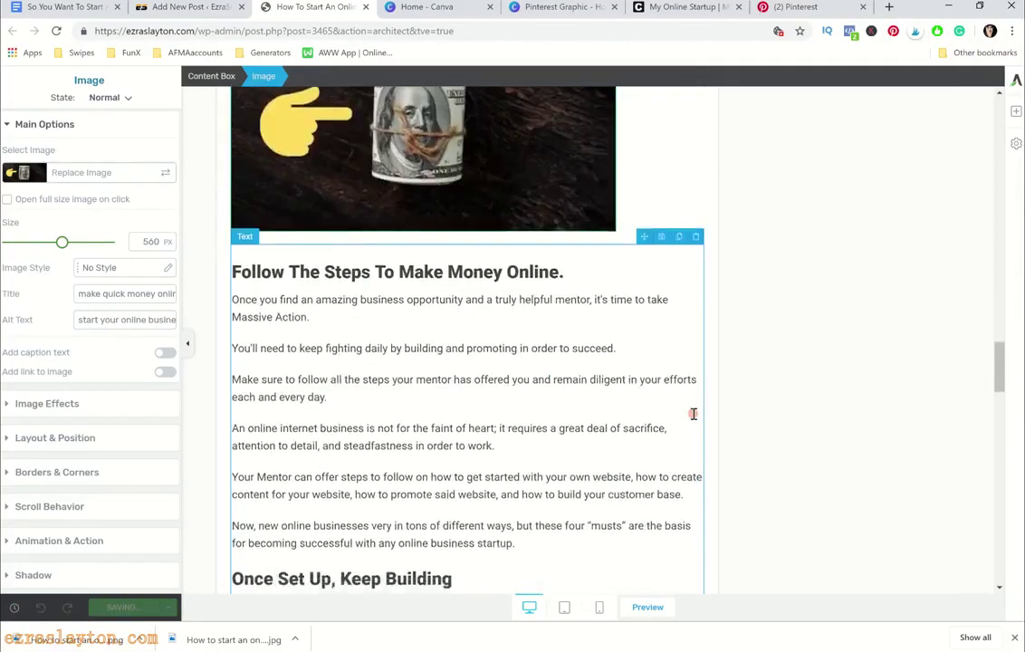
scroll(693, 413, down, 3)
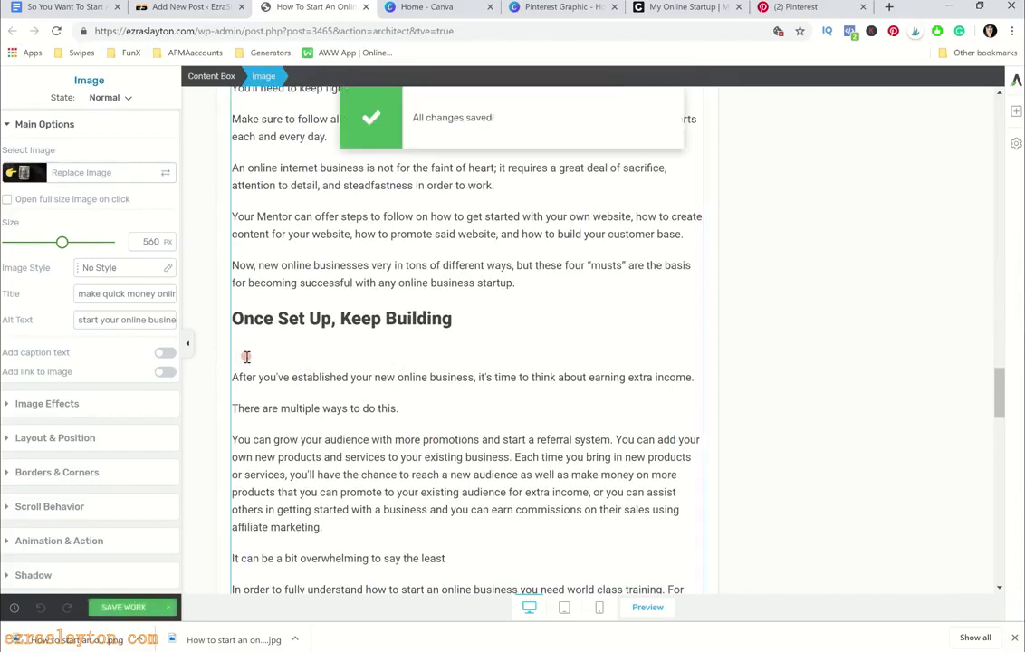
Delete the blank line between the 'Once Set Up, Keep Building' heading and its paragraph
click(246, 357)
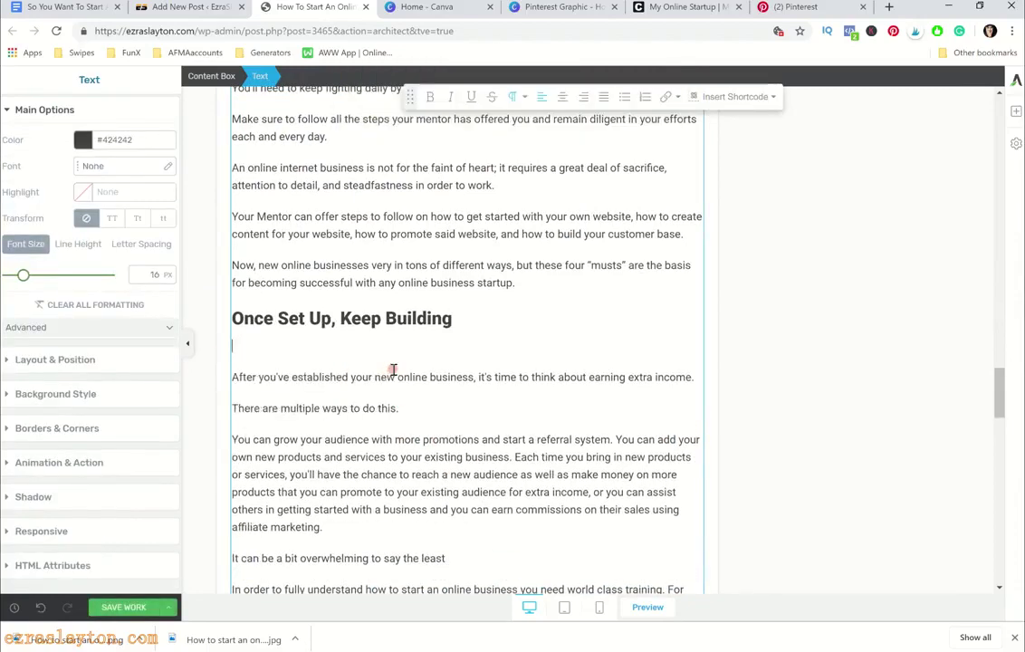
scroll(432, 370, up, 1)
click(481, 385)
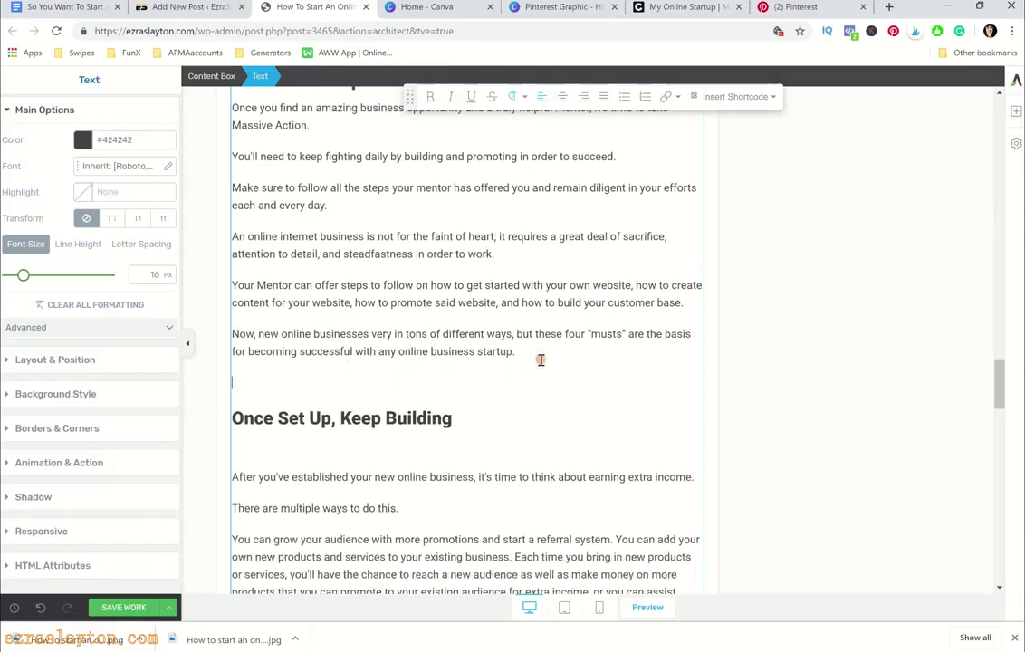
scroll(460, 396, up, 3)
scroll(462, 396, down, 3)
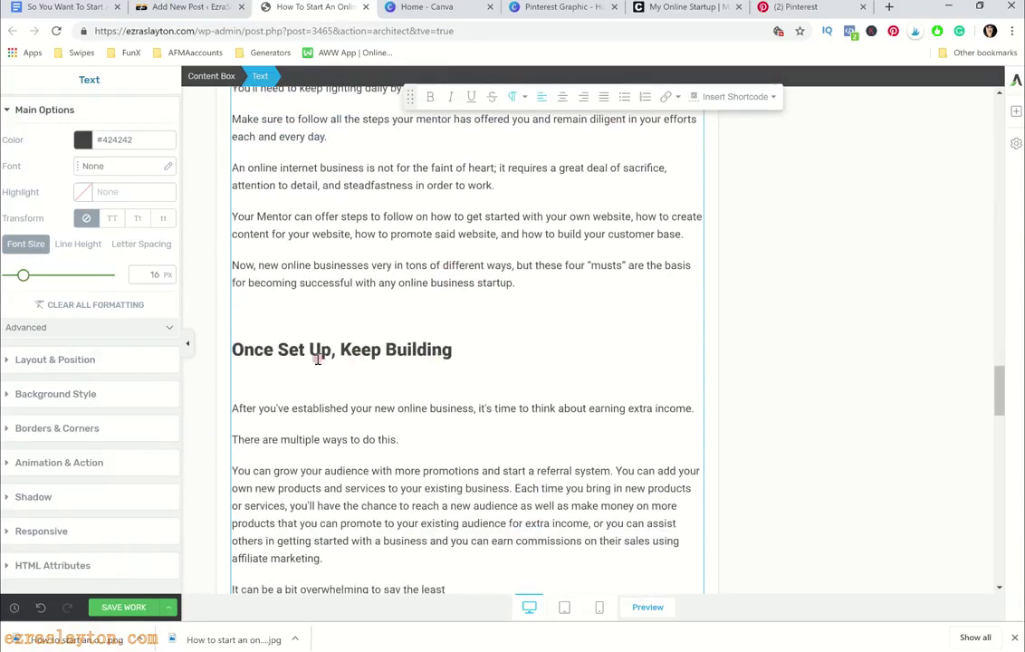
click(247, 380)
key(BackSpace)
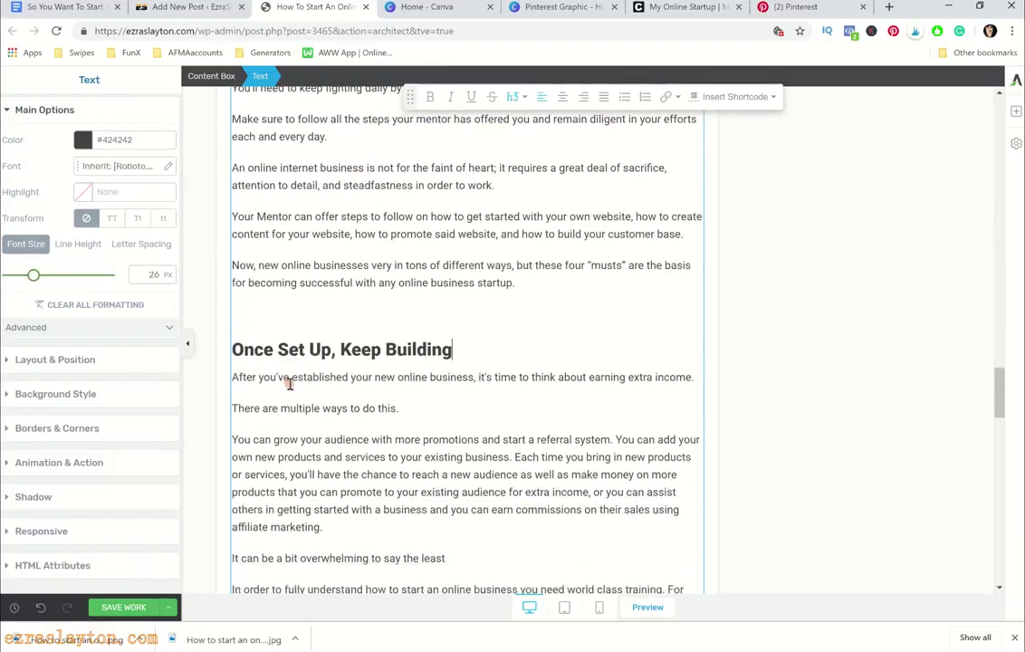
scroll(306, 322, up, 4)
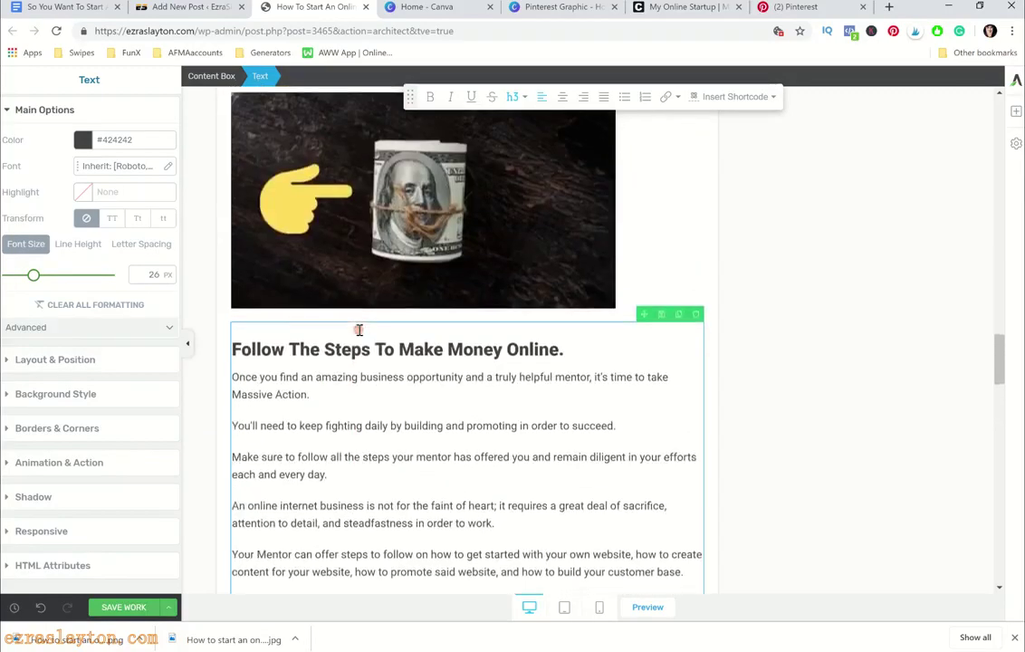
scroll(355, 327, down, 3)
scroll(359, 330, down, 1)
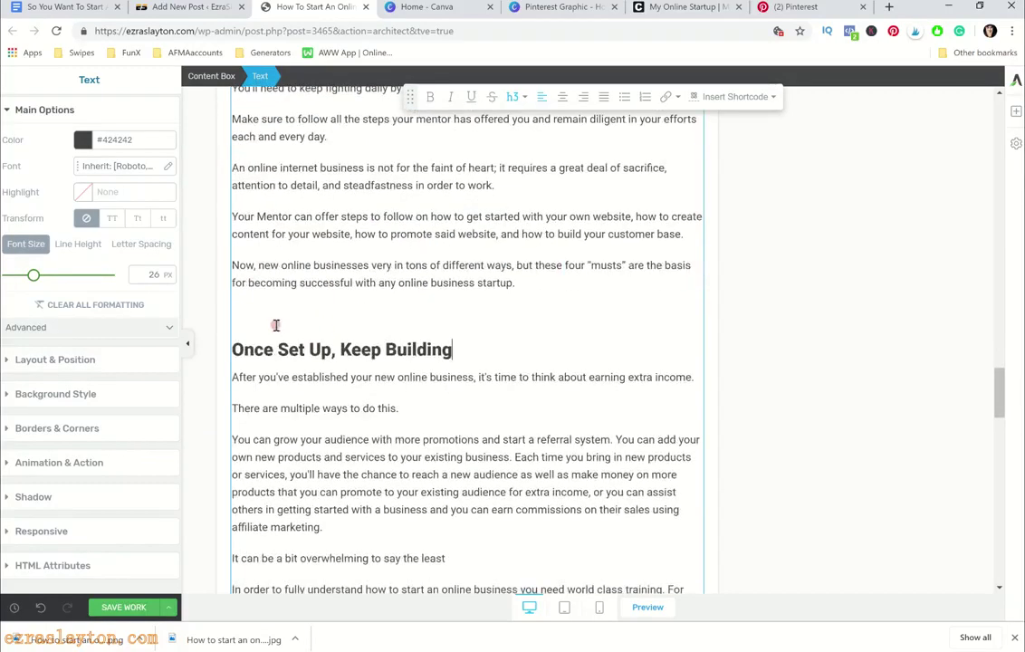
click(1017, 110)
Drop an Image element above the heading, then discard it without choosing an image
drag(965, 210, 377, 306)
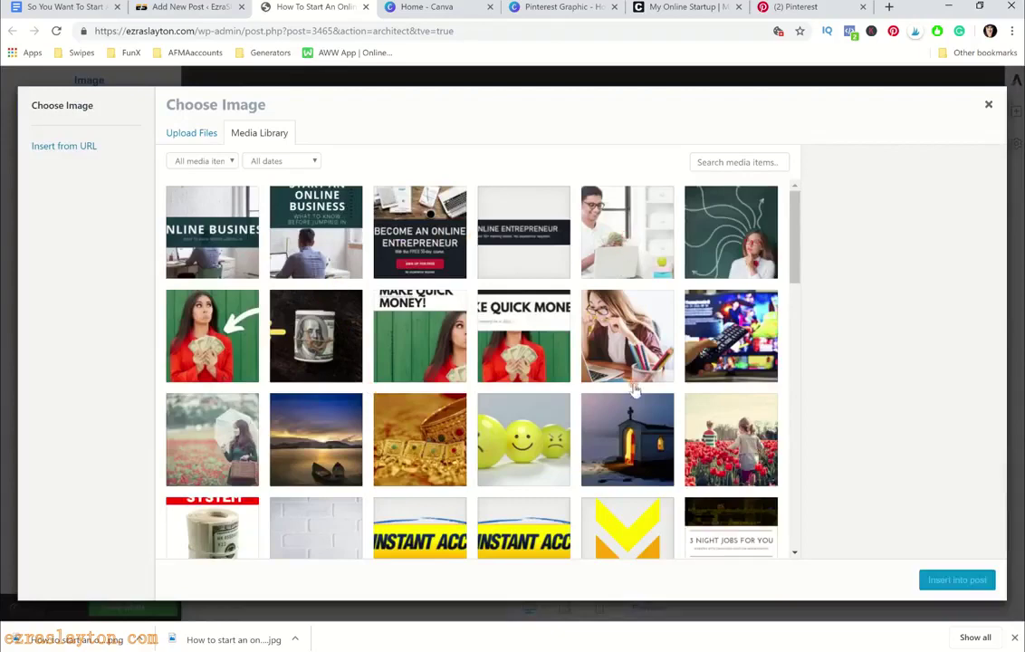
scroll(344, 344, down, 3)
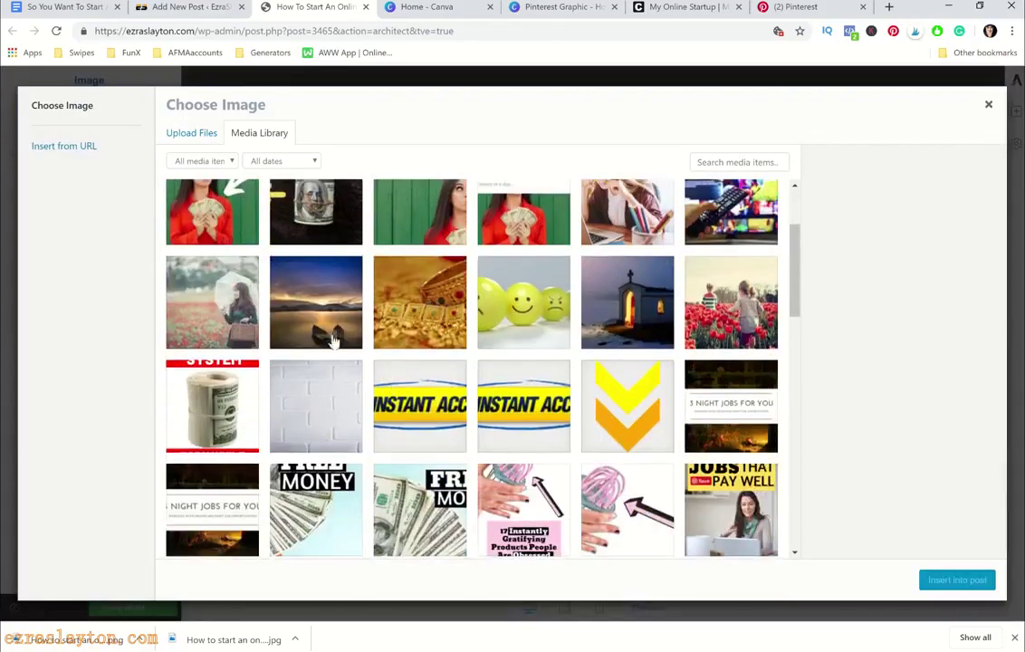
scroll(271, 334, down, 3)
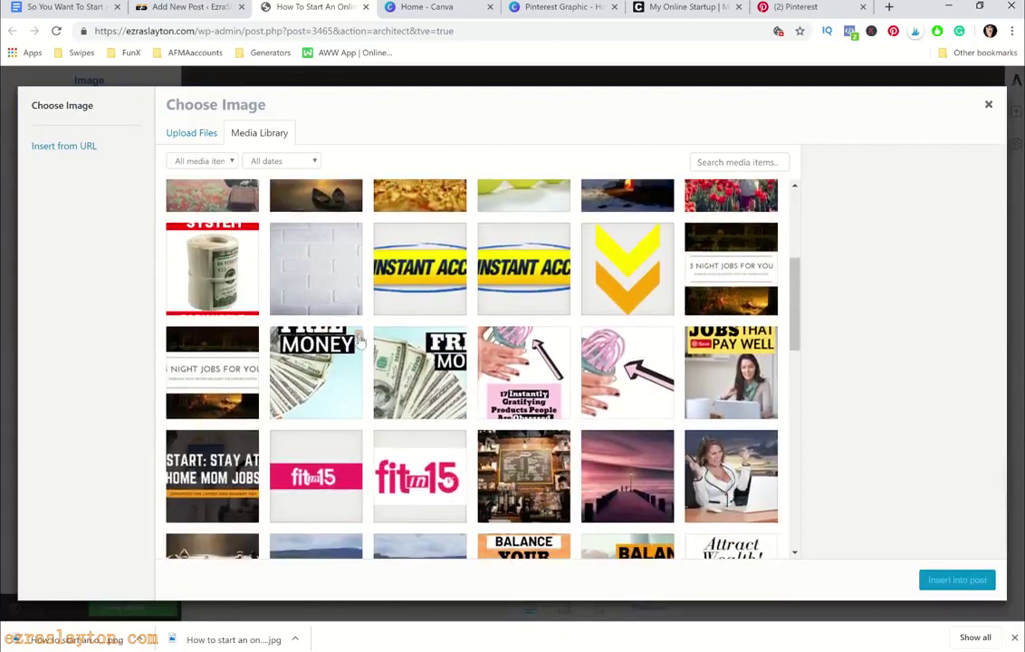
scroll(435, 348, up, 2)
scroll(514, 361, down, 3)
scroll(634, 399, up, 6)
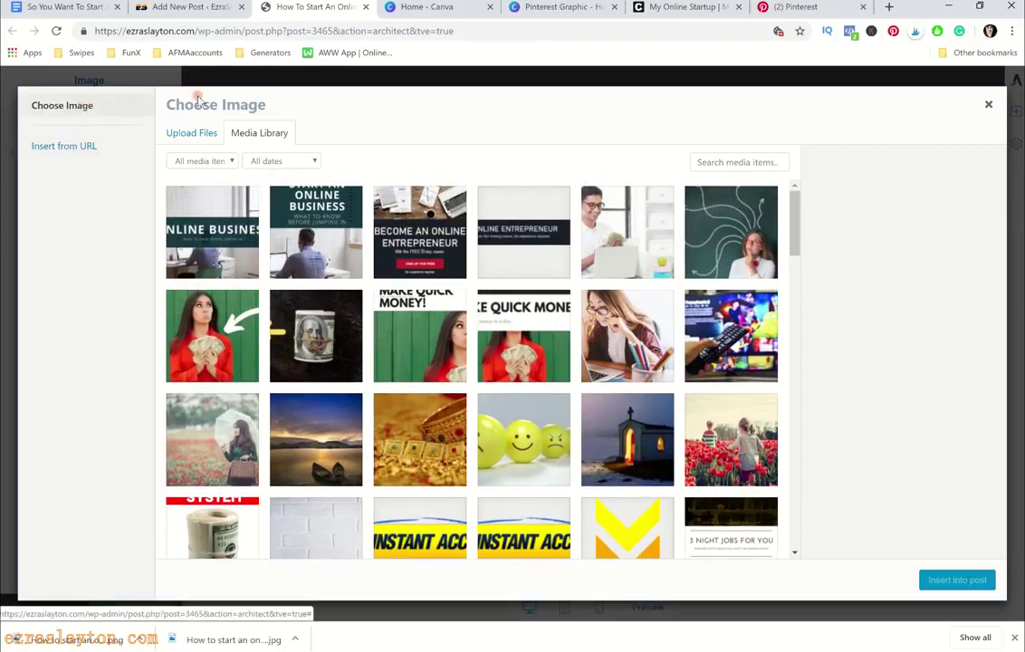
click(990, 106)
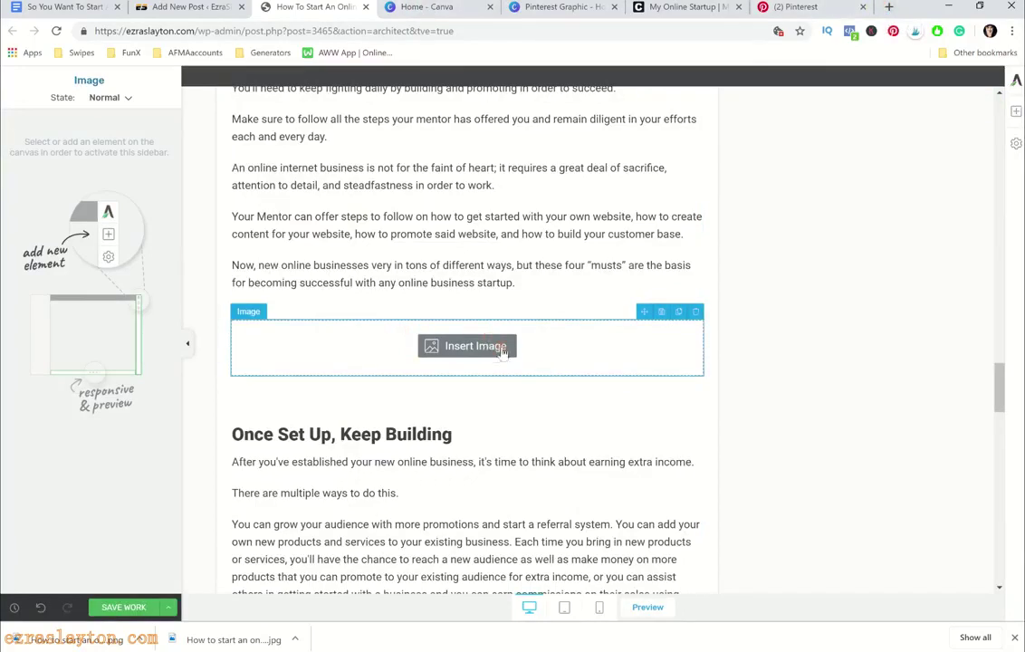
key(Delete)
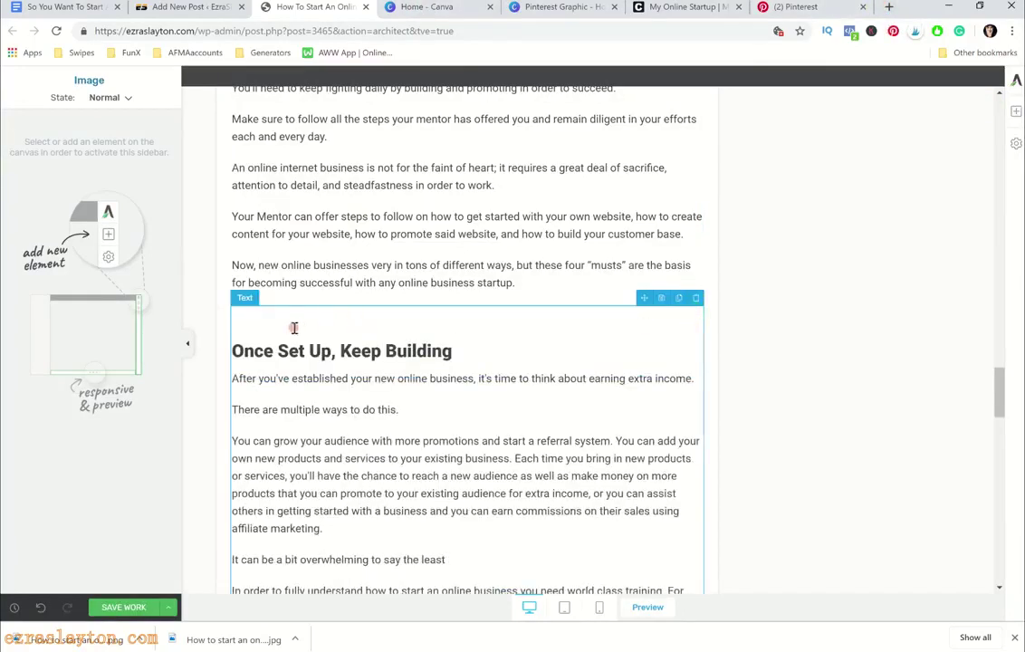
Delete the blank line above the 'Once Set Up, Keep Building' heading and open a new browser tab
click(250, 324)
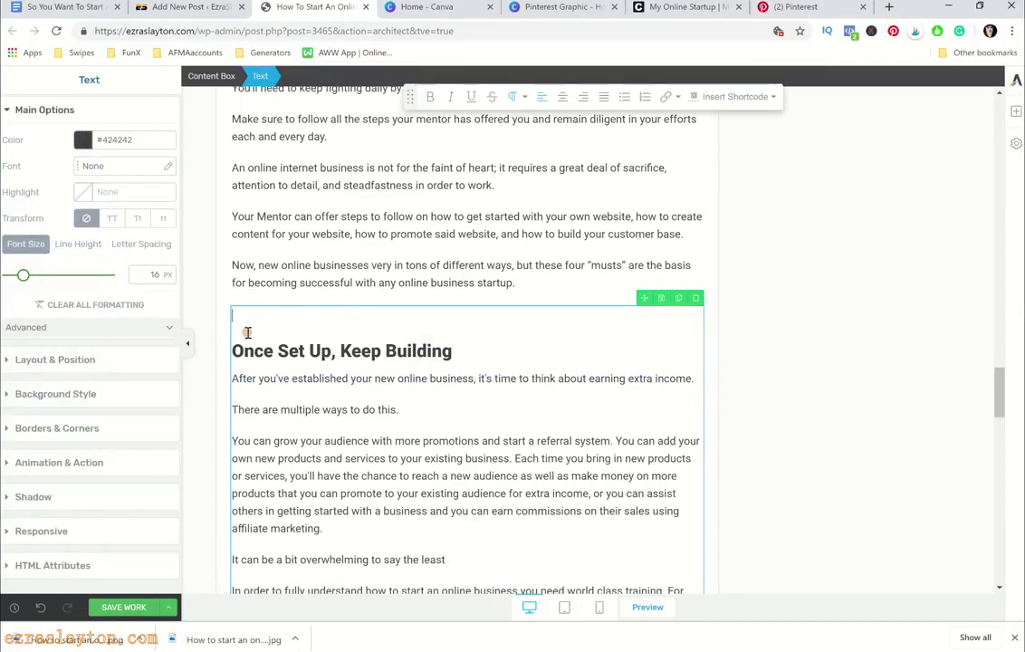
key(Delete)
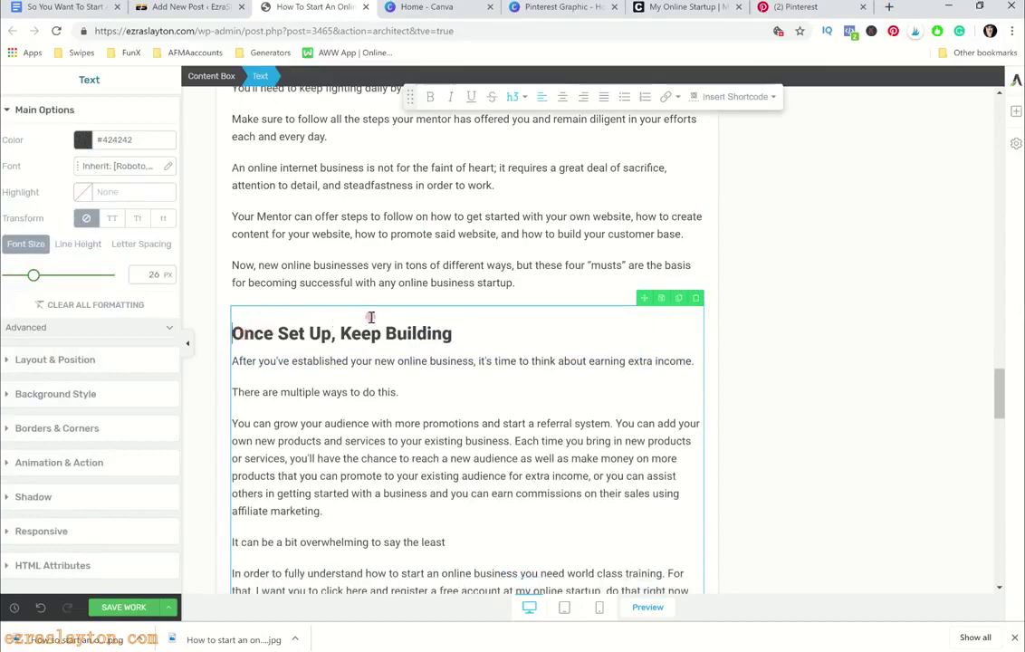
scroll(765, 332, up, 5)
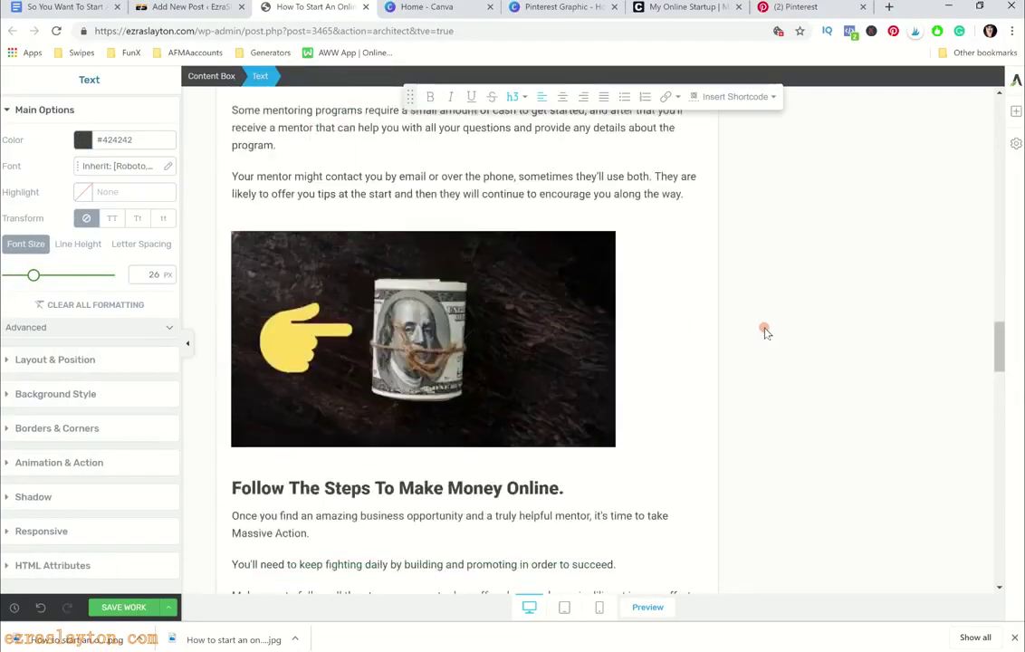
scroll(765, 332, down, 3)
scroll(766, 332, down, 6)
scroll(760, 331, up, 4)
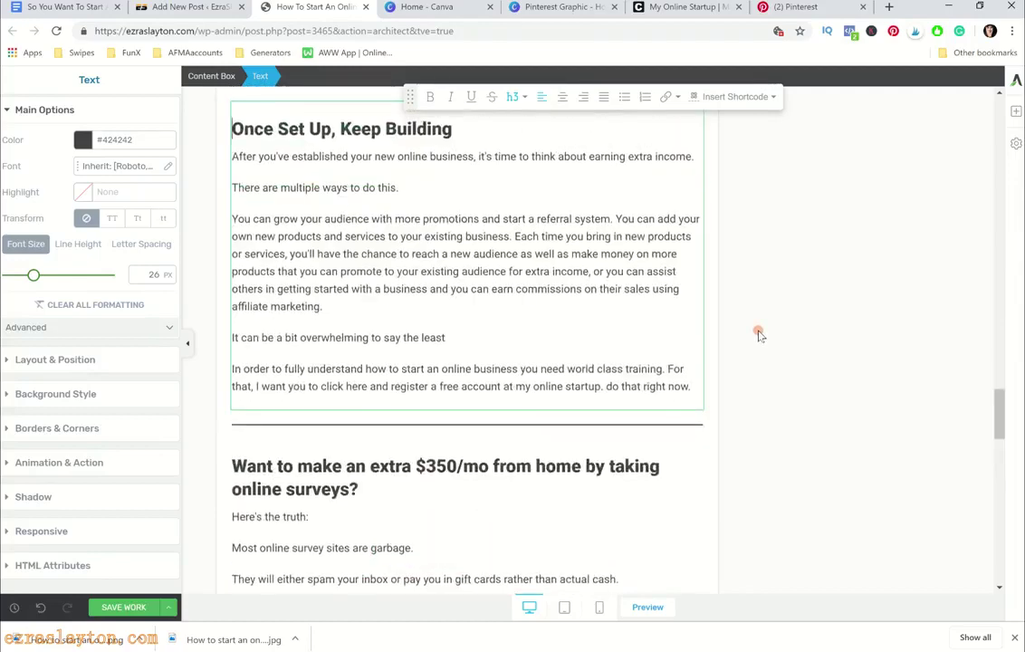
scroll(759, 337, down, 1)
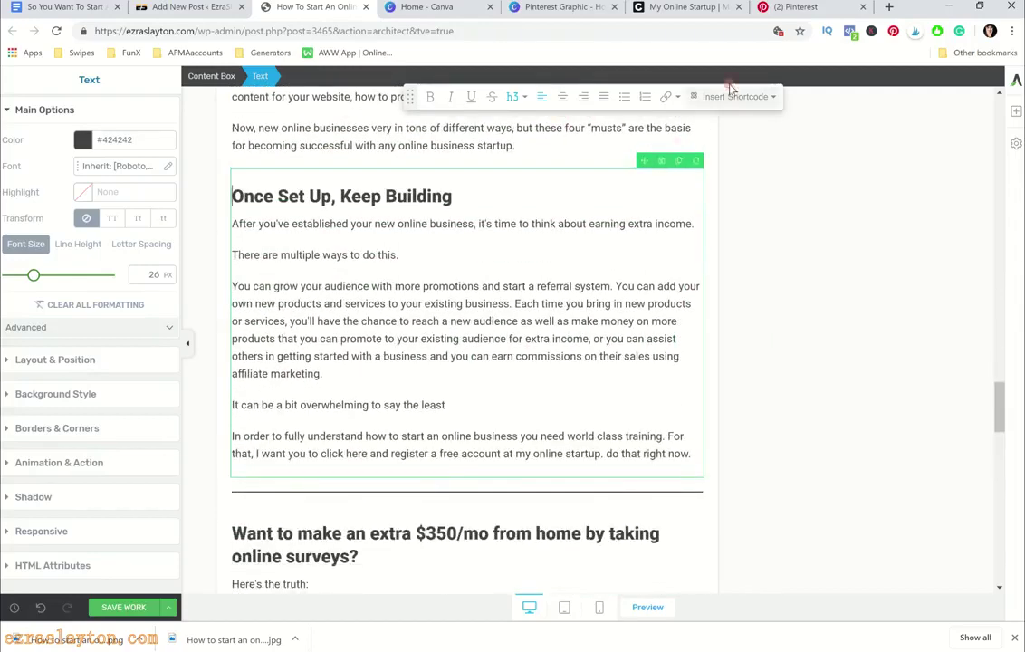
click(890, 6)
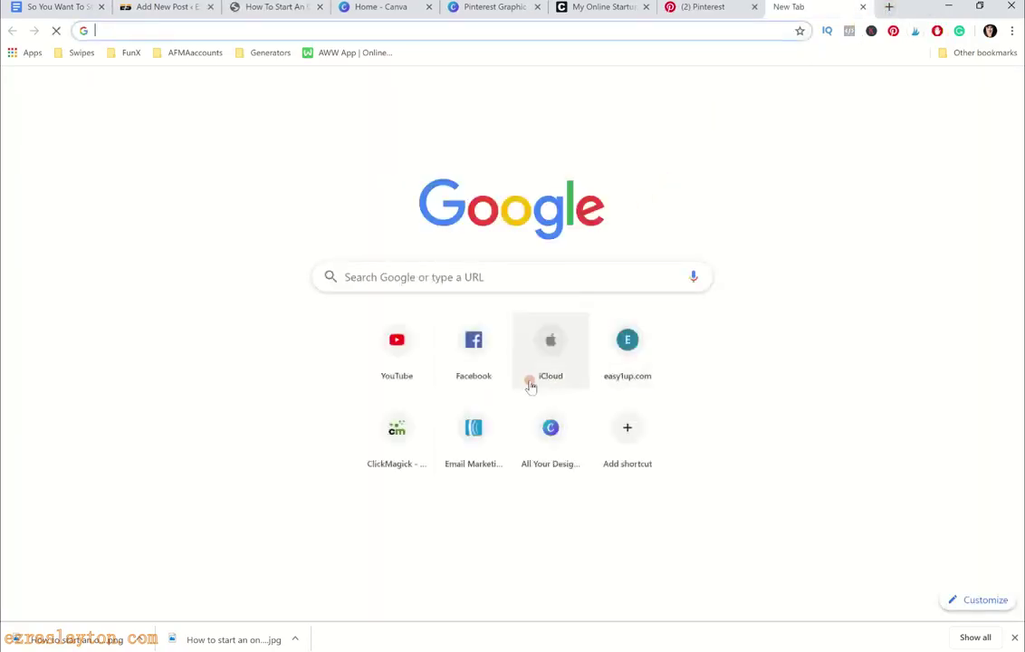
Log in to ClickMagick and show page 2 of the Tracking Links list
click(398, 446)
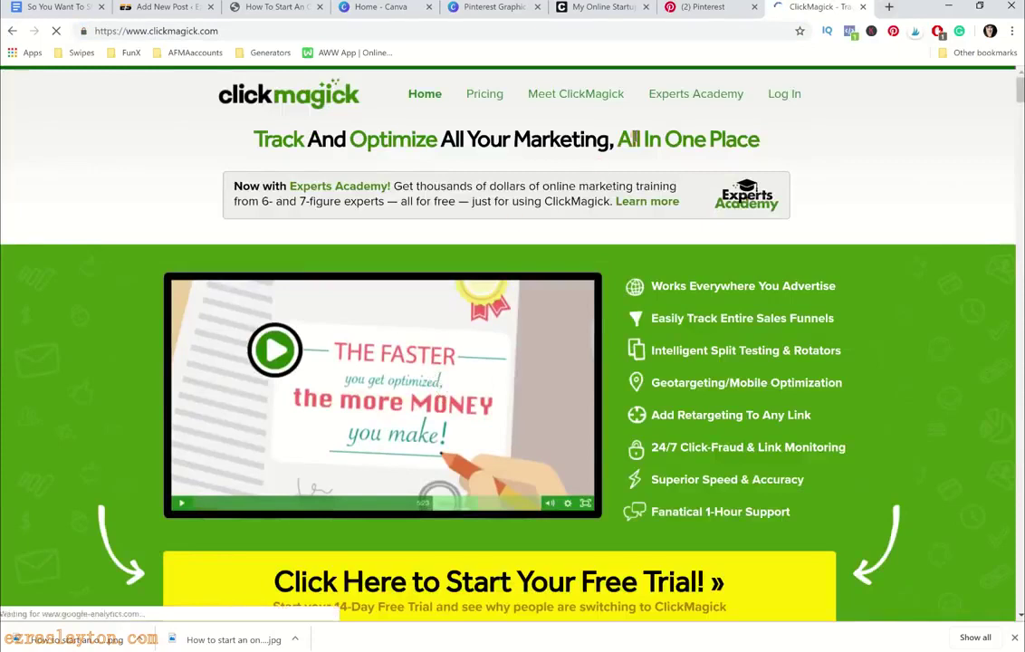
click(787, 102)
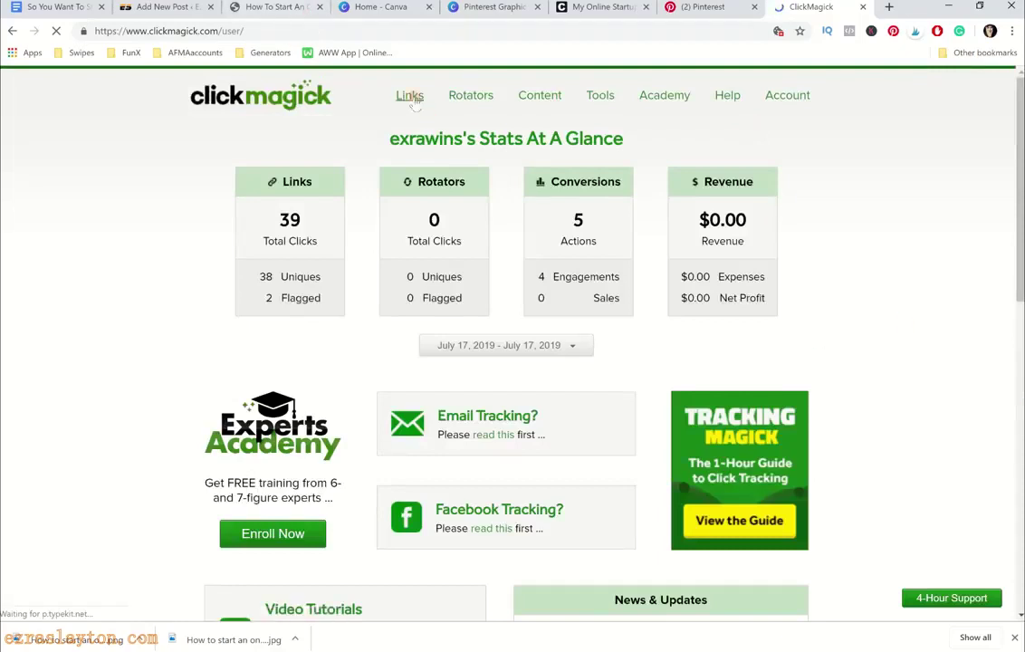
click(409, 96)
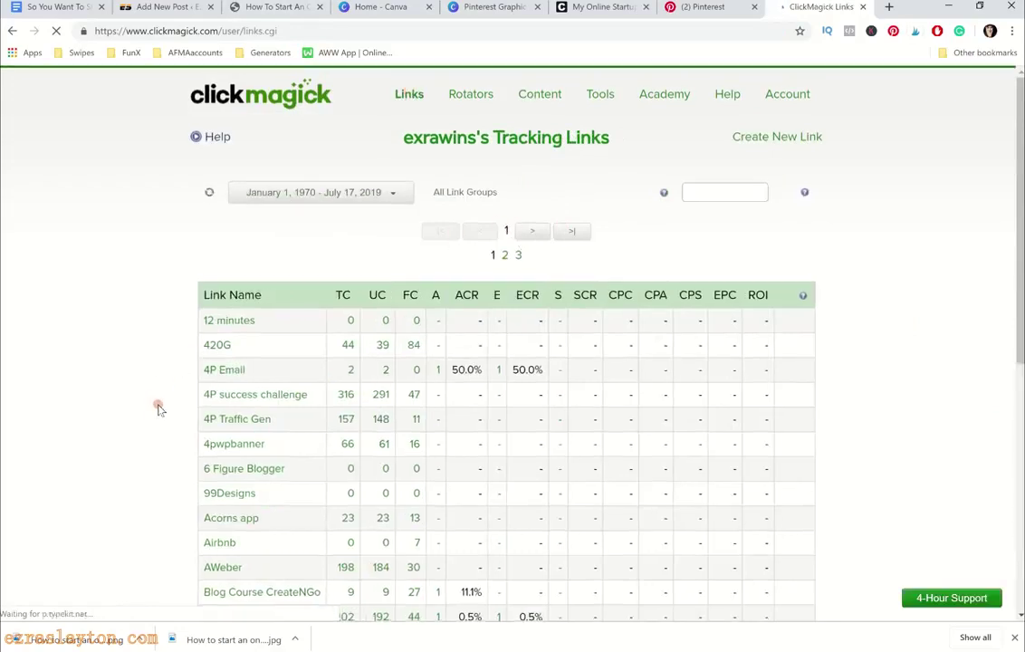
scroll(160, 407, down, 3)
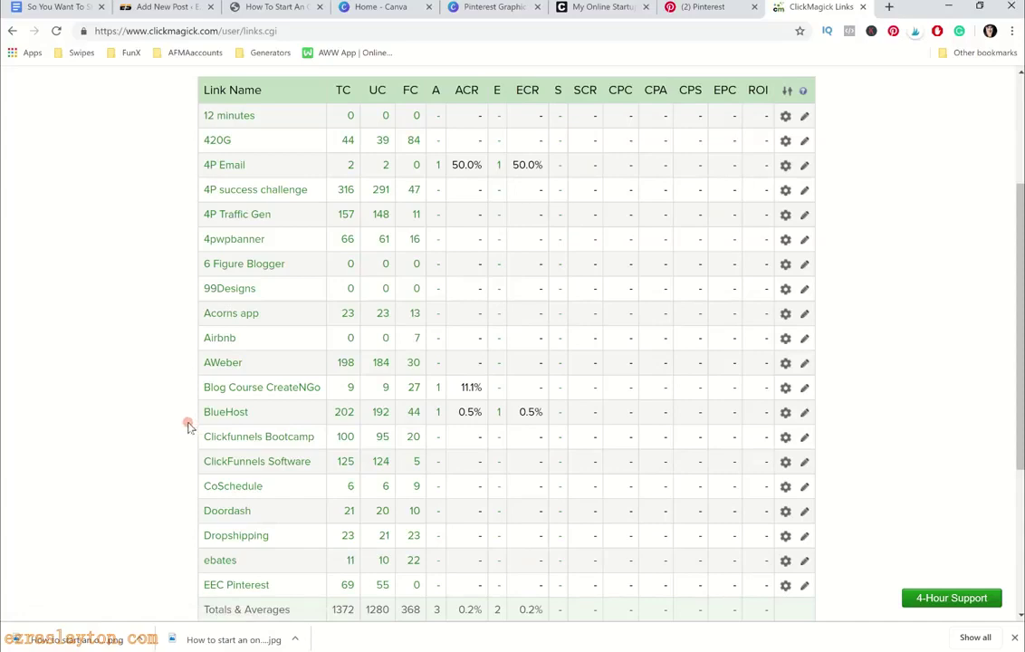
scroll(187, 424, down, 2)
scroll(287, 217, up, 3)
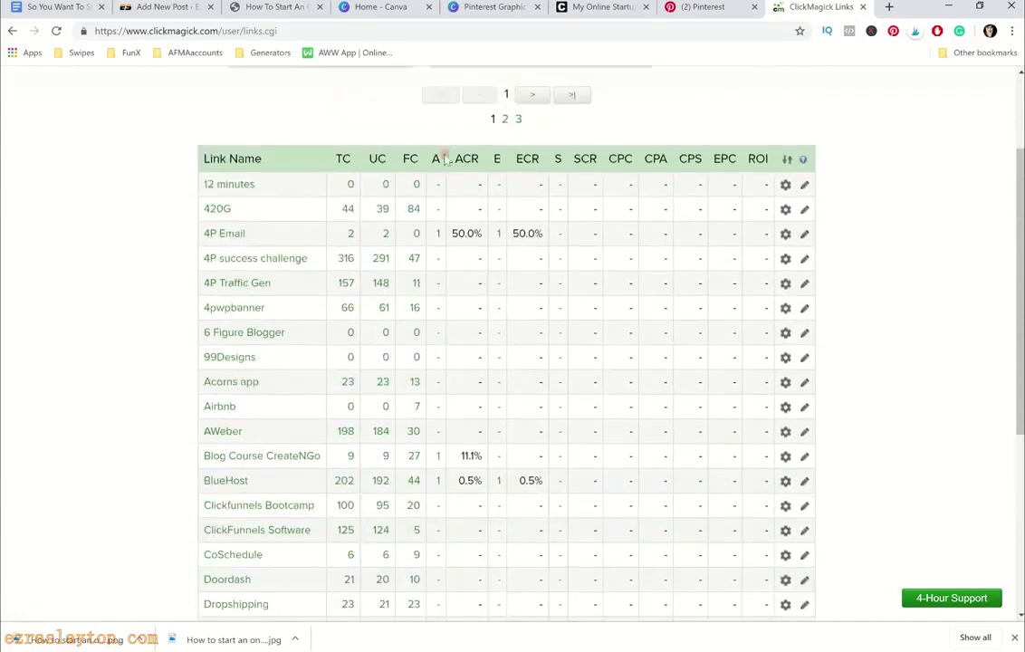
scroll(444, 159, up, 2)
click(504, 257)
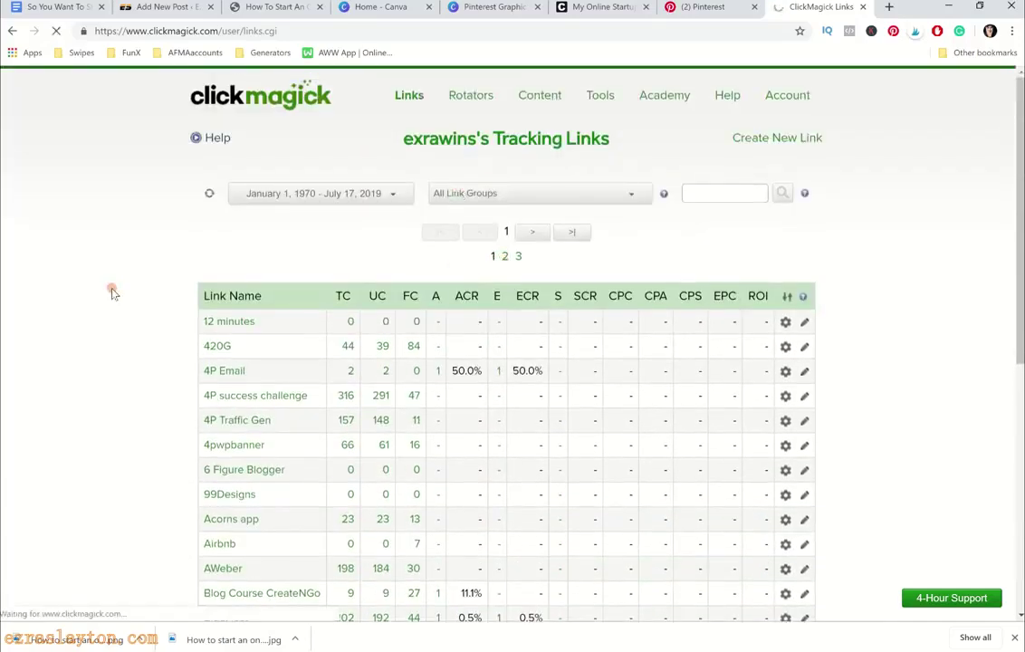
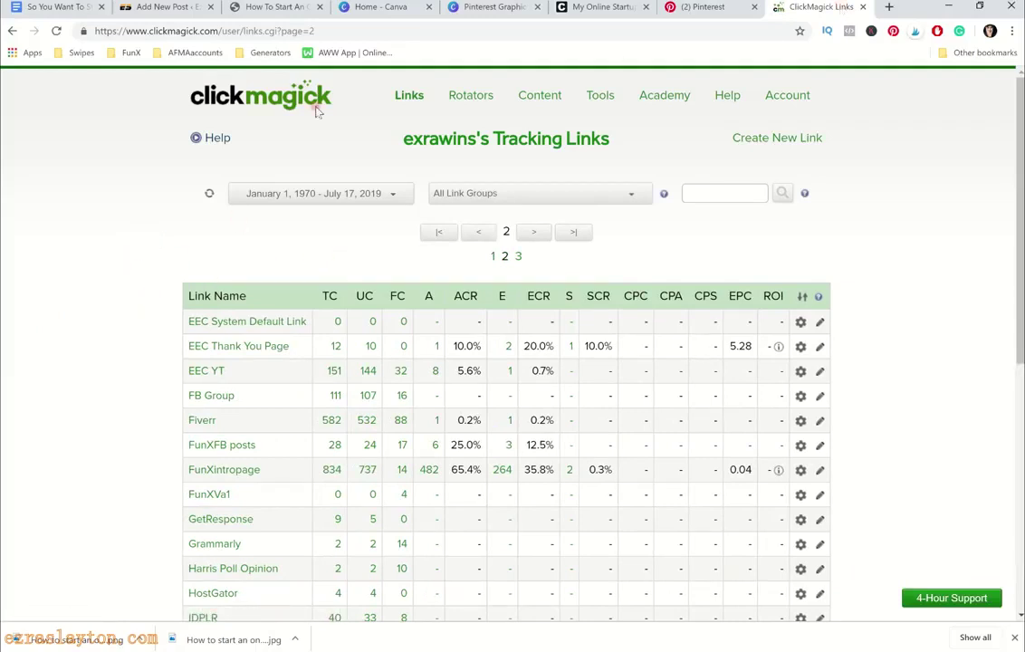
Open the MyOnlineStartup link's details on page 3 of the ClickMagick links list
scroll(118, 315, down, 5)
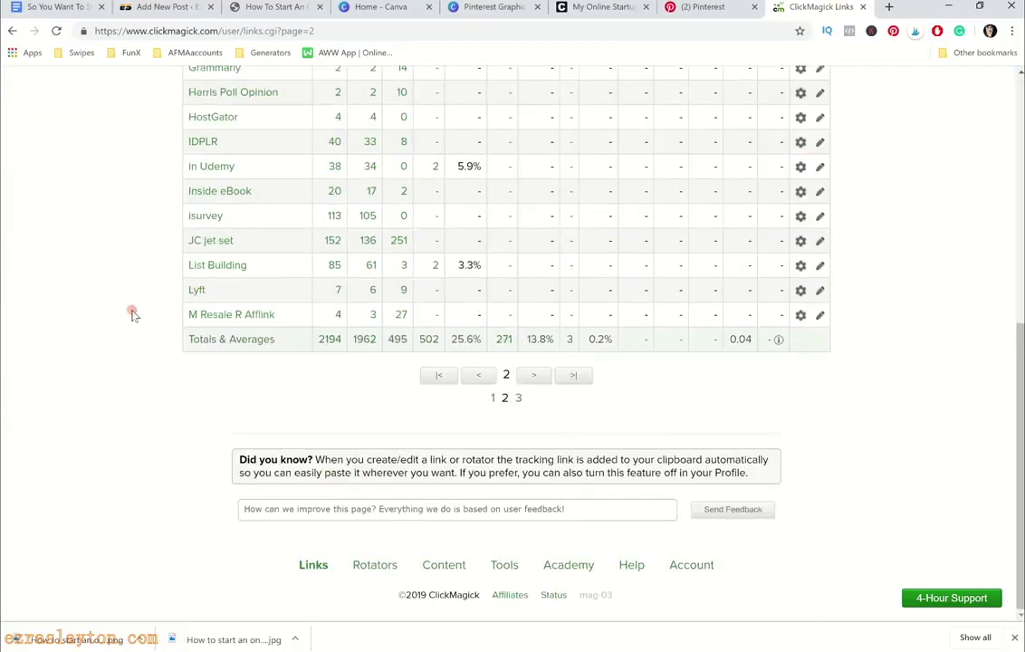
scroll(132, 314, up, 5)
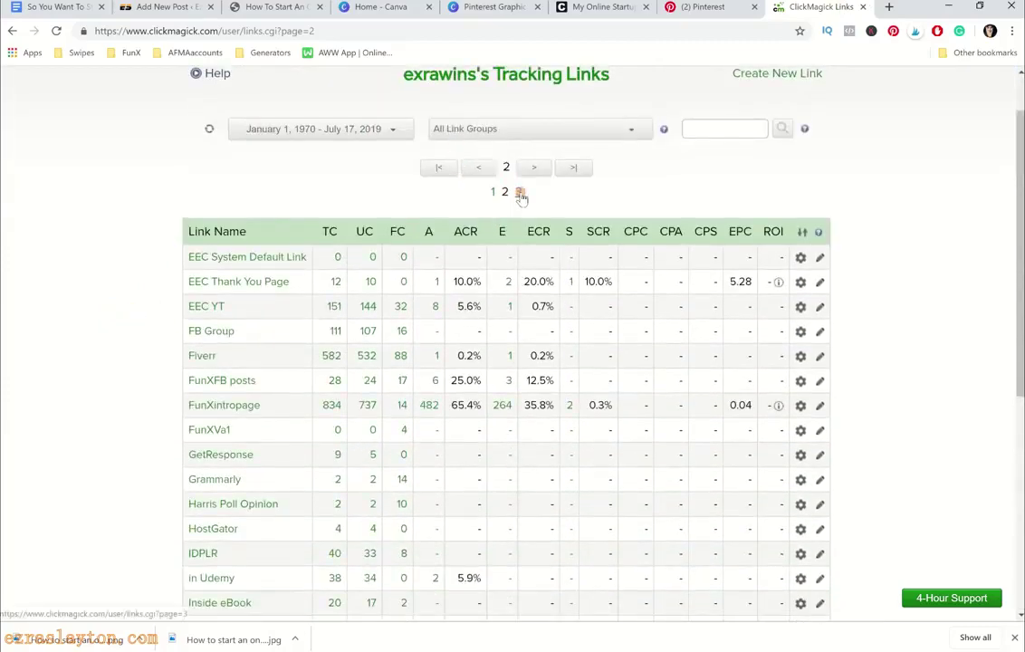
click(517, 192)
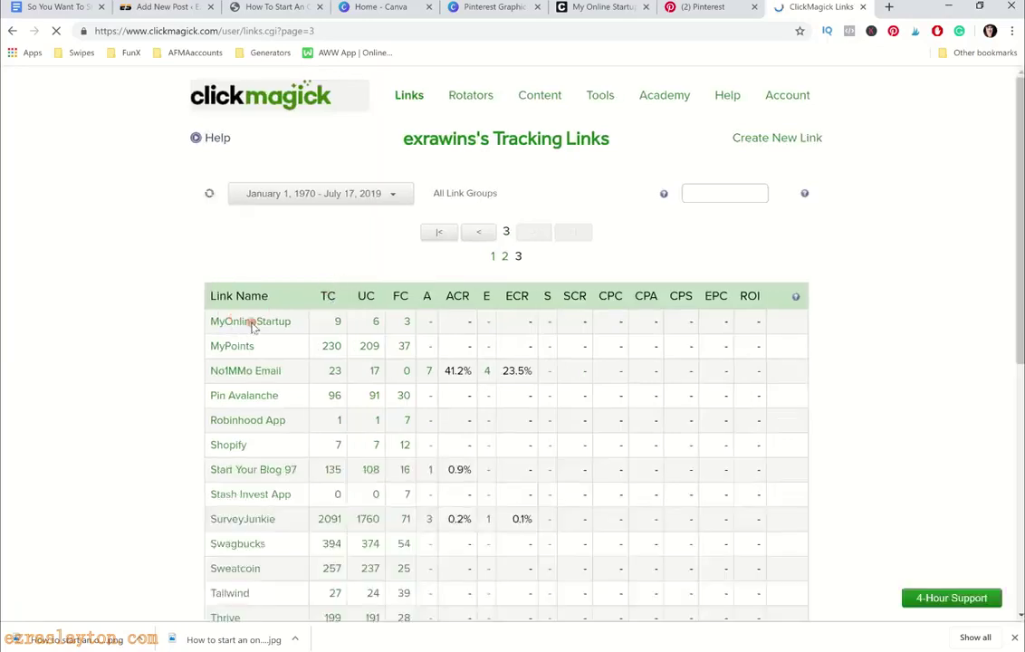
click(247, 323)
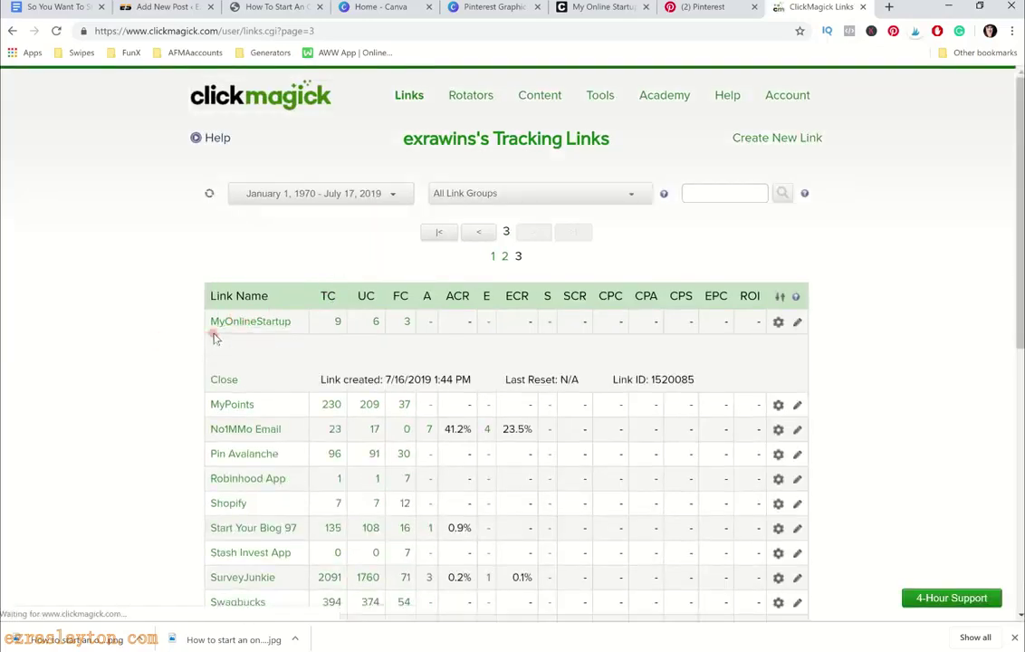
Copy the MyOnlineStartup tracking link URL and go back to the blog post editor
drag(541, 355, 367, 356)
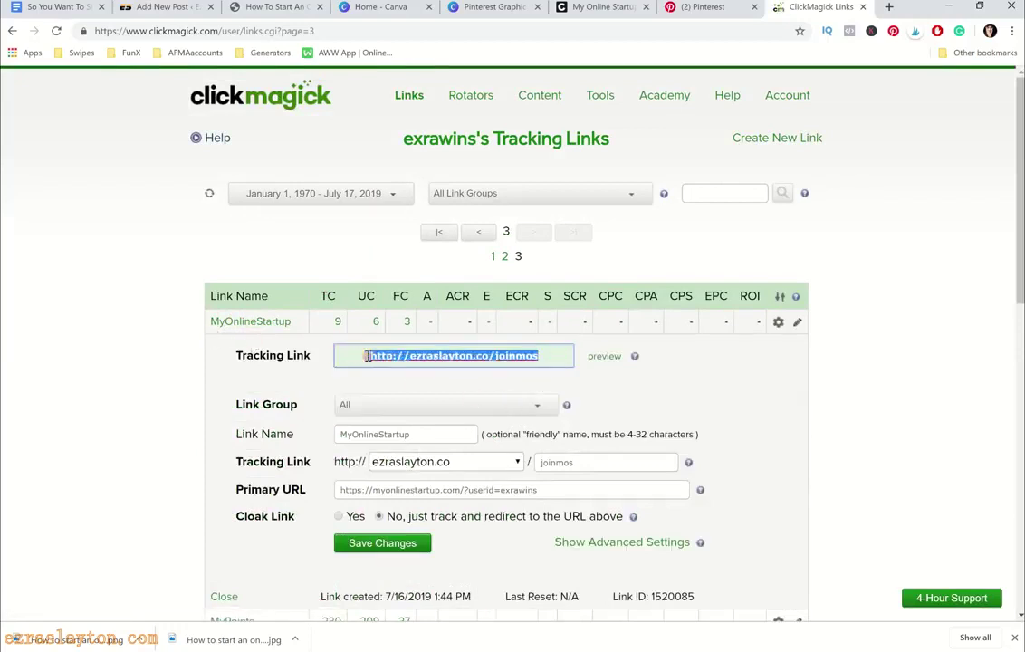
right_click(452, 357)
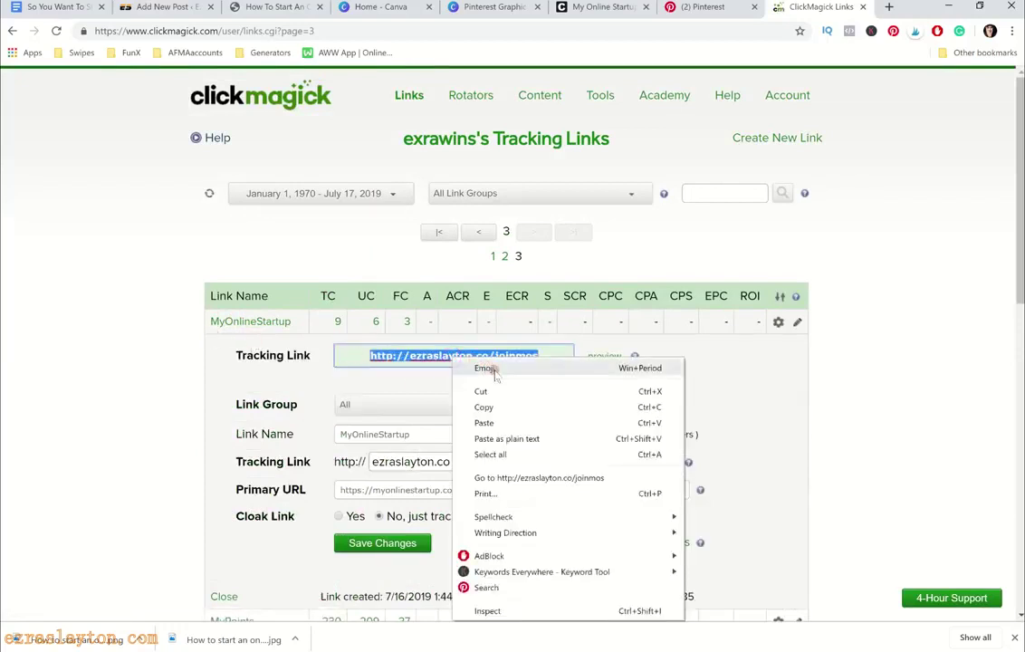
click(525, 410)
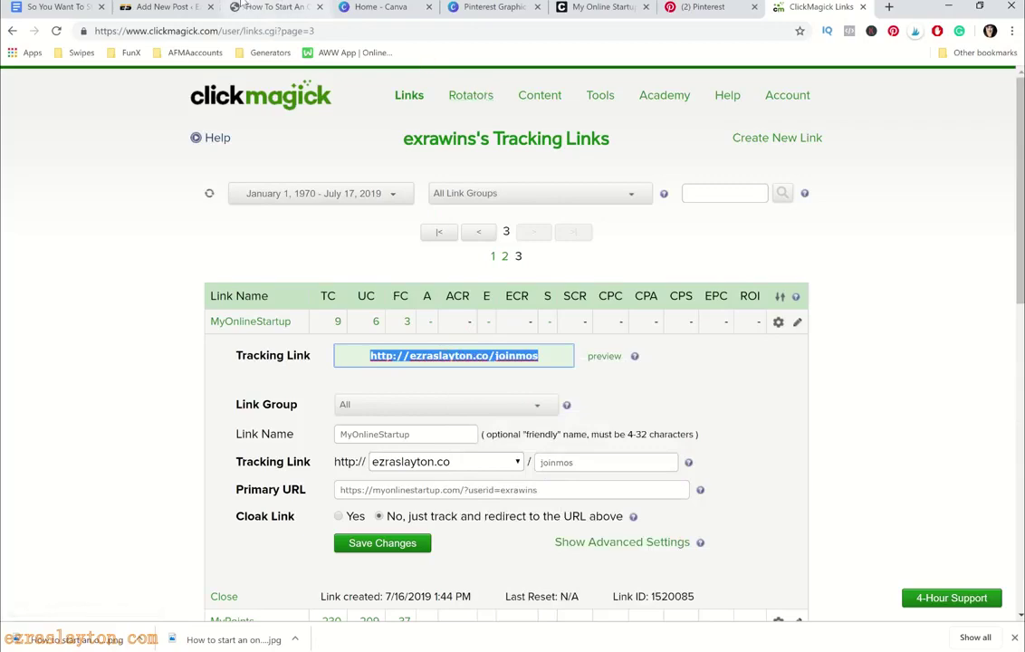
click(243, 7)
Bold the line 'One I recommend is my online startup.'
scroll(471, 291, up, 3)
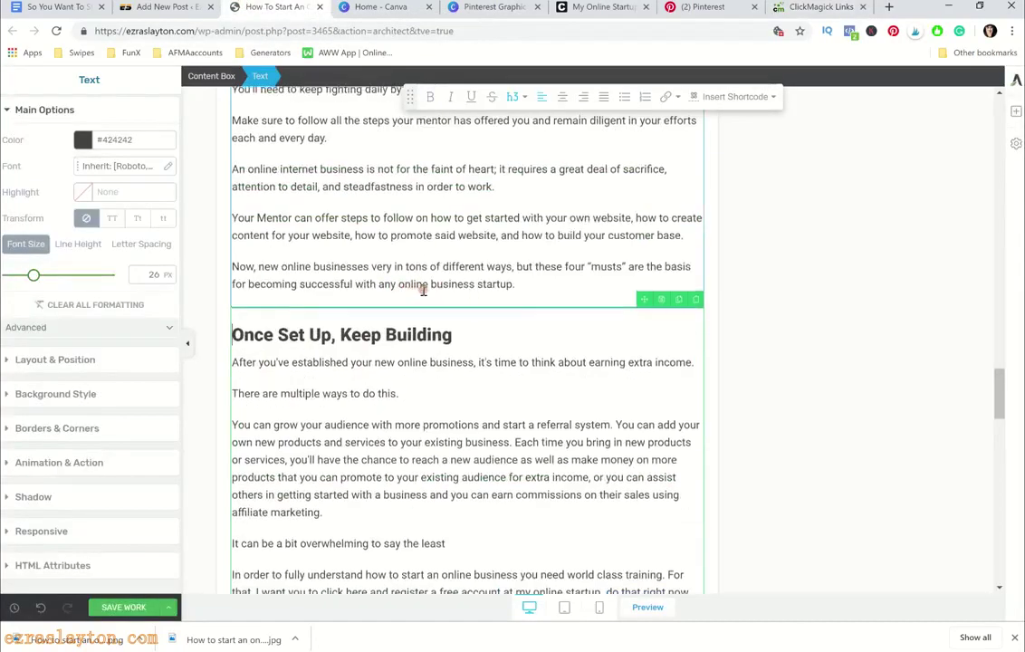
scroll(423, 297, up, 9)
scroll(440, 301, up, 15)
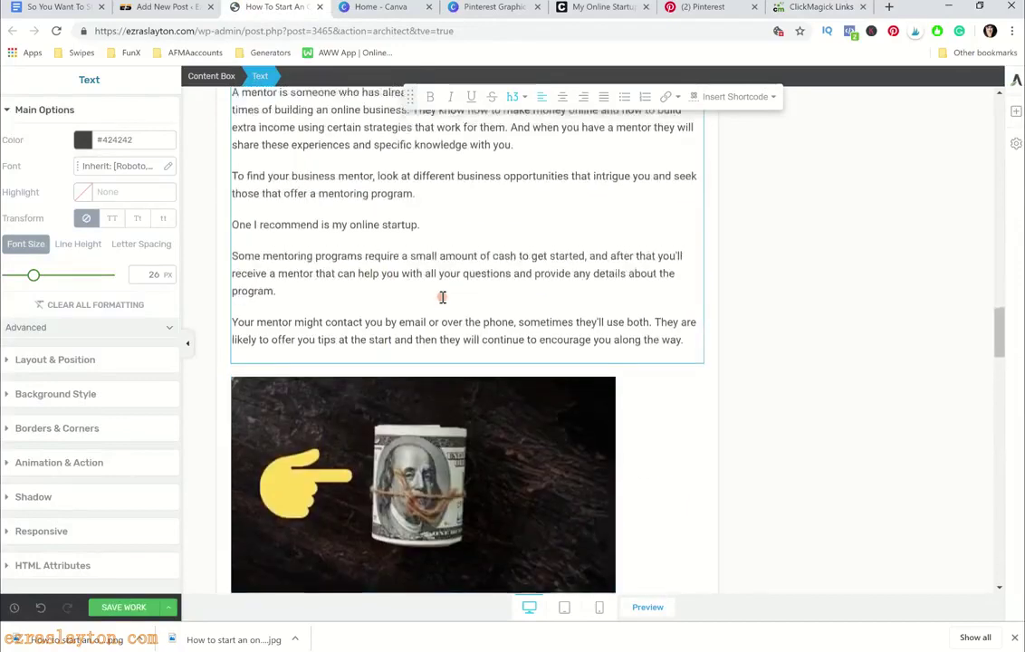
scroll(431, 303, down, 8)
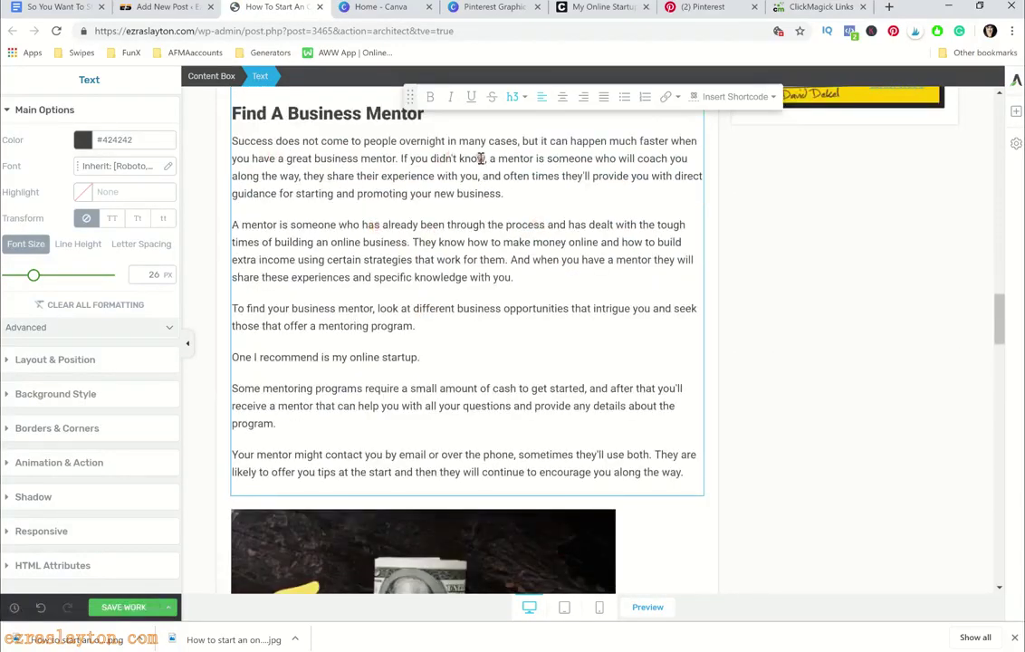
drag(386, 359, 230, 358)
click(430, 96)
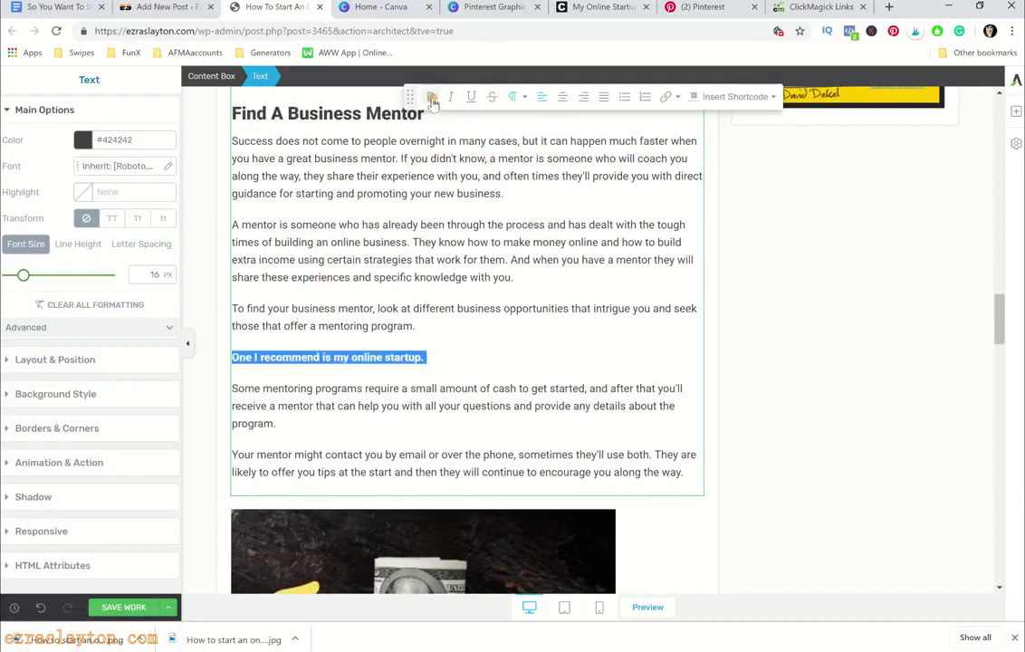
Link that line to the pasted tracking URL, opening in a new tab with nofollow kept on
click(668, 97)
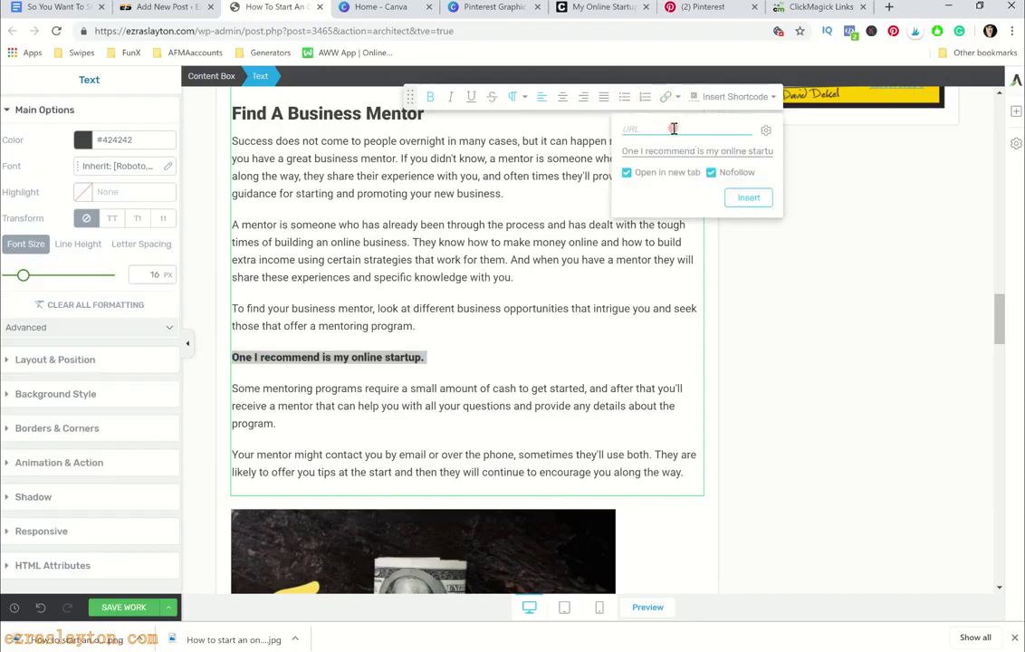
right_click(673, 128)
click(723, 227)
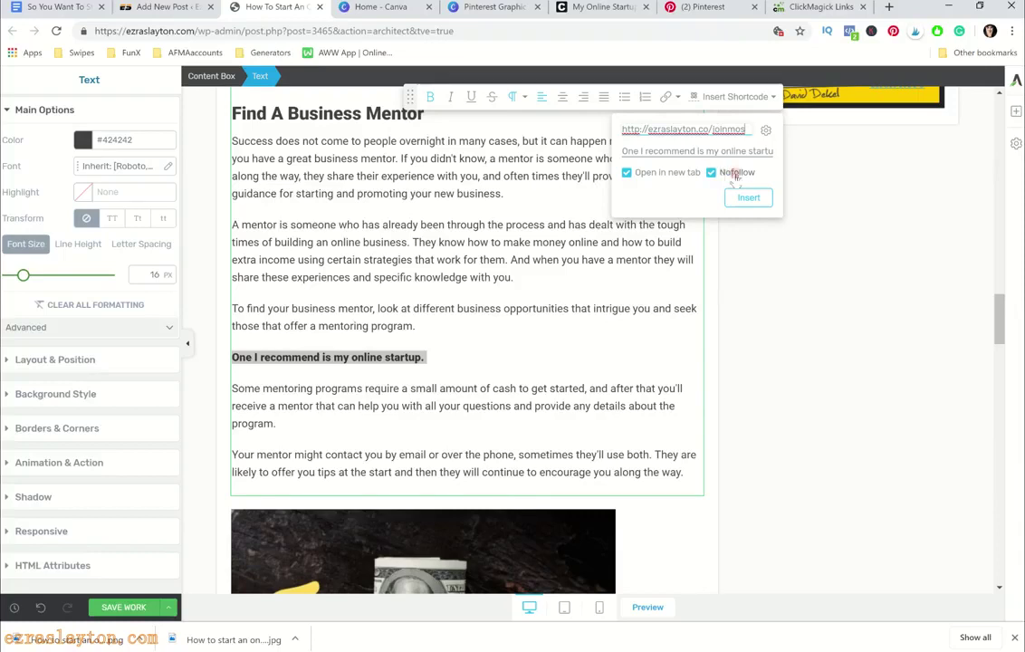
click(714, 173)
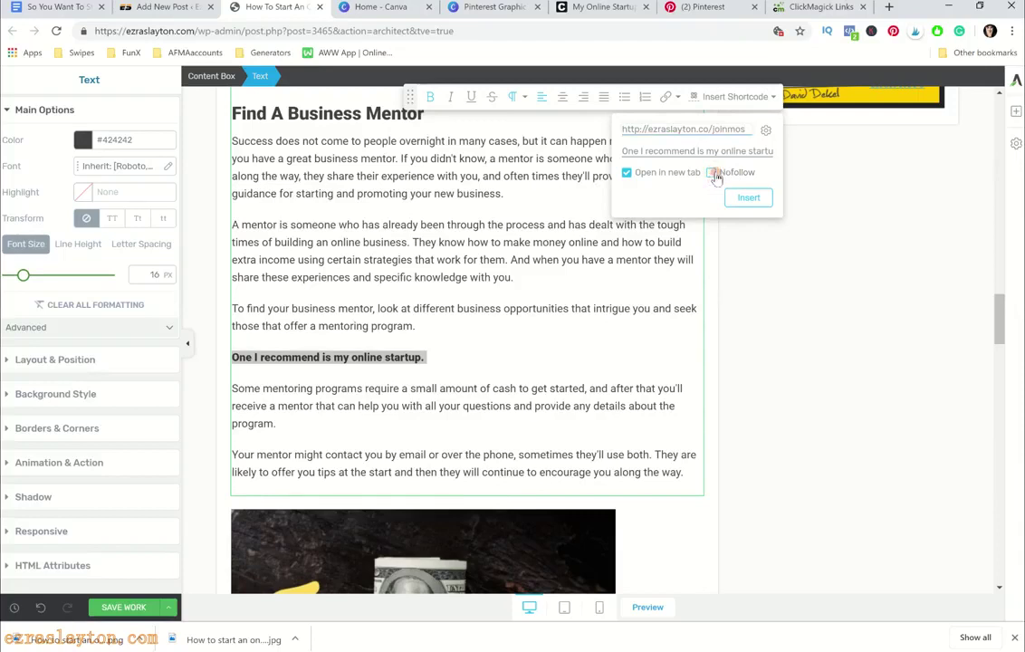
click(713, 173)
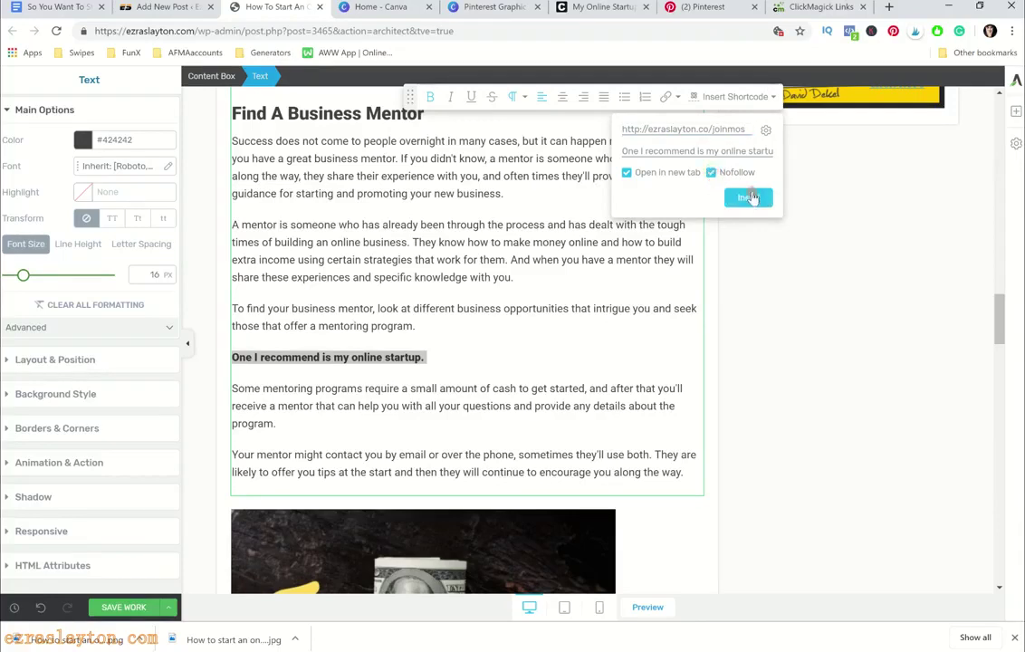
click(748, 199)
Check the signup banner's link settings, then return to the mentor text block
scroll(546, 297, down, 3)
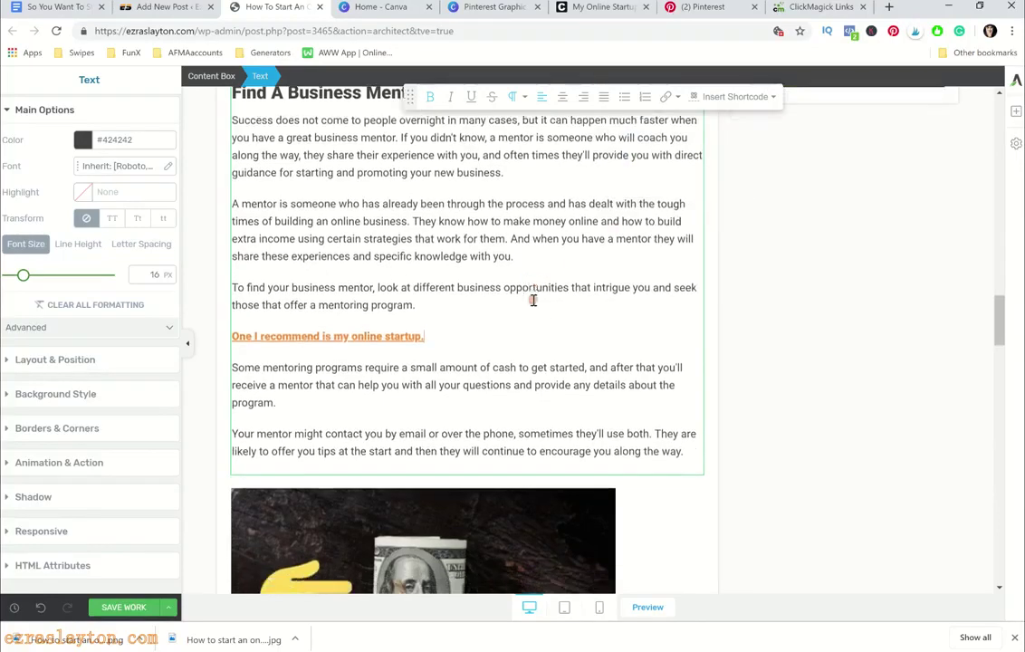
scroll(572, 313, up, 6)
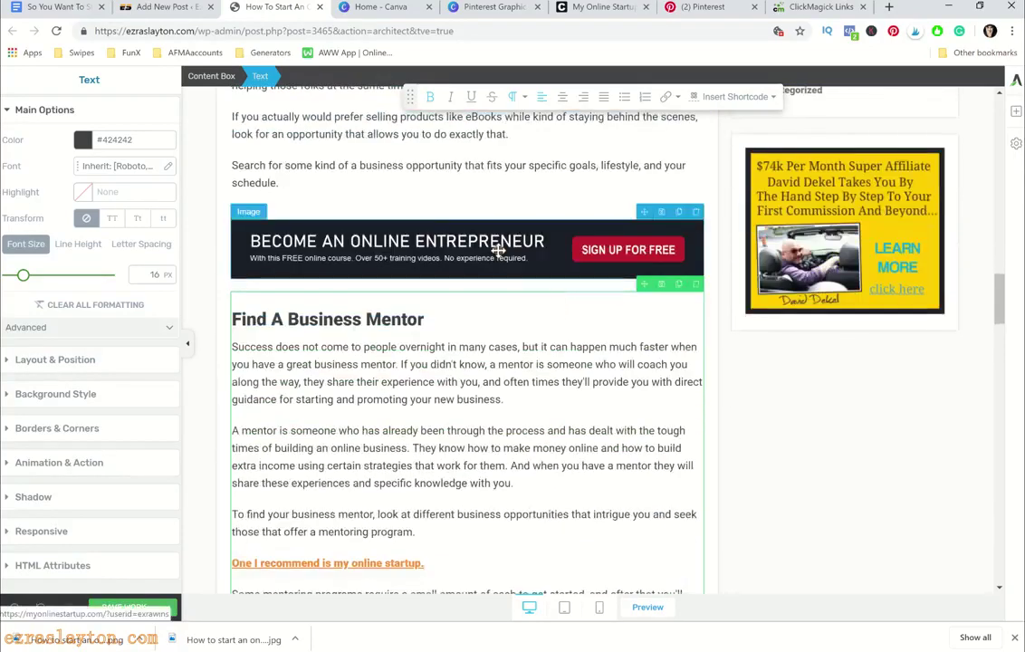
click(525, 265)
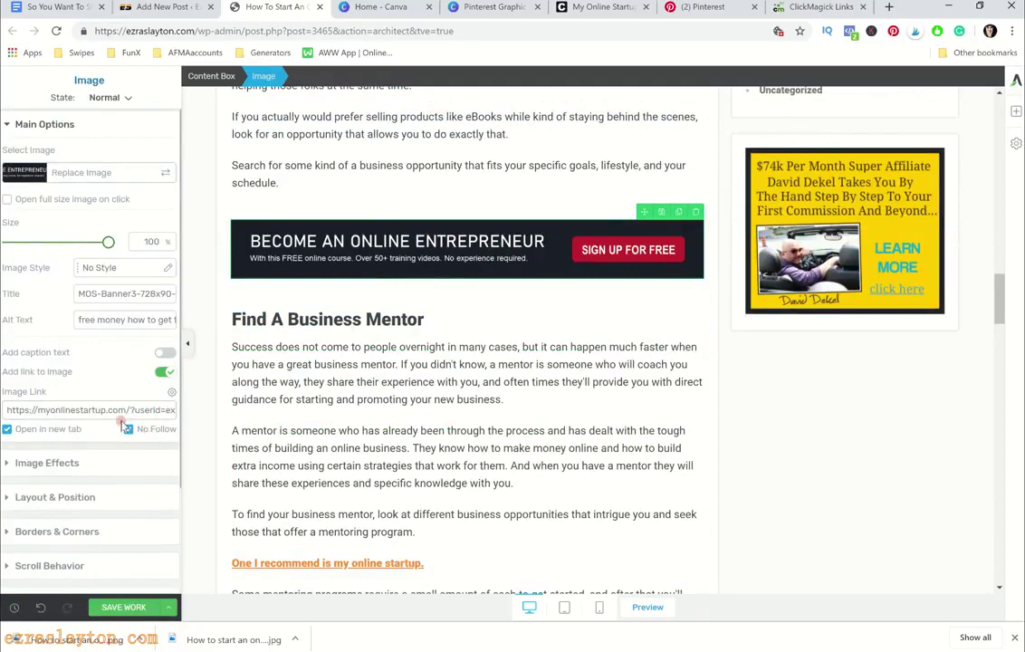
click(383, 378)
scroll(383, 377, up, 6)
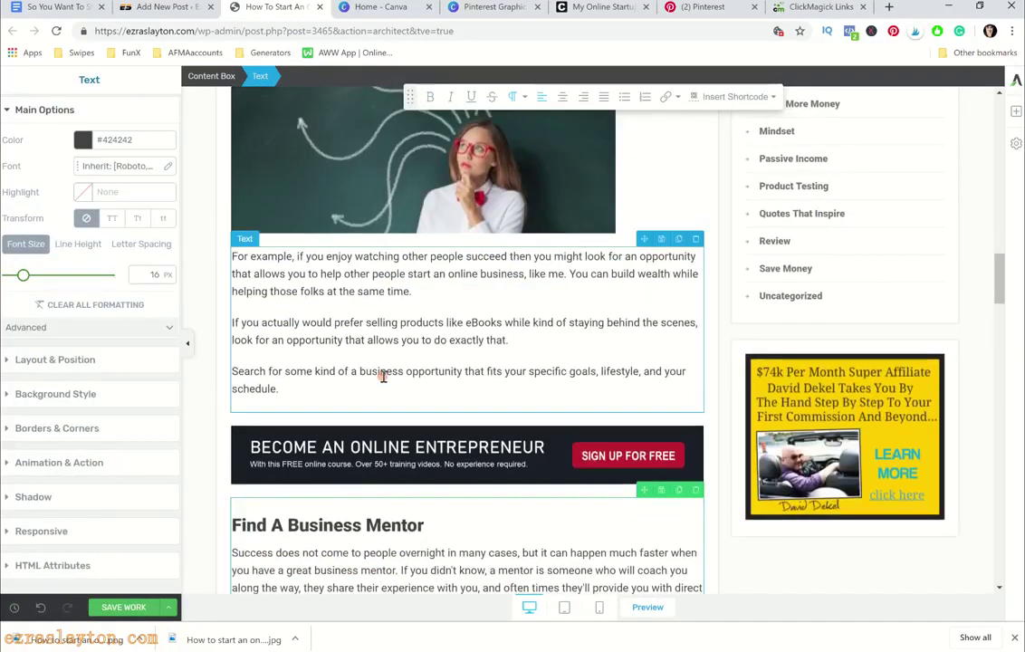
scroll(350, 322, up, 10)
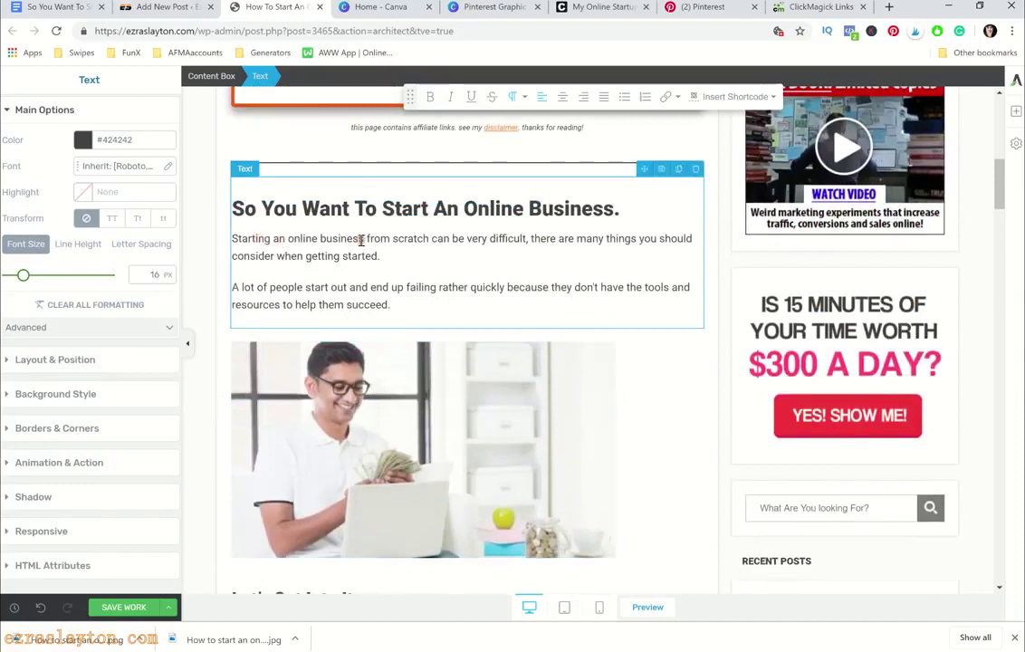
Bold 'Starting an online business from scratch' and 'how to get started with a new online business'
drag(232, 238, 433, 238)
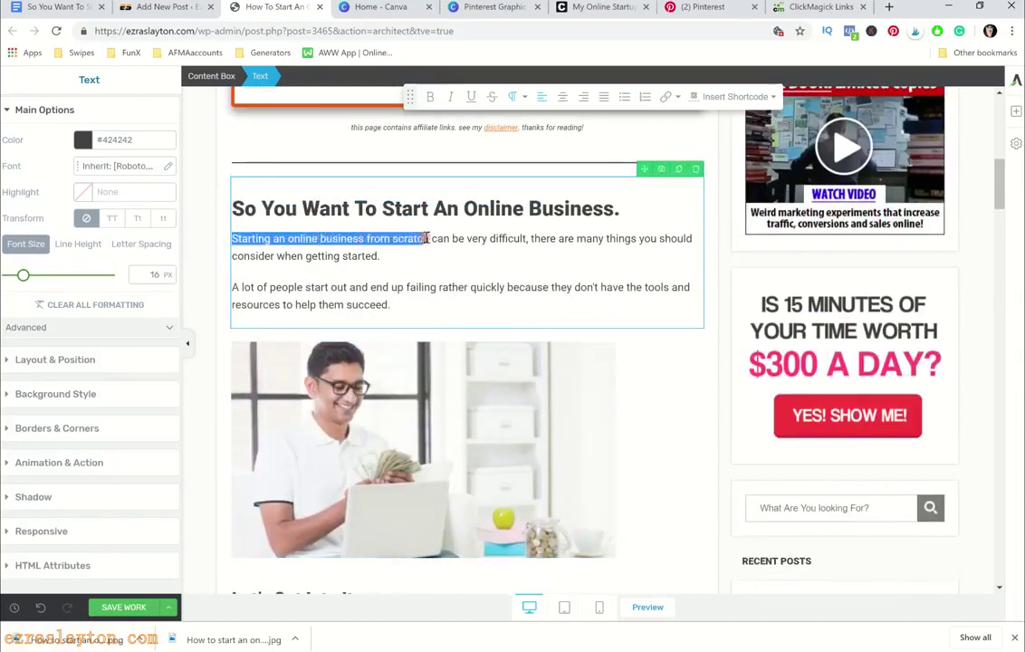
click(431, 96)
click(489, 238)
scroll(481, 220, down, 1)
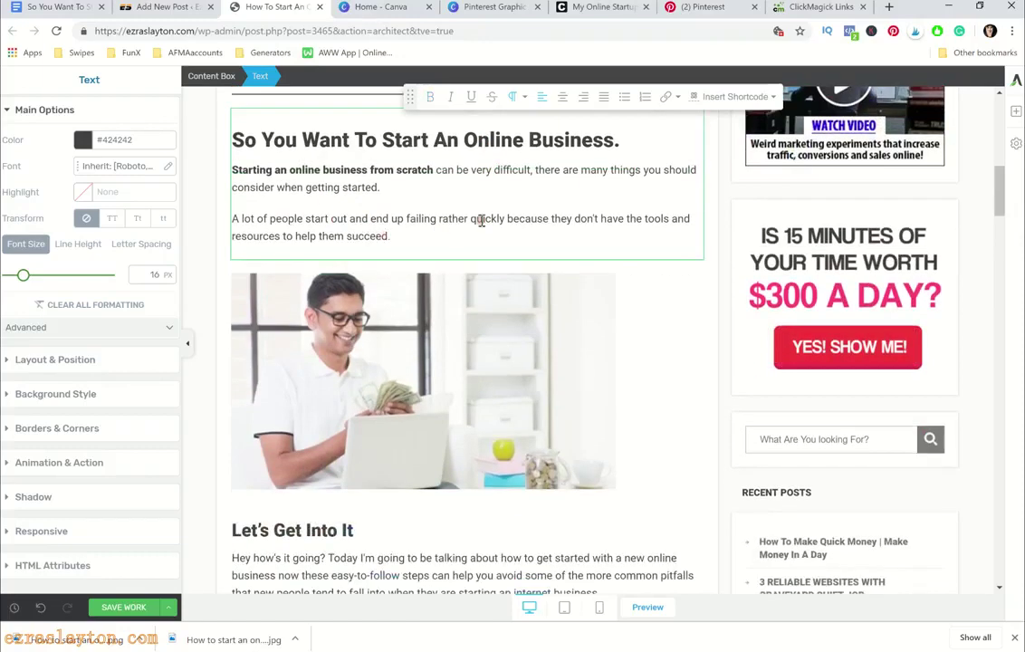
scroll(272, 247, down, 5)
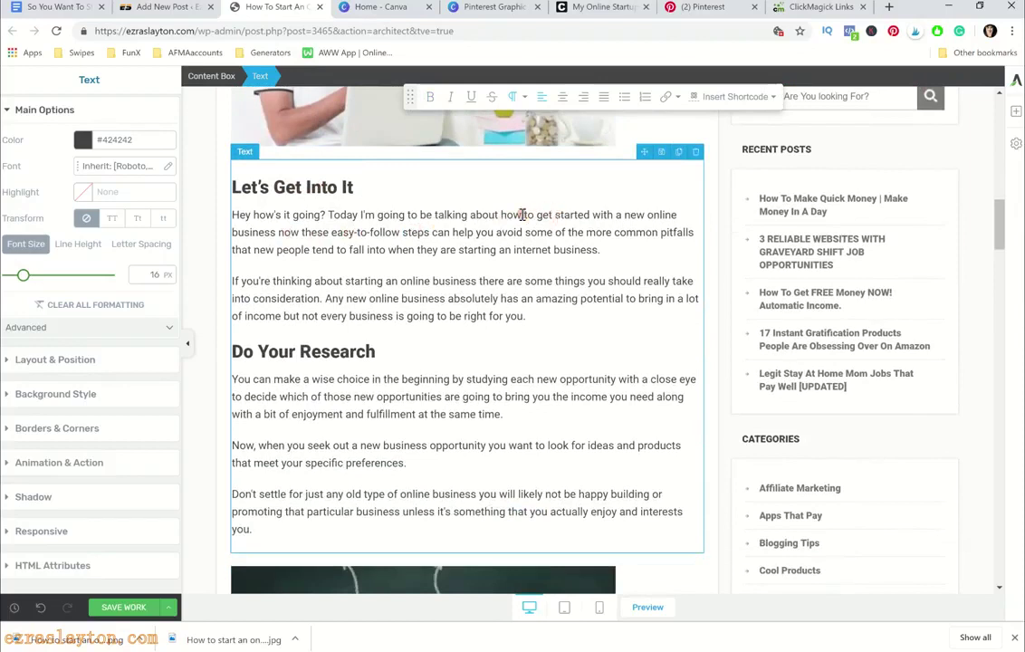
drag(502, 214, 260, 231)
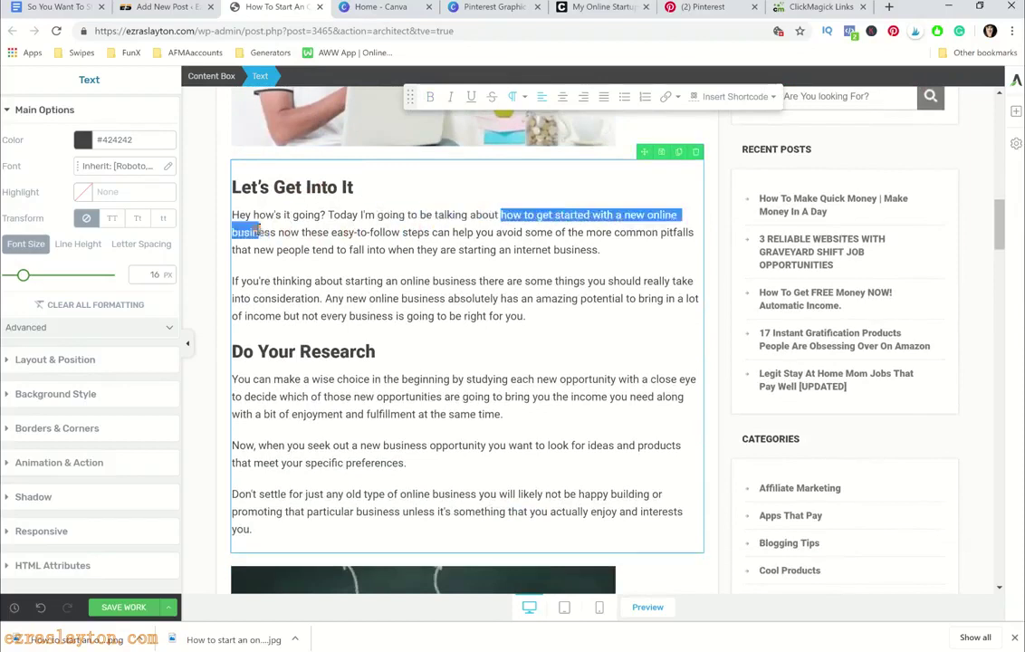
click(430, 96)
click(462, 233)
Bold the phrases 'starting an online business' and 'new business opportunity'
scroll(389, 224, down, 1)
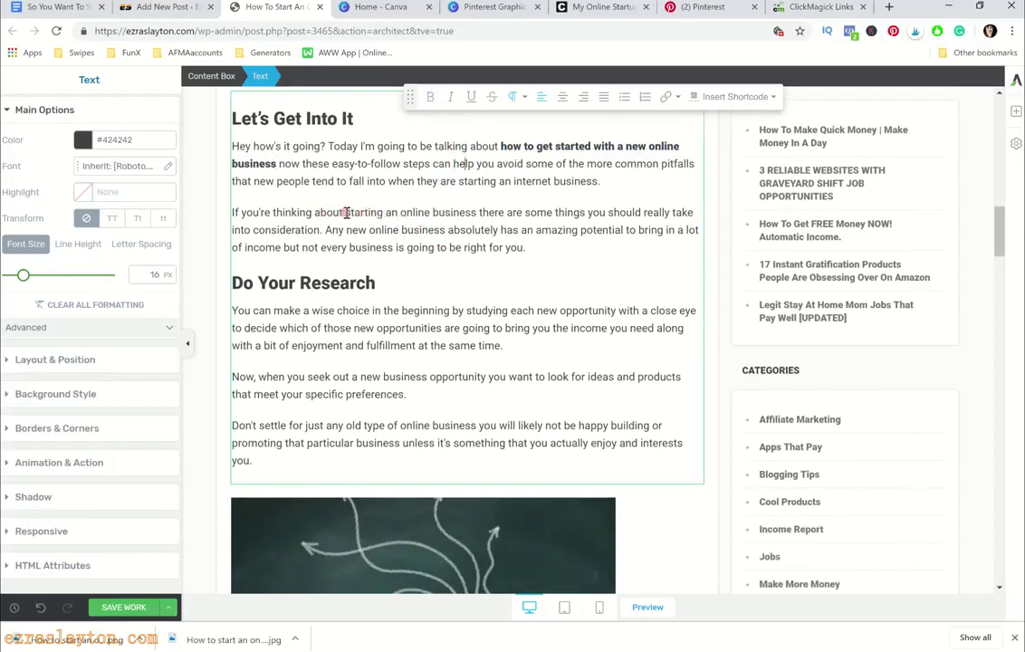
drag(345, 212, 478, 213)
click(430, 96)
click(541, 229)
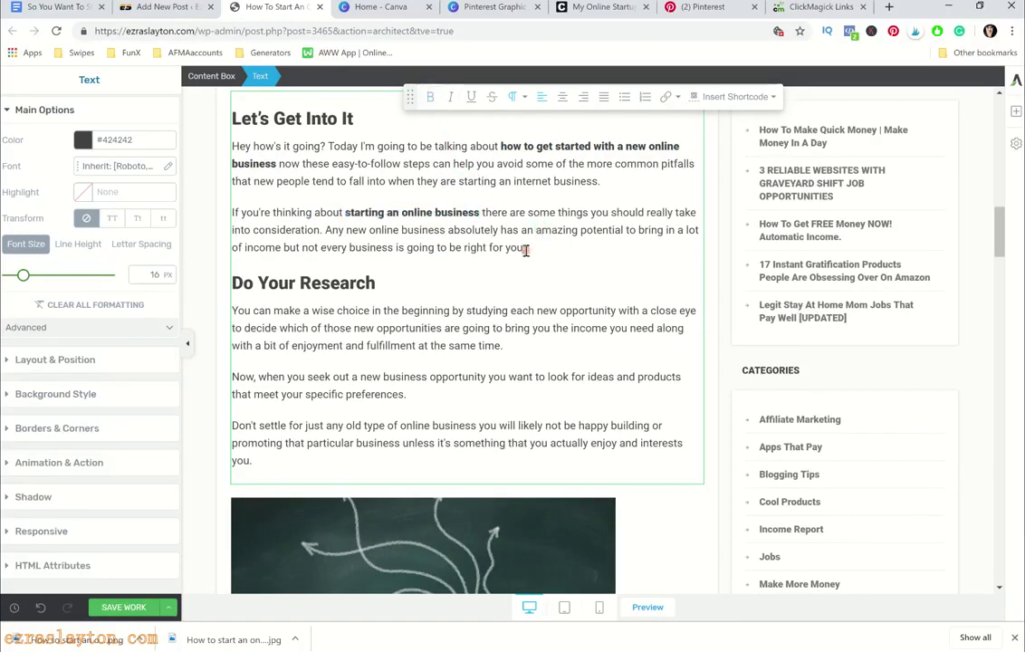
scroll(526, 251, down, 3)
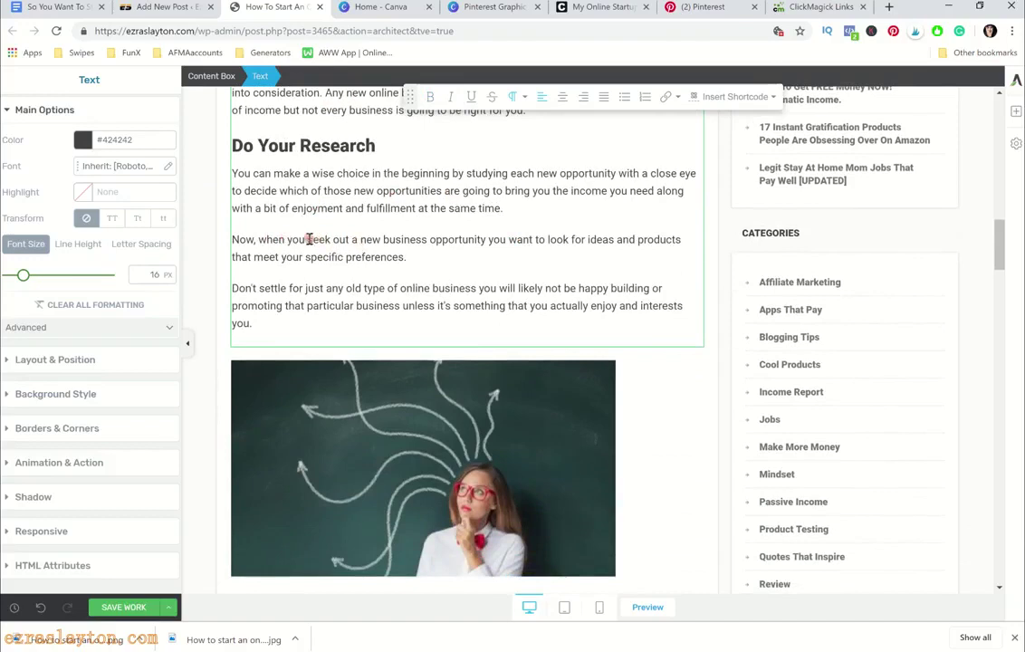
drag(362, 242, 487, 241)
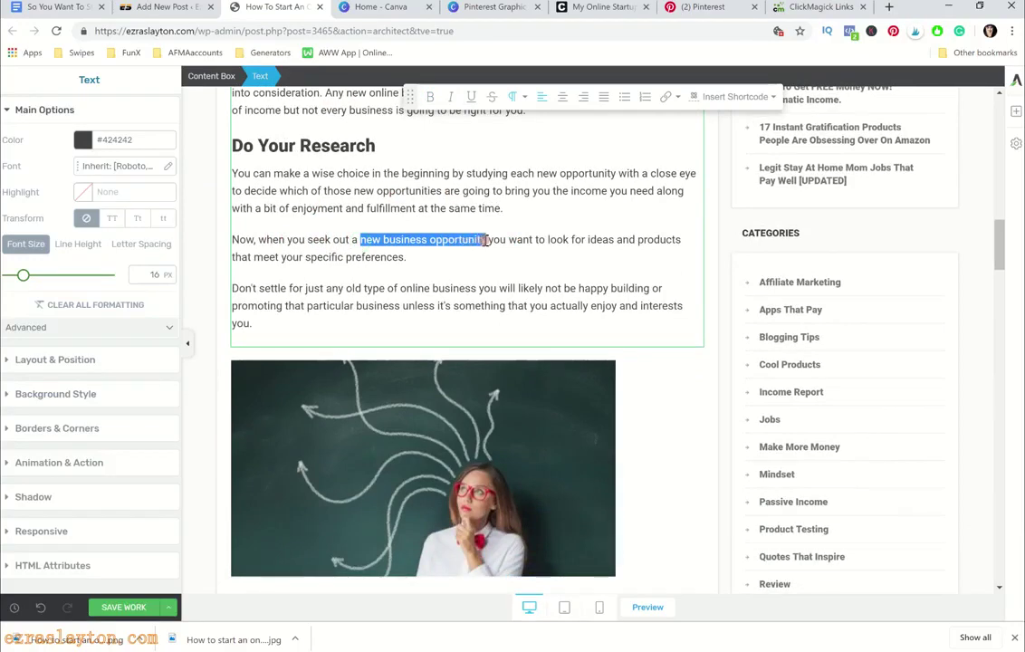
click(431, 96)
click(437, 190)
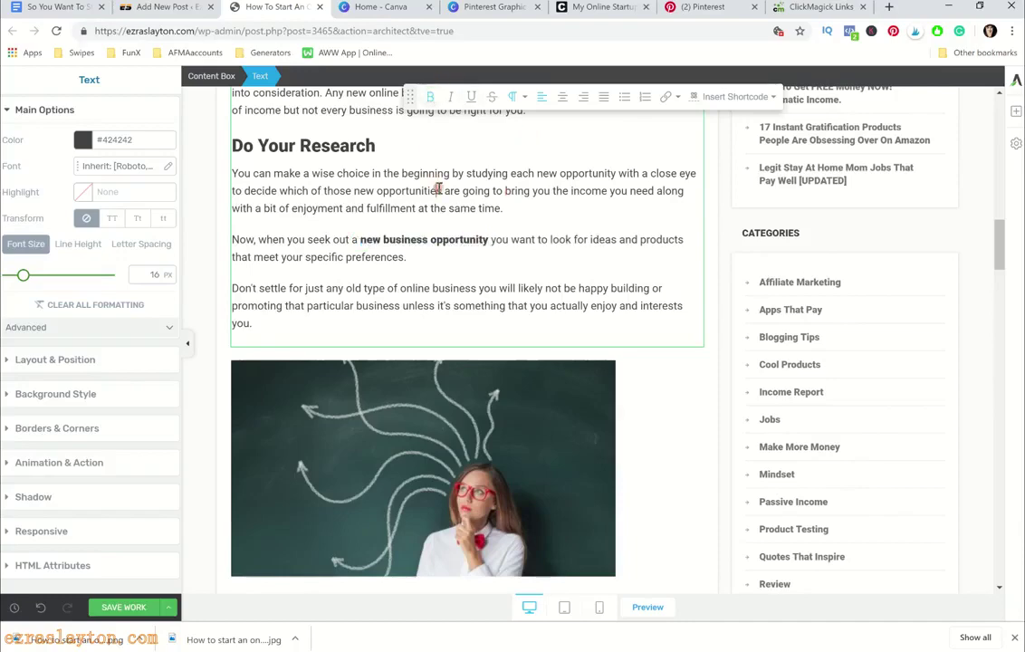
Italicise 'online business', then bold the build-wealth phrase and 'business opportunity' in the last paragraph
scroll(434, 232, down, 1)
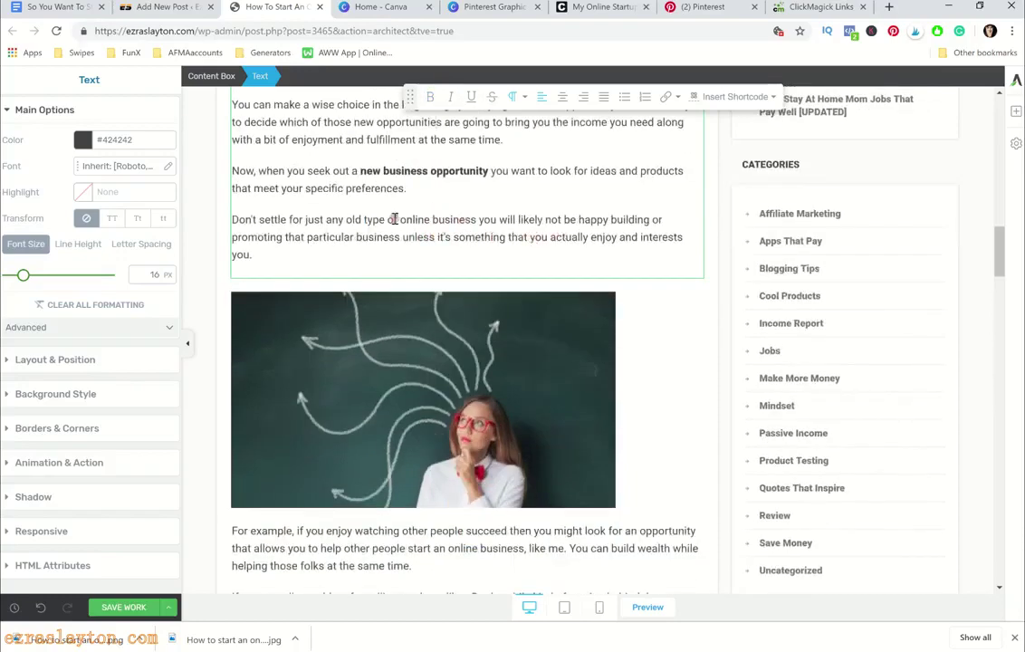
drag(412, 219, 480, 219)
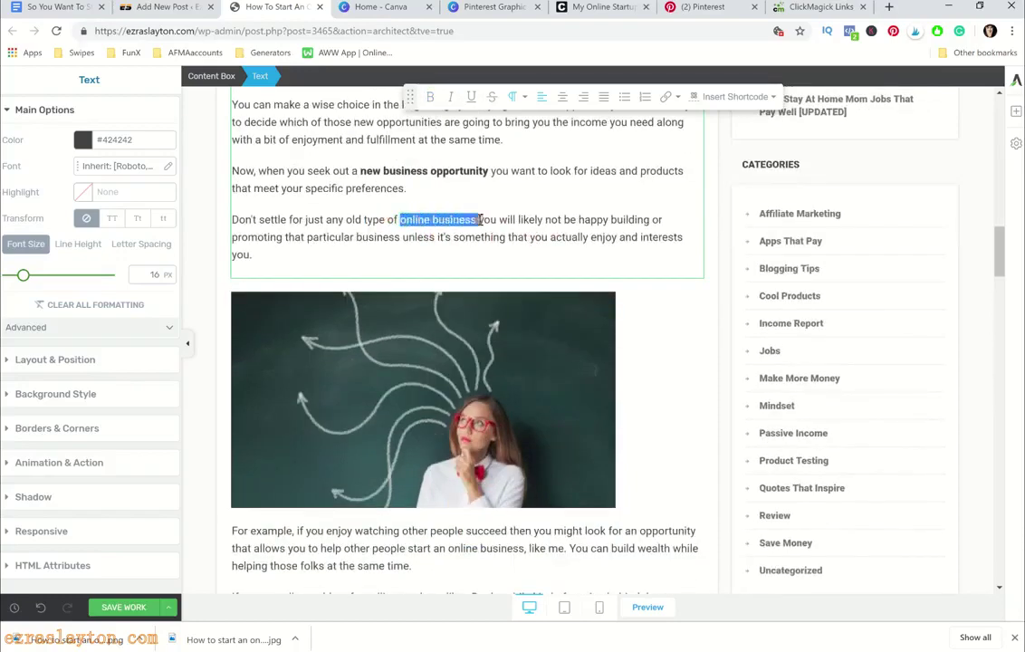
click(451, 97)
scroll(529, 265, down, 5)
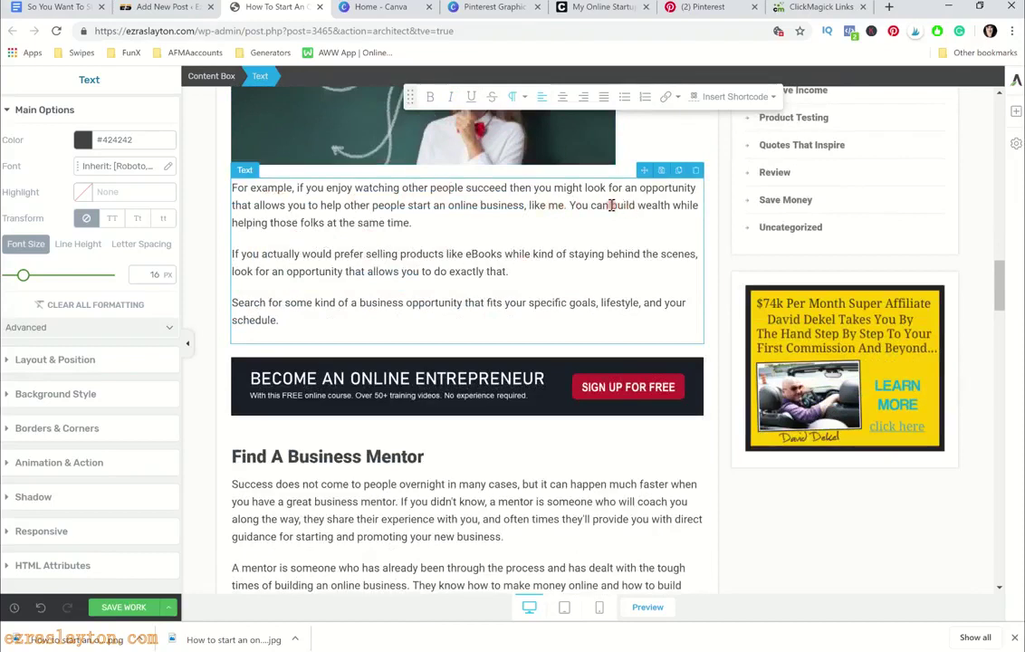
drag(611, 205, 413, 224)
click(430, 96)
click(522, 259)
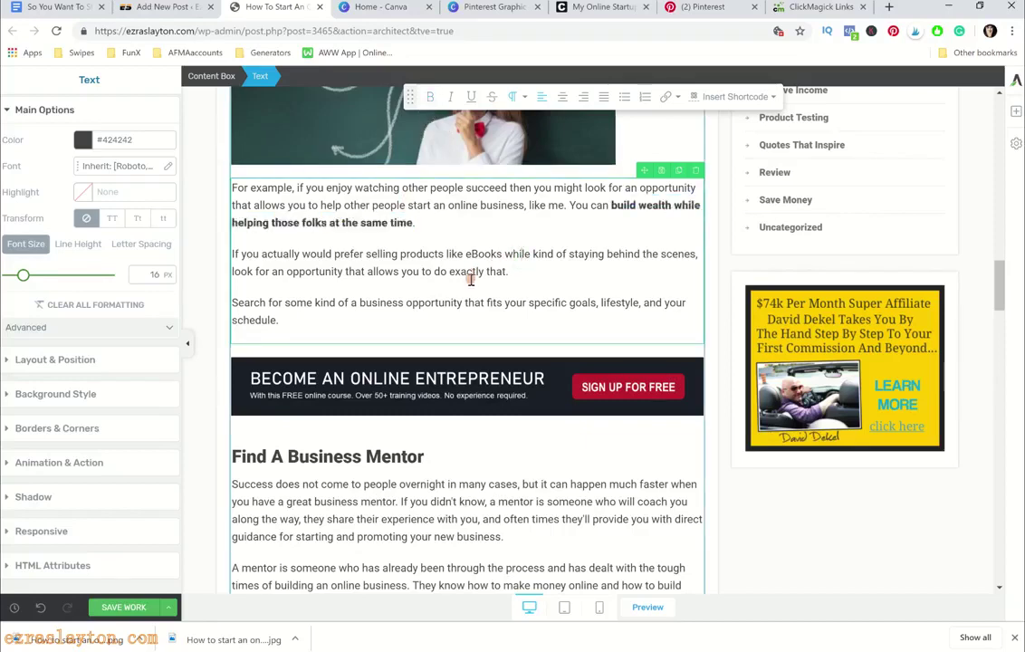
drag(362, 304, 465, 303)
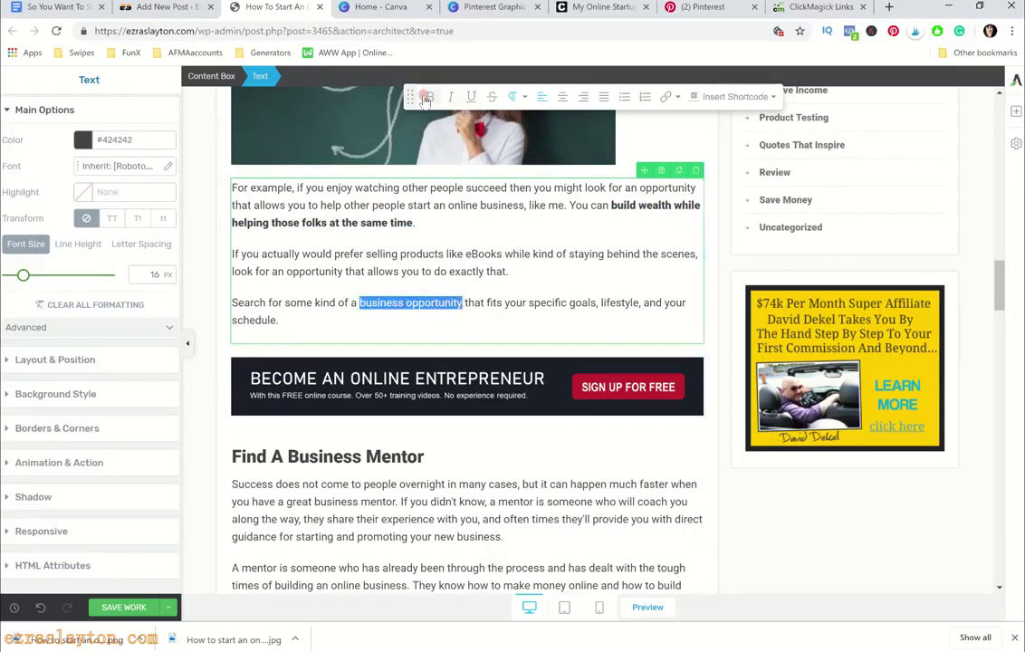
click(431, 96)
click(503, 256)
scroll(559, 288, up, 4)
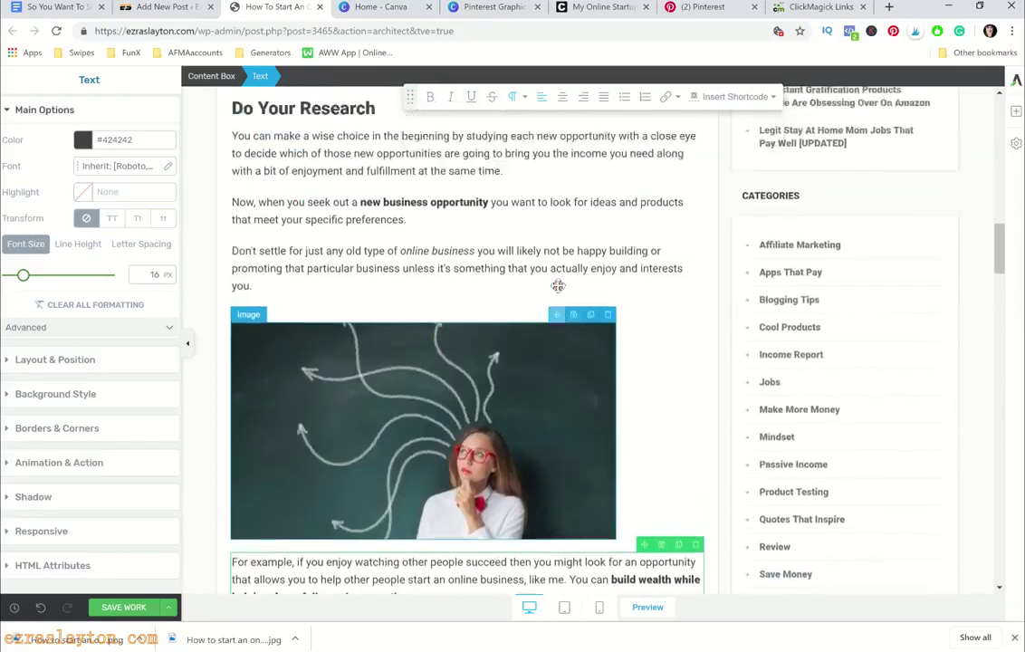
scroll(559, 283, down, 7)
Bold 'great business mentor' and 'starting and promoting your new business' in the mentor paragraph
scroll(558, 286, down, 3)
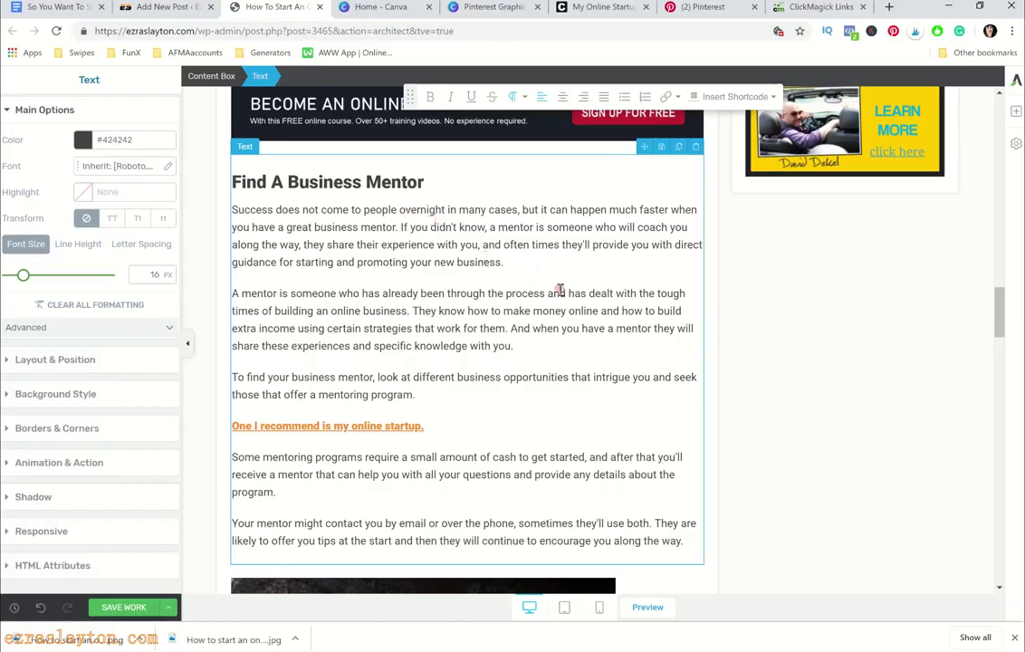
drag(461, 226, 429, 228)
drag(288, 228, 401, 230)
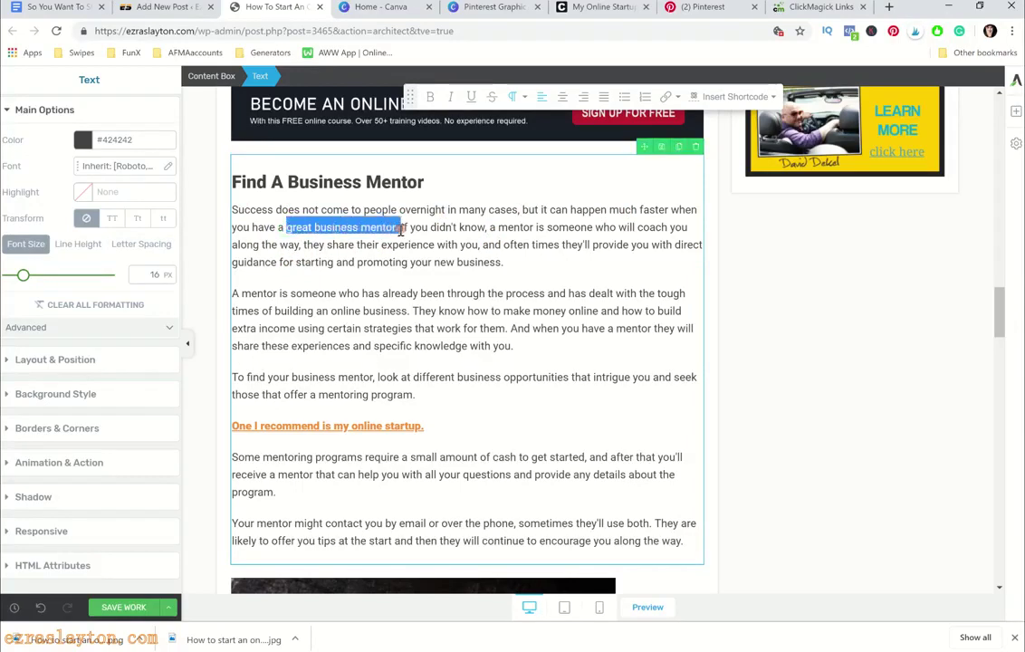
click(431, 96)
click(474, 217)
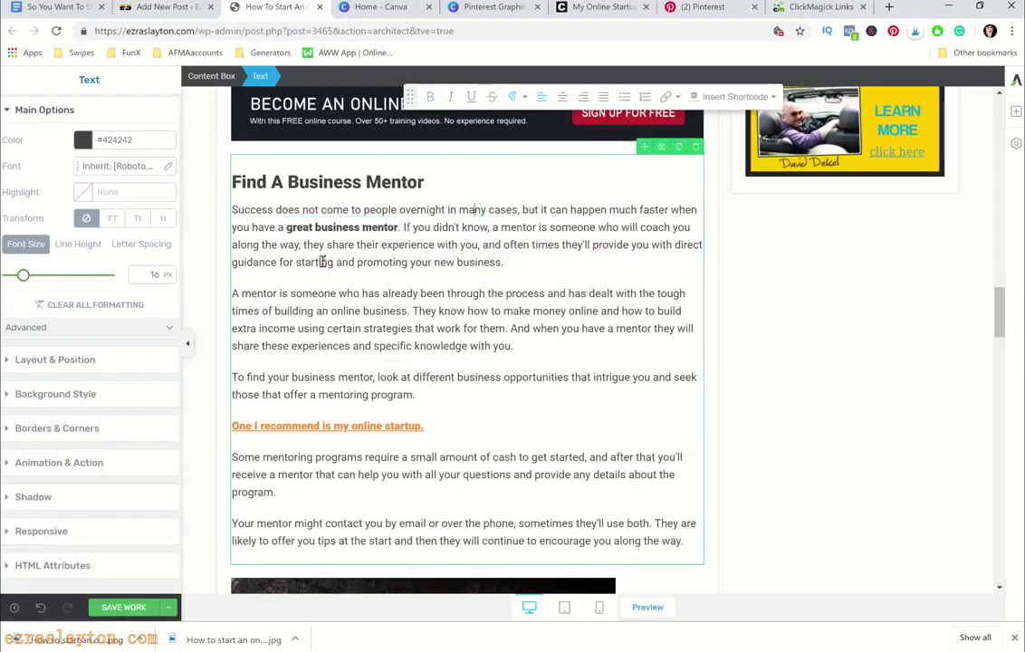
drag(294, 263, 515, 262)
click(431, 97)
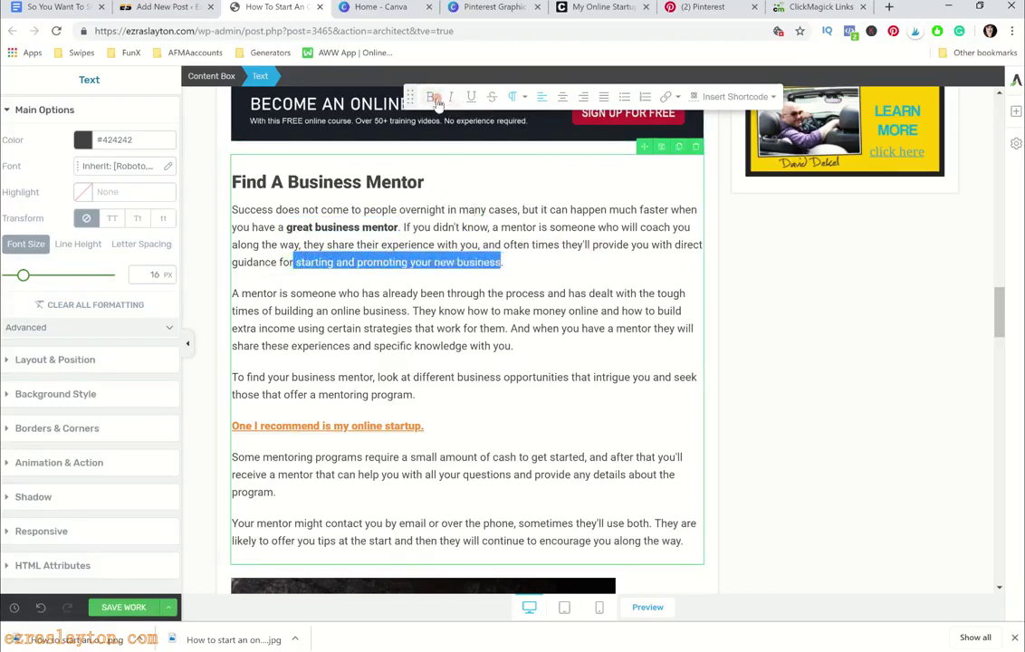
click(444, 181)
Select 'how to make money online' for linking and open a new browser tab
scroll(274, 189, down, 2)
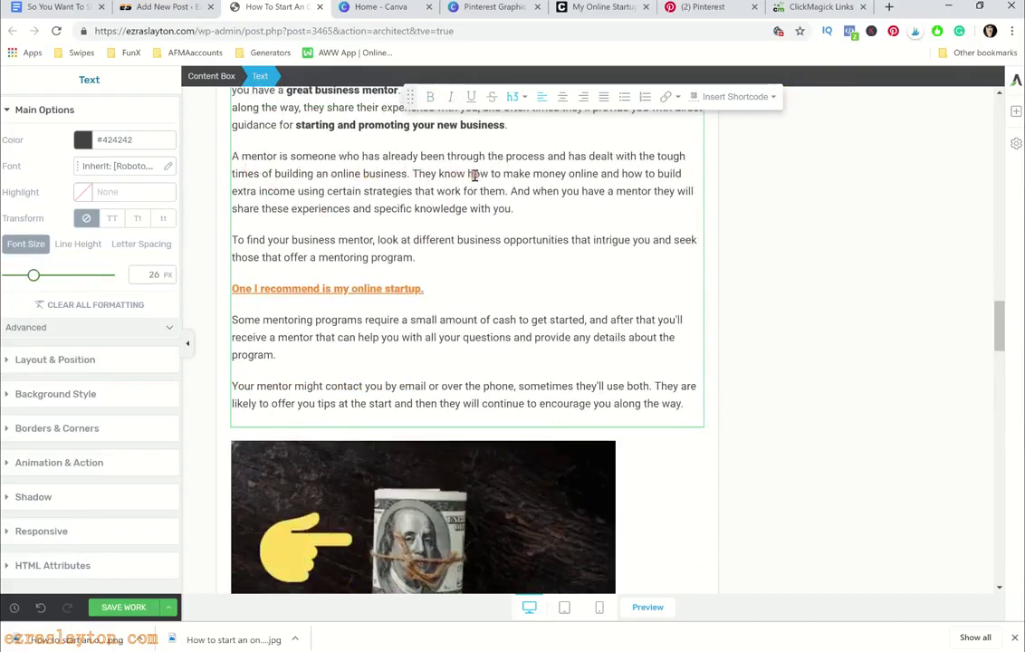
drag(468, 174, 604, 175)
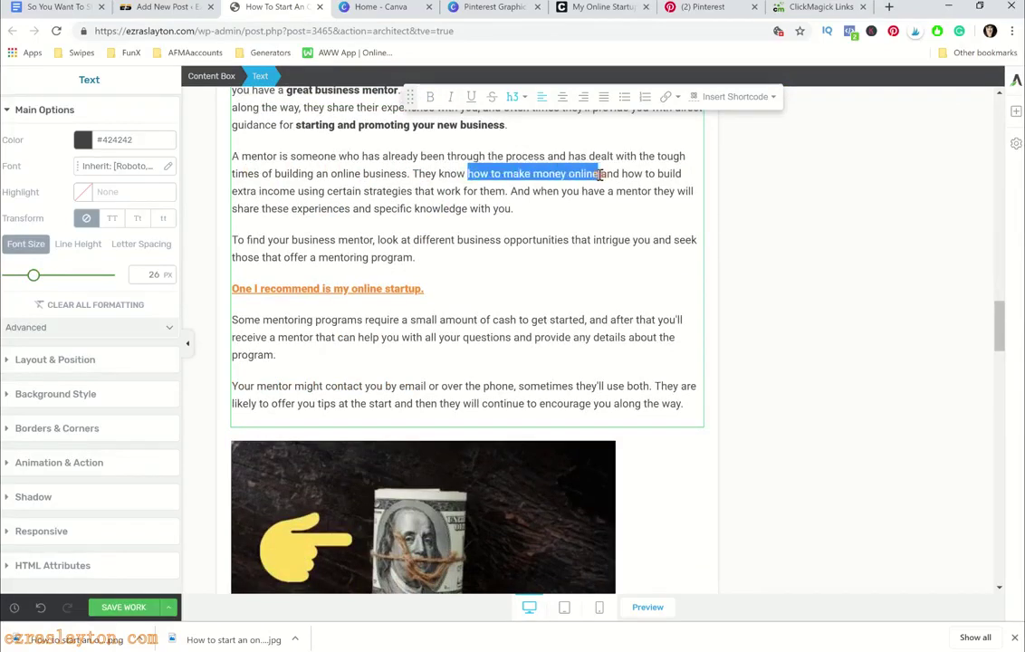
click(890, 8)
Load the '32 Ways To Make Extra Money Now' post from the 'make' address suggestion and select its URL
text(m)
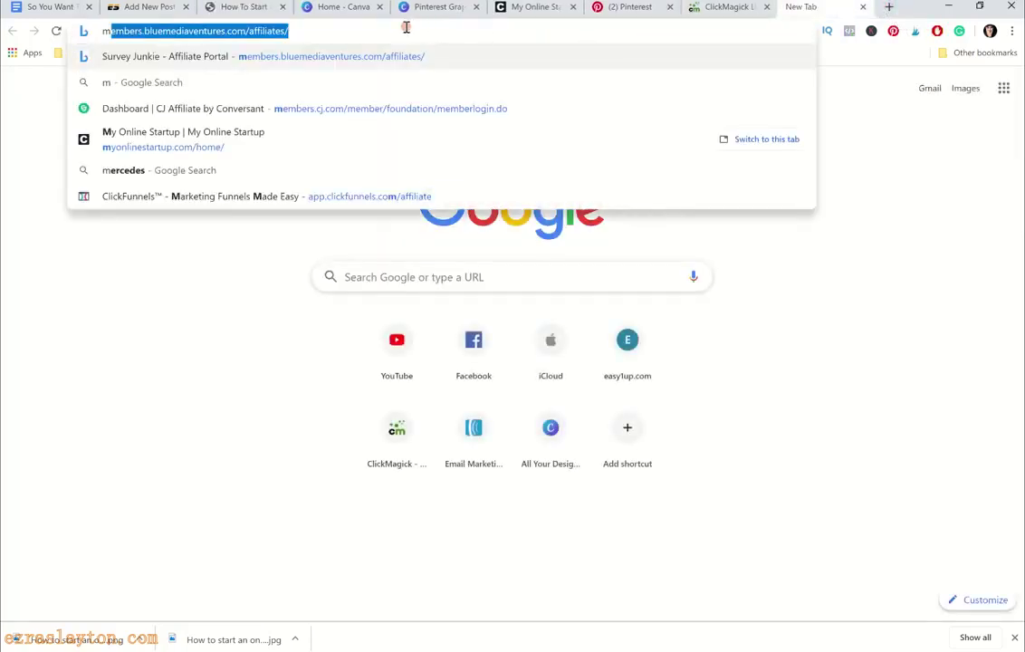
key(BackSpace)
key(BackSpace)
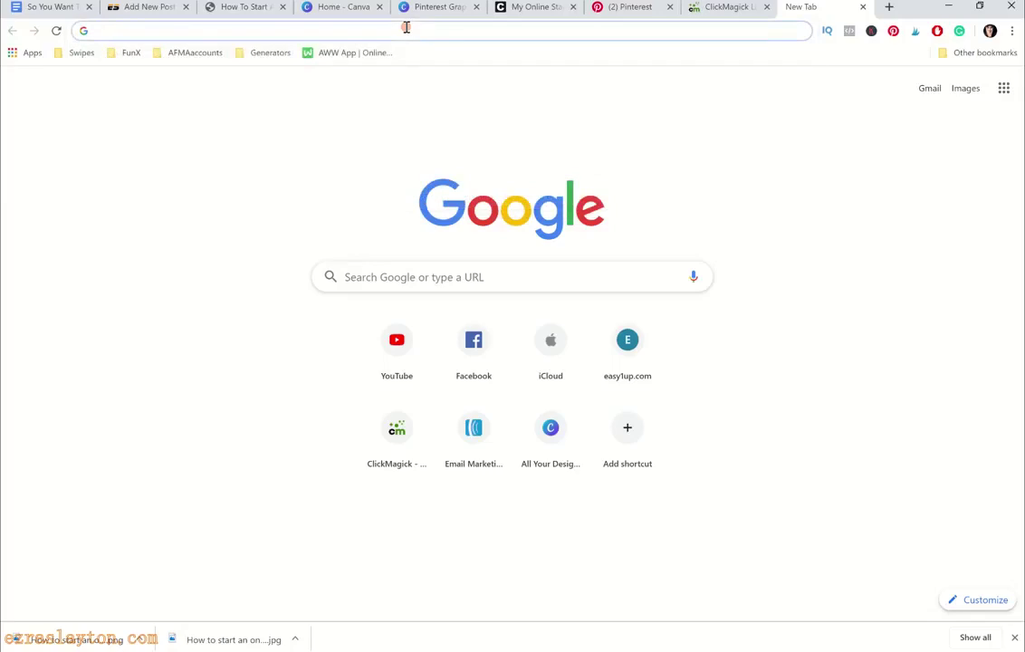
text(make)
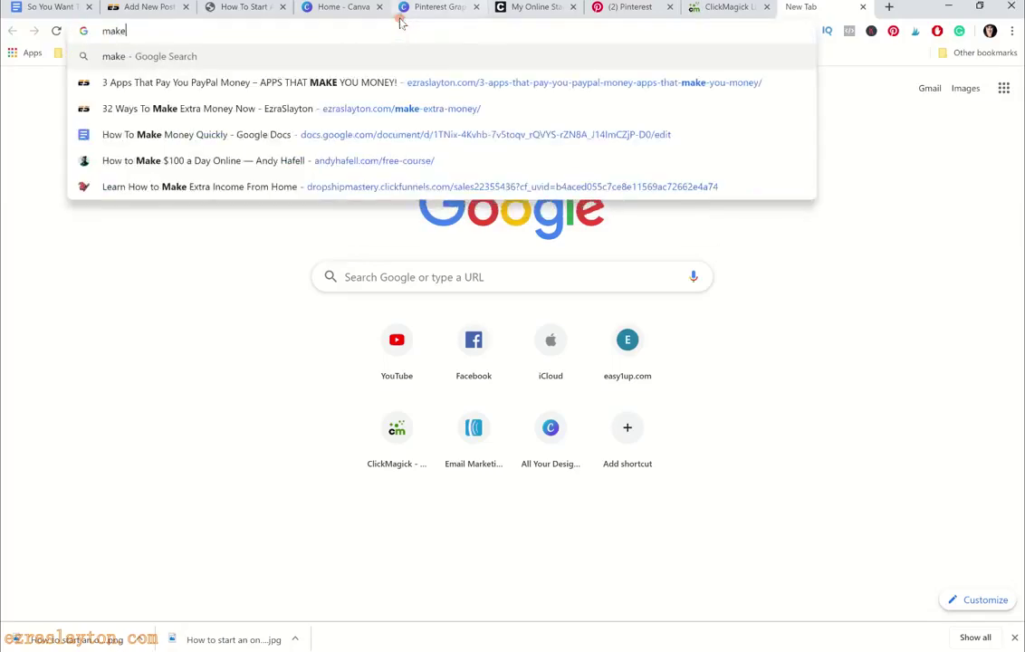
click(276, 108)
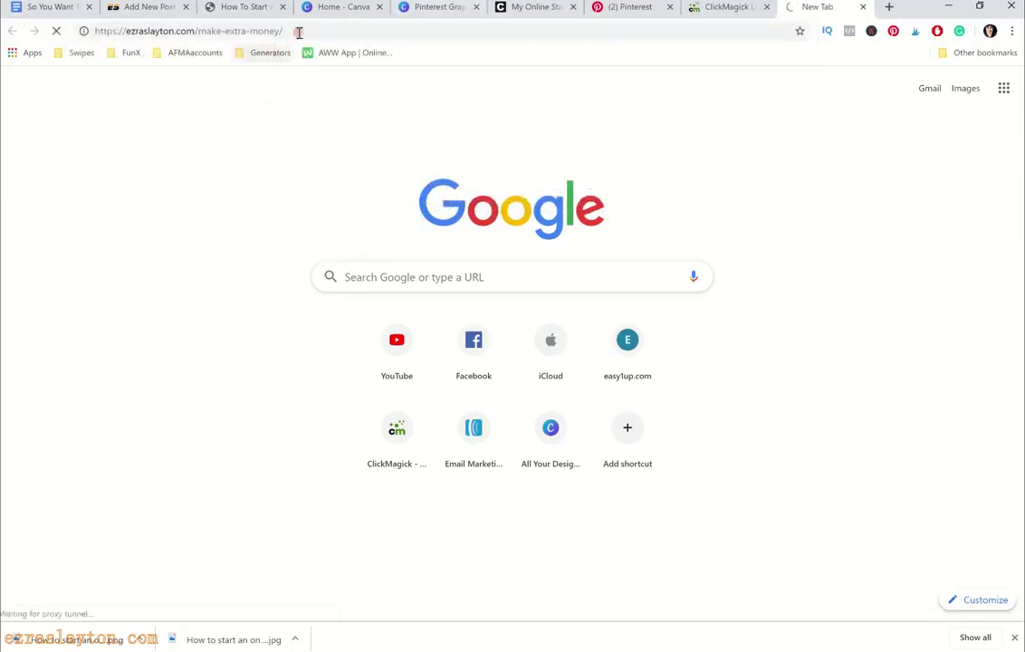
click(252, 34)
right_click(252, 35)
Copy the make-extra-money post URL and link 'how to make money online' to it without nofollow
click(317, 108)
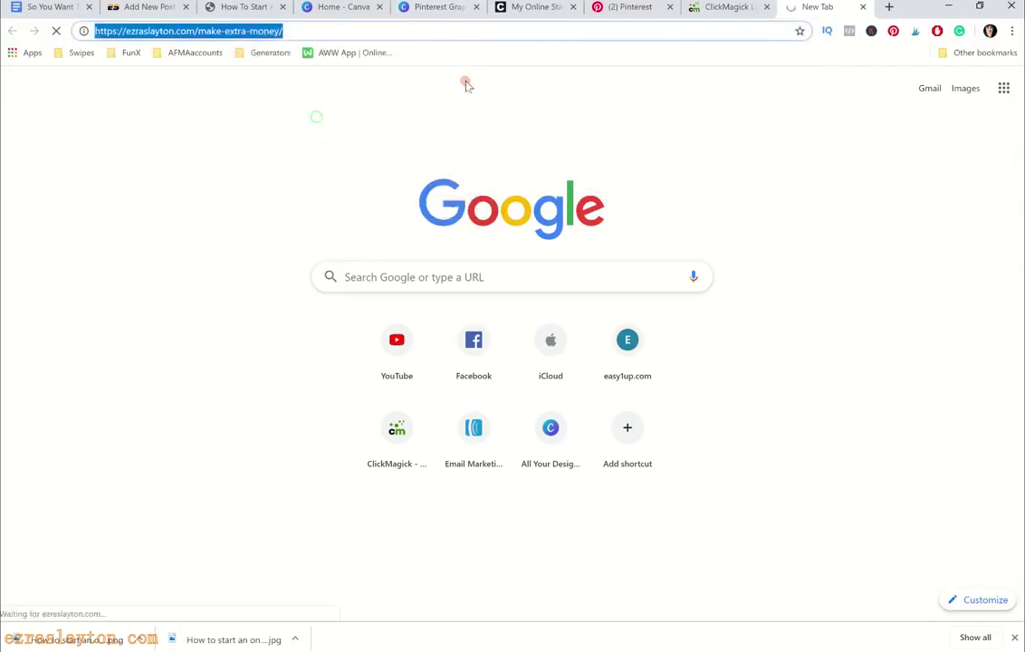
click(863, 8)
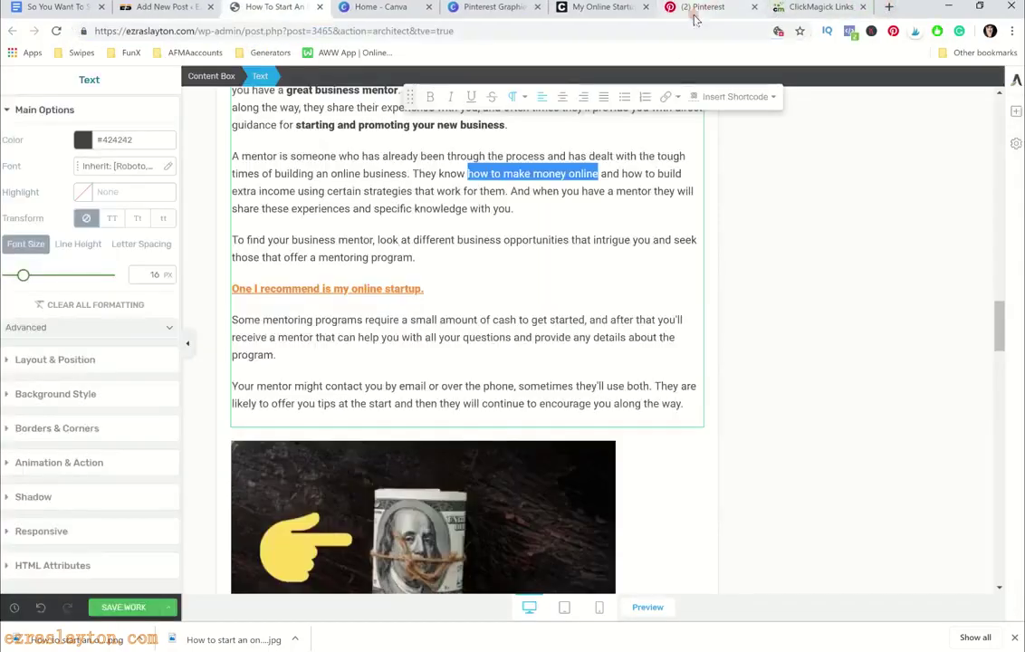
click(678, 94)
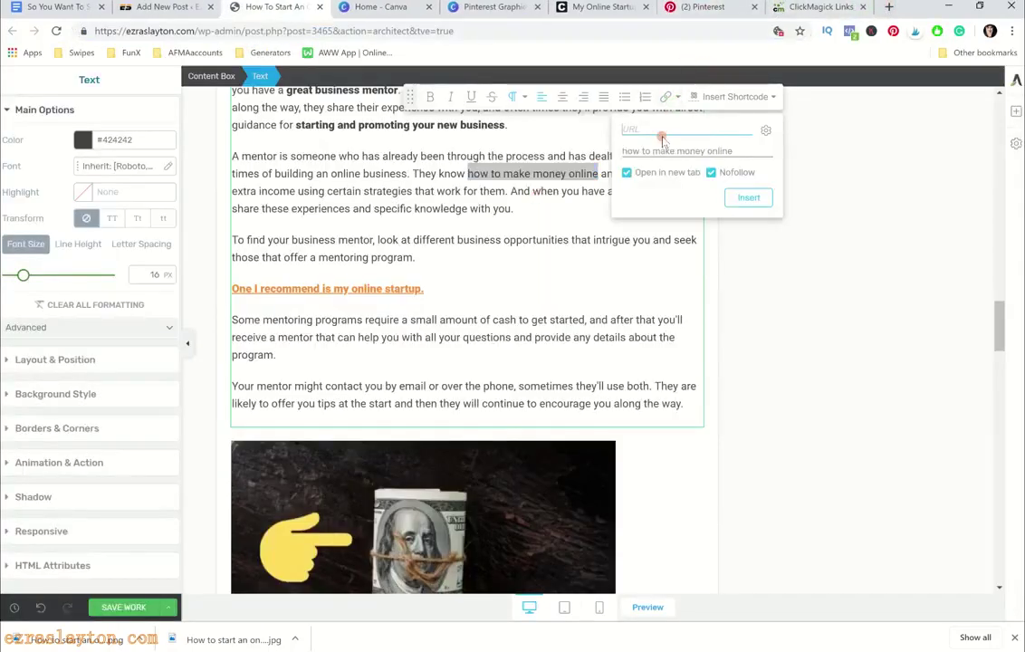
key(ctrl+v)
click(712, 173)
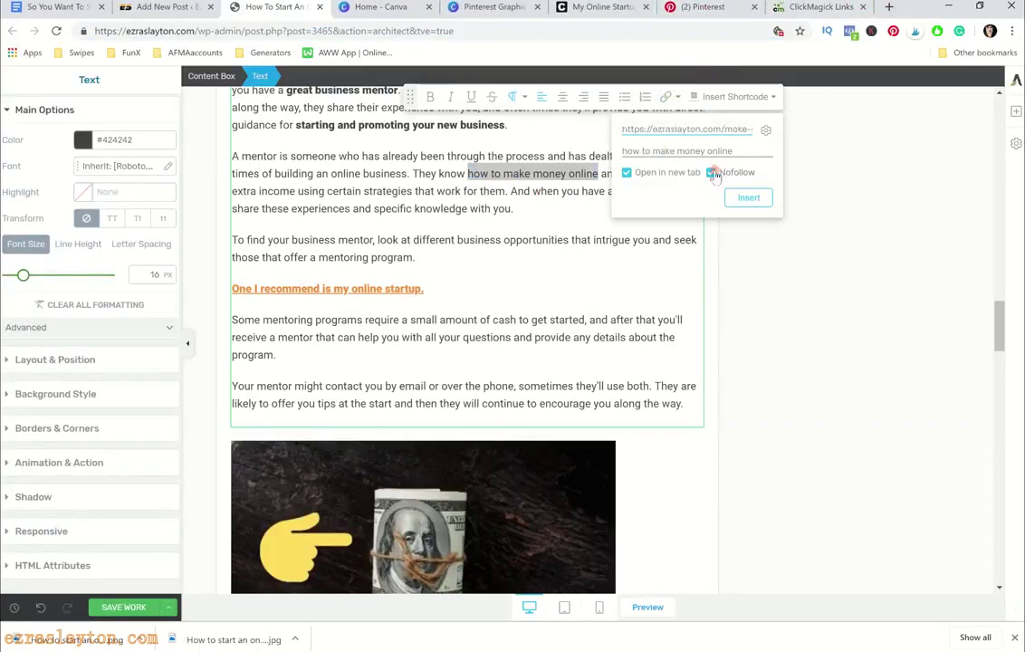
click(713, 173)
click(748, 198)
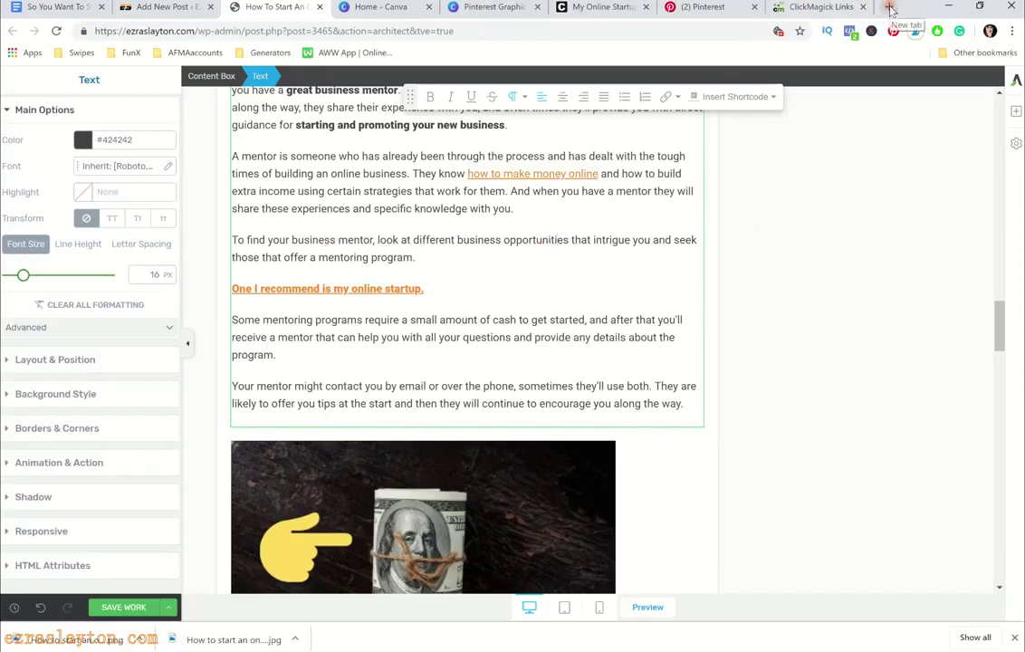
click(157, 8)
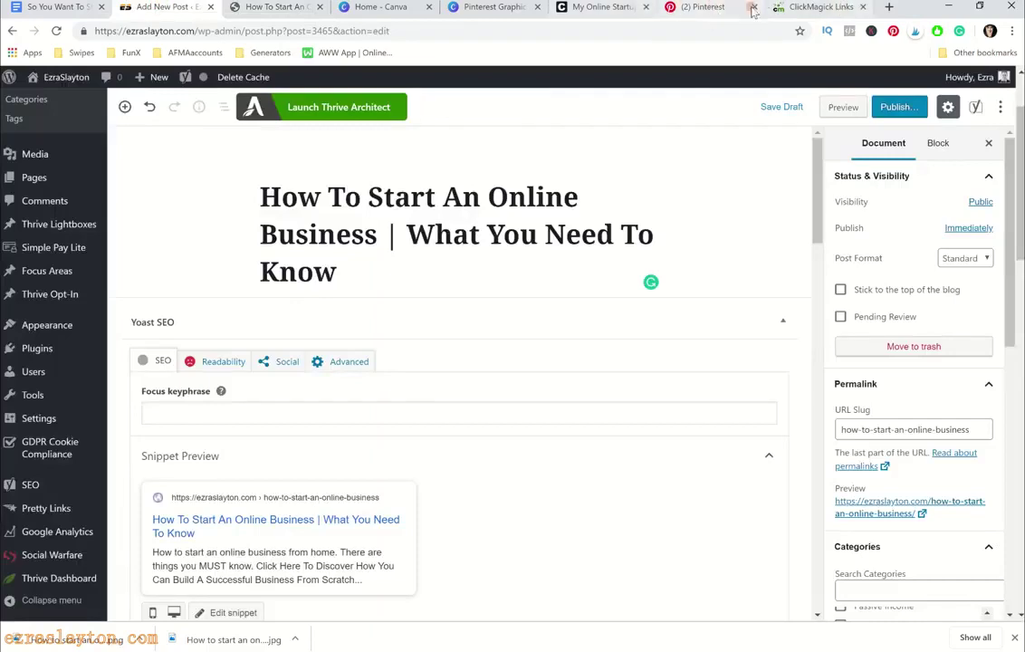
Open the Posts list in a new tab and search it for 'affiliate marketing'
mouse_move(63, 79)
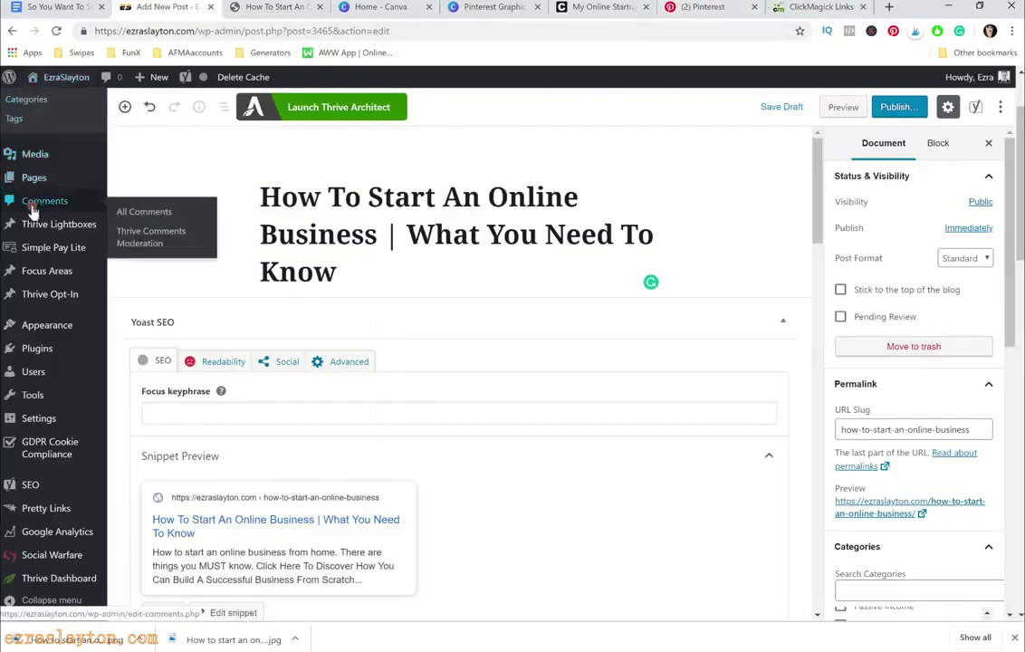
mouse_move(34, 185)
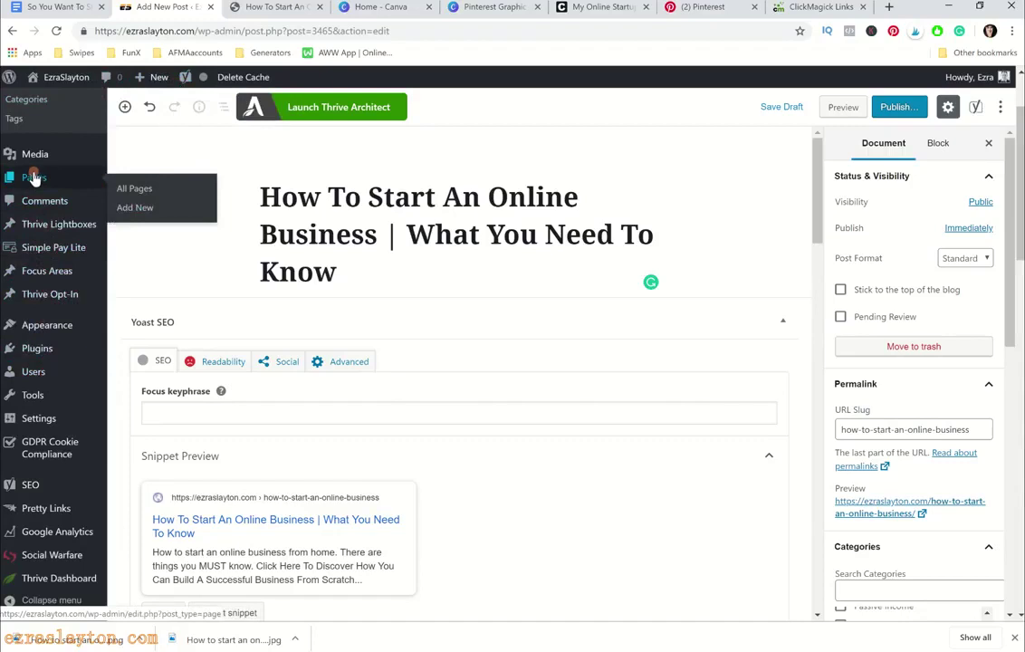
scroll(35, 186, up, 1)
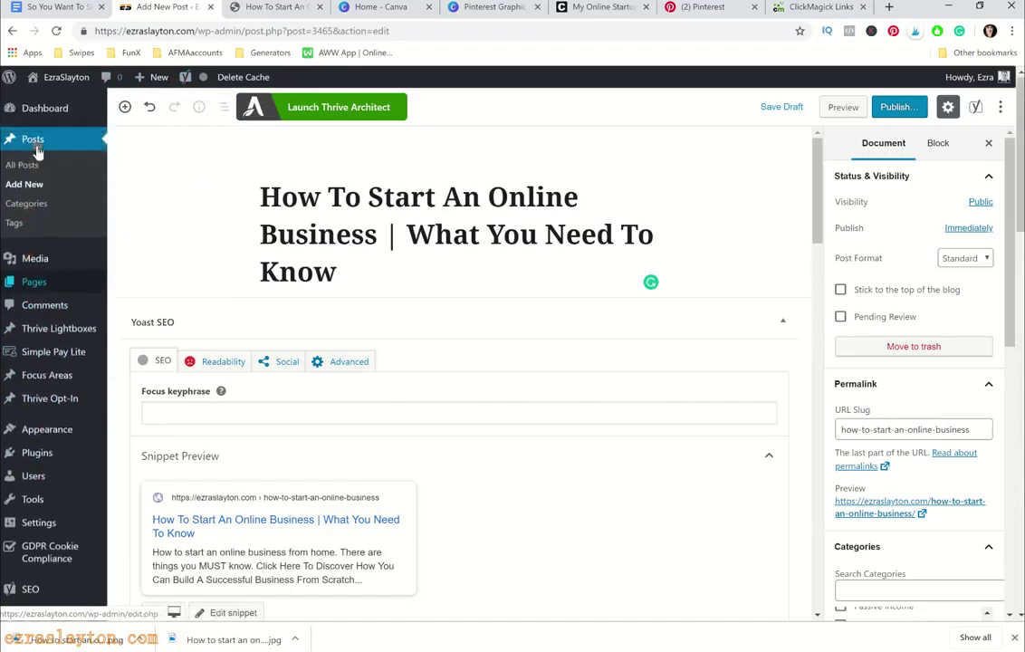
right_click(36, 142)
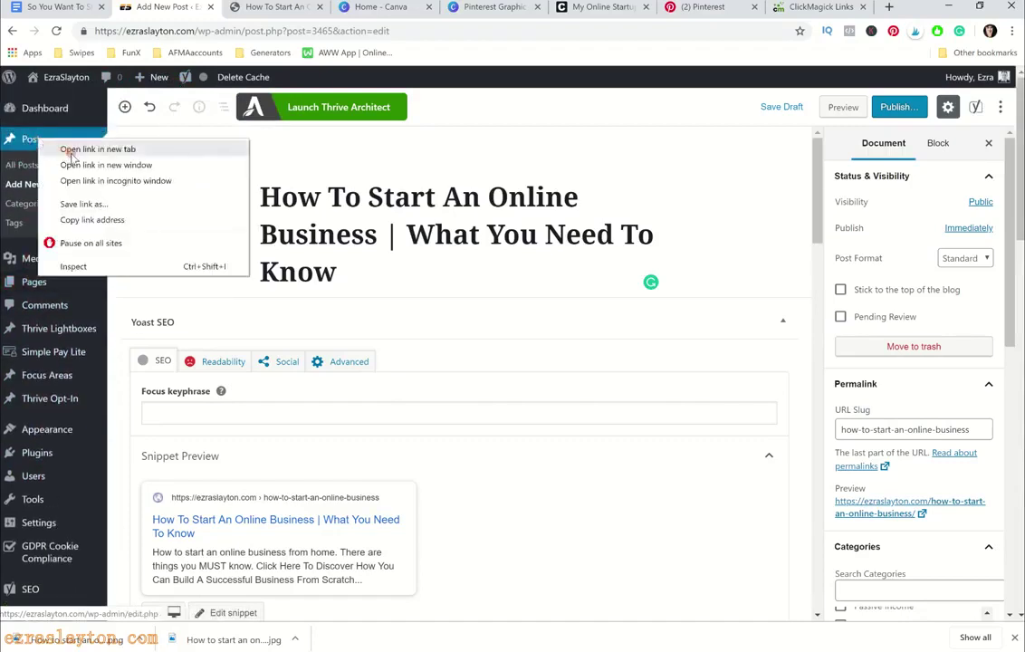
click(65, 147)
click(235, 8)
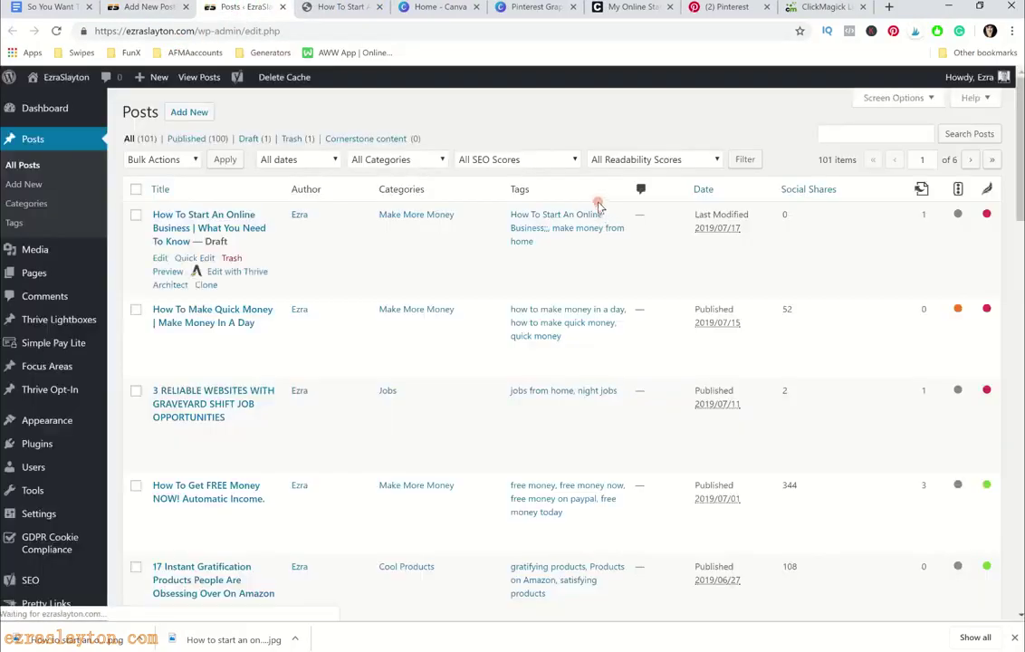
click(901, 133)
click(883, 172)
click(976, 134)
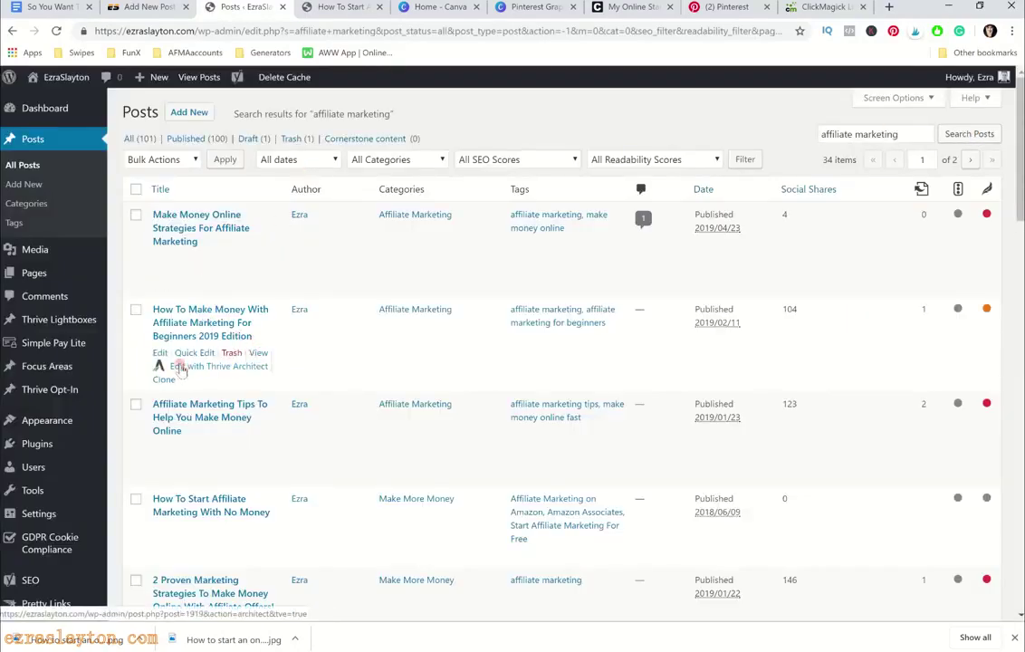
Copy the live URL of the affiliate-marketing beginners' 2019 Edition post, then close its tab
right_click(258, 354)
click(308, 361)
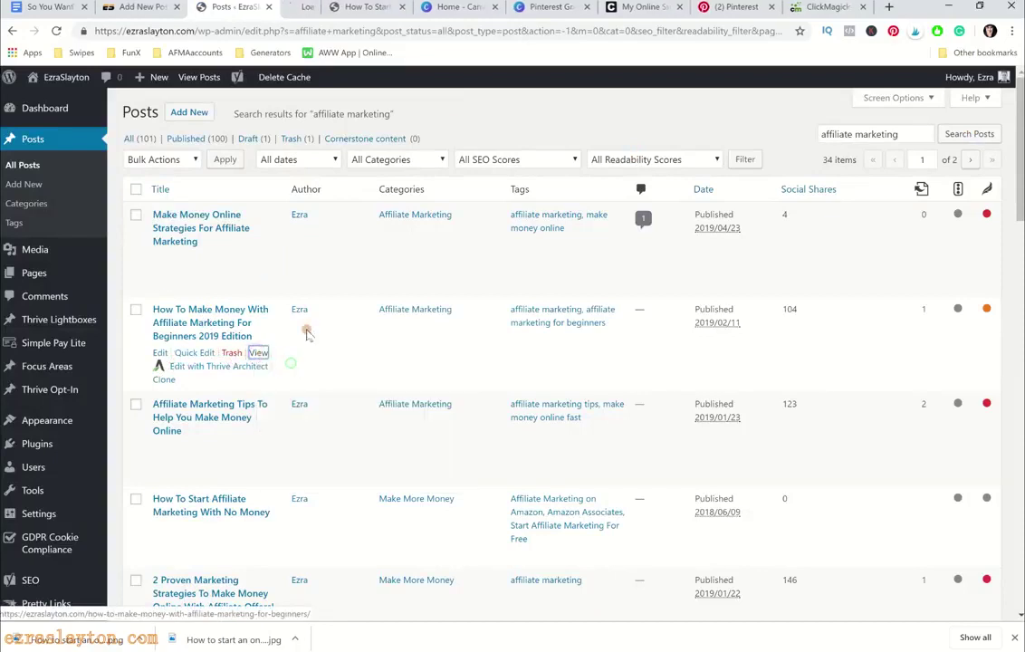
click(308, 8)
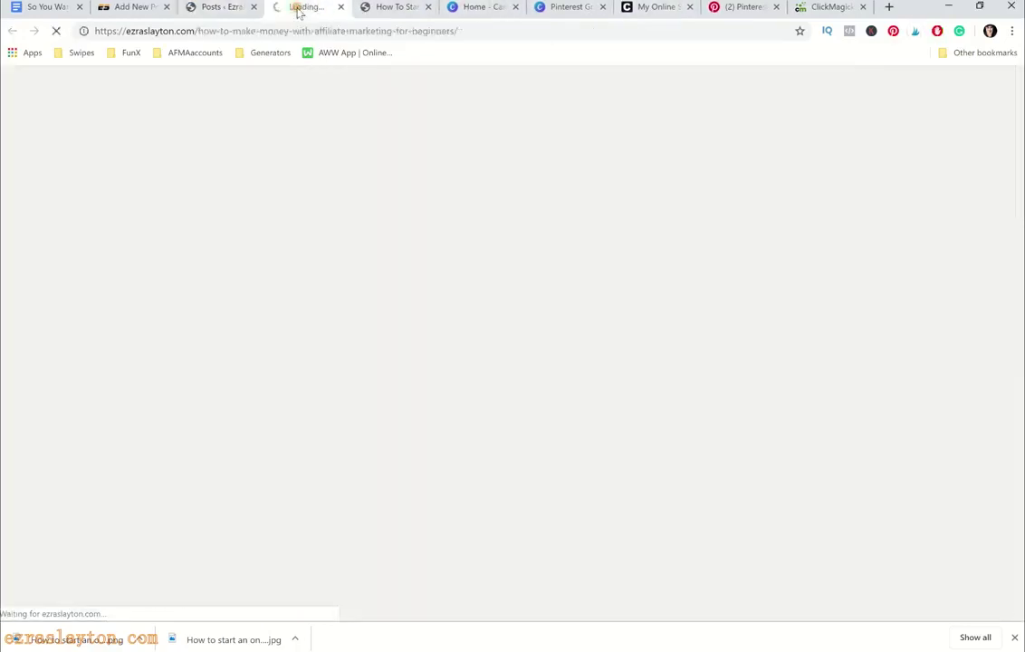
click(405, 33)
right_click(404, 32)
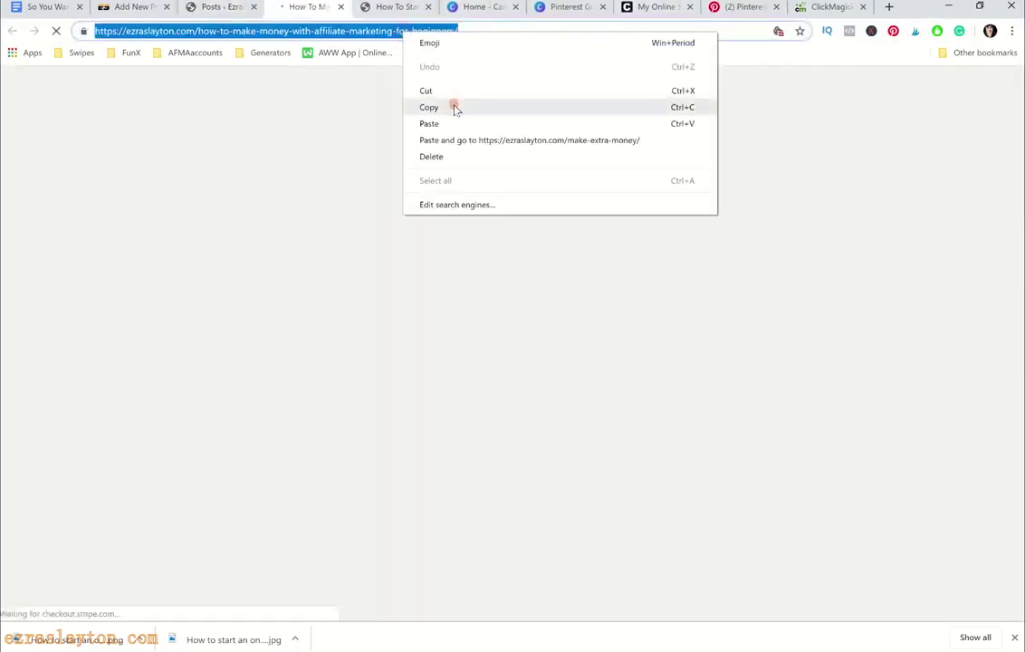
click(453, 106)
click(342, 7)
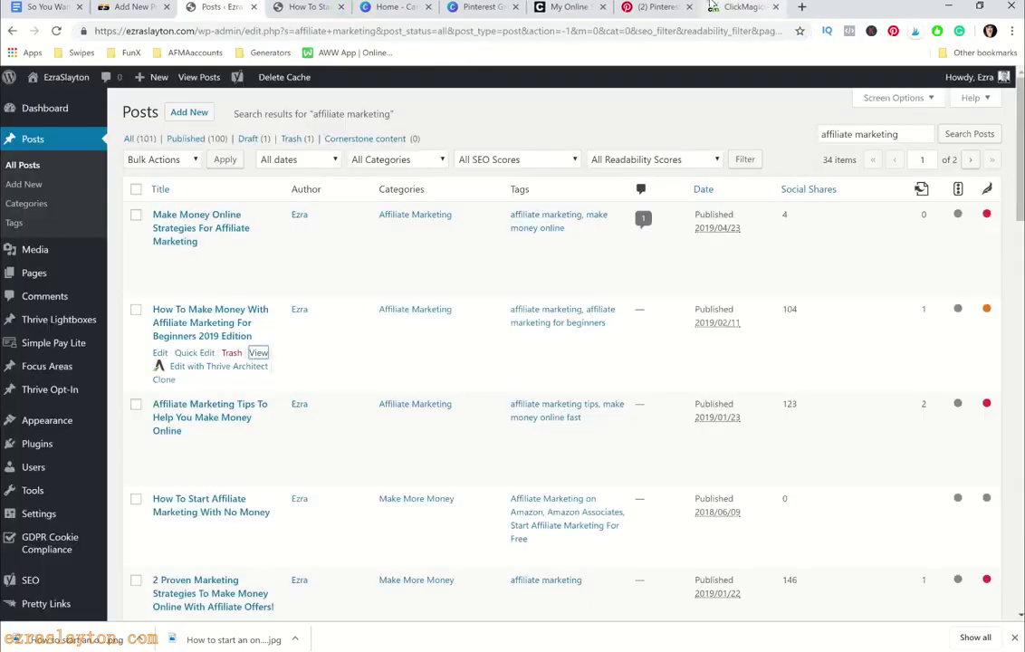
Link 'affiliate marketing' under Once Set Up, Keep Building to the pasted beginners' post URL, new tab
click(308, 7)
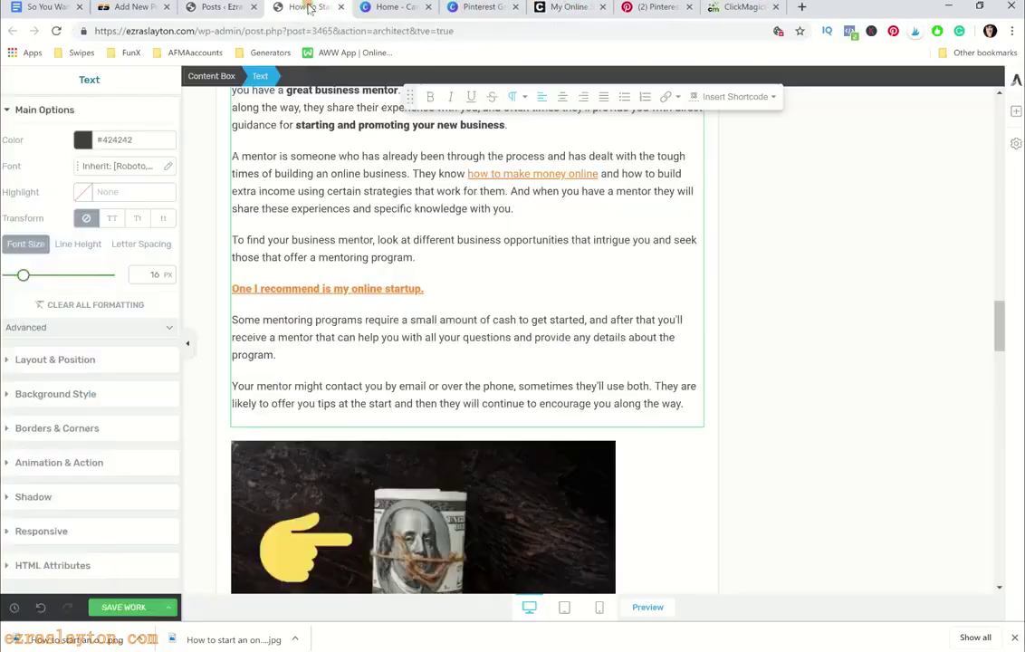
scroll(579, 348, down, 5)
scroll(584, 346, down, 8)
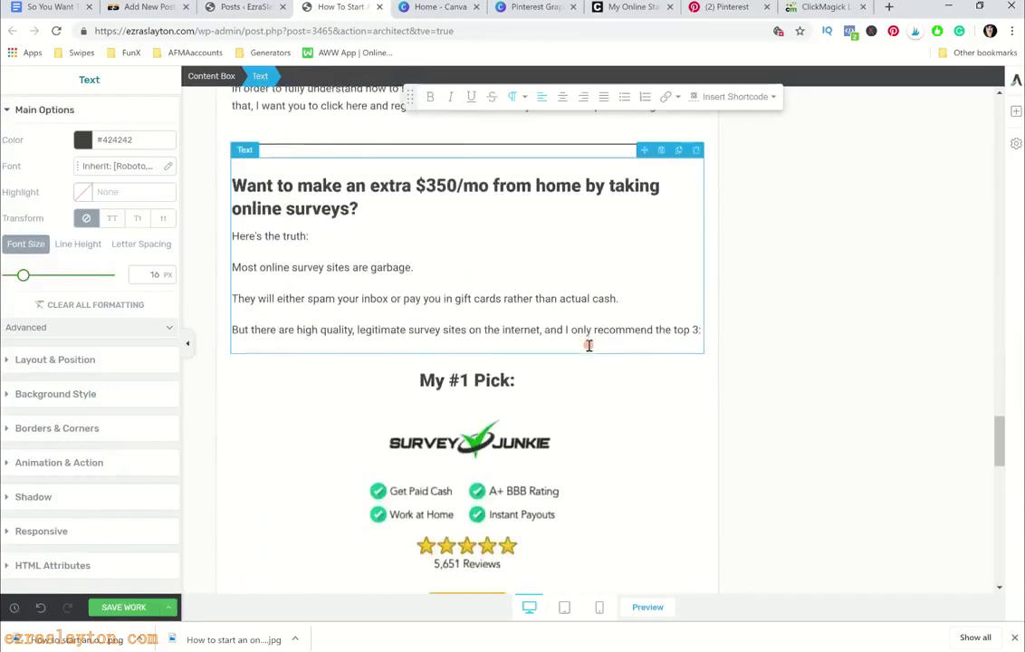
scroll(588, 343, up, 3)
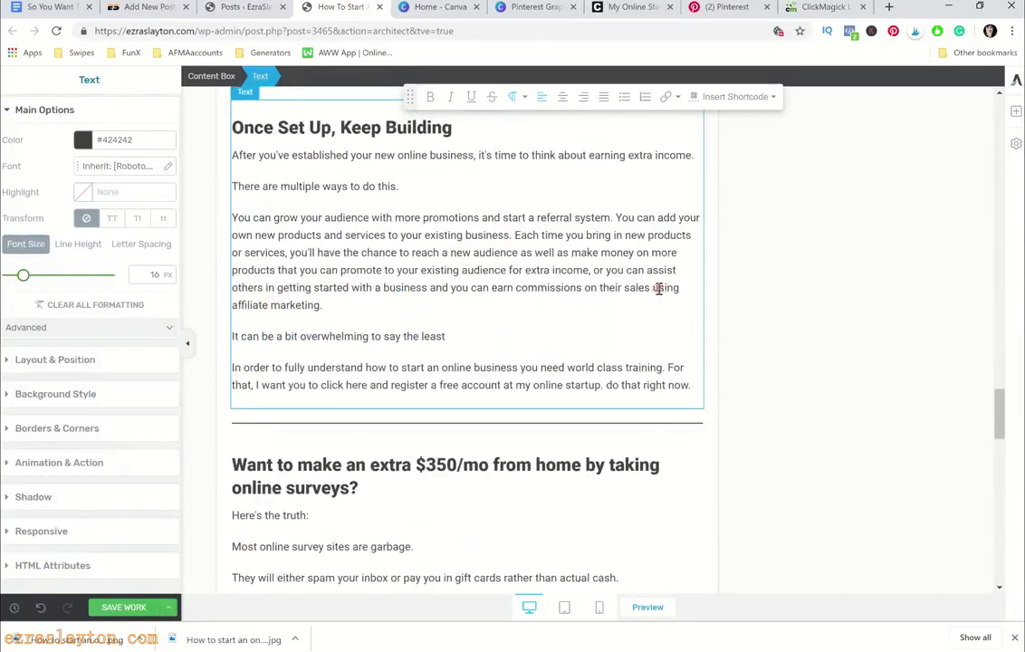
click(231, 307)
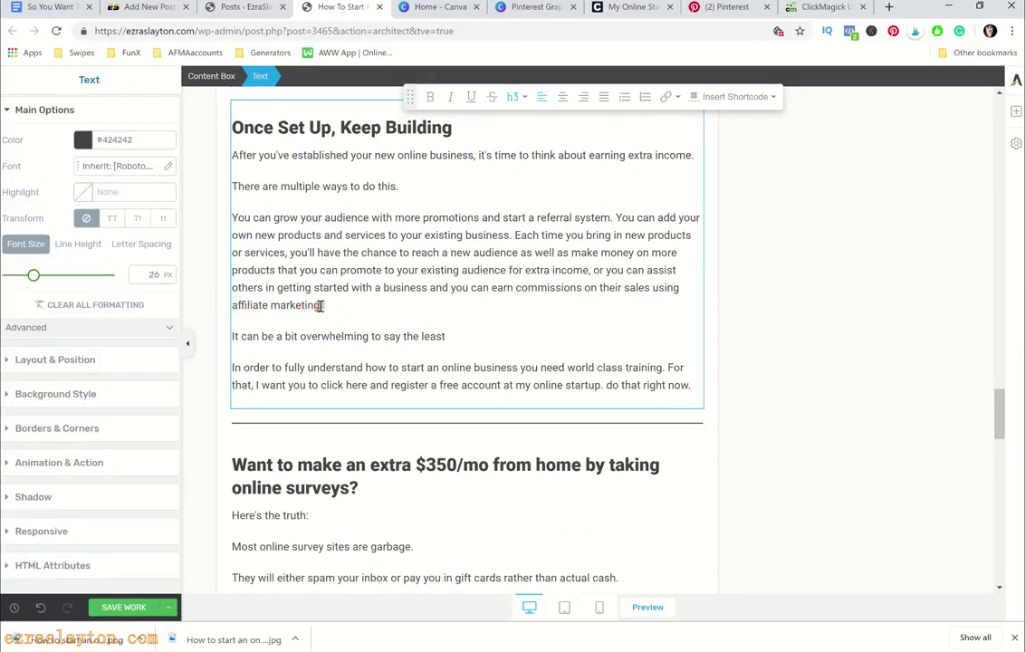
drag(321, 307, 229, 305)
click(670, 96)
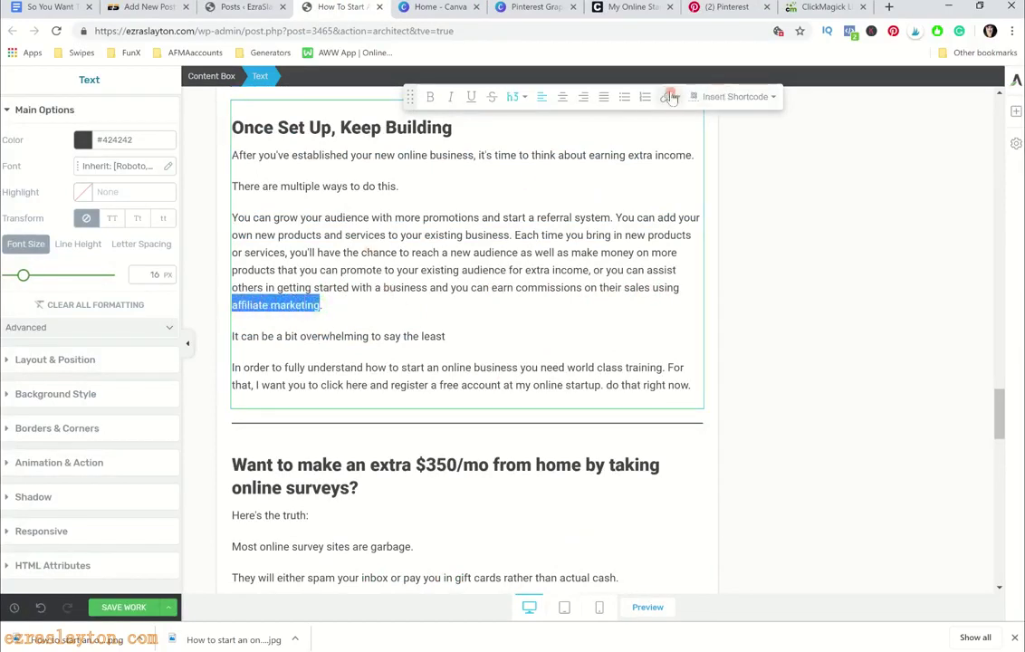
key(ctrl+v)
click(746, 195)
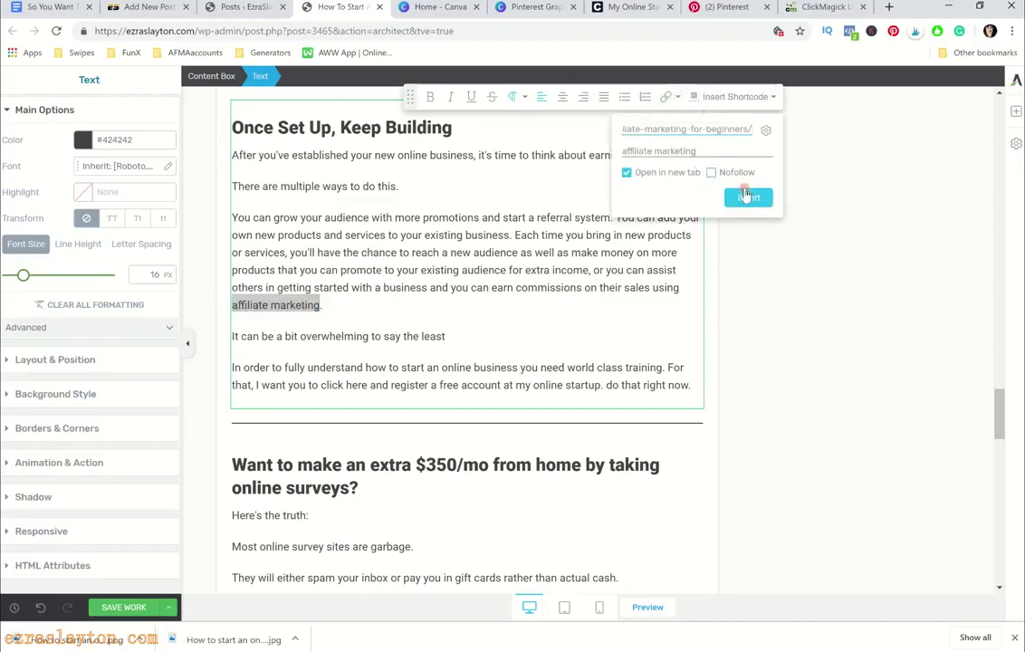
click(762, 273)
scroll(410, 280, up, 10)
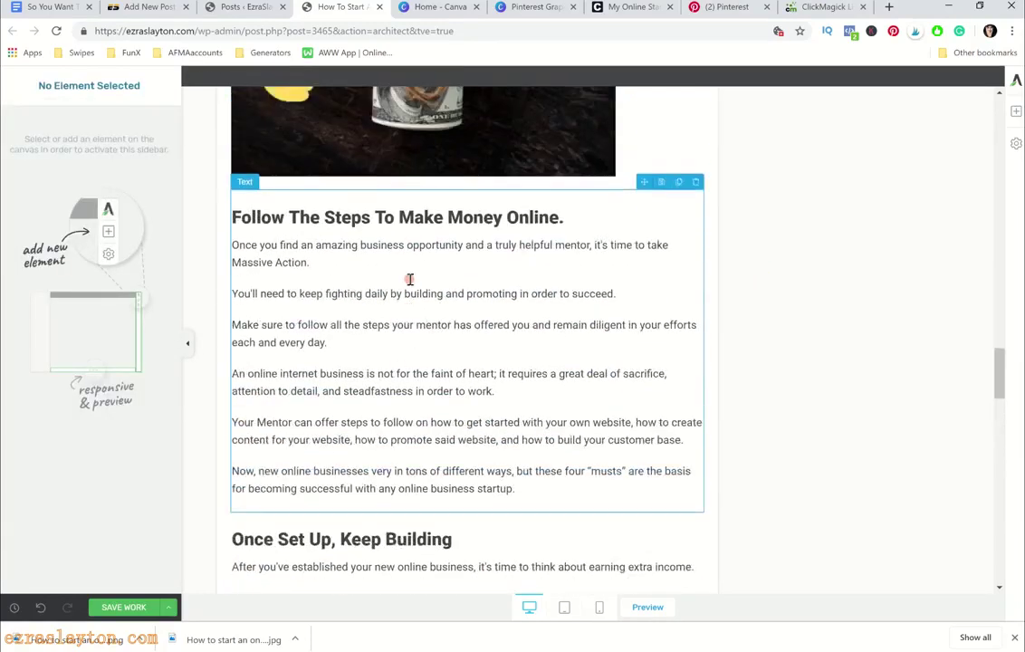
scroll(411, 281, up, 12)
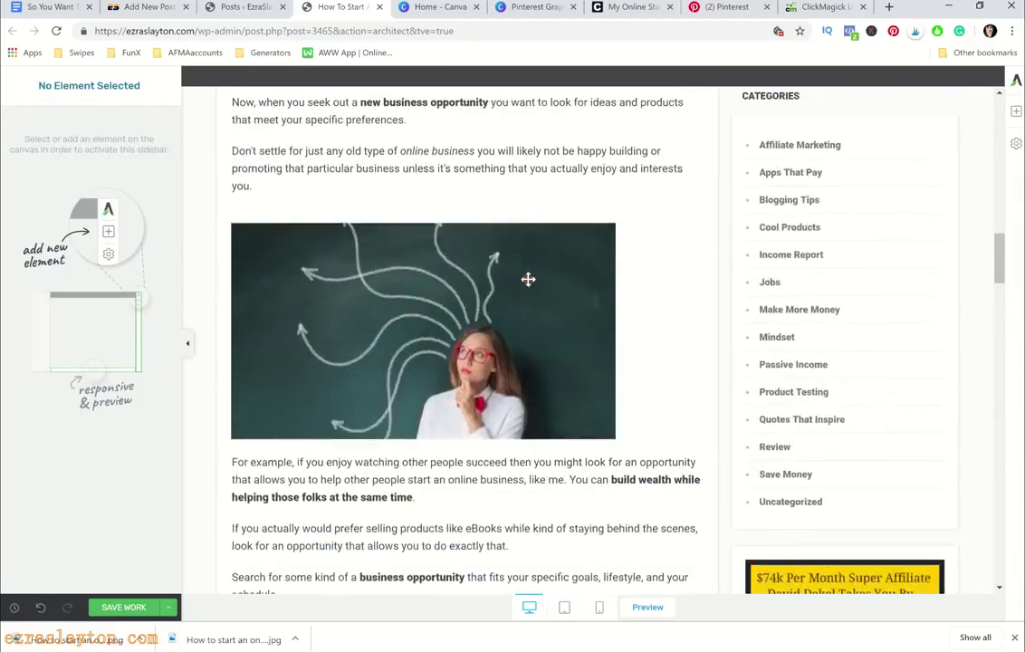
scroll(528, 280, up, 10)
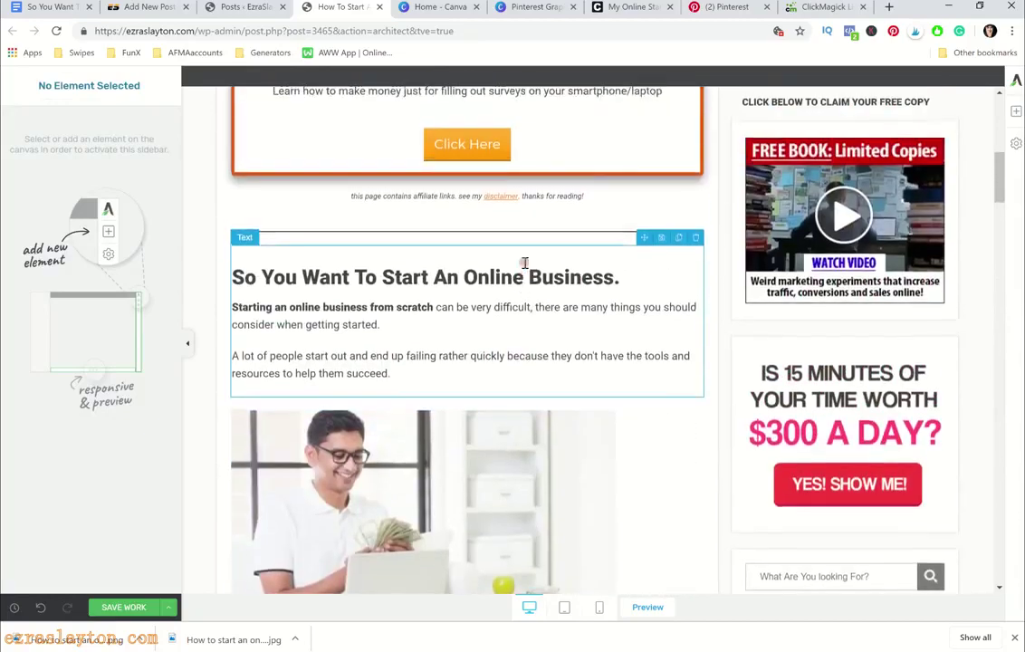
scroll(516, 271, down, 15)
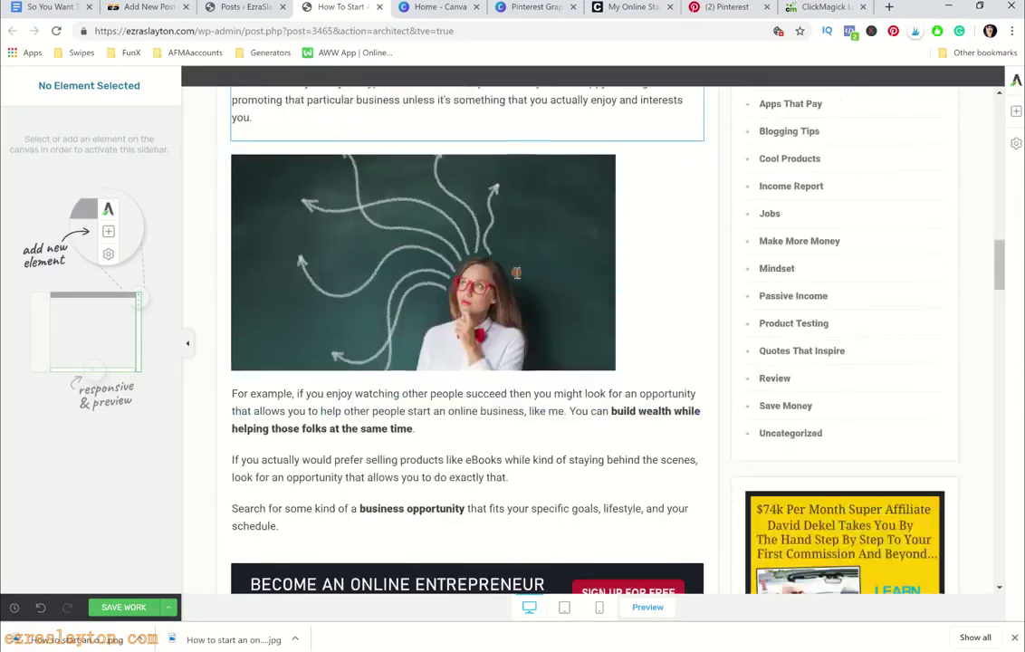
scroll(516, 271, down, 8)
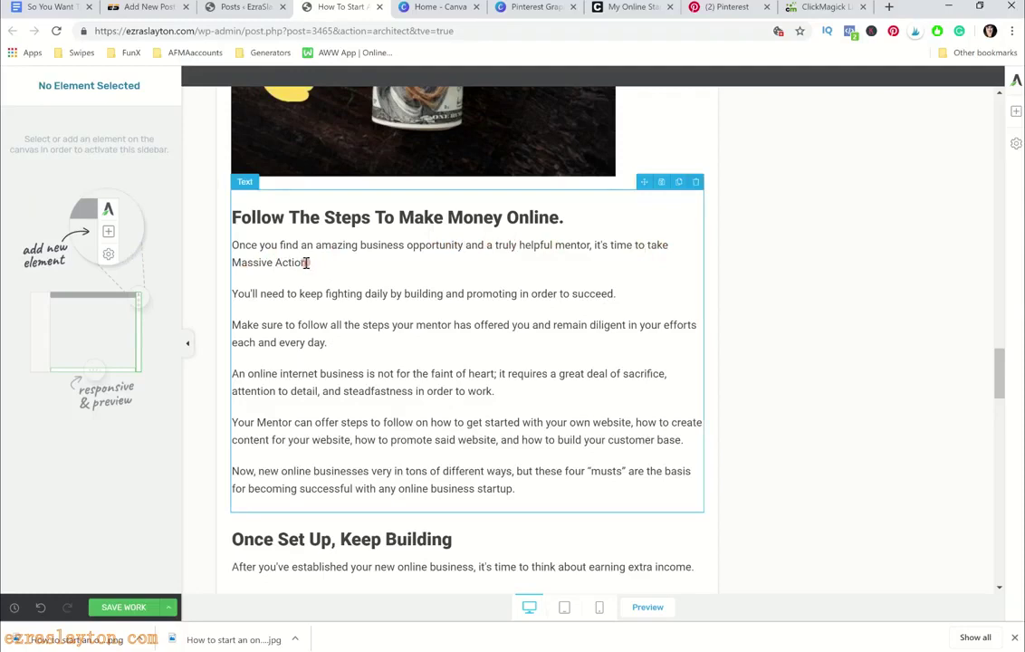
Bold 'Massive Action' and highlight it with the saved yellow #f8f362 colour
drag(307, 263, 236, 265)
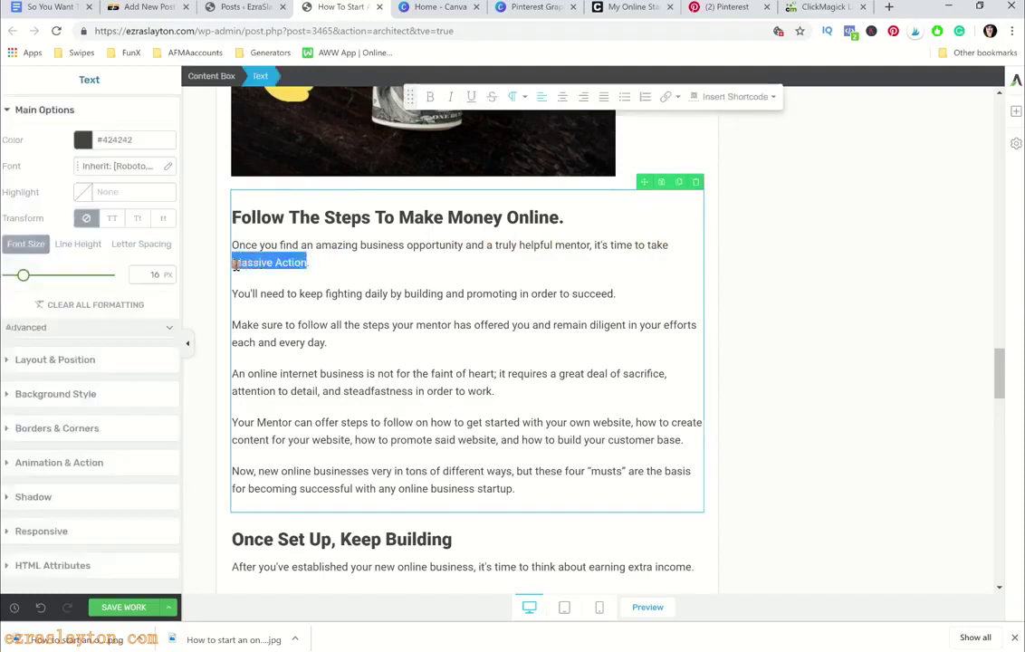
click(430, 96)
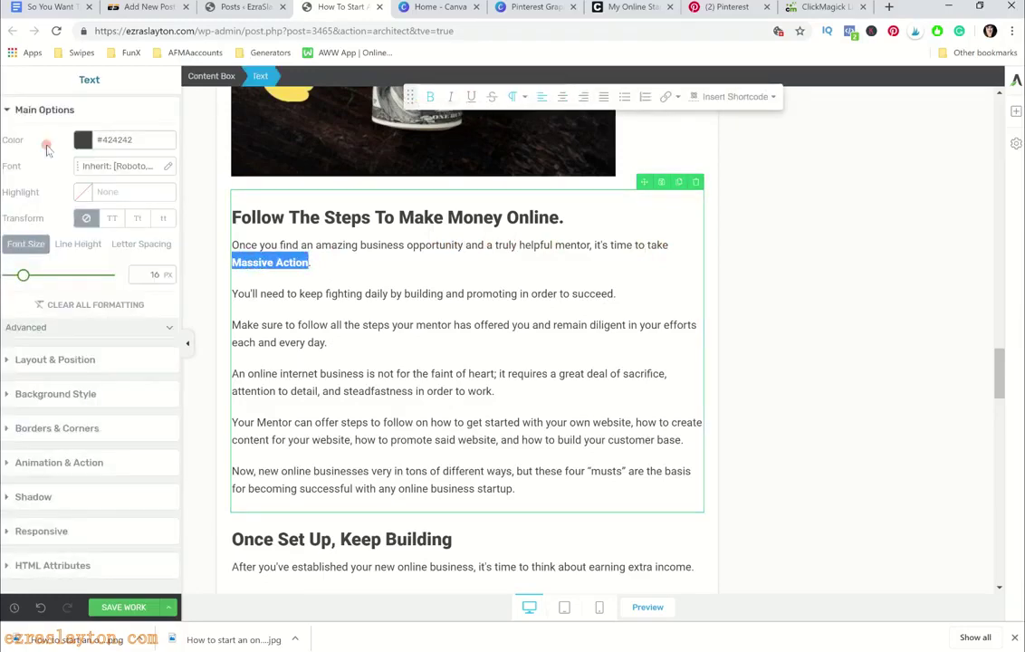
click(83, 192)
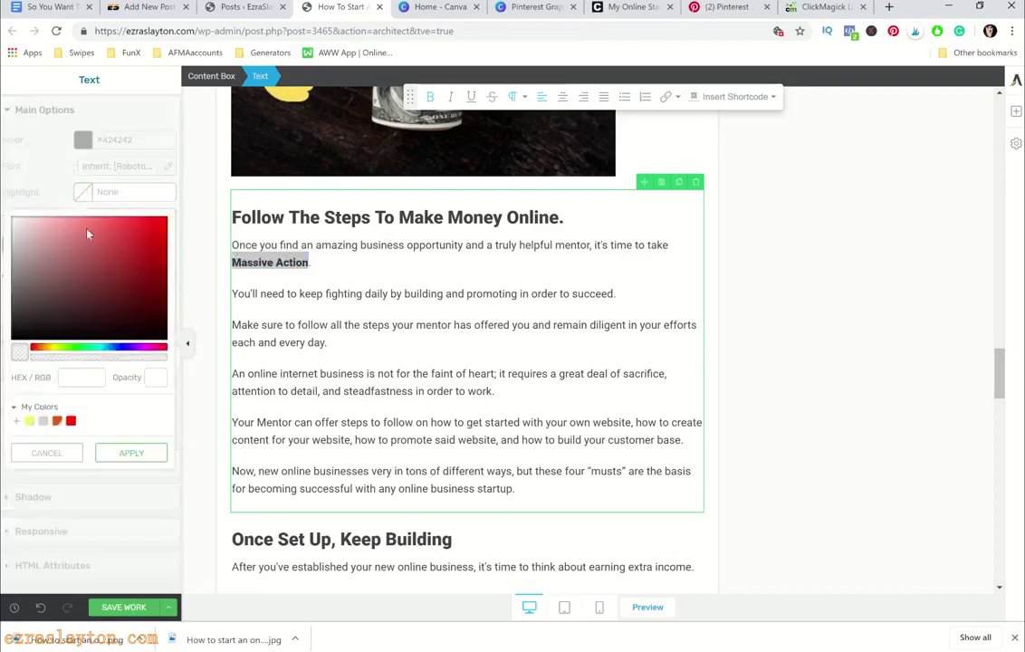
click(29, 421)
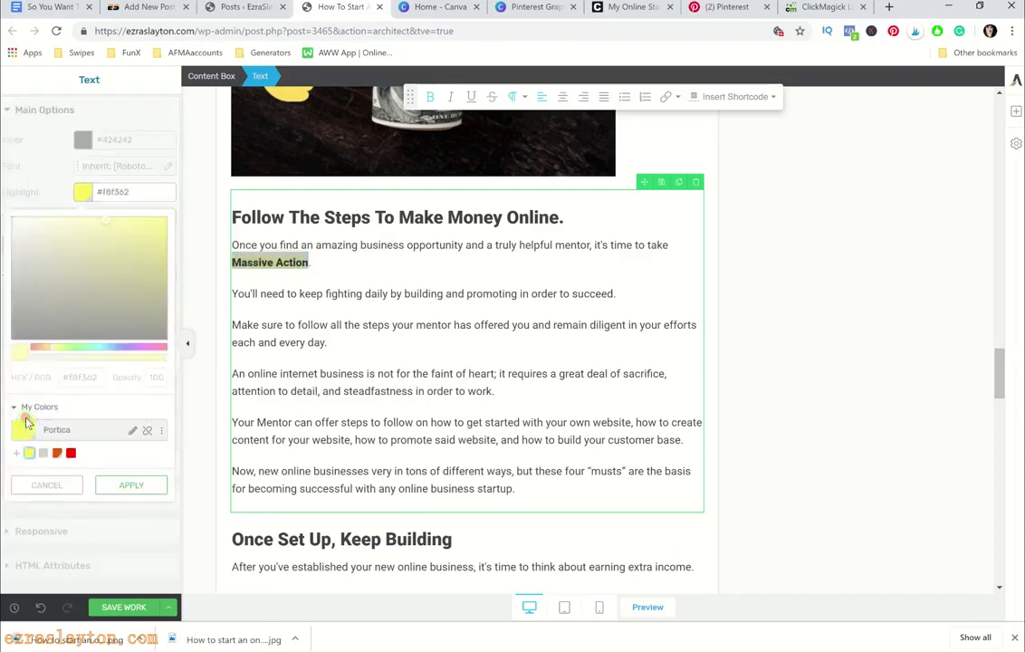
click(132, 485)
scroll(362, 365, up, 1)
scroll(469, 371, up, 6)
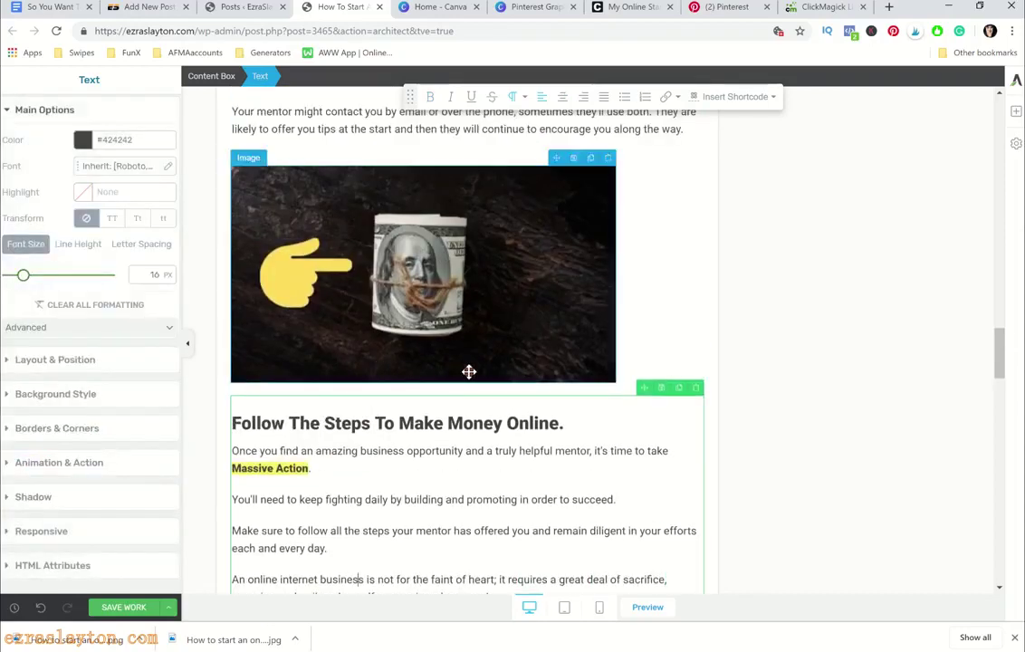
scroll(469, 371, down, 4)
scroll(469, 371, down, 4)
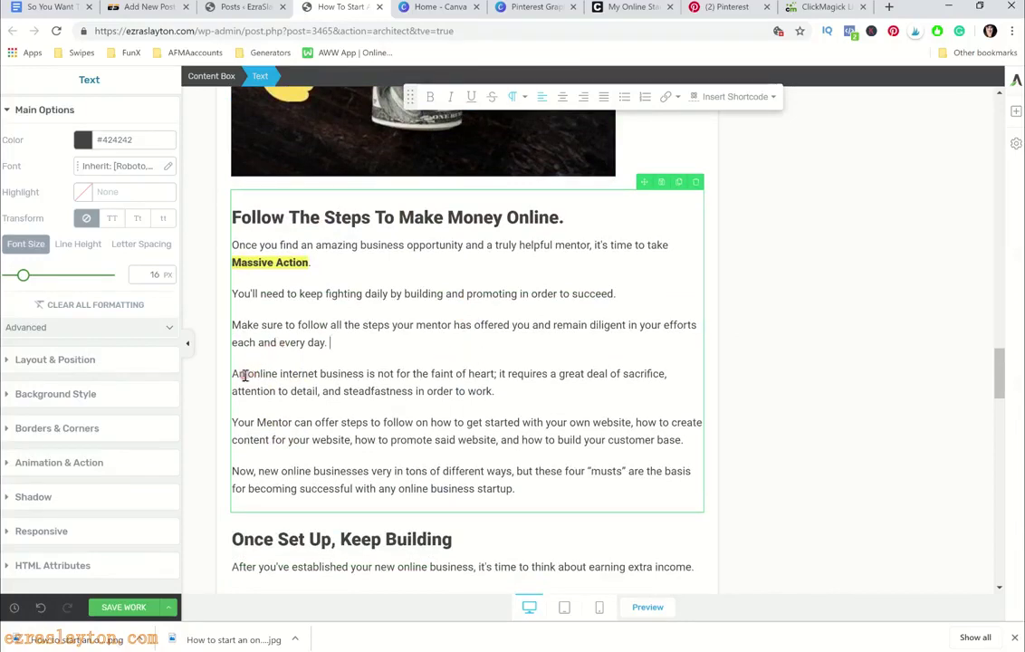
Turn the 'An online internet business is not for the faint of heart' paragraph into Heading 4
key(Up)
drag(518, 396, 237, 375)
click(522, 97)
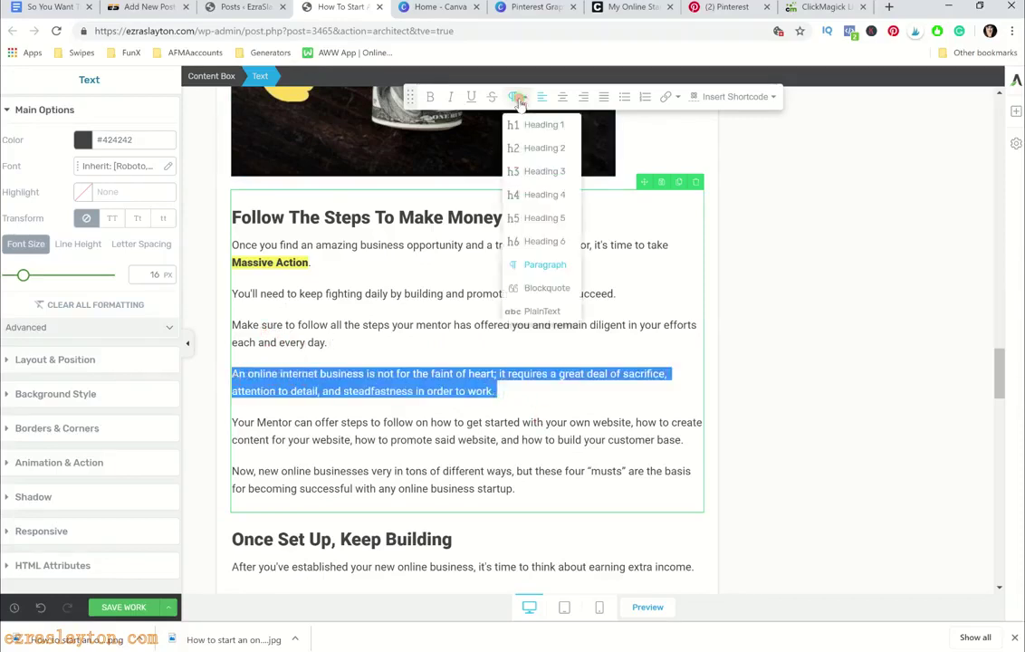
click(534, 194)
click(761, 326)
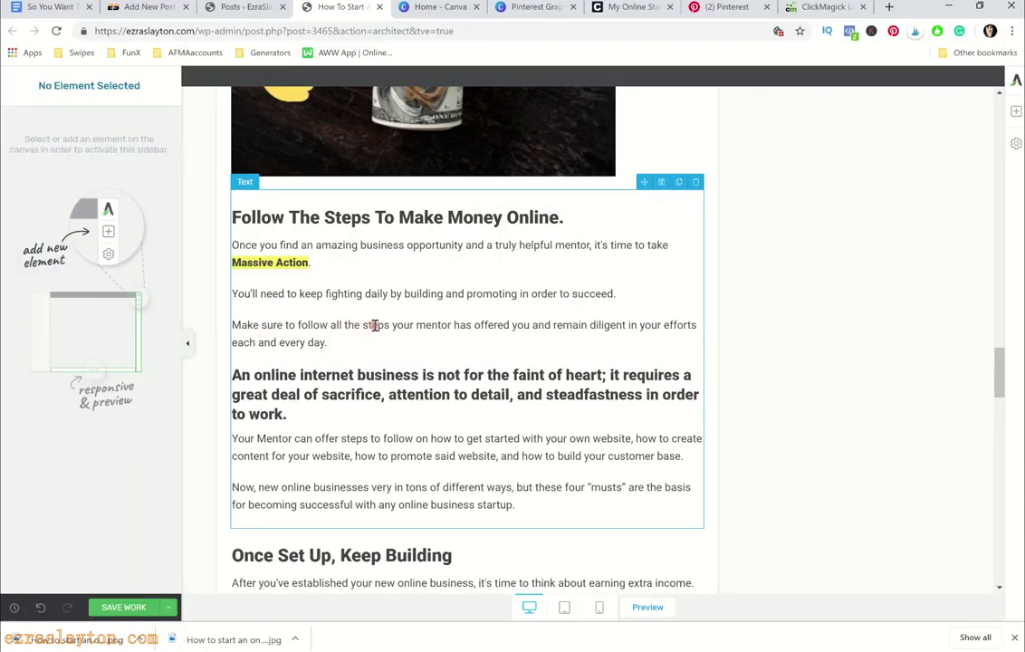
Change that heading to Heading 5 so it shows as 16 px bold text
scroll(396, 365, down, 2)
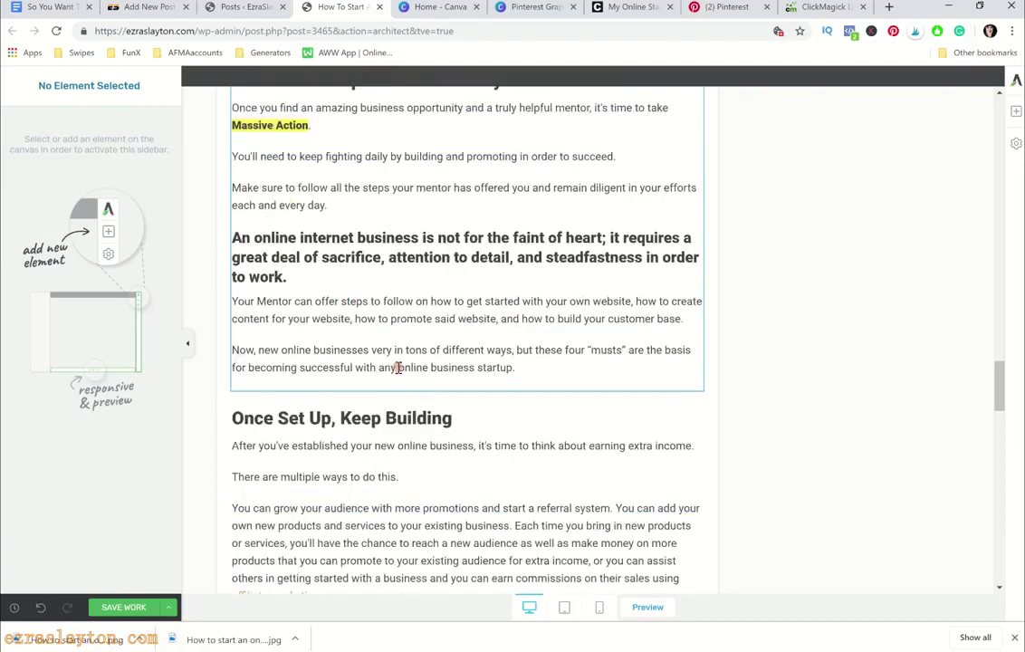
scroll(508, 286, up, 1)
drag(317, 343, 227, 312)
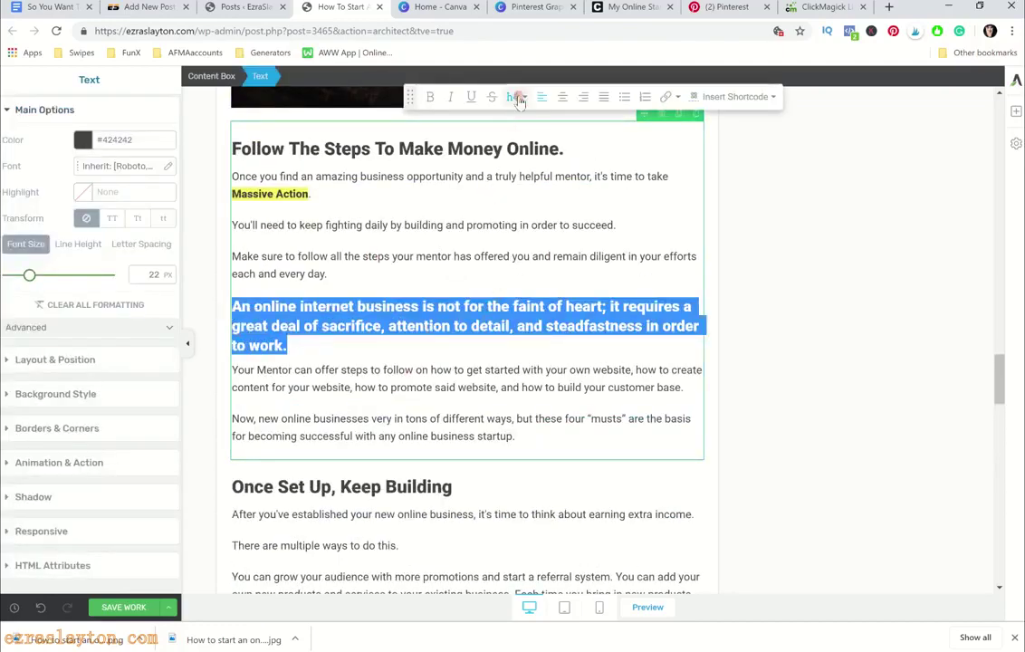
click(515, 97)
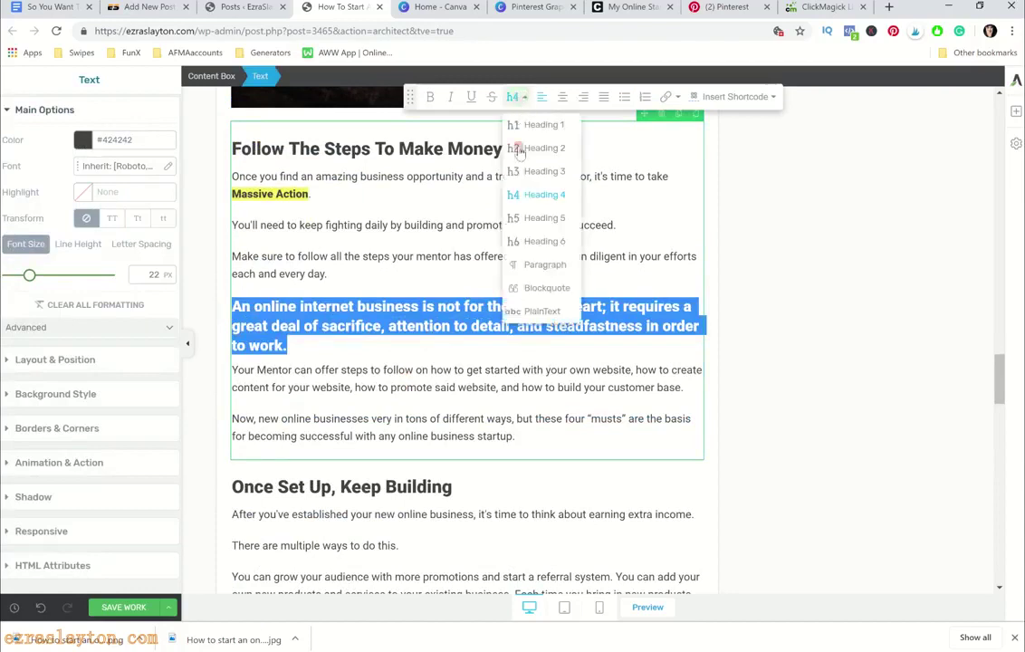
click(534, 217)
click(470, 359)
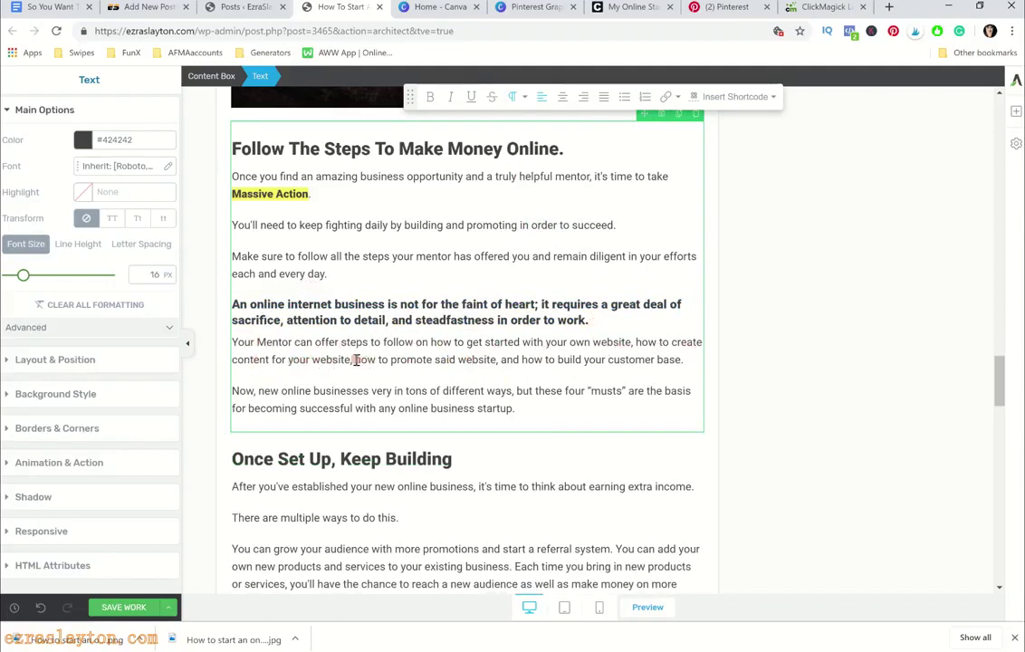
Bold the phrase "new online businesses" in the paragraph starting "Now,"
drag(355, 360, 493, 361)
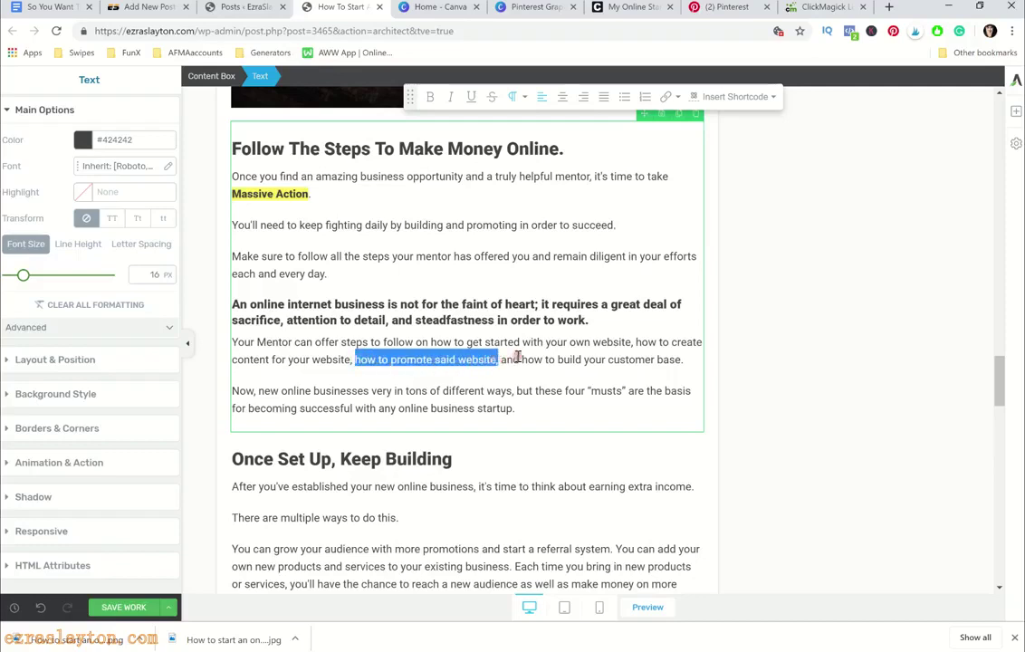
click(287, 392)
scroll(301, 390, down, 1)
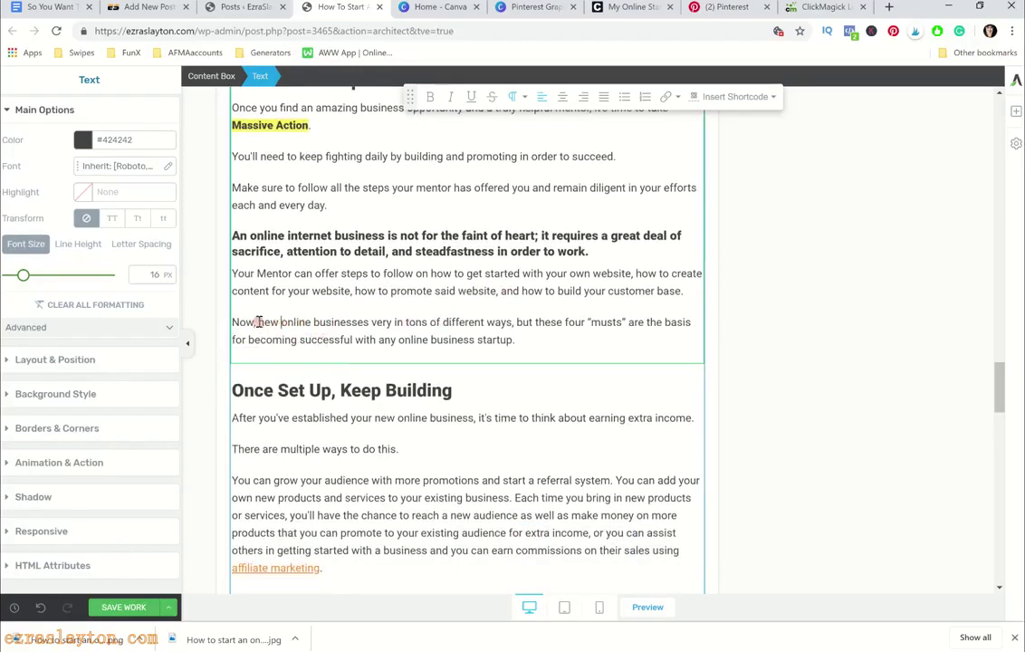
drag(258, 323, 356, 322)
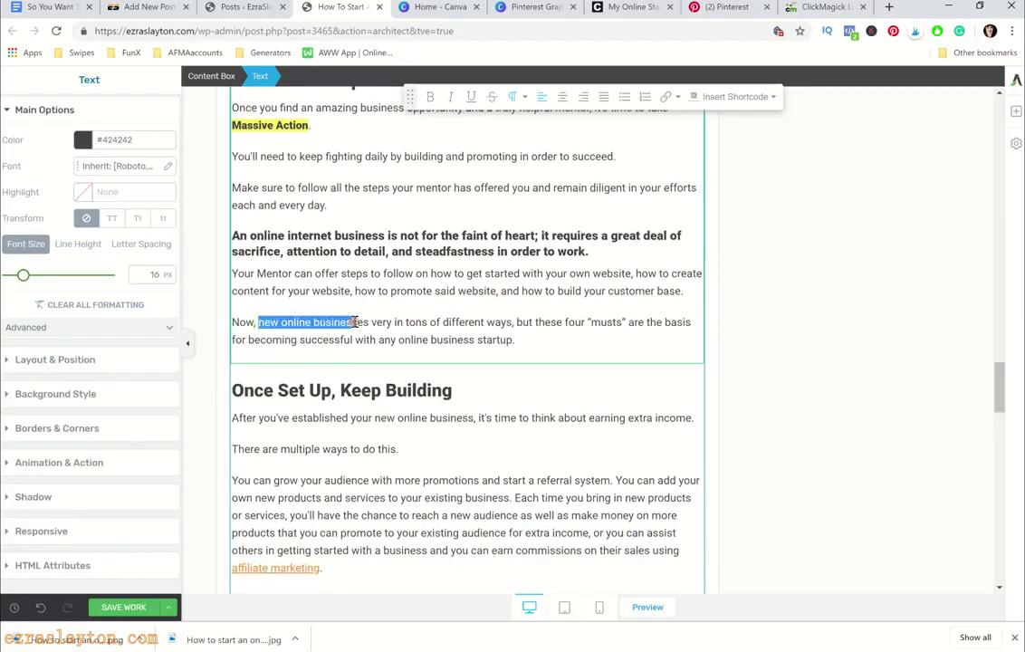
click(430, 96)
click(519, 339)
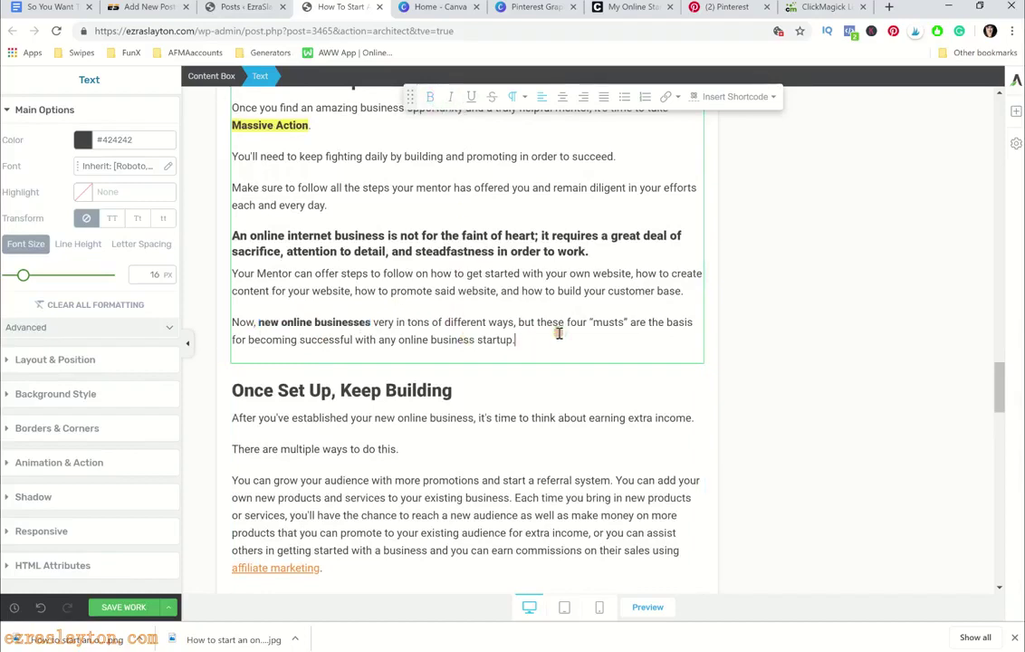
Bold "any online business startup" in the same paragraph
drag(381, 341, 474, 341)
click(386, 337)
drag(380, 341, 511, 342)
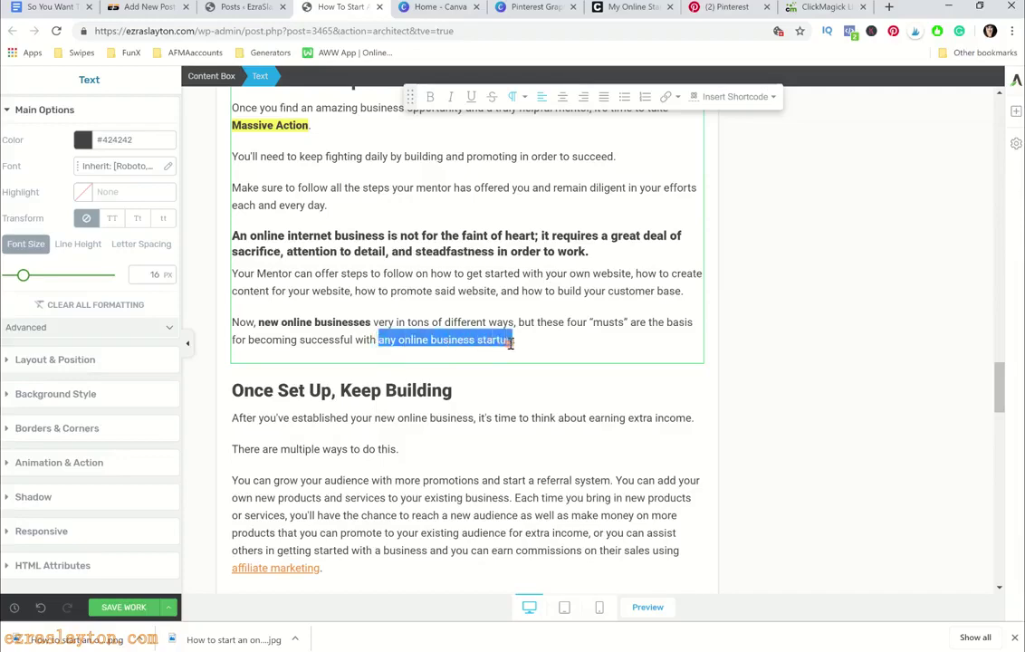
click(431, 96)
click(464, 381)
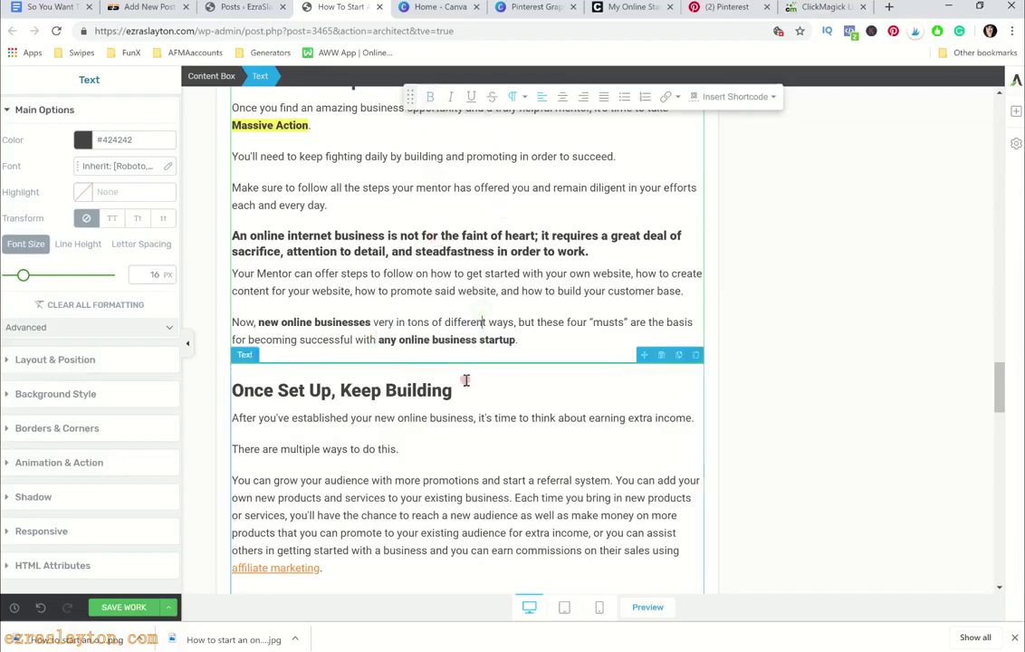
scroll(443, 399, down, 2)
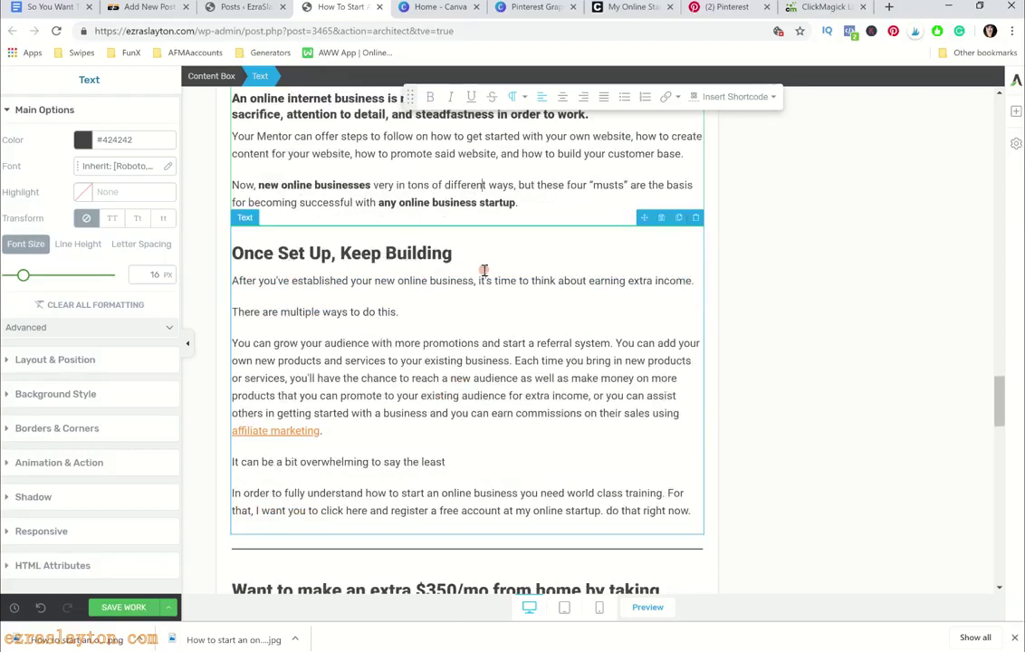
click(527, 224)
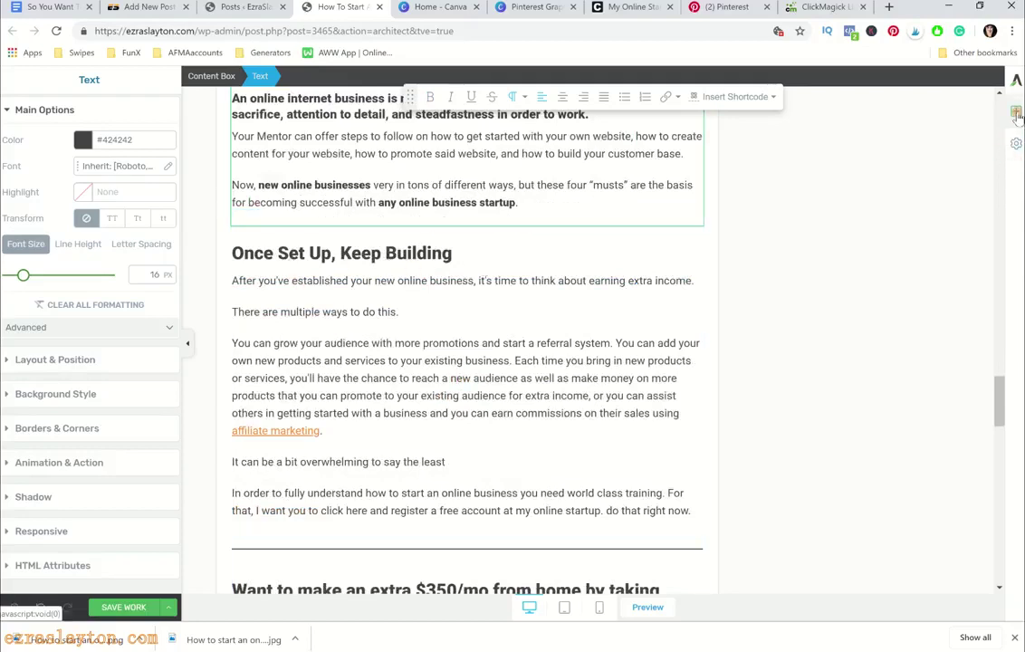
Add an Image element below the startup paragraph and insert the silhouette photo person-598191_640.jpg
click(1015, 112)
drag(963, 211, 418, 228)
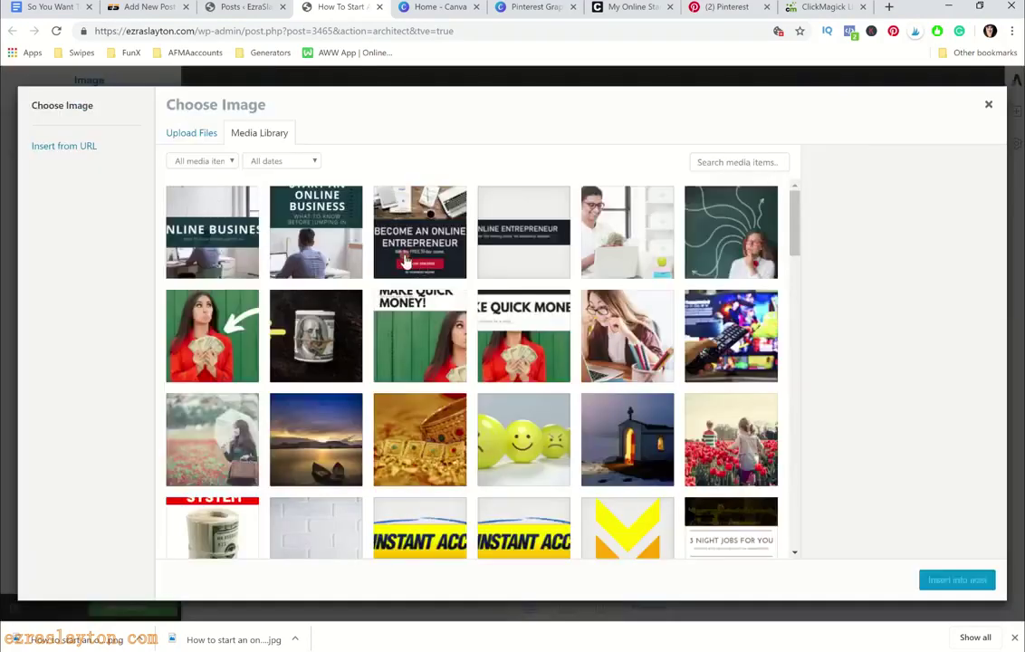
scroll(407, 272, down, 3)
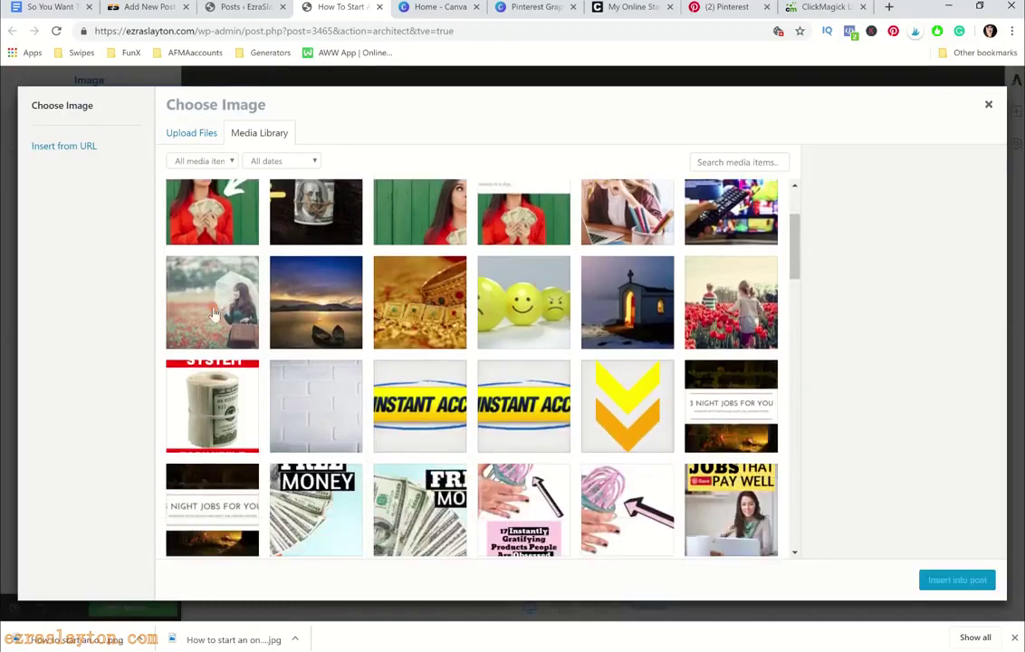
scroll(661, 304, down, 10)
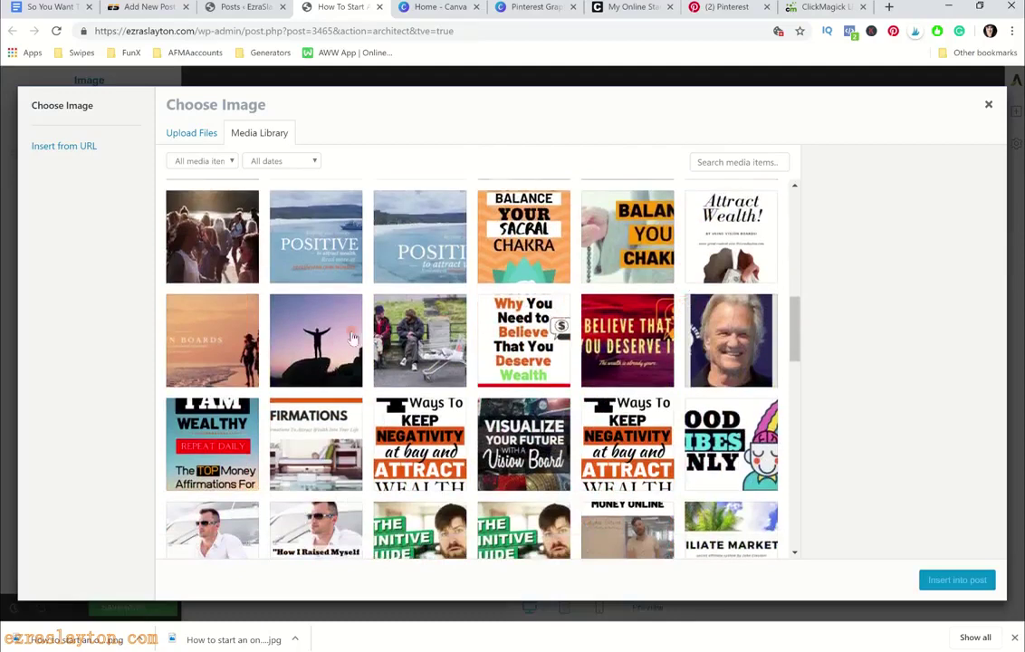
click(321, 337)
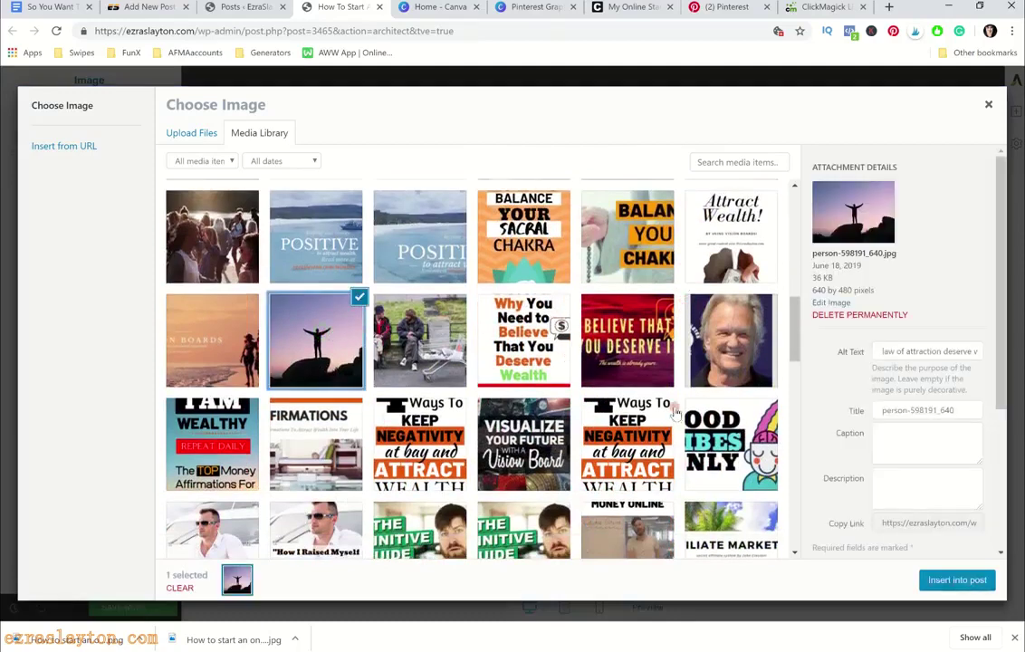
click(971, 583)
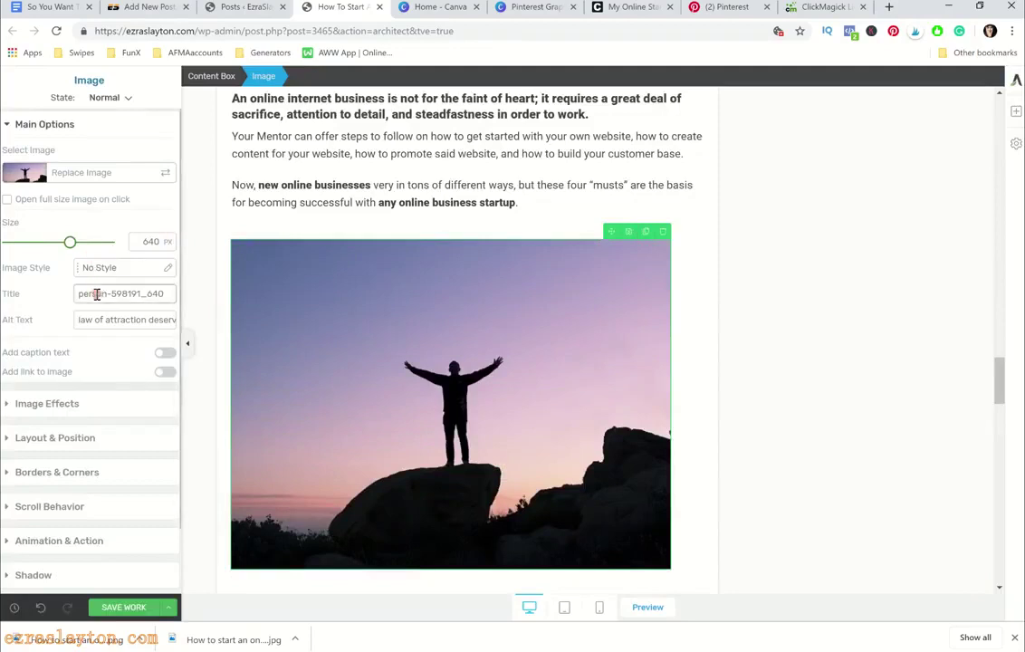
Title the image 'Start Online Business Advice' with alt text 'How to start your online business'
triple_click(165, 294)
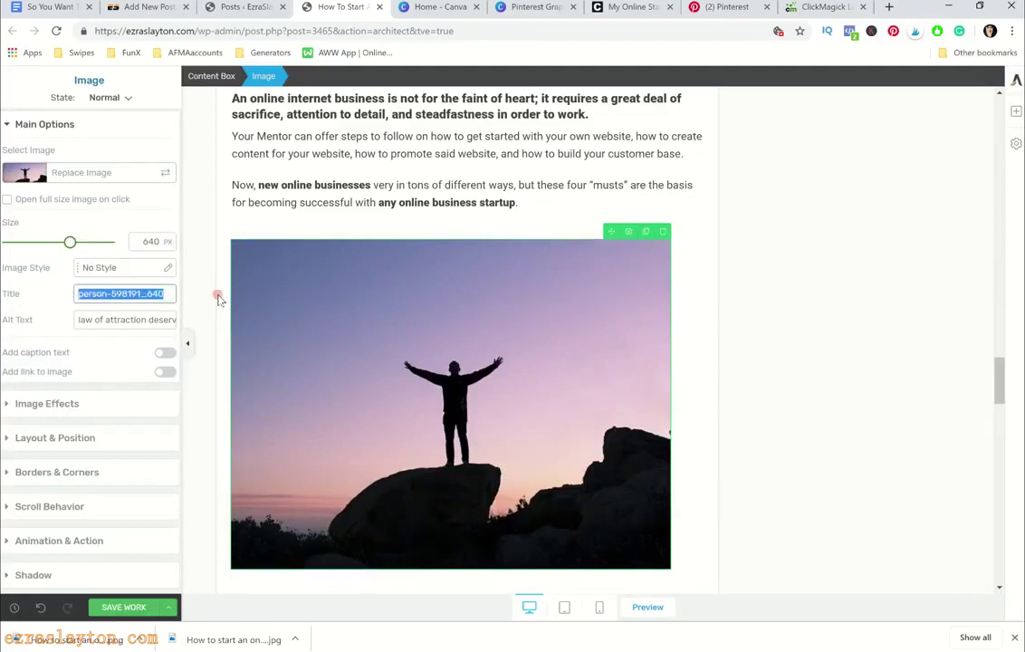
text(Start Online)
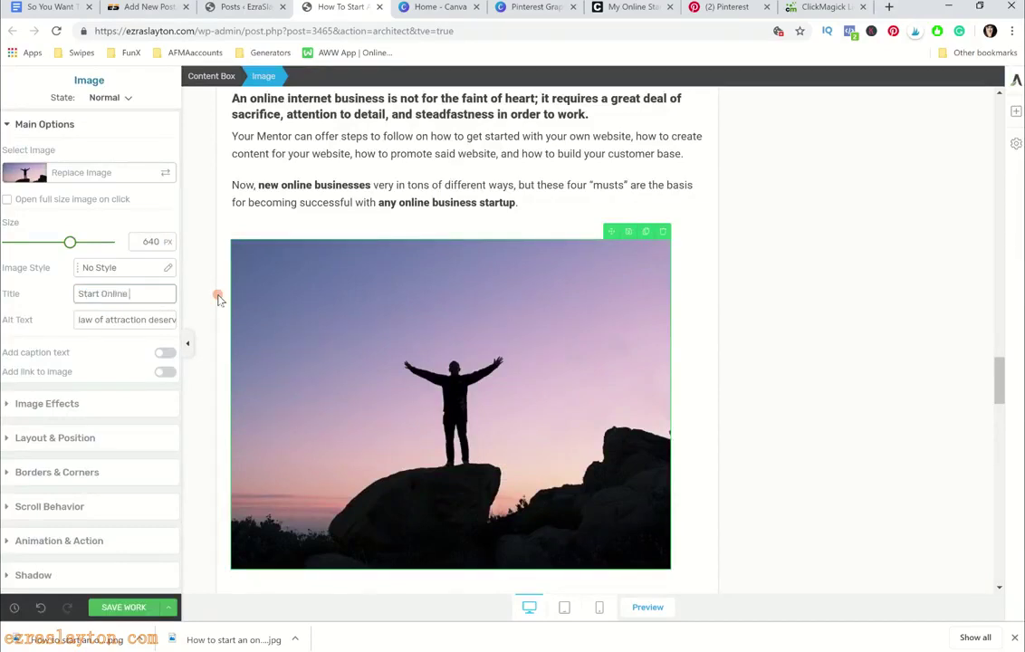
text( Business Advice)
key(Tab)
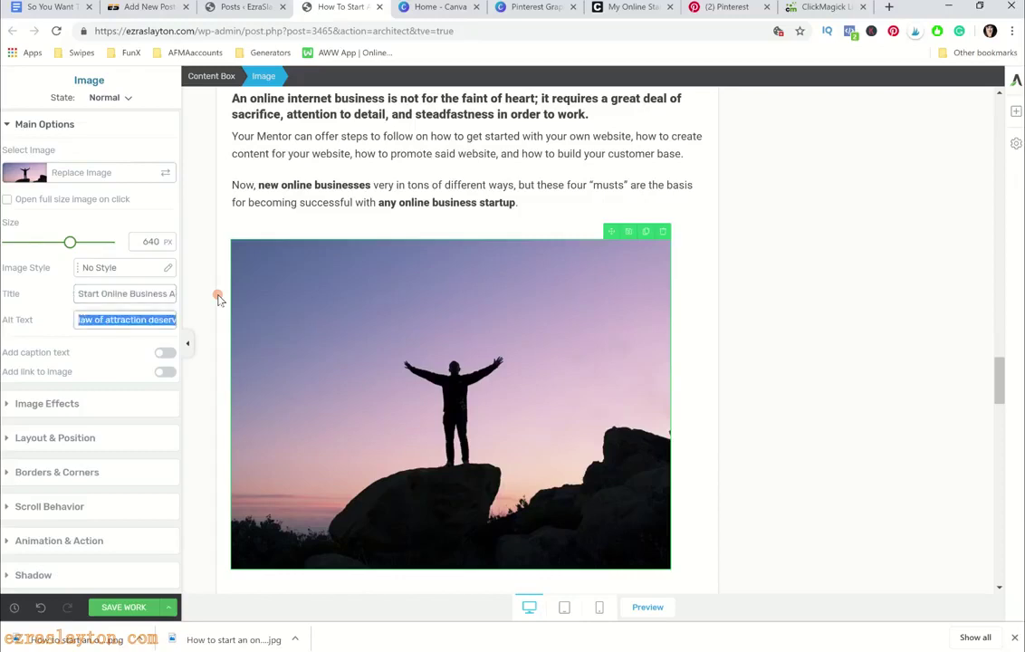
text(How to start you)
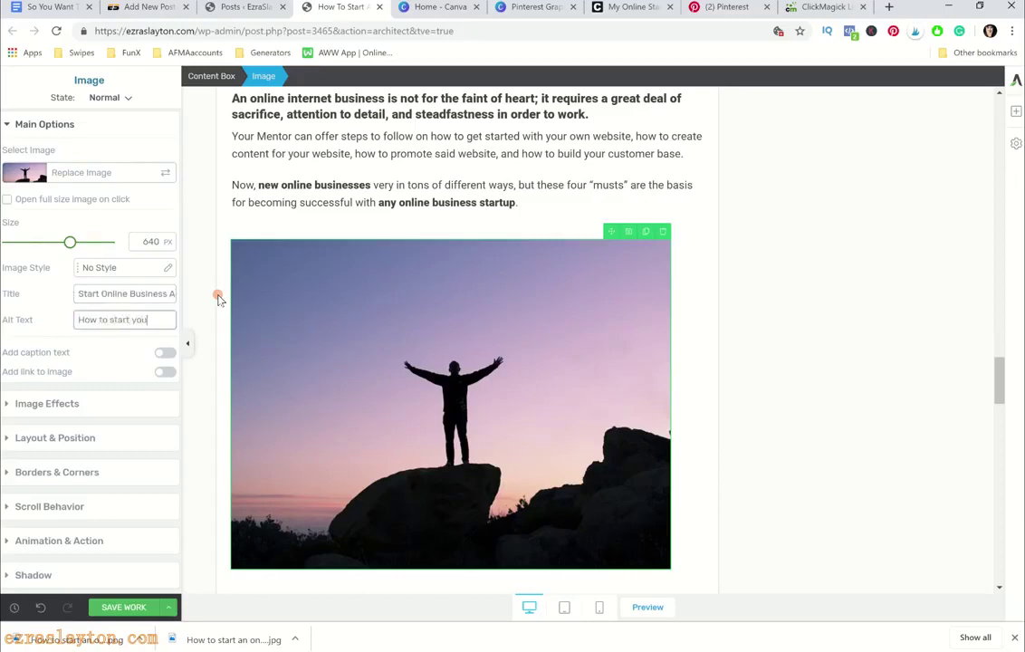
text(r online busines)
text(siness)
click(786, 304)
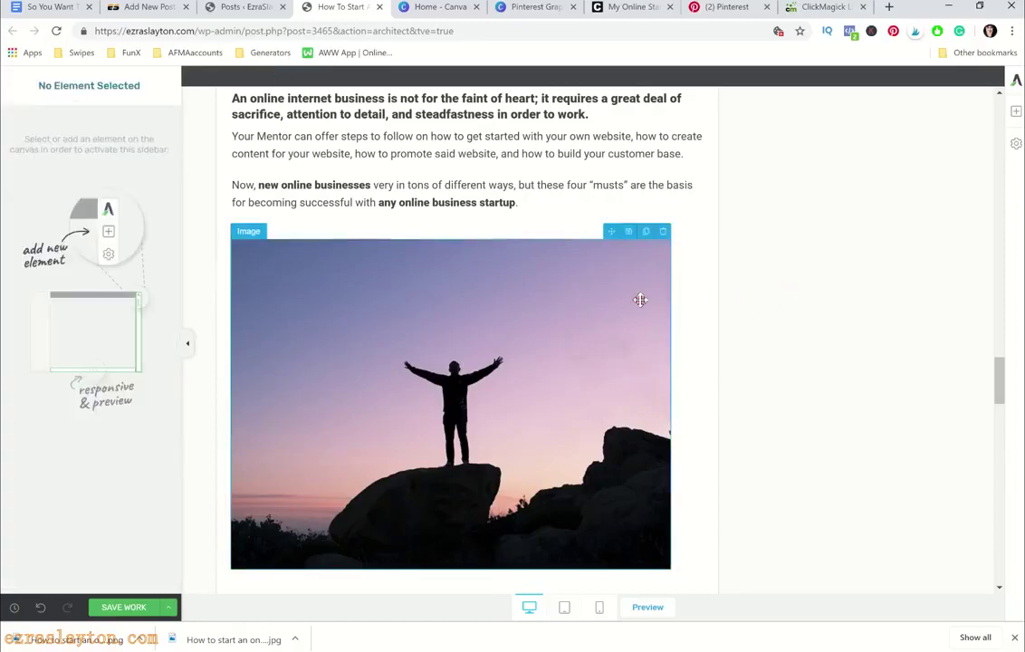
Reselect the inserted silhouette image and review its settings
scroll(640, 299, up, 3)
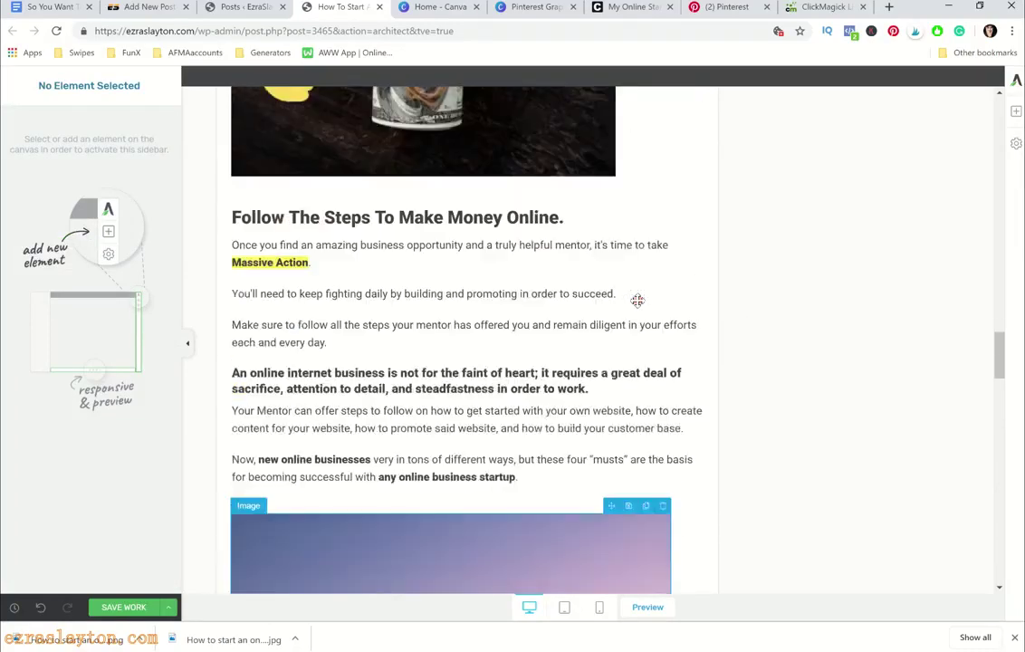
scroll(638, 299, down, 4)
click(498, 329)
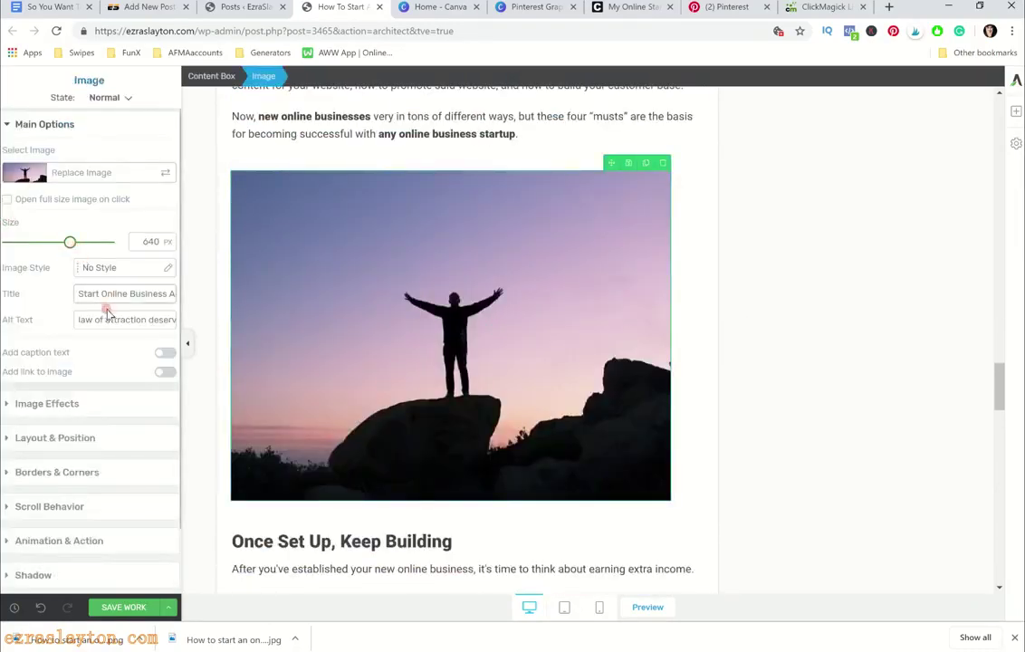
scroll(569, 322, up, 7)
scroll(561, 316, down, 8)
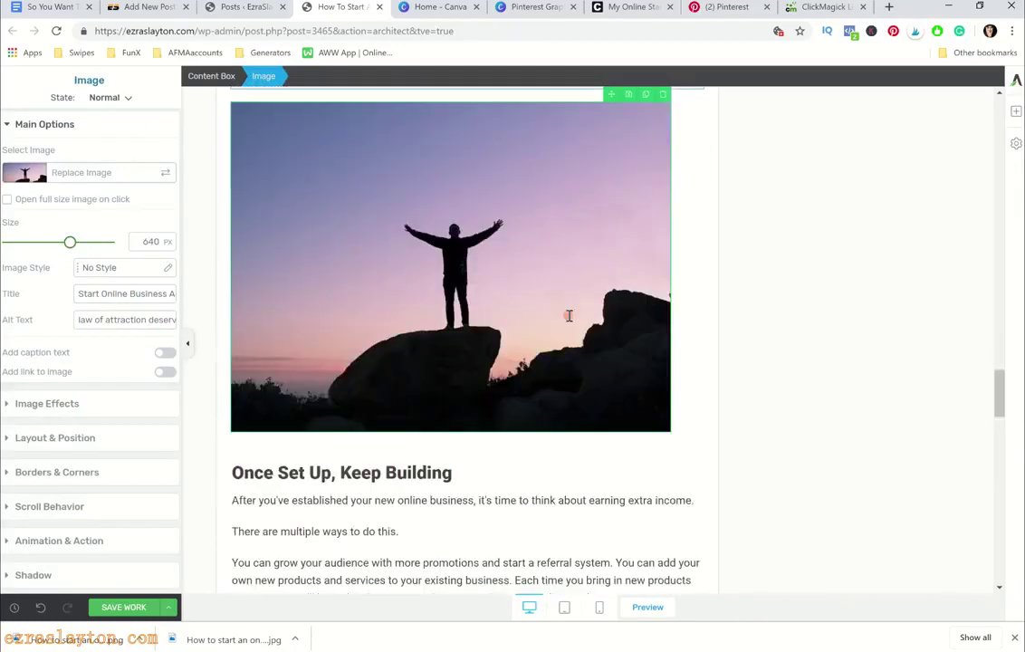
scroll(568, 315, down, 3)
scroll(407, 336, down, 2)
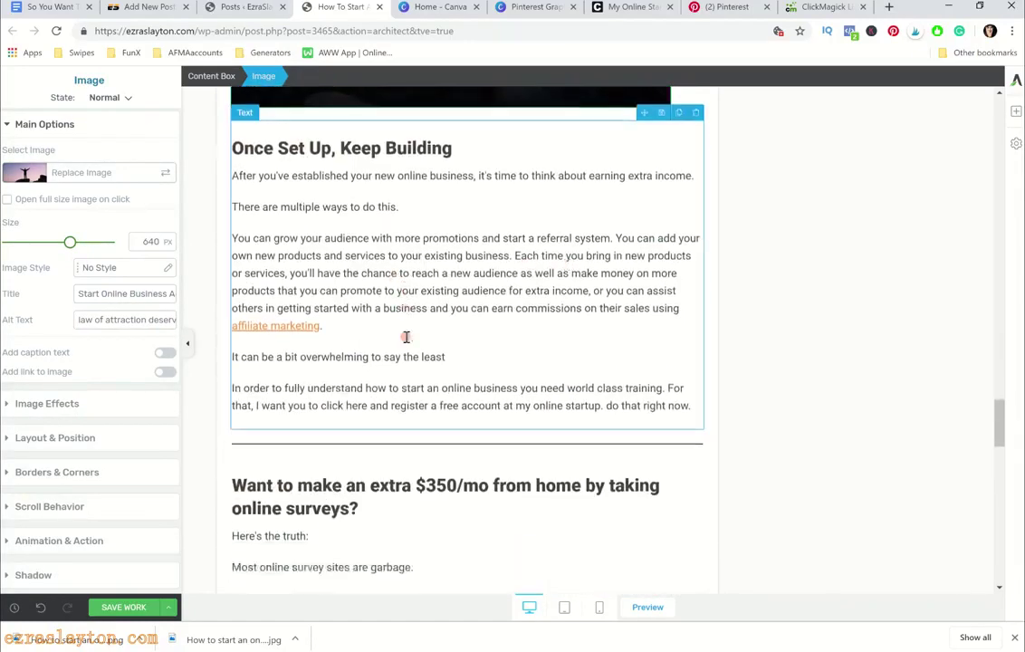
scroll(495, 346, up, 1)
scroll(495, 346, down, 1)
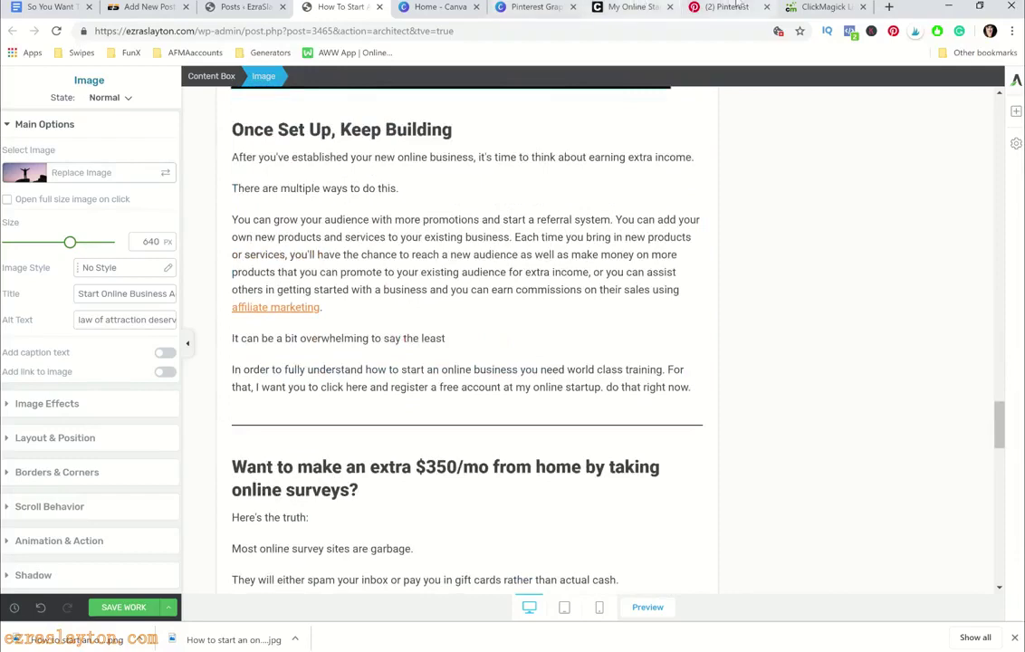
Copy the MyOnlineStartup tracking link in ClickMagick and go back to the How To Start editor
click(820, 6)
right_click(496, 350)
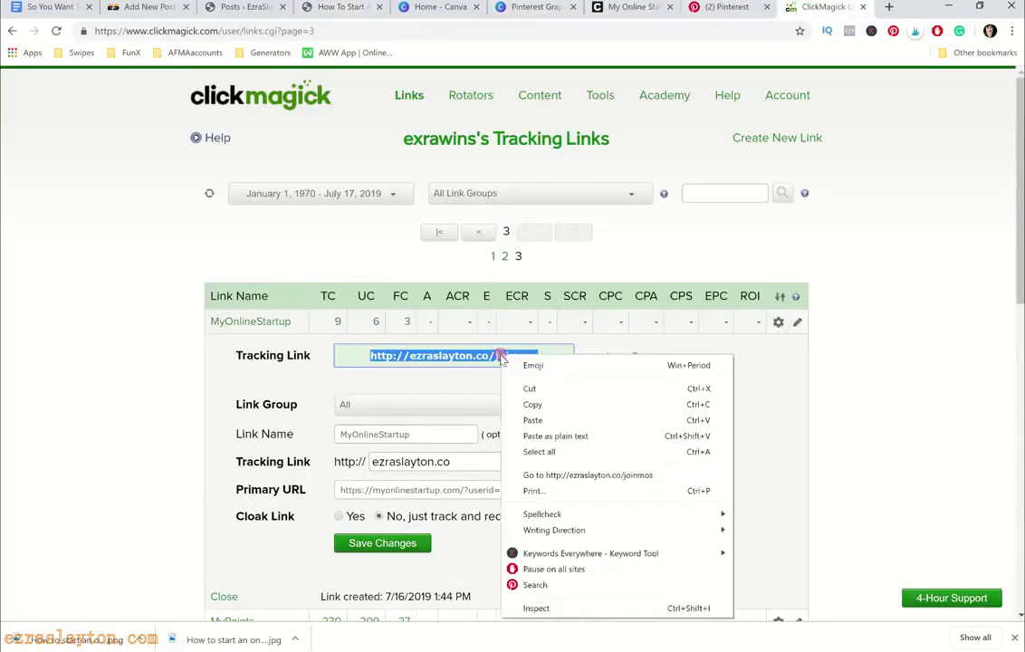
click(572, 406)
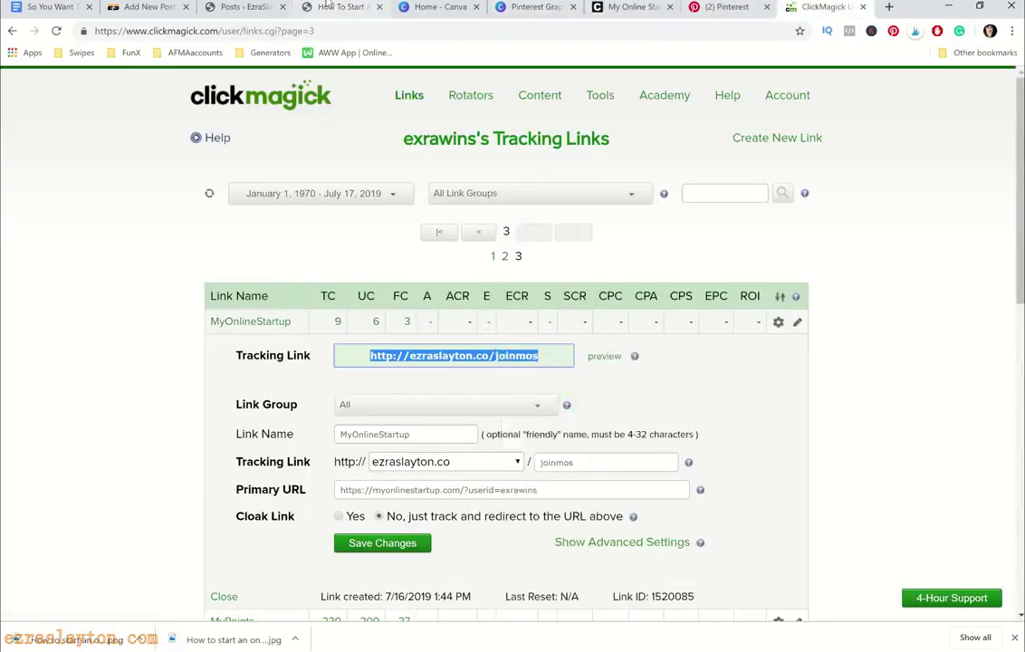
click(245, 7)
click(328, 6)
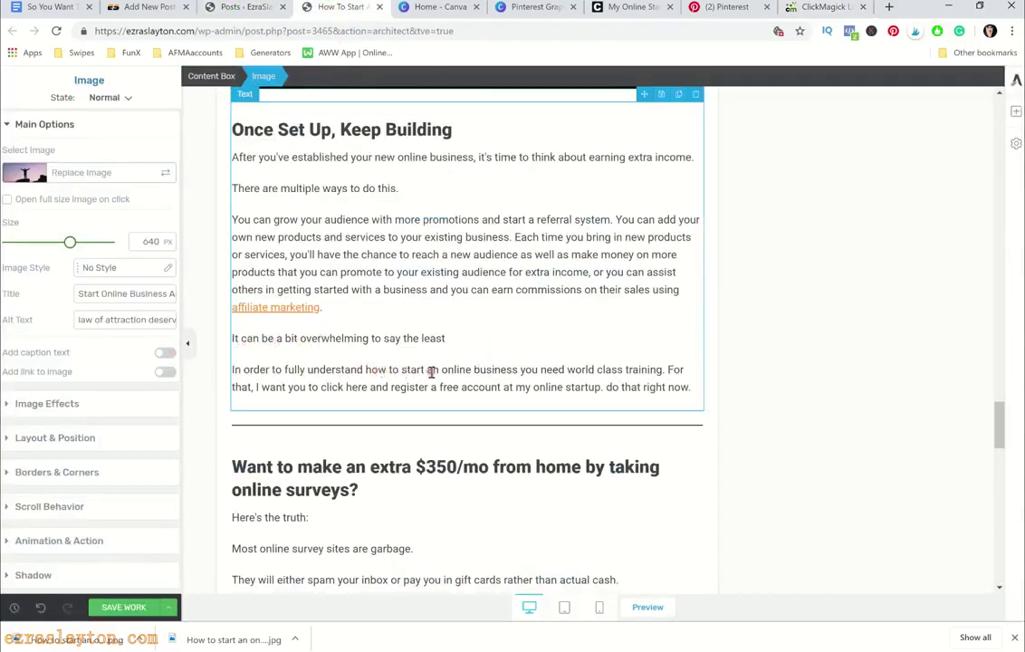
Make "how to start an online business" bold italic, then select the "click here…" registration sentence
click(367, 372)
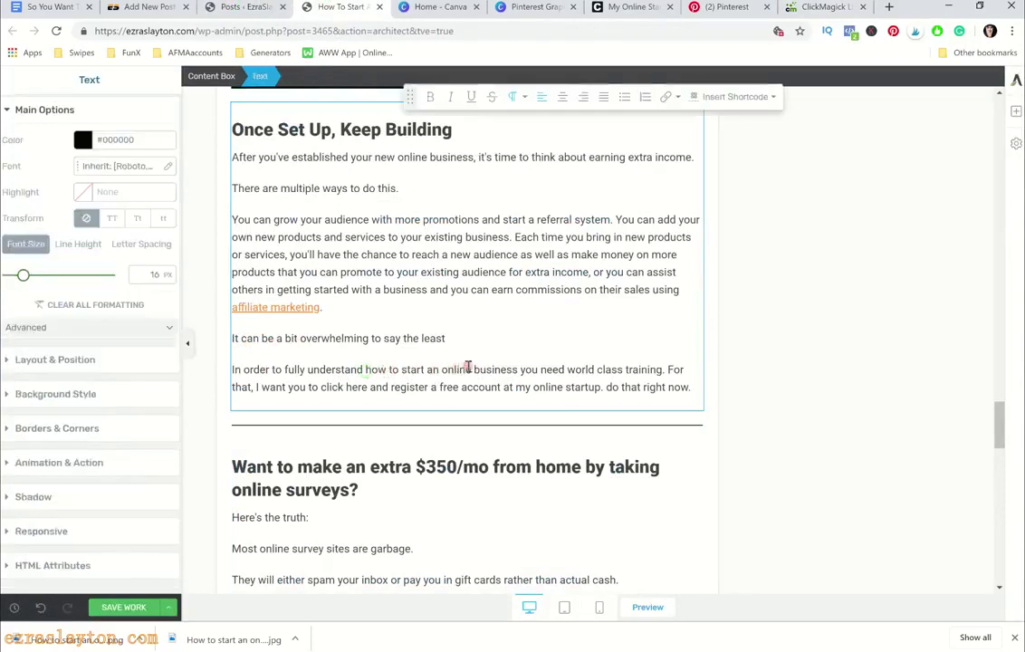
double_click(377, 370)
drag(399, 371, 523, 371)
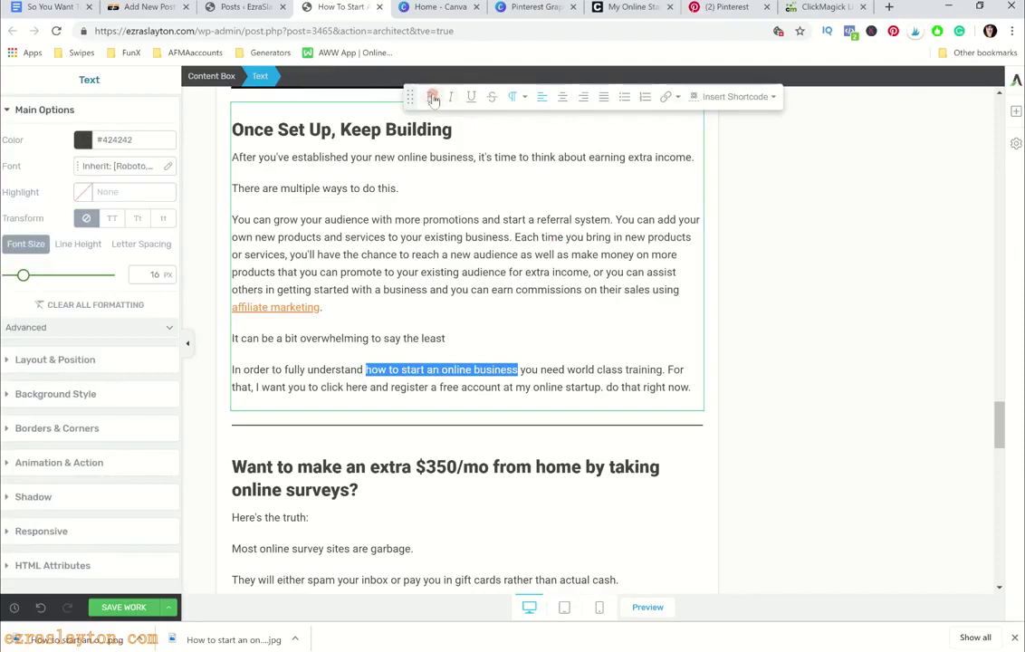
click(430, 96)
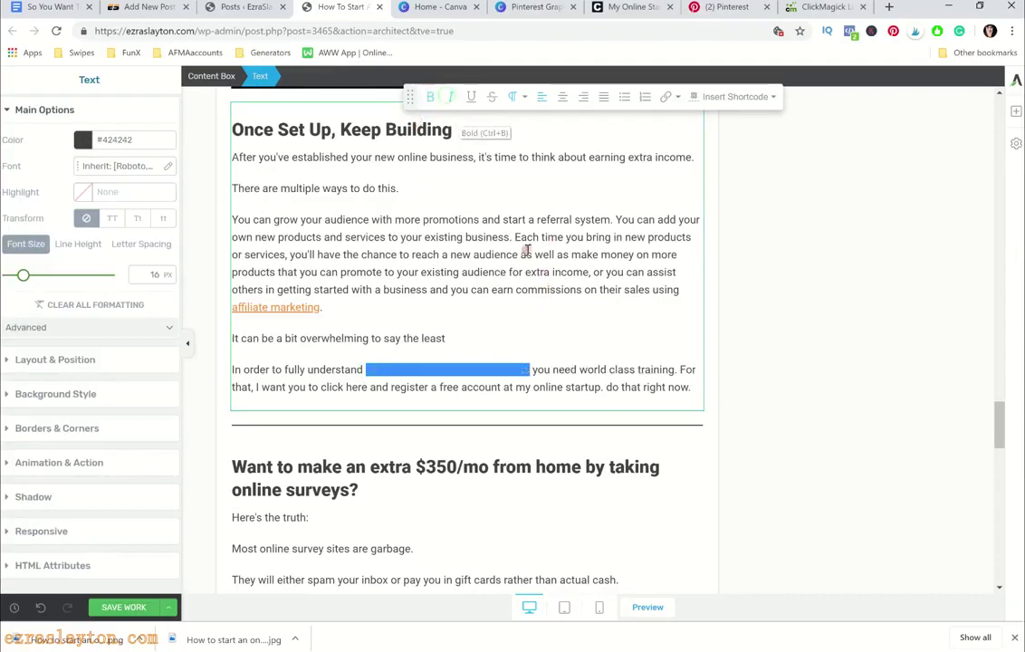
click(526, 317)
click(501, 370)
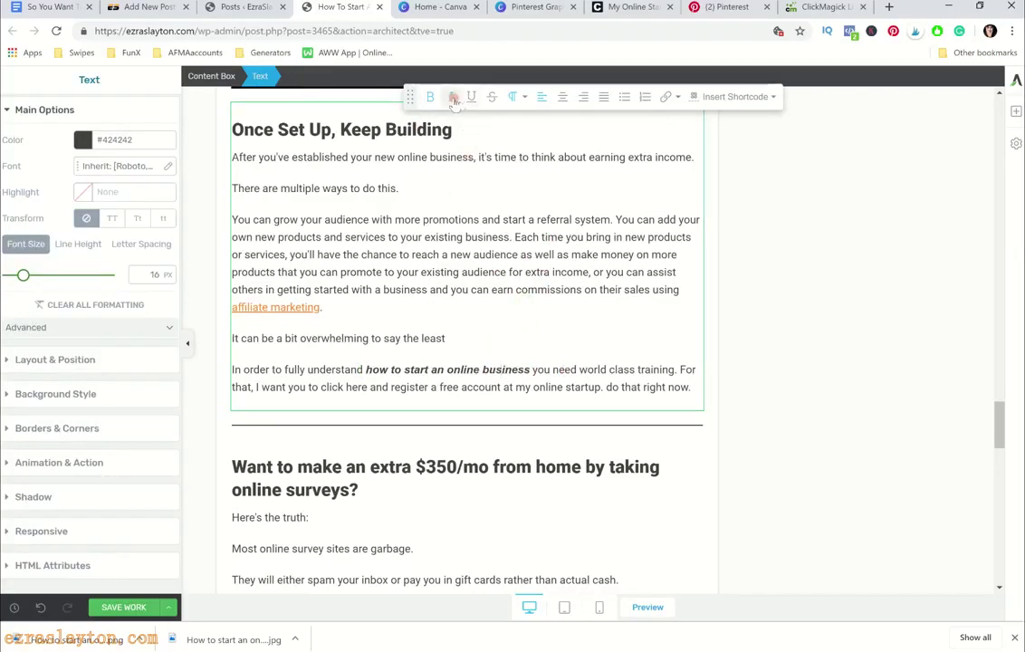
click(552, 372)
drag(321, 388, 603, 387)
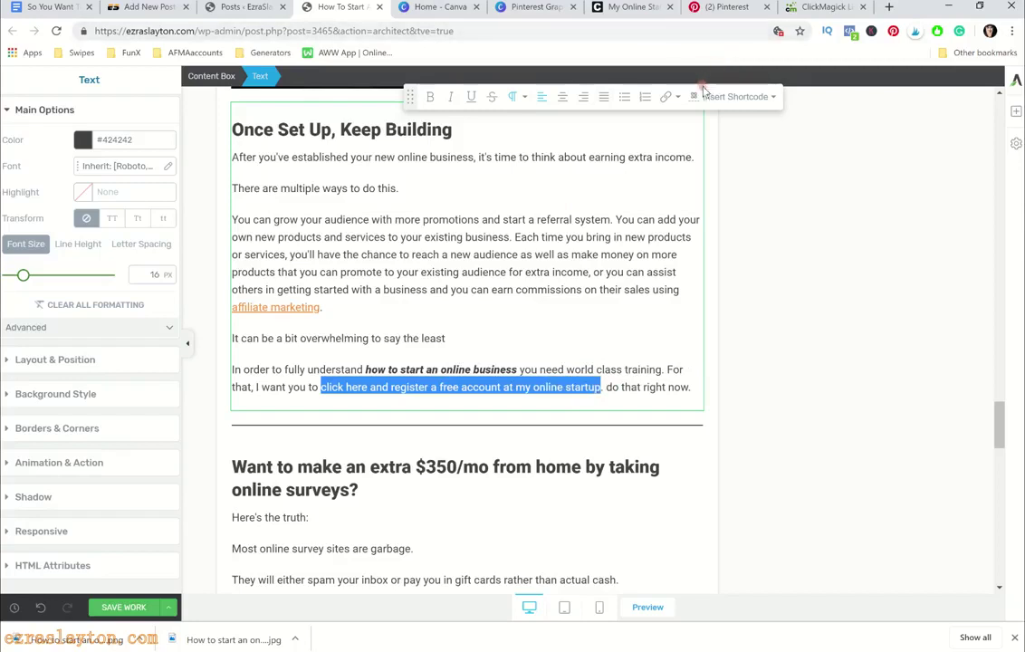
Link the "click here and register a free account" sentence to the pasted URL with nofollow
click(666, 96)
key(ctrl+v)
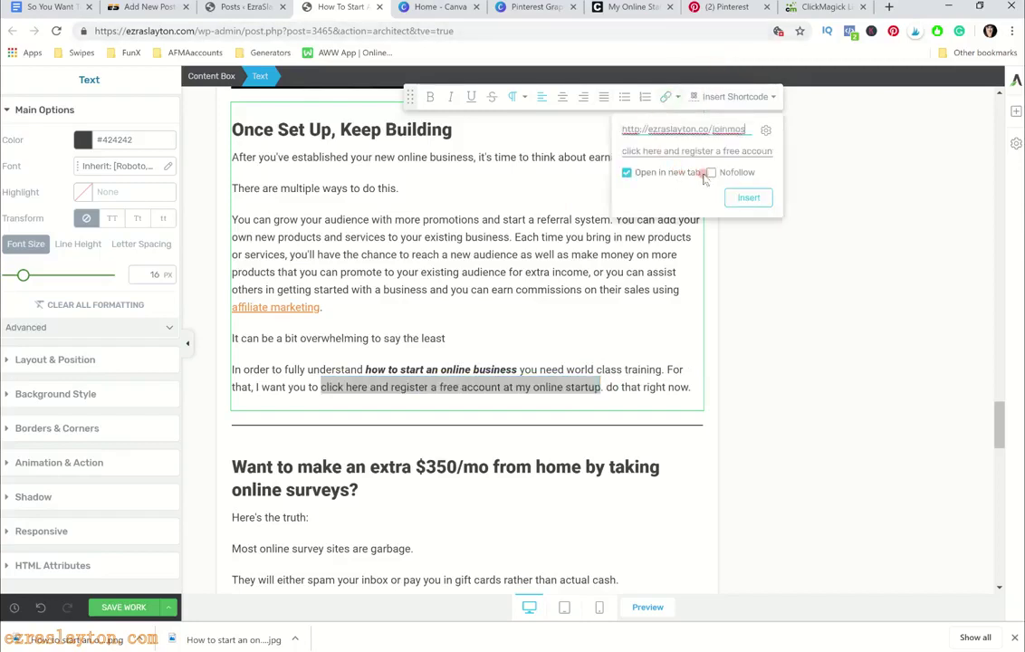
click(711, 172)
click(747, 198)
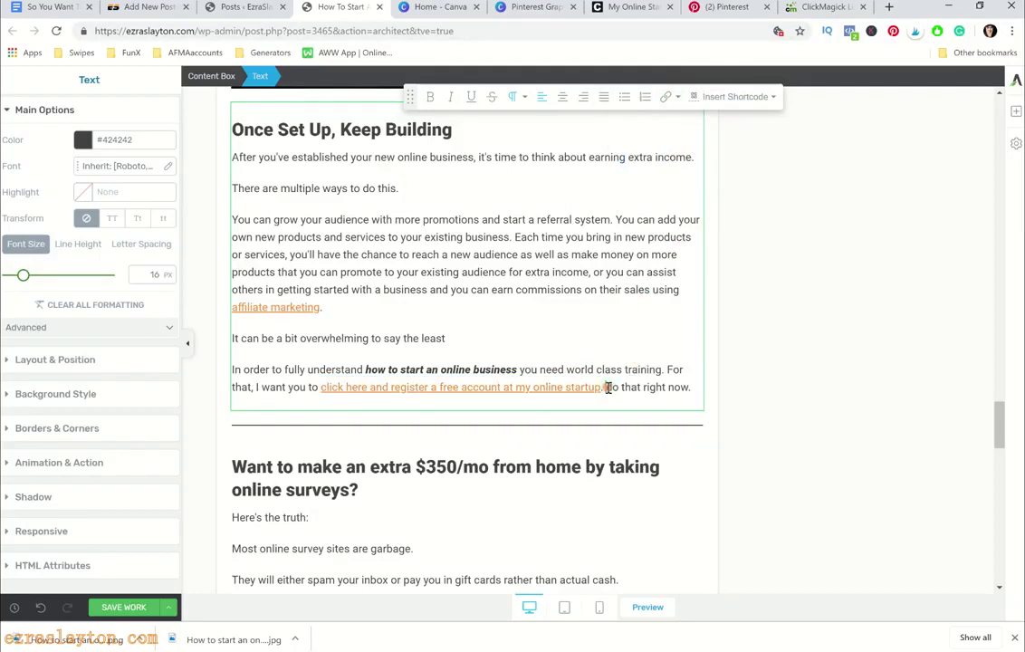
Format "do that right now" as bold, title-case "Do That Right Now"
drag(608, 388, 686, 389)
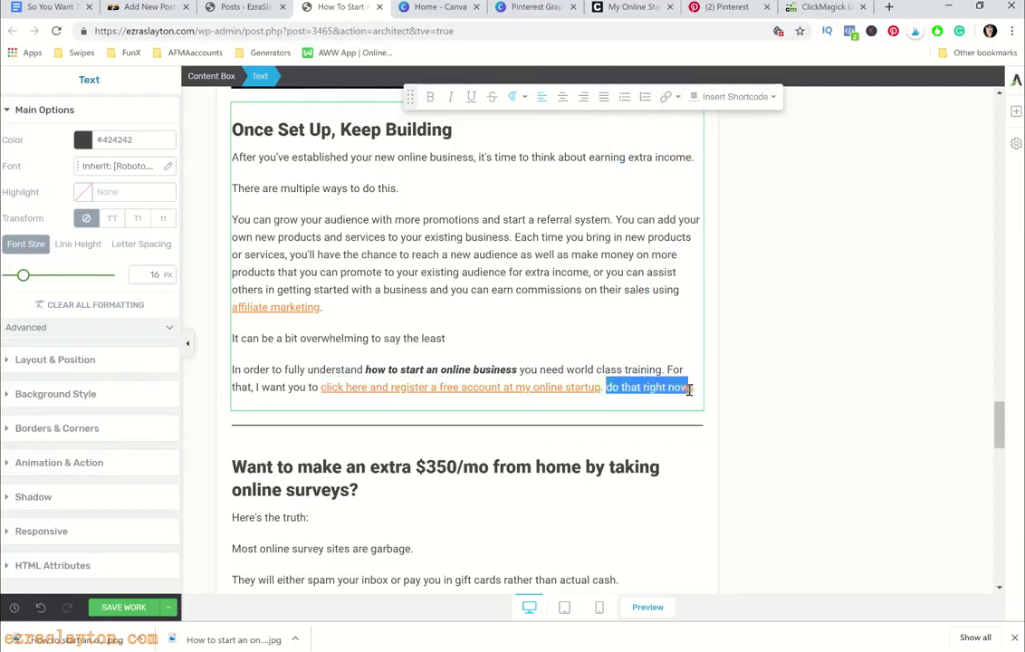
click(135, 221)
click(428, 97)
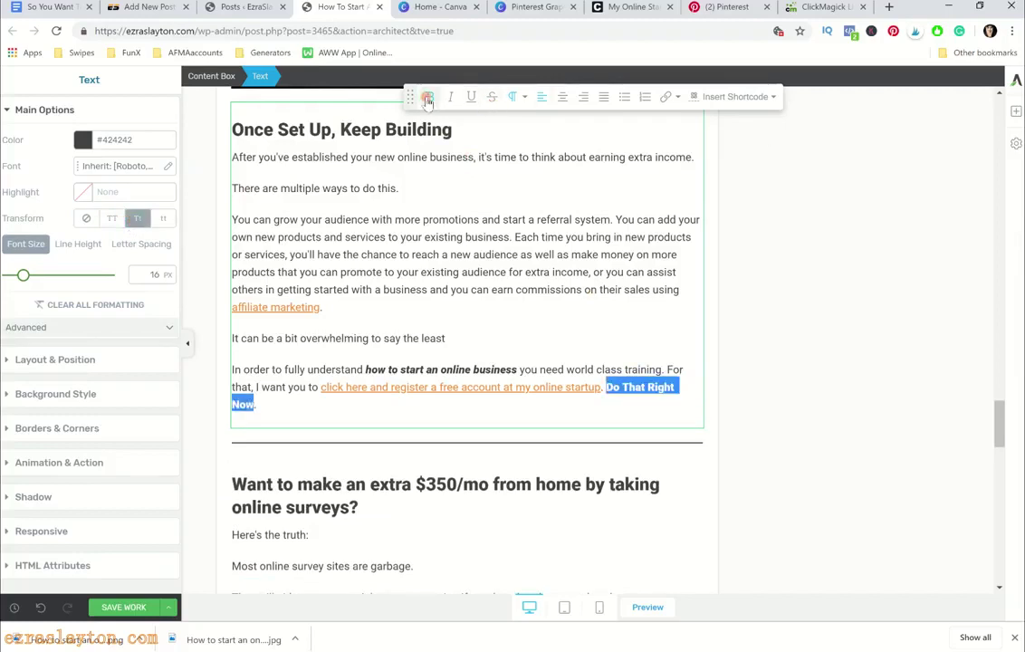
click(790, 274)
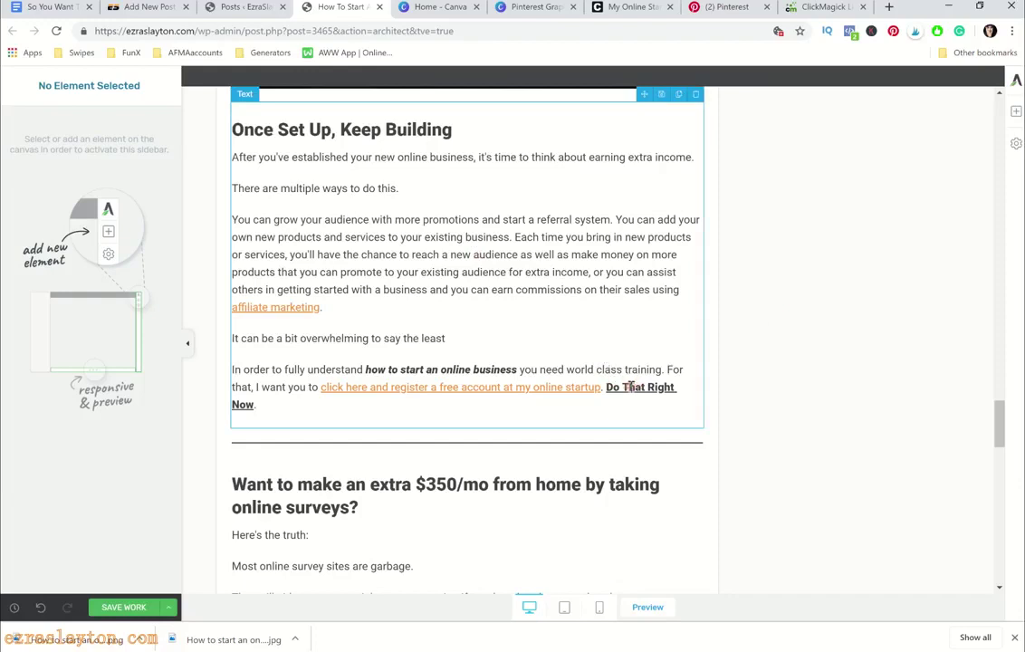
drag(606, 388, 613, 403)
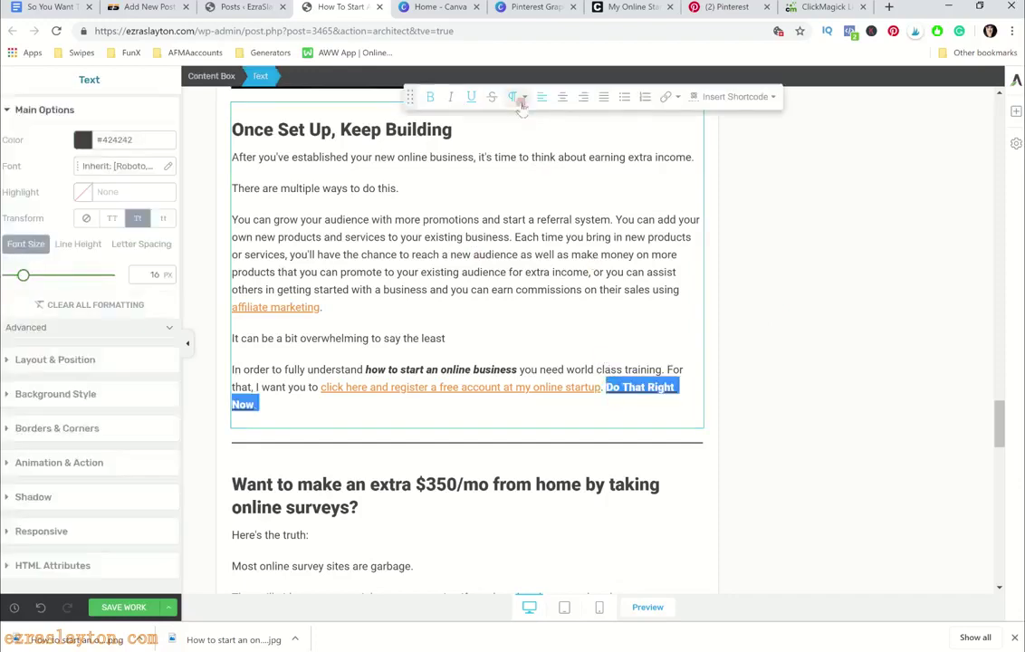
click(591, 313)
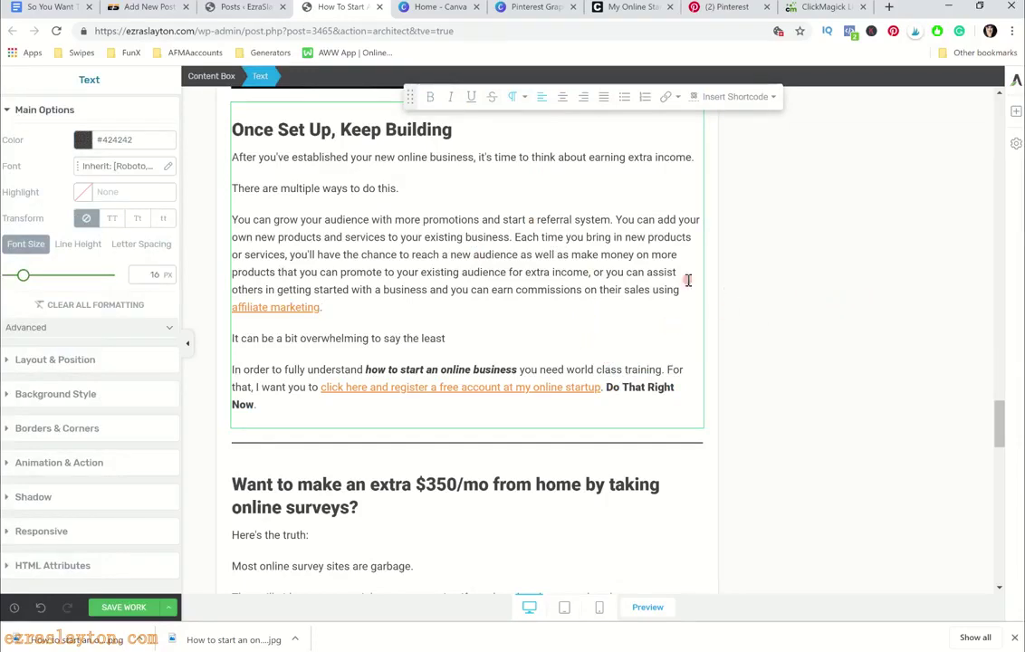
scroll(613, 279, up, 2)
scroll(612, 290, down, 2)
scroll(613, 294, up, 2)
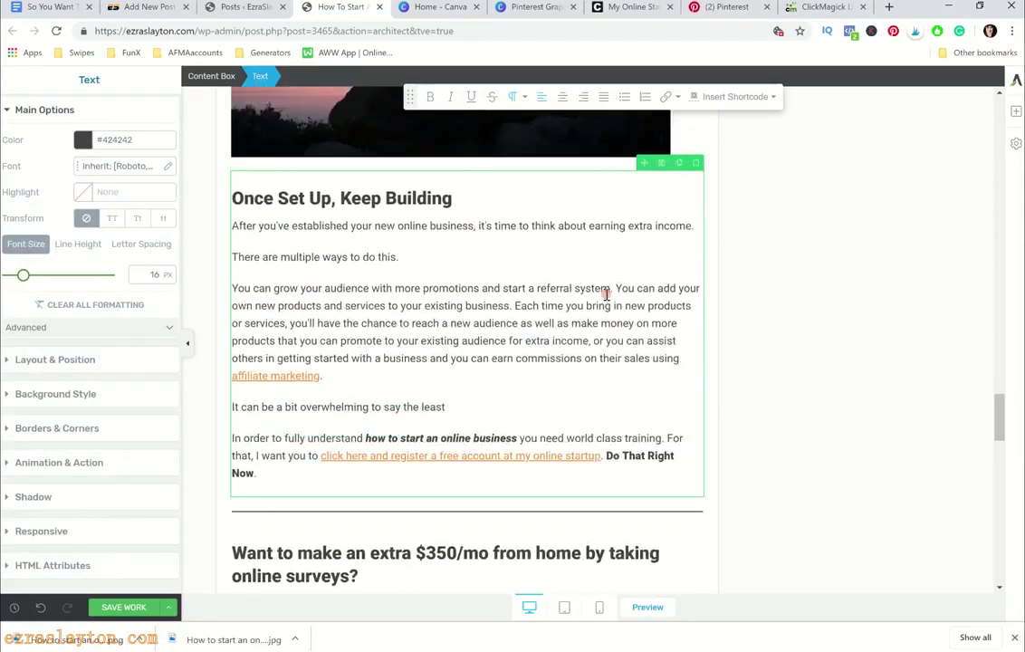
scroll(607, 295, down, 2)
scroll(607, 295, down, 4)
scroll(602, 295, up, 1)
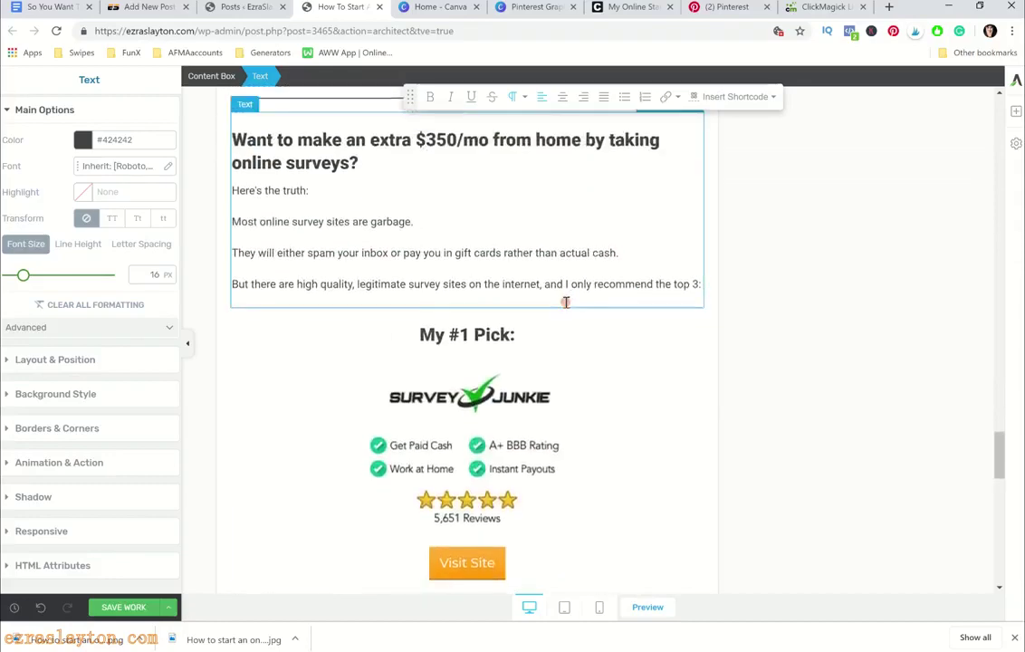
scroll(565, 302, down, 4)
scroll(563, 306, up, 4)
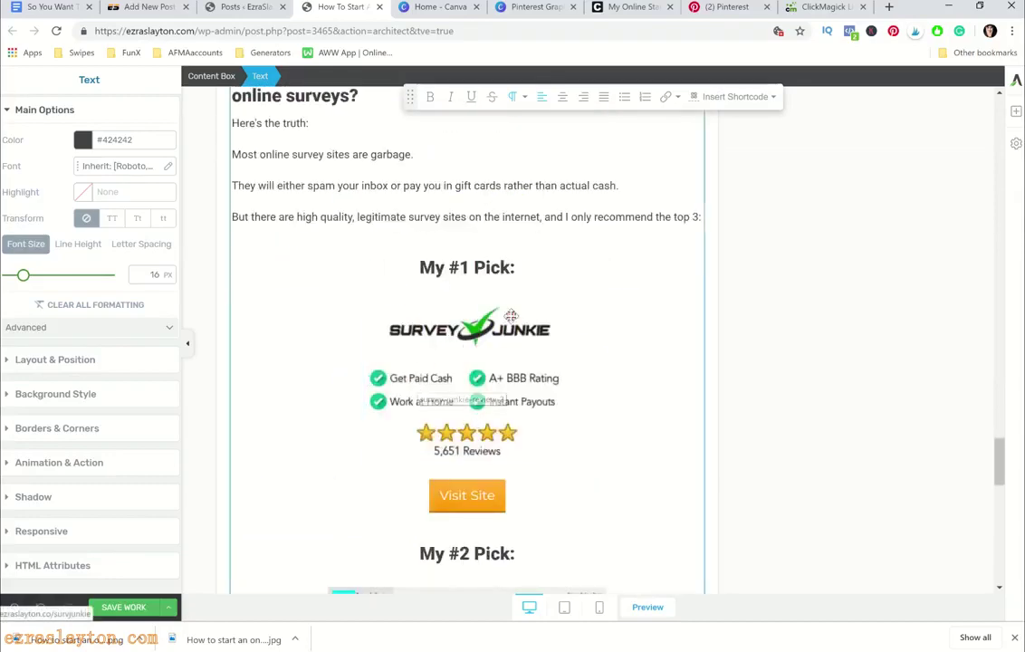
scroll(570, 384, down, 4)
scroll(516, 384, up, 1)
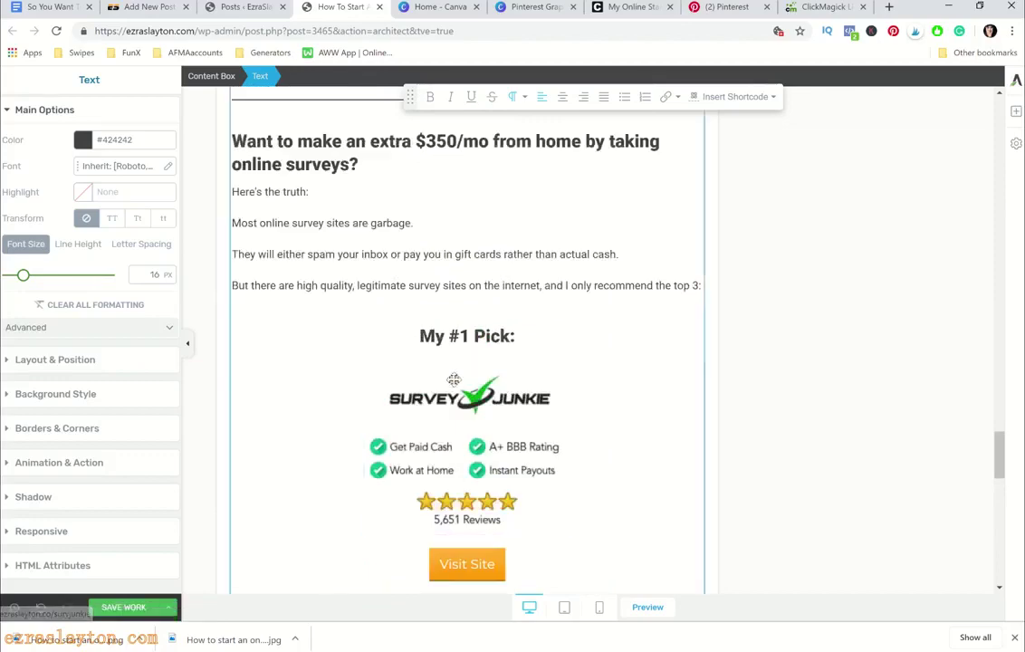
scroll(544, 372, down, 2)
scroll(607, 350, up, 3)
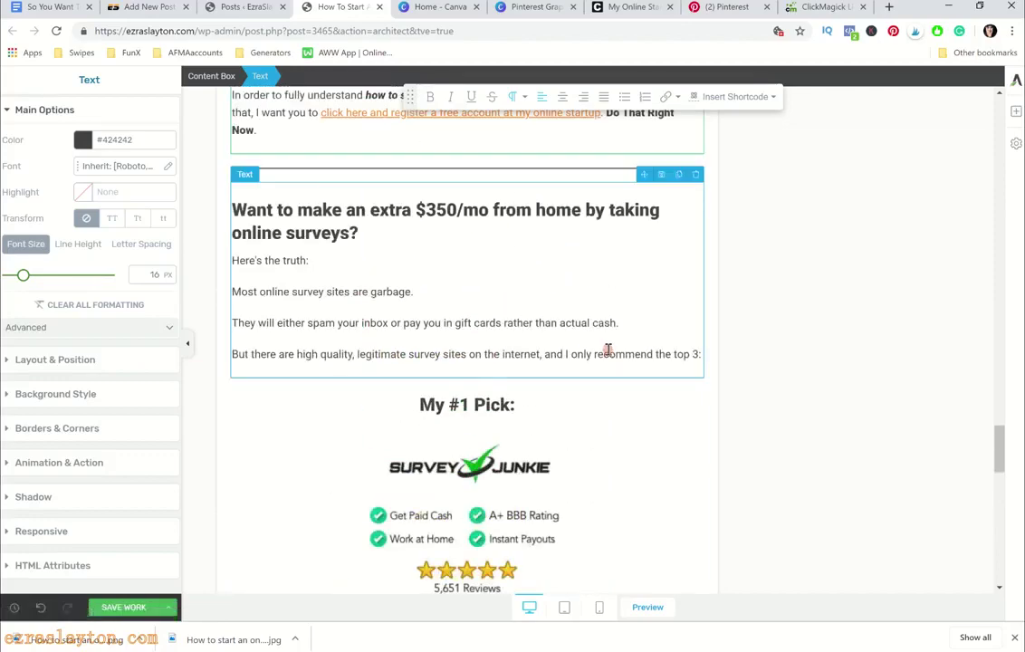
scroll(608, 350, up, 3)
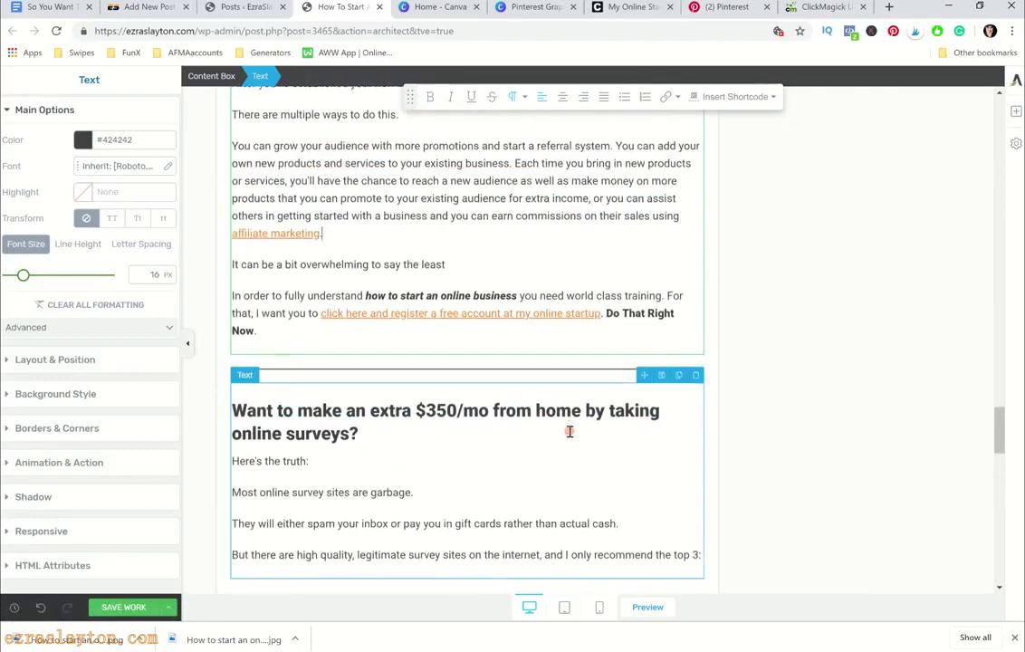
scroll(575, 429, down, 3)
scroll(578, 426, down, 1)
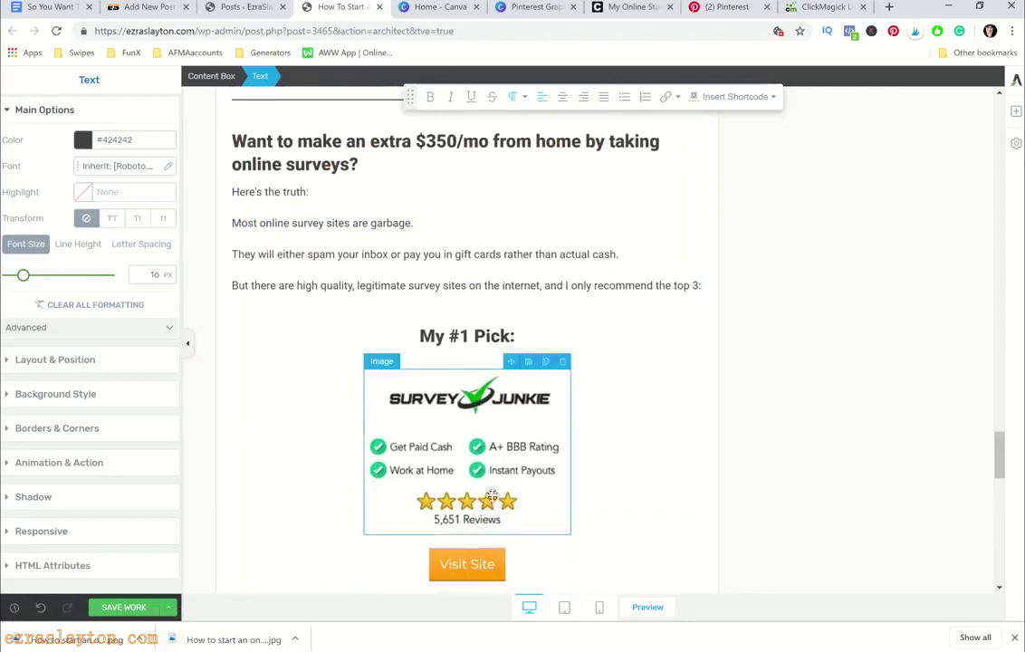
scroll(465, 500, down, 1)
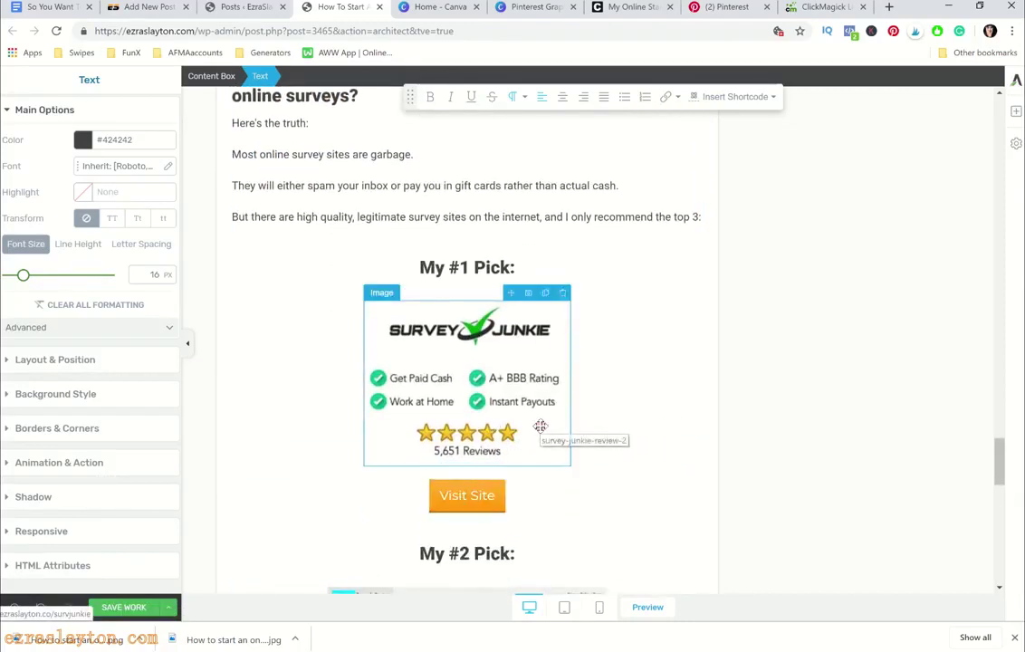
scroll(541, 428, up, 4)
scroll(540, 428, up, 10)
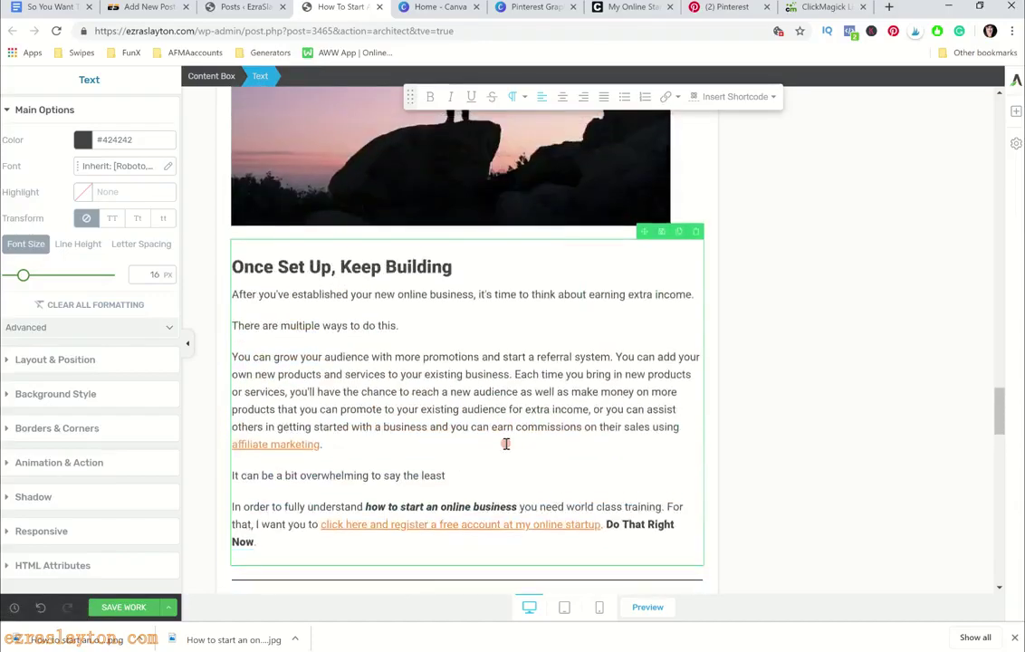
scroll(505, 444, up, 12)
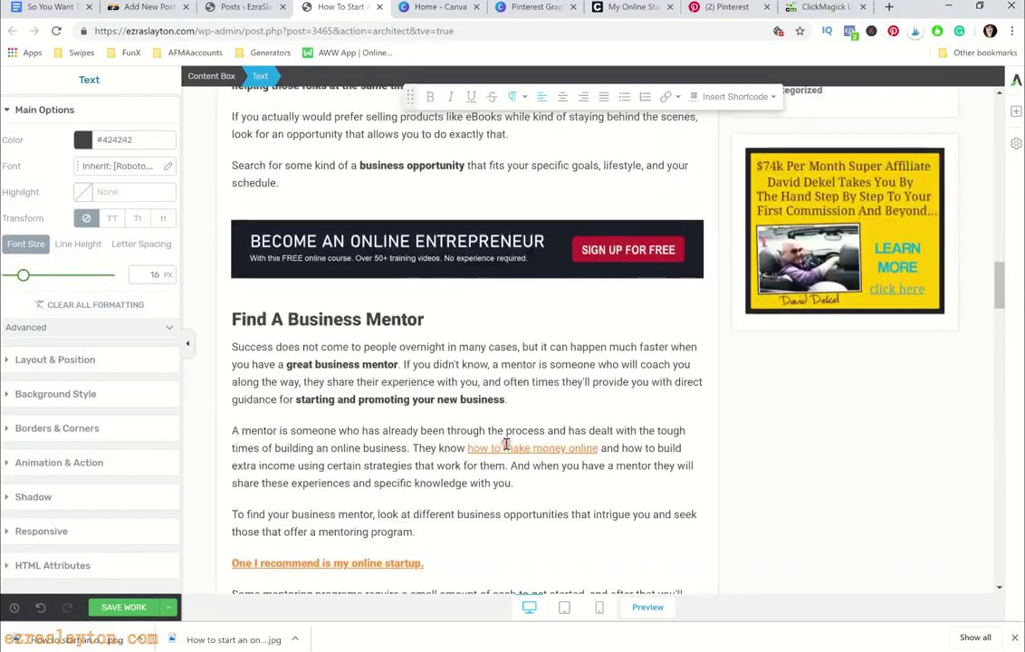
scroll(509, 445, up, 8)
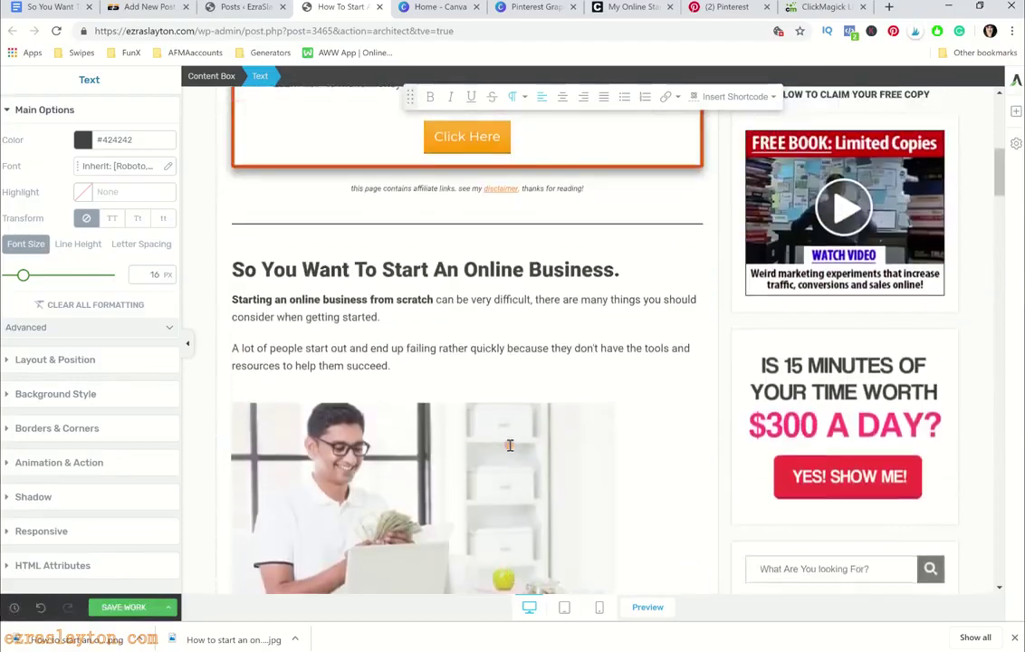
scroll(510, 444, down, 6)
scroll(510, 444, down, 15)
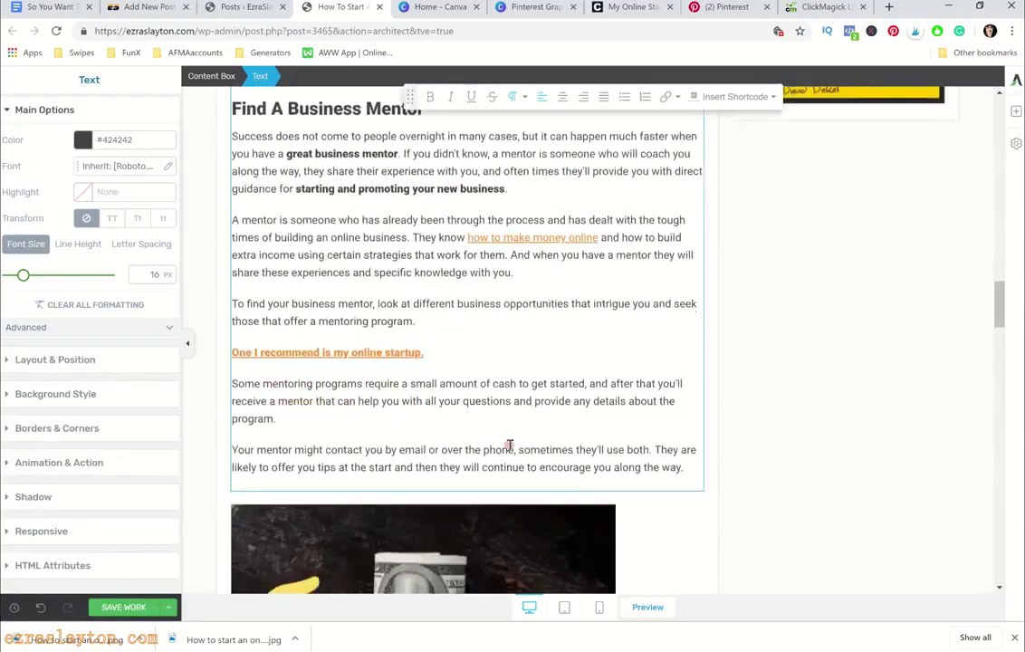
scroll(510, 444, down, 12)
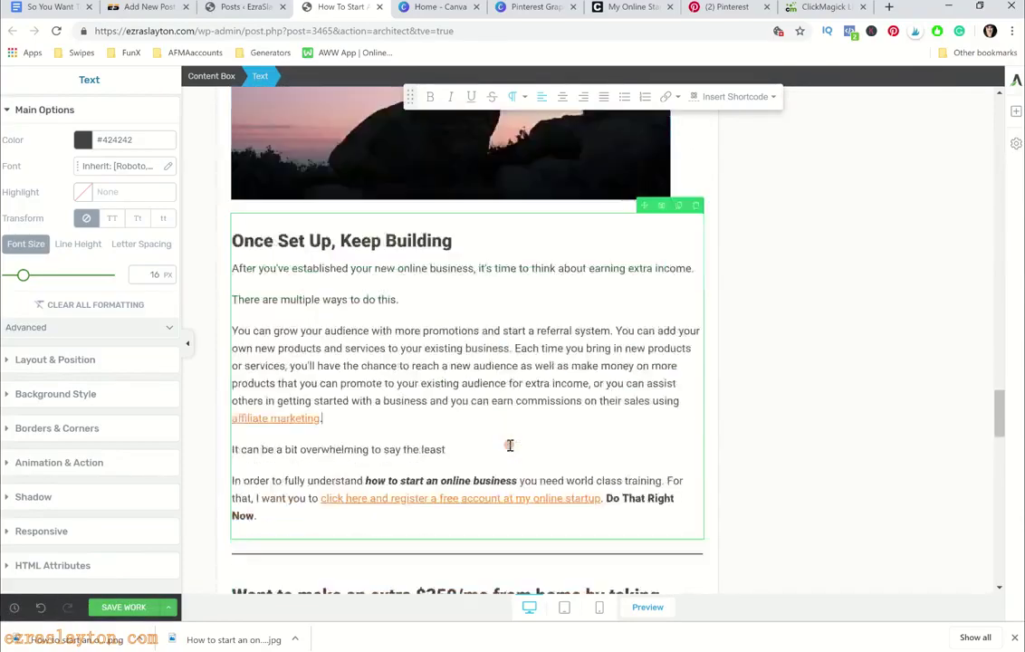
Save the post and switch the Thrive preview to mobile size
click(123, 607)
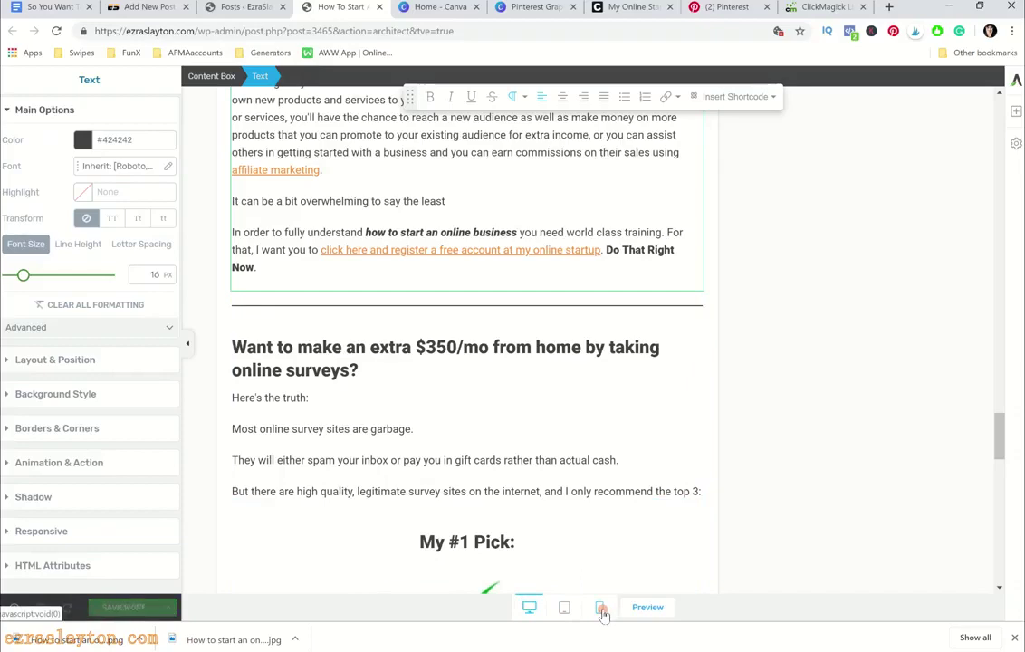
click(600, 608)
scroll(597, 360, down, 10)
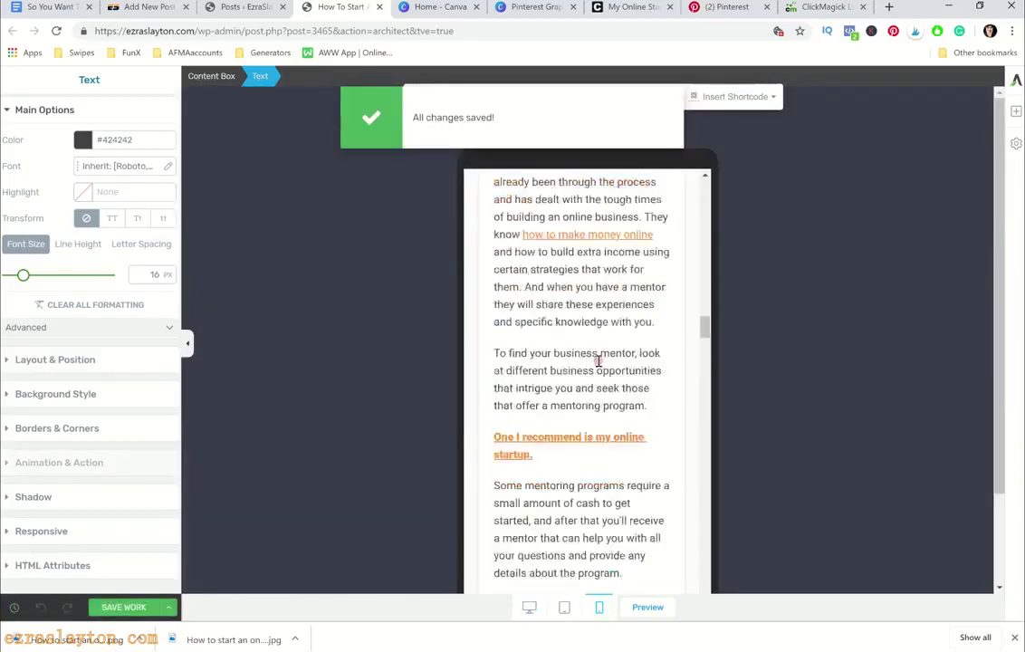
scroll(598, 360, up, 10)
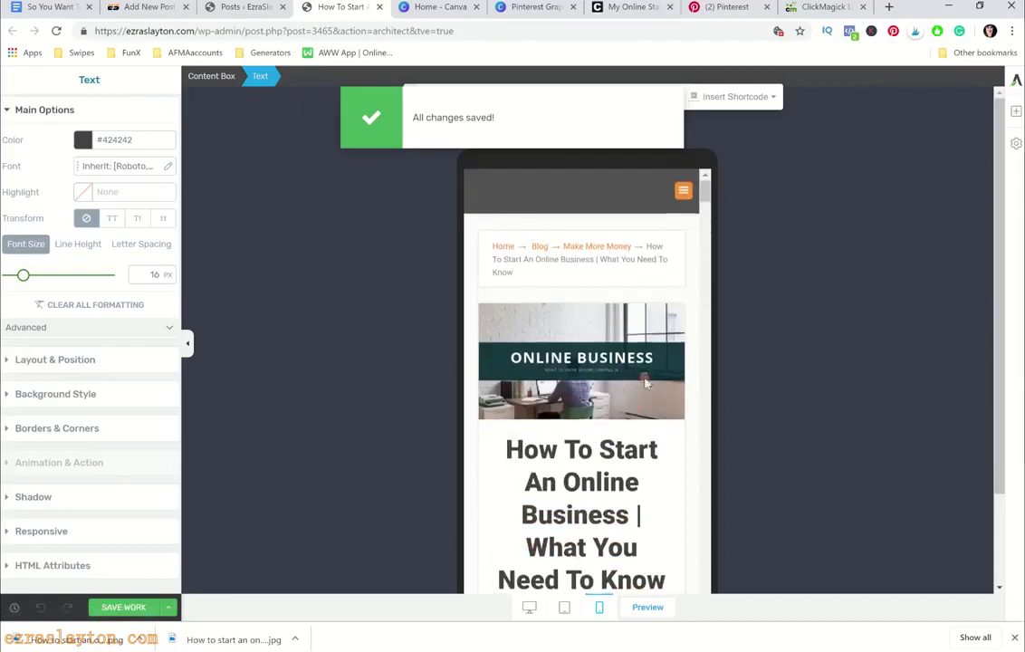
Scroll the mobile preview to the footer, return to desktop view and reveal Save and Exit
scroll(645, 383, down, 5)
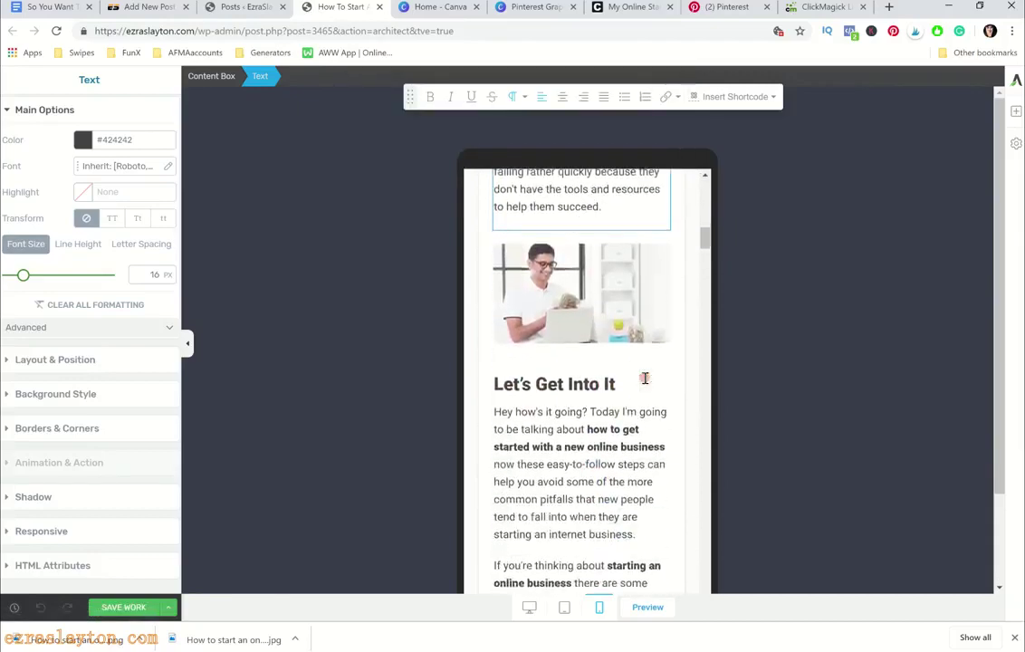
scroll(645, 379, down, 8)
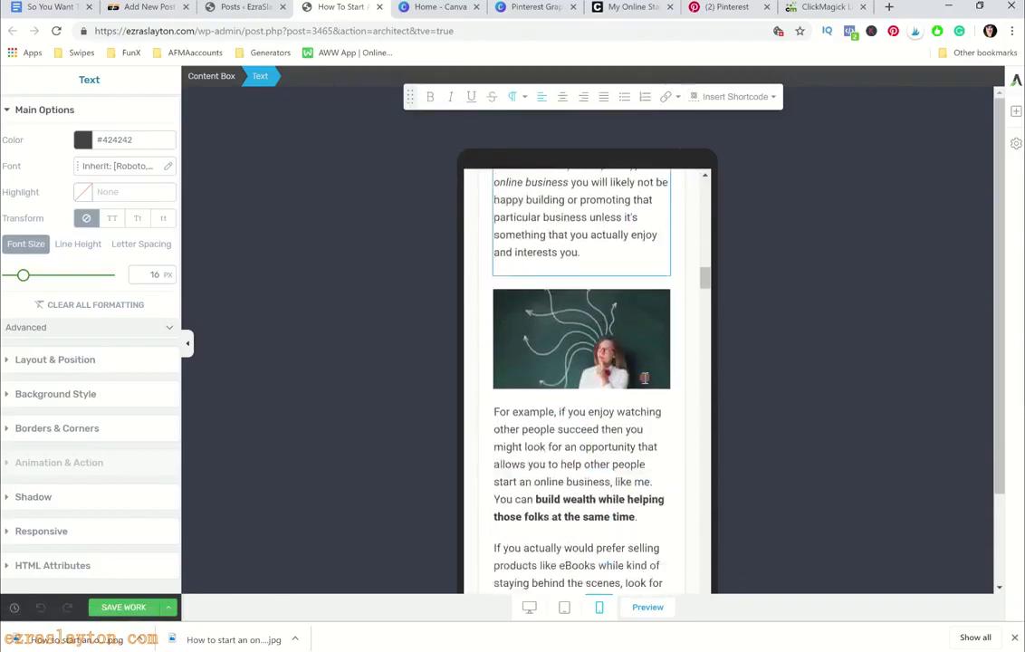
scroll(645, 379, down, 10)
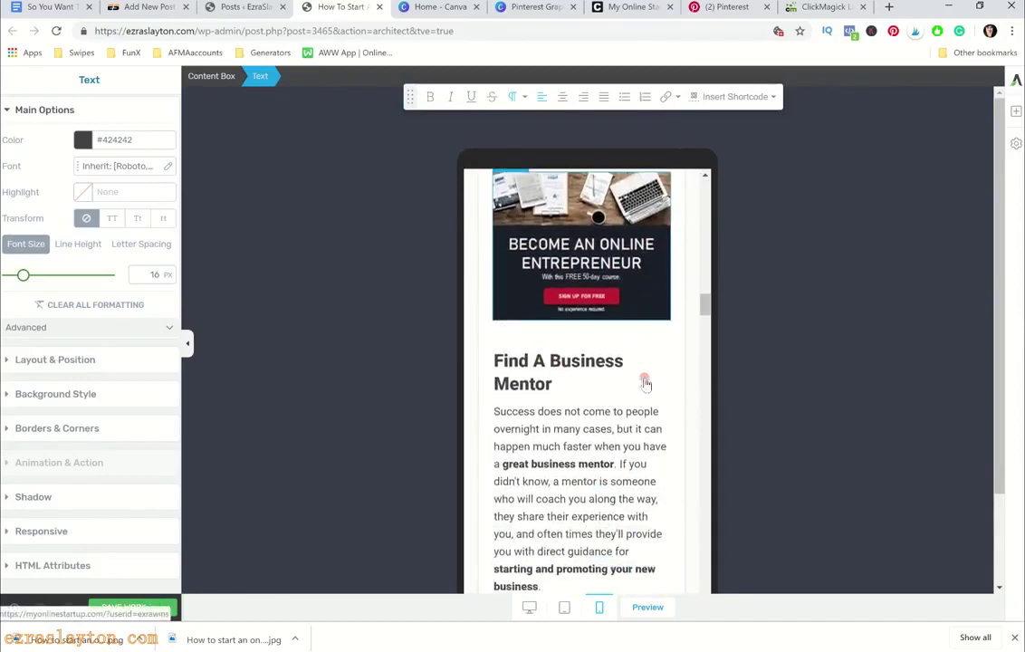
scroll(646, 383, down, 12)
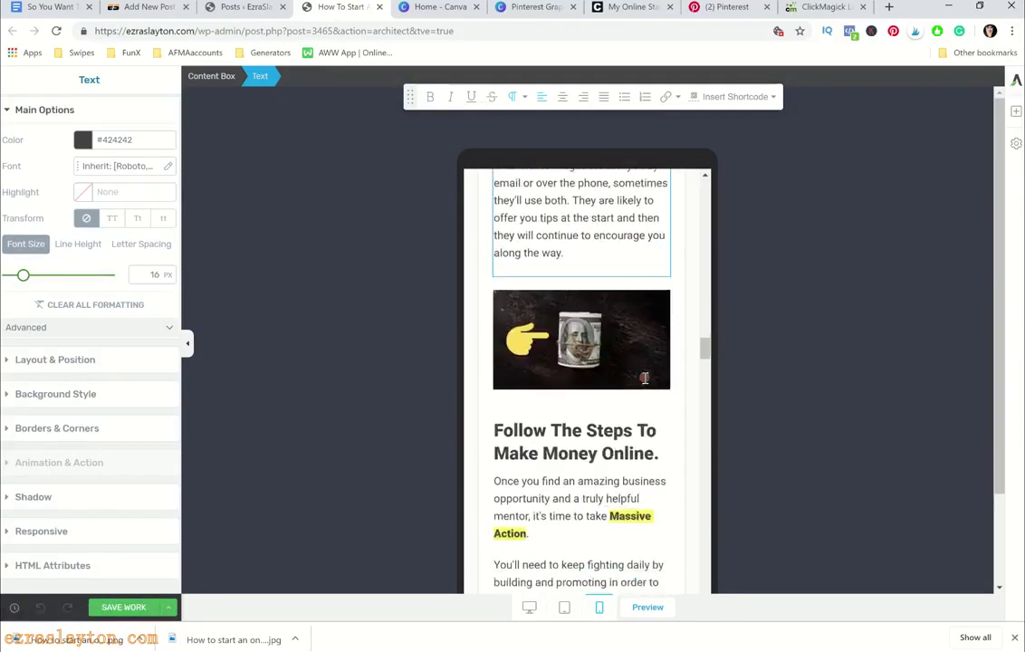
scroll(645, 378, down, 12)
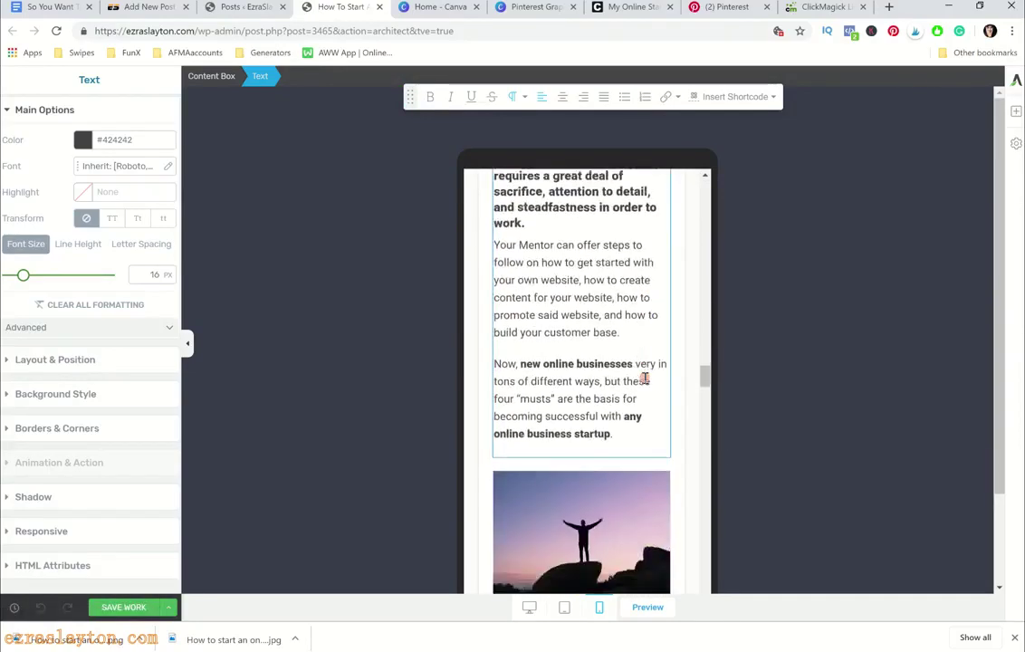
scroll(644, 379, down, 15)
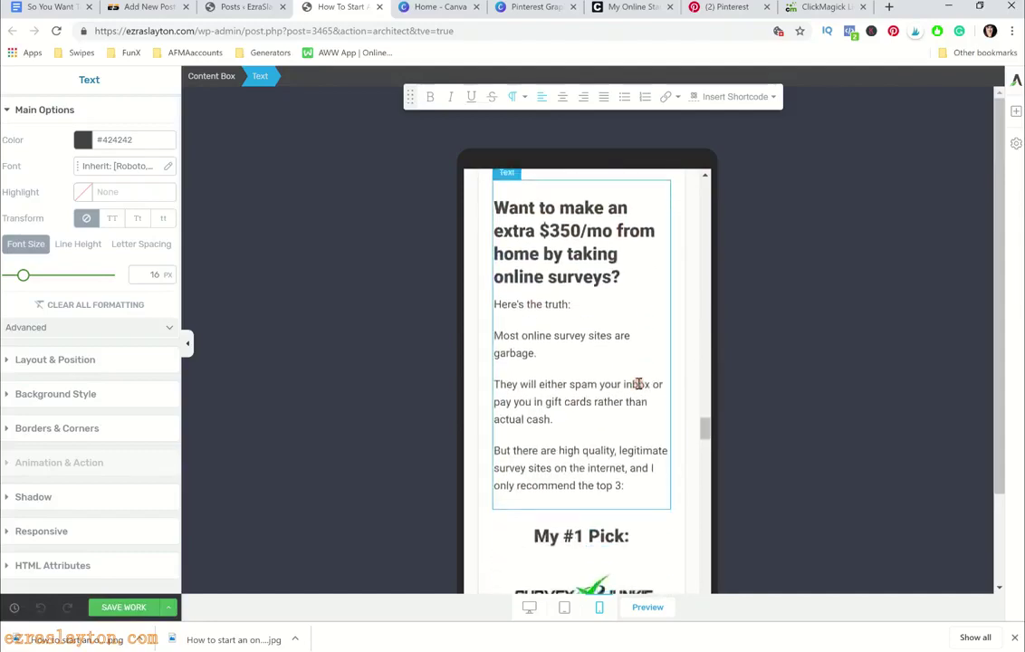
click(529, 607)
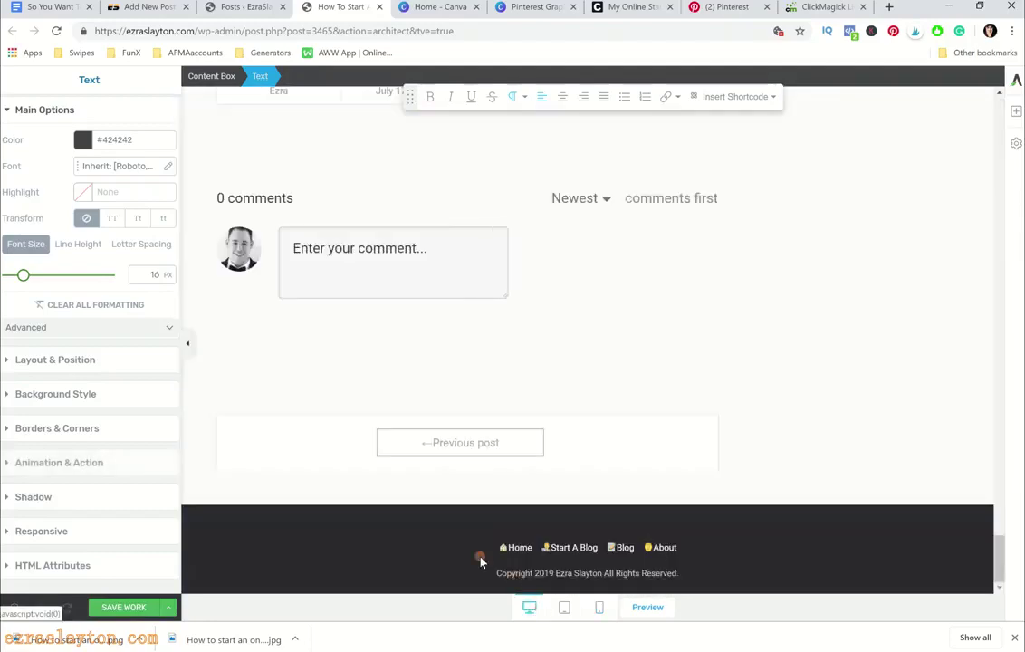
click(168, 607)
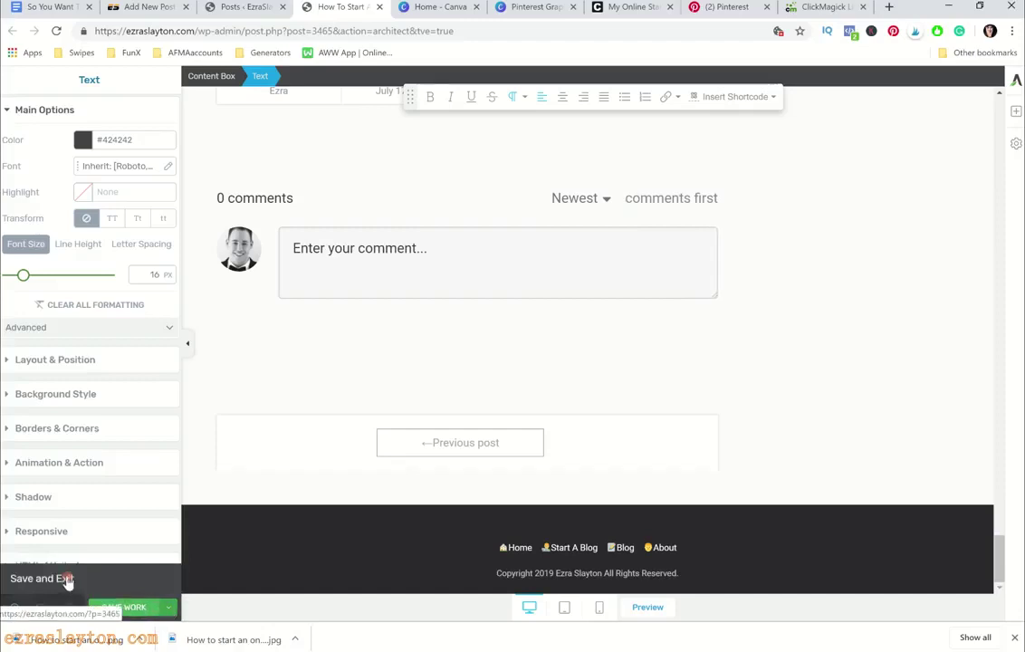
Save and exit Thrive, publish the post from Add New Post, and view it live
click(41, 579)
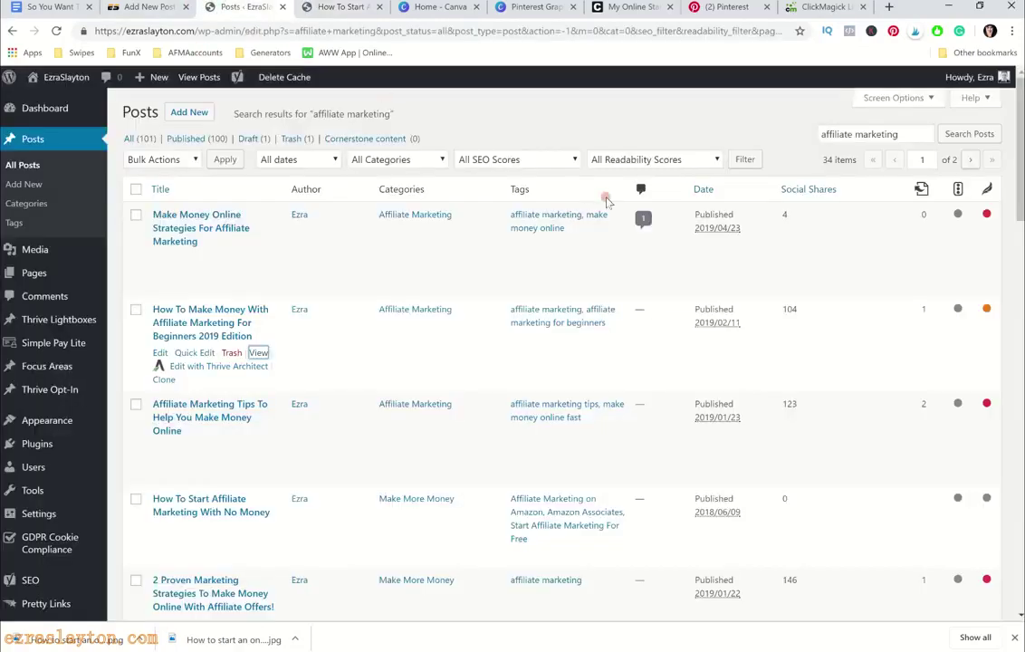
click(147, 6)
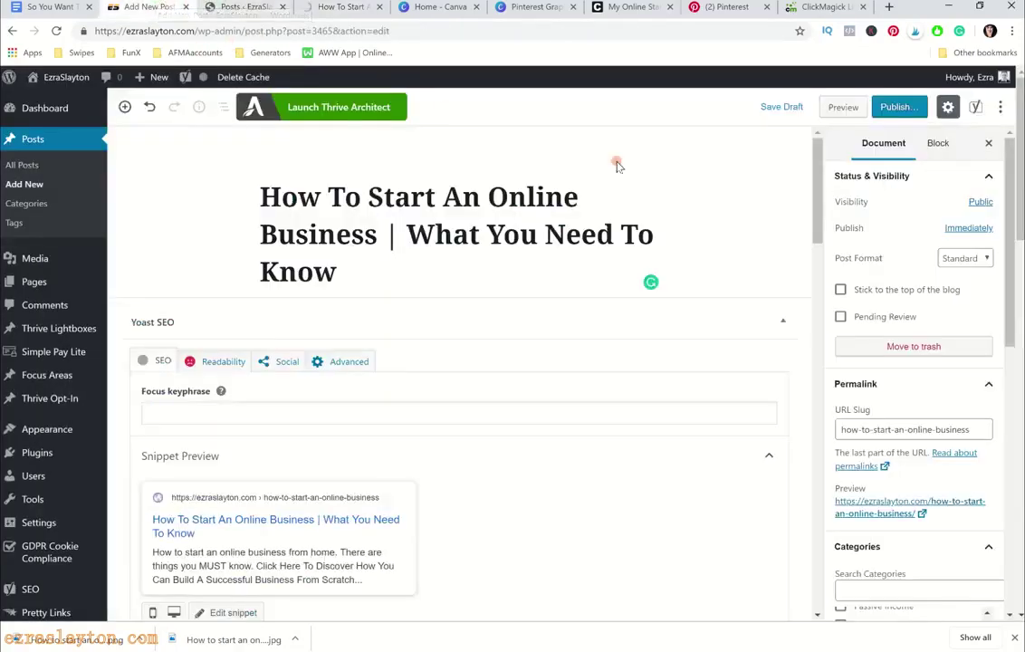
click(898, 107)
click(928, 107)
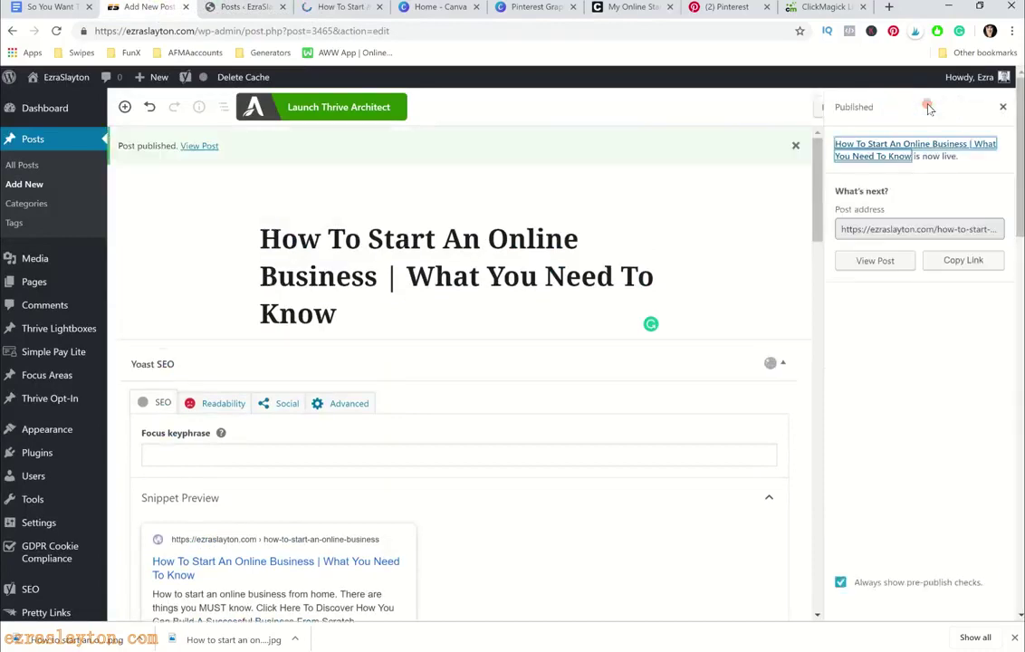
click(192, 145)
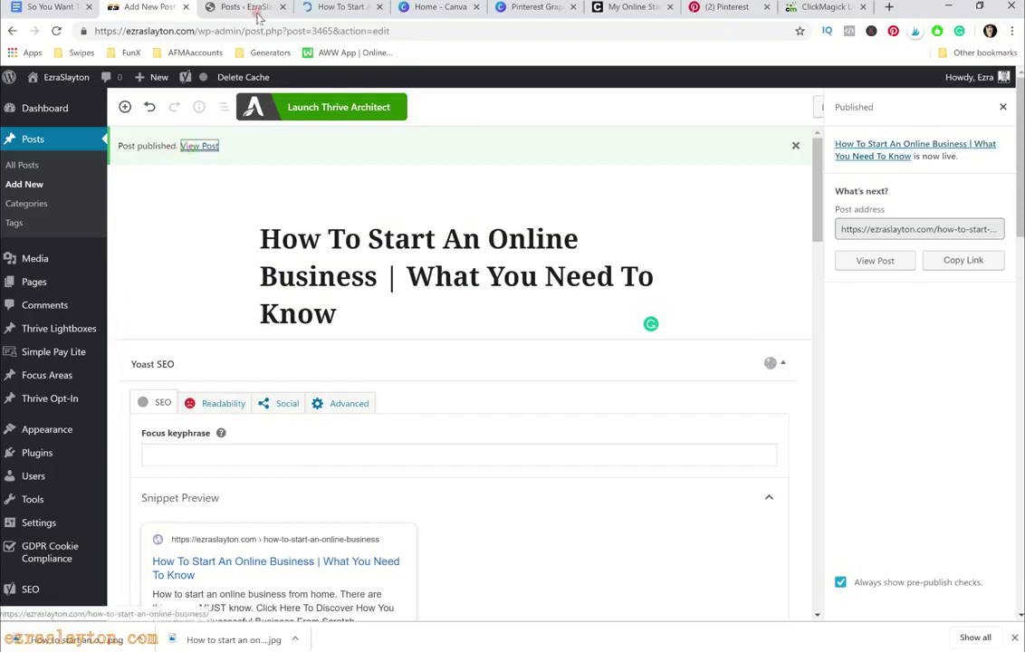
click(380, 6)
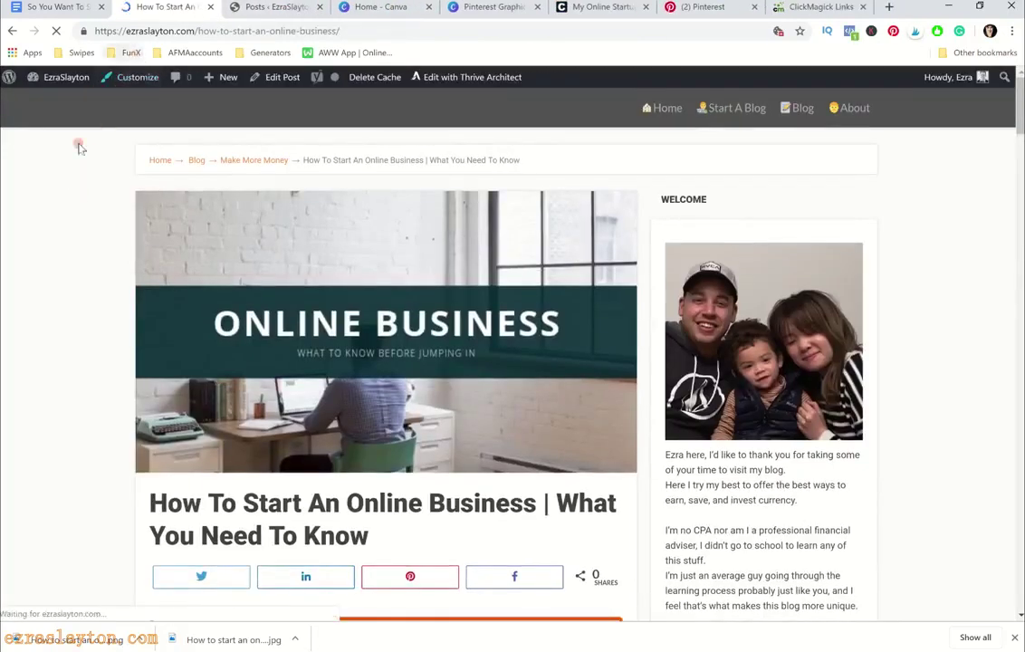
Post the article to the Facebook News Feed captioned 'Starting an online business is tuff!'
scroll(115, 181, down, 4)
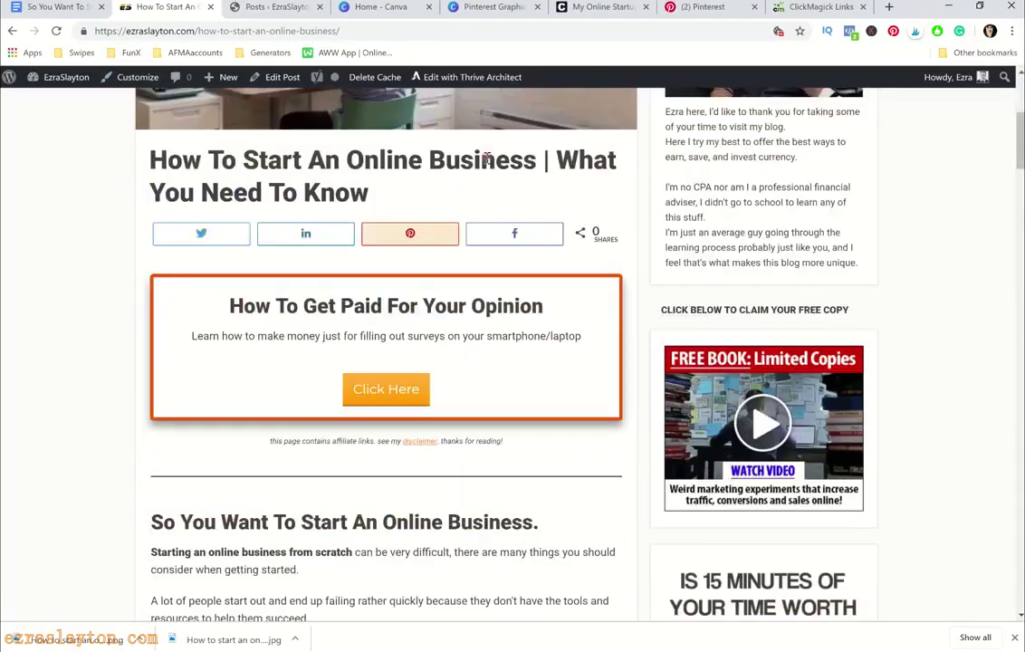
click(522, 241)
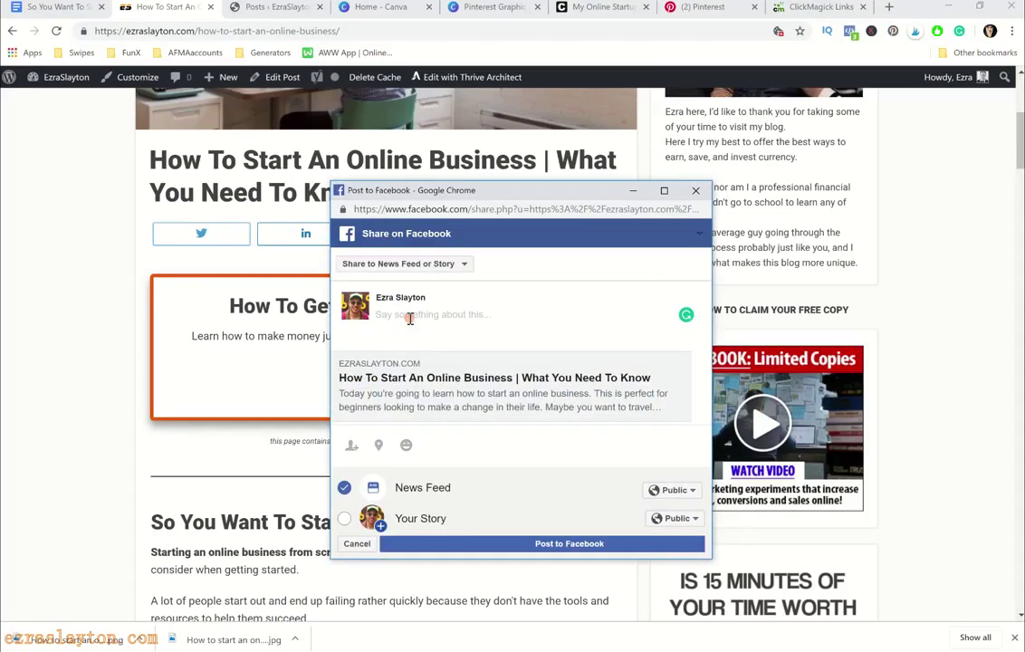
click(410, 318)
text(Start)
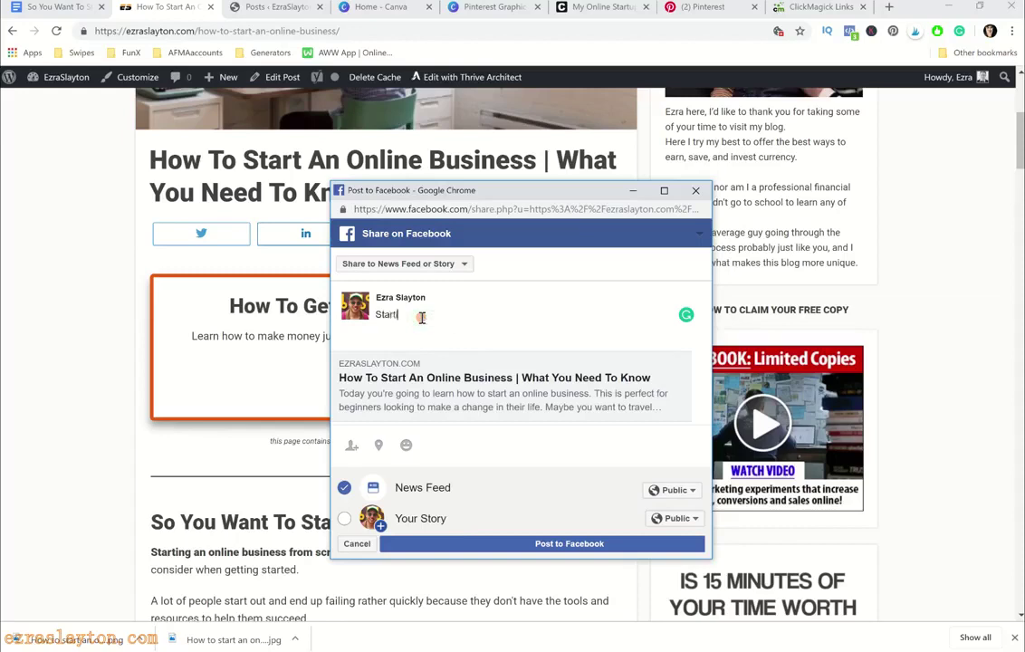
text(ing an online business is tuff!)
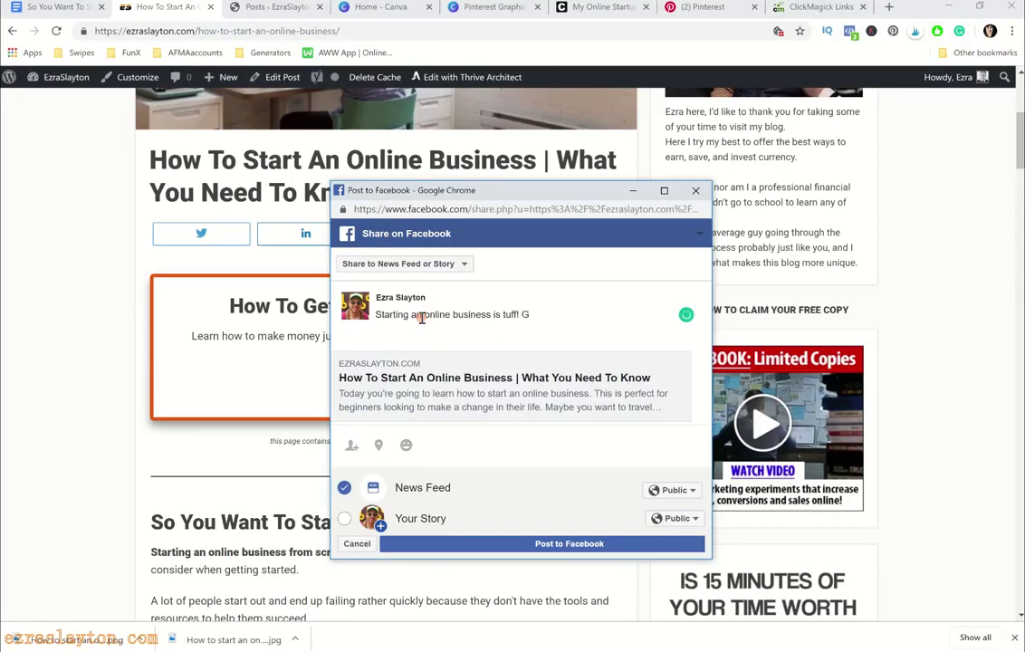
click(589, 546)
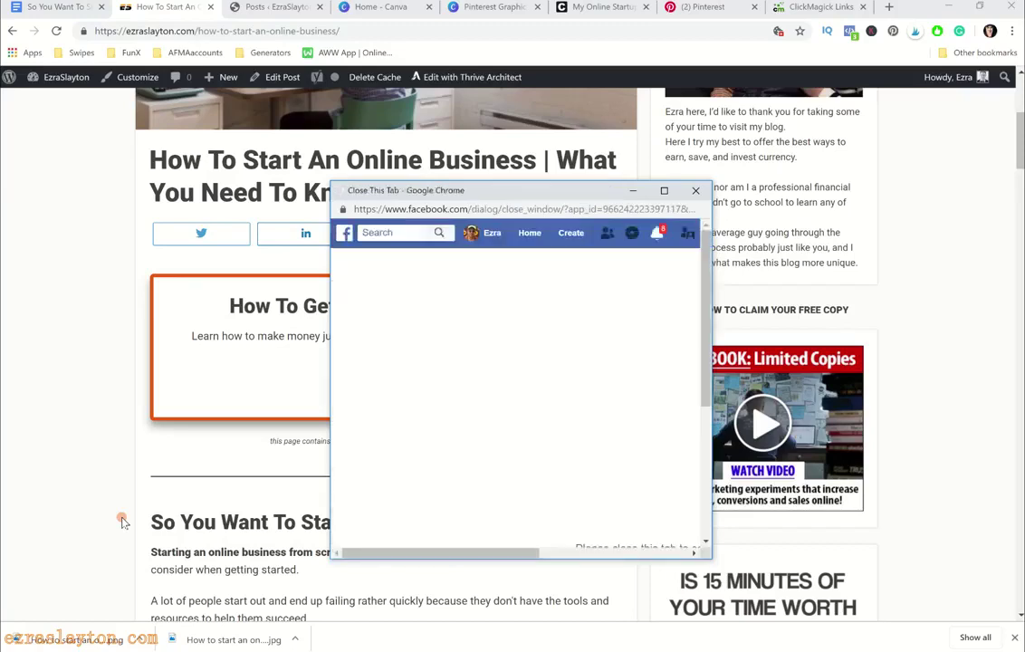
click(650, 237)
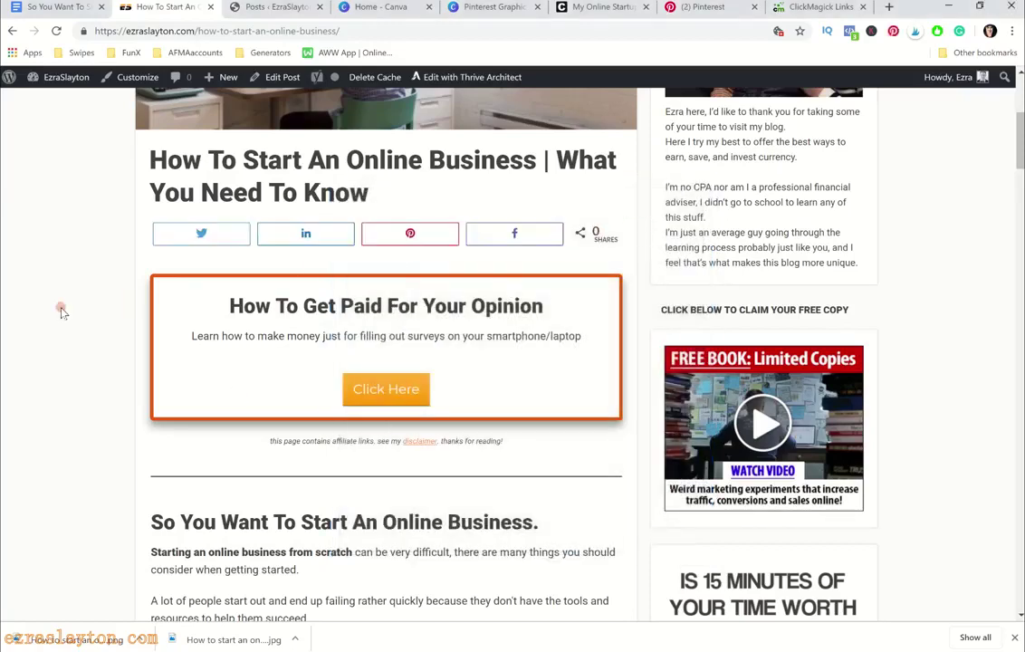
Open, close and reopen the post's Pinterest 'Choose a Pin to save' picker, then head to Edit Post
click(410, 236)
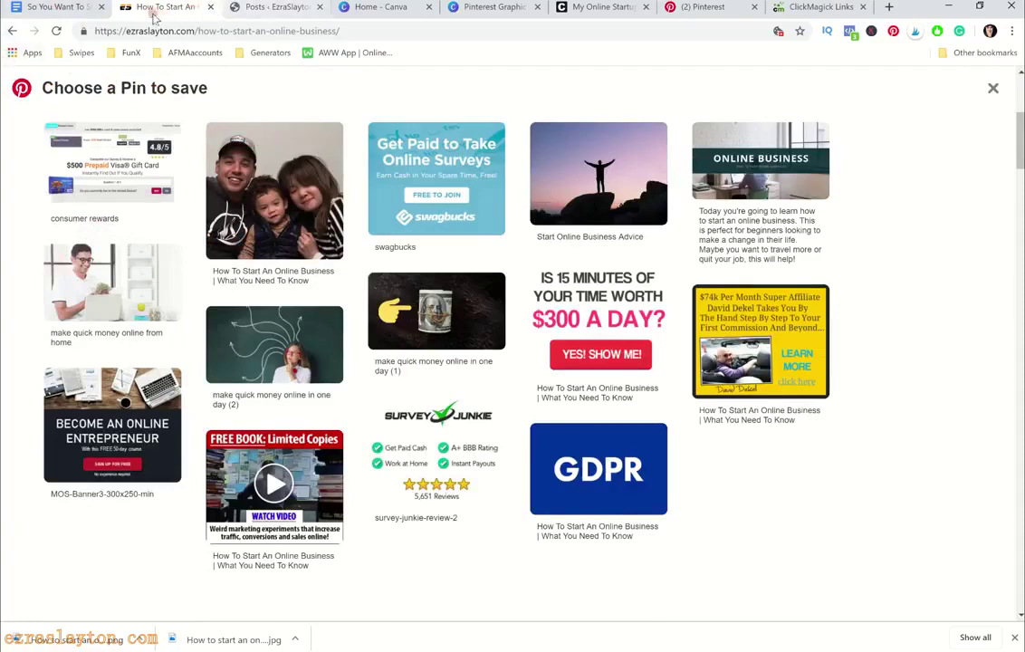
click(993, 87)
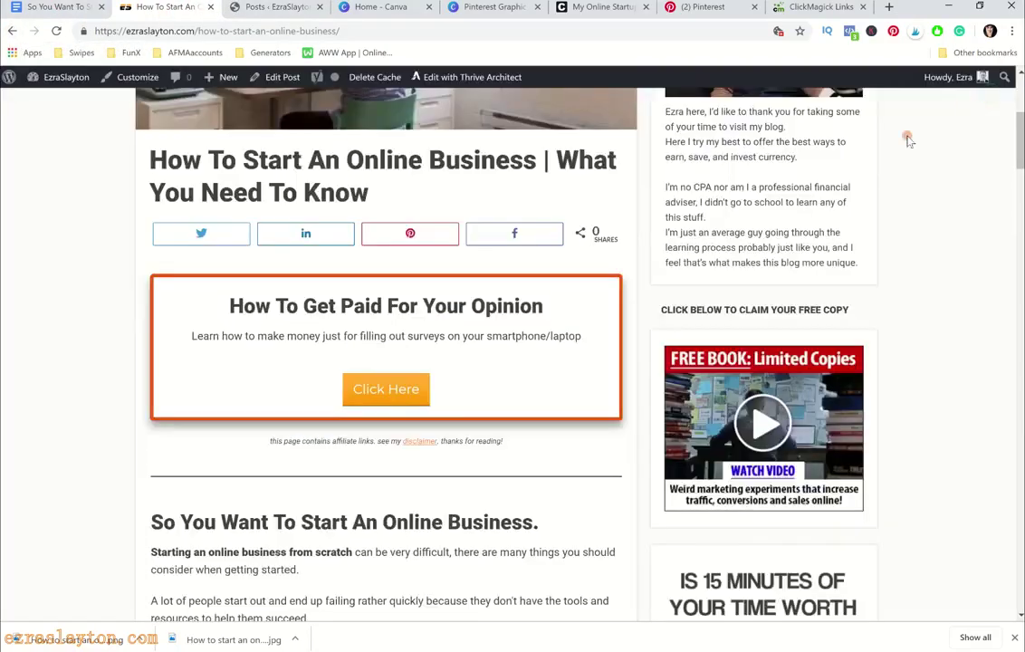
click(442, 236)
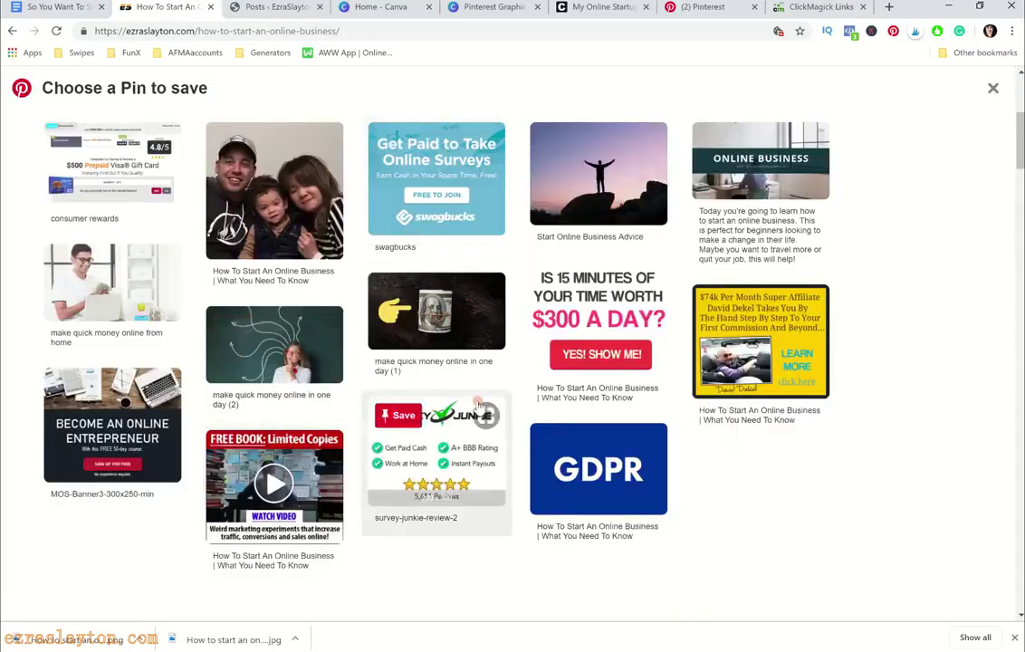
click(20, 32)
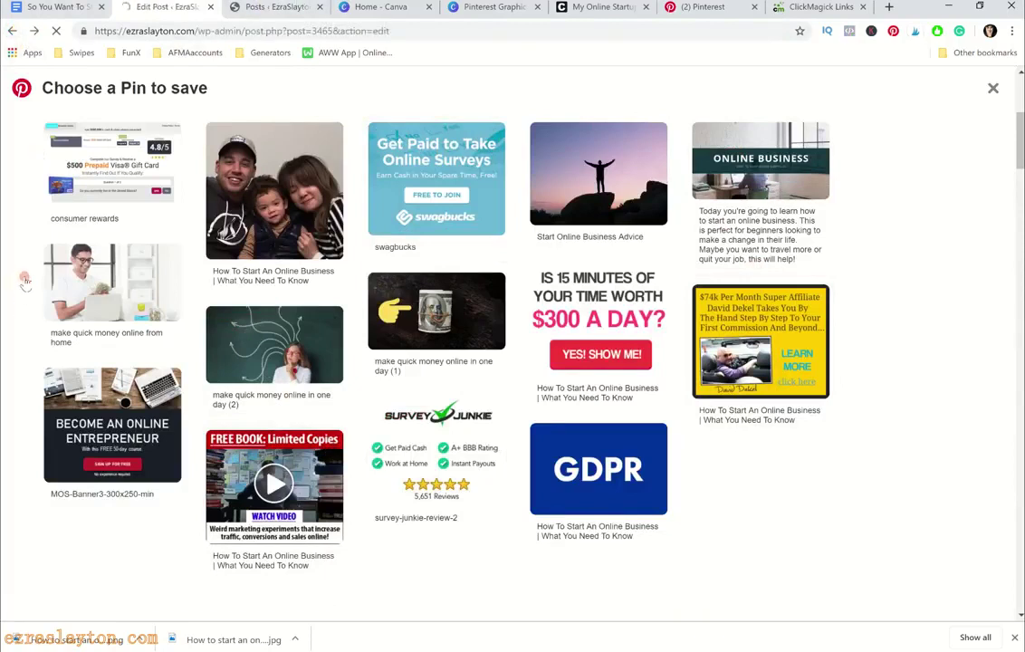
click(993, 89)
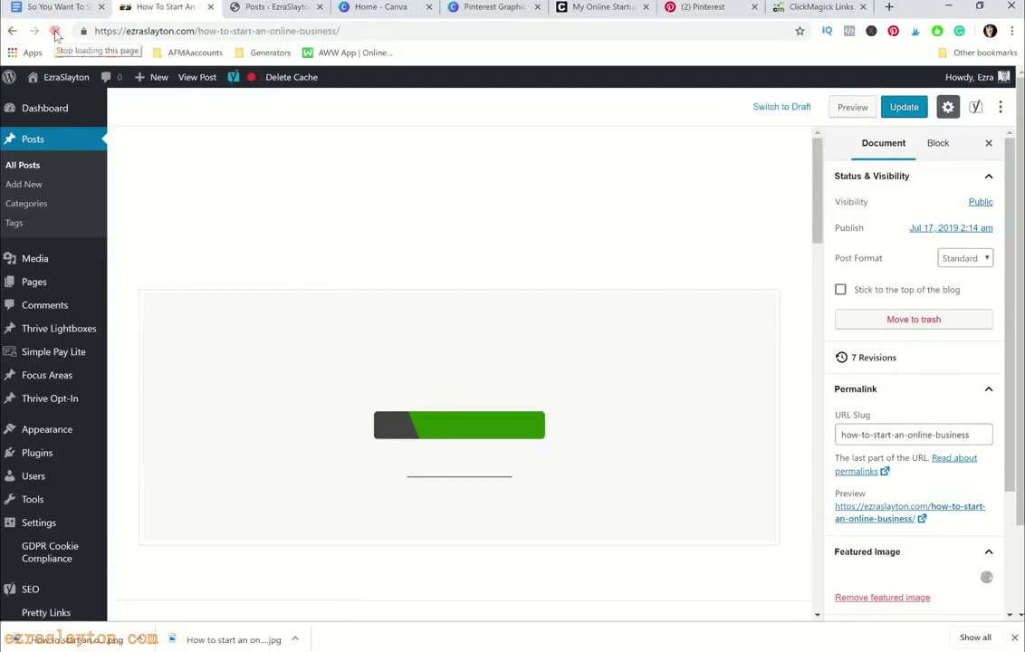
Reload the post editor and close the My Online Startup and Posts tabs
click(11, 31)
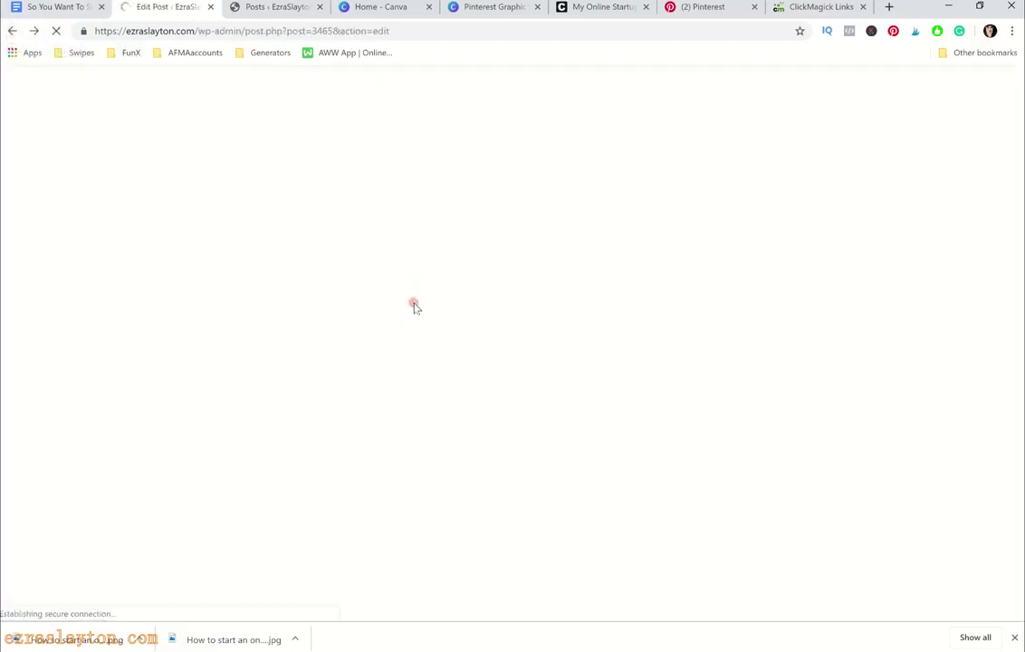
click(640, 10)
click(643, 7)
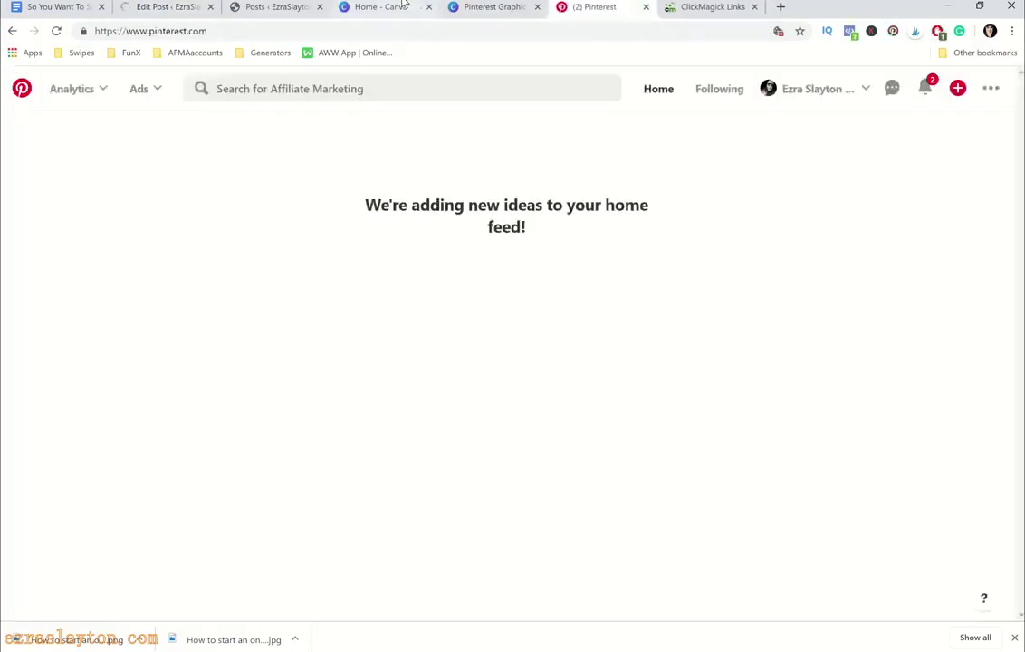
click(274, 7)
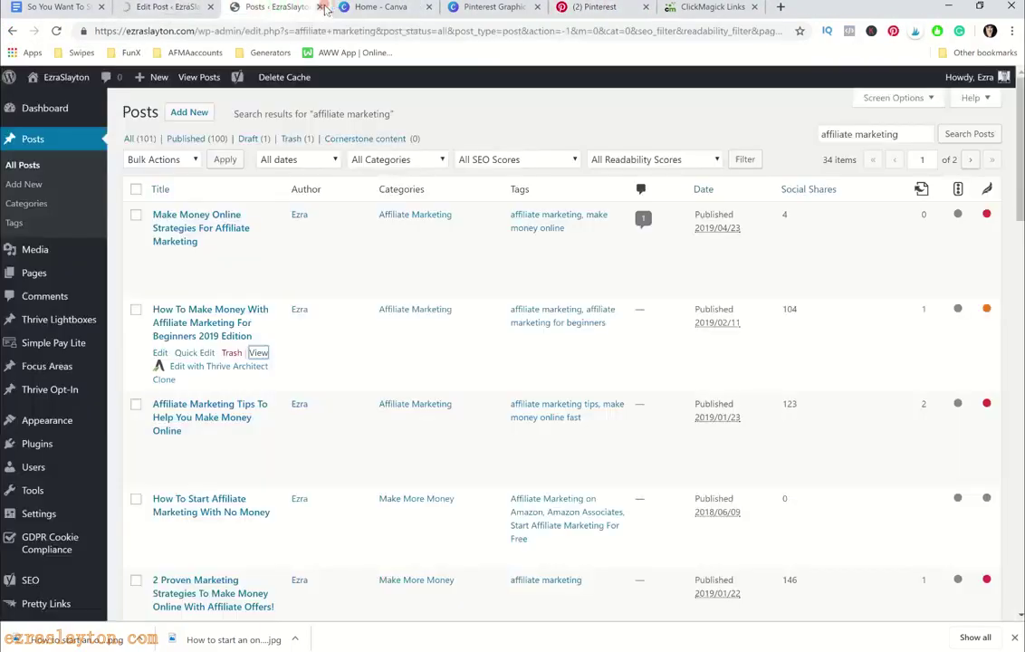
click(319, 6)
click(161, 5)
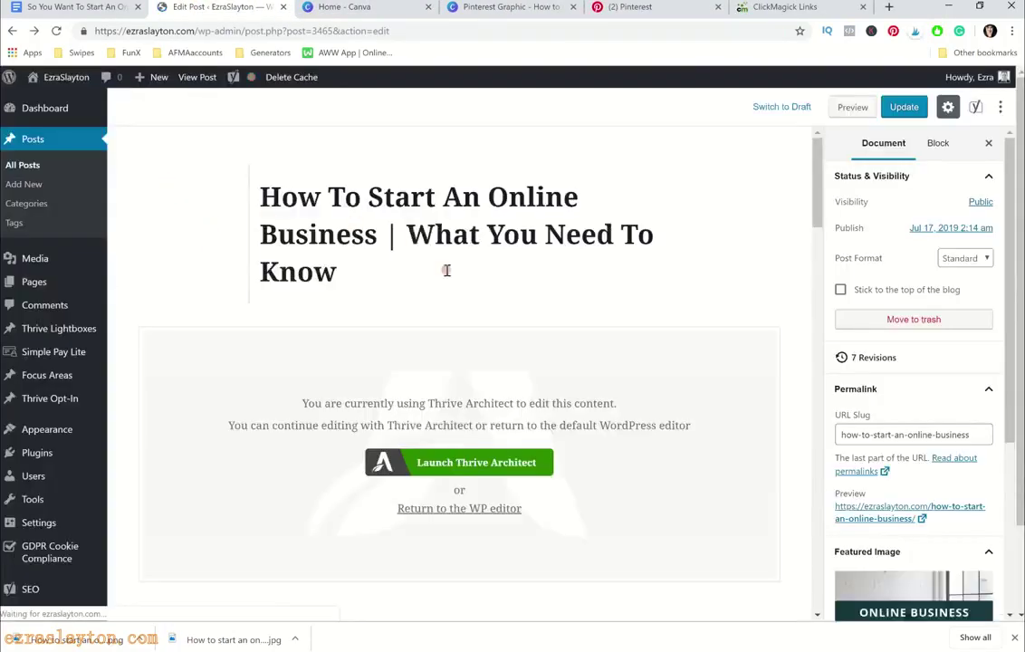
Open the media library for the post's Social Warfare Pinterest Image
scroll(648, 317, down, 20)
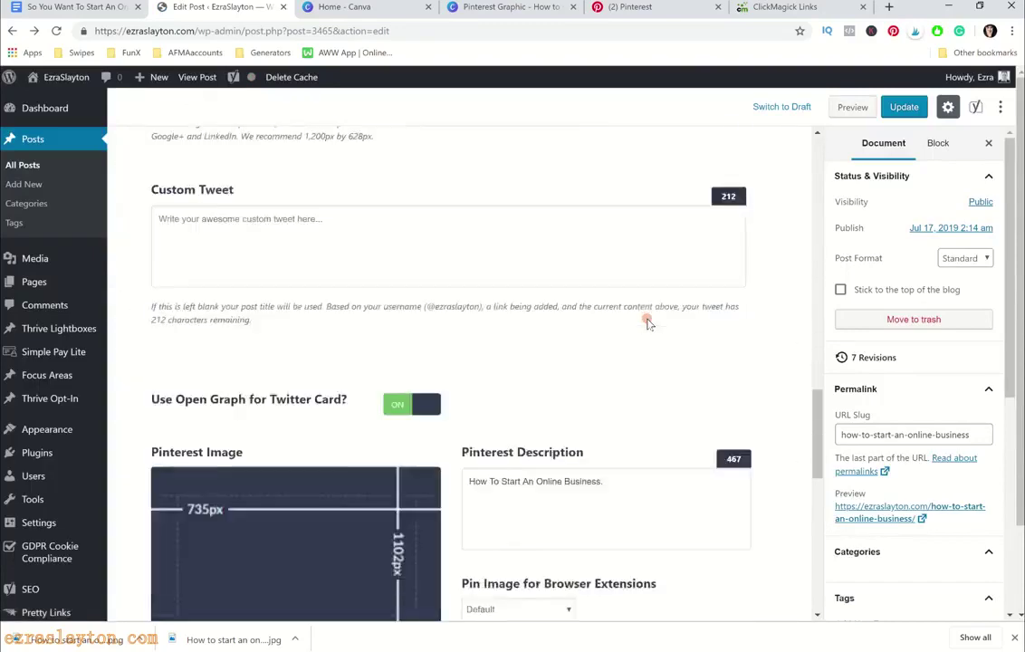
scroll(646, 315, down, 1)
scroll(646, 312, up, 2)
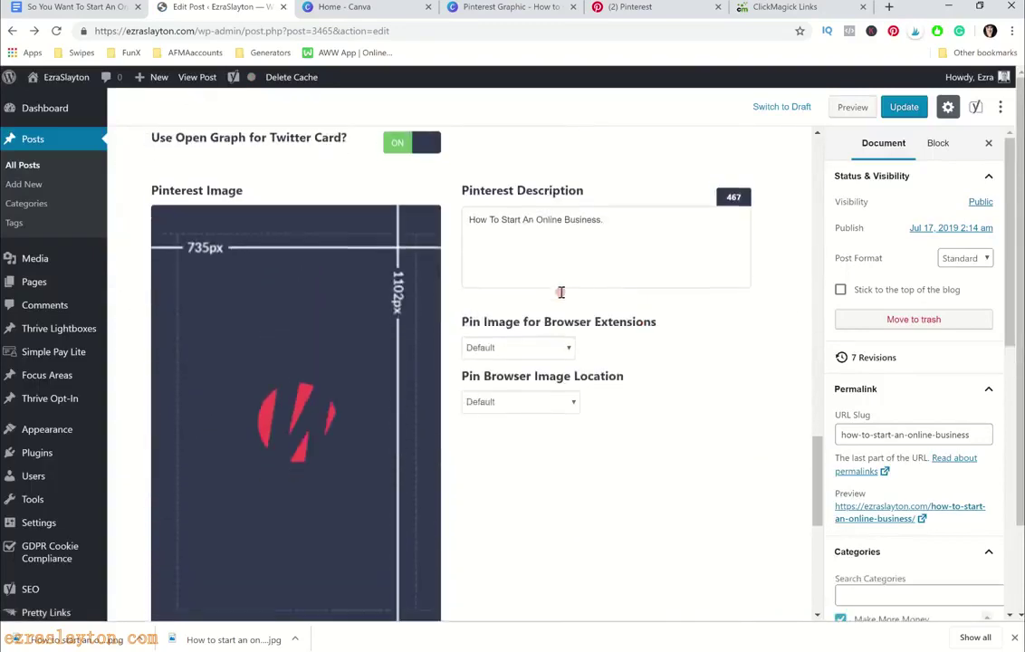
scroll(645, 312, down, 3)
click(303, 405)
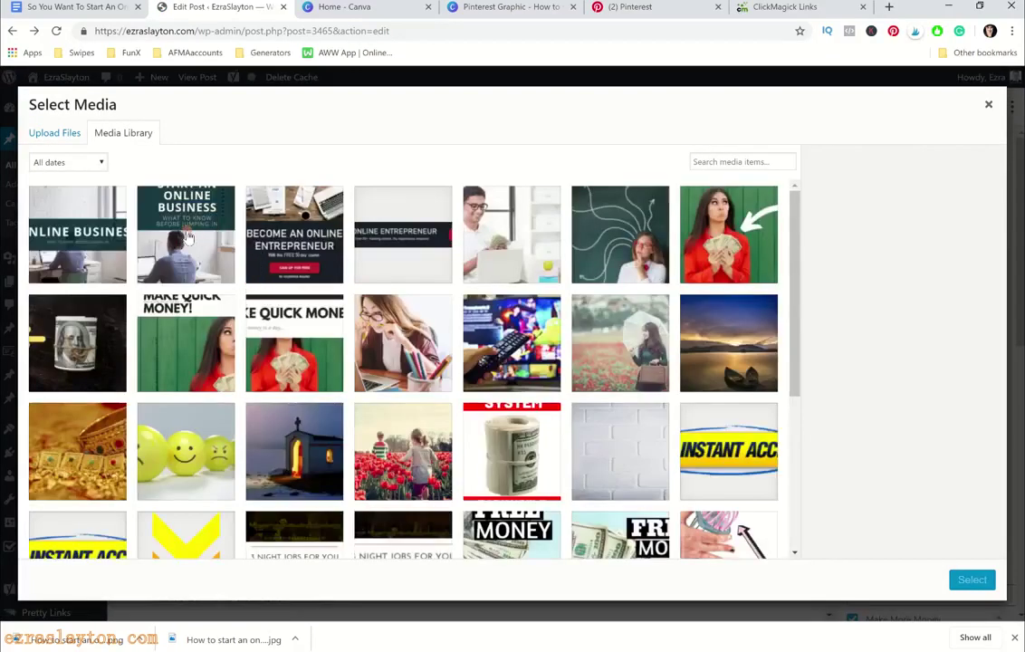
Choose How-to-start-an-online-business.png from the media library as the Pinterest image
click(188, 237)
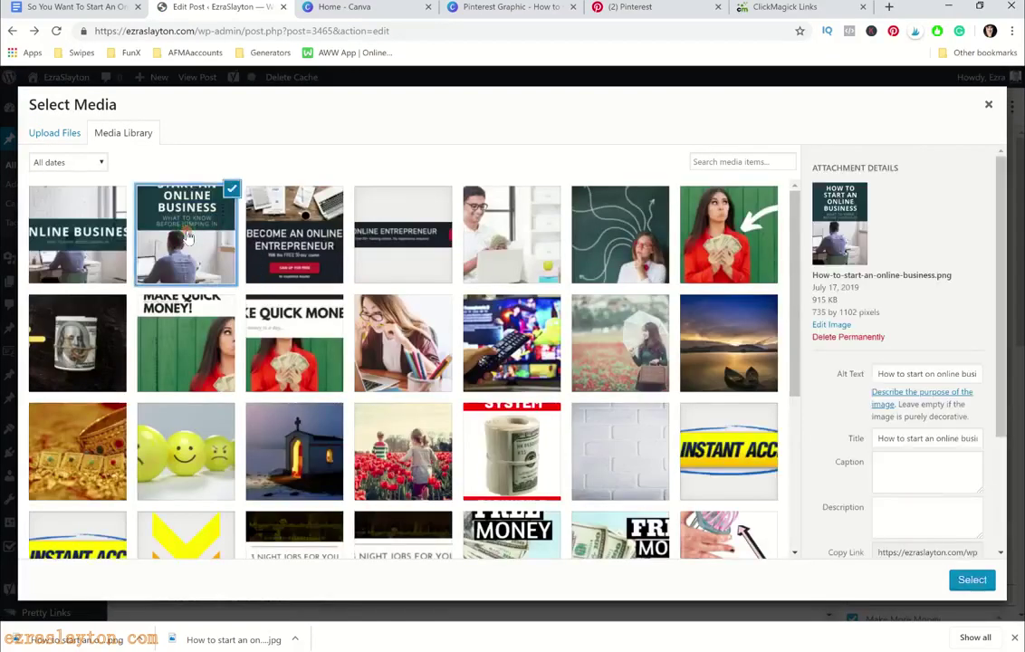
click(973, 580)
scroll(634, 375, up, 3)
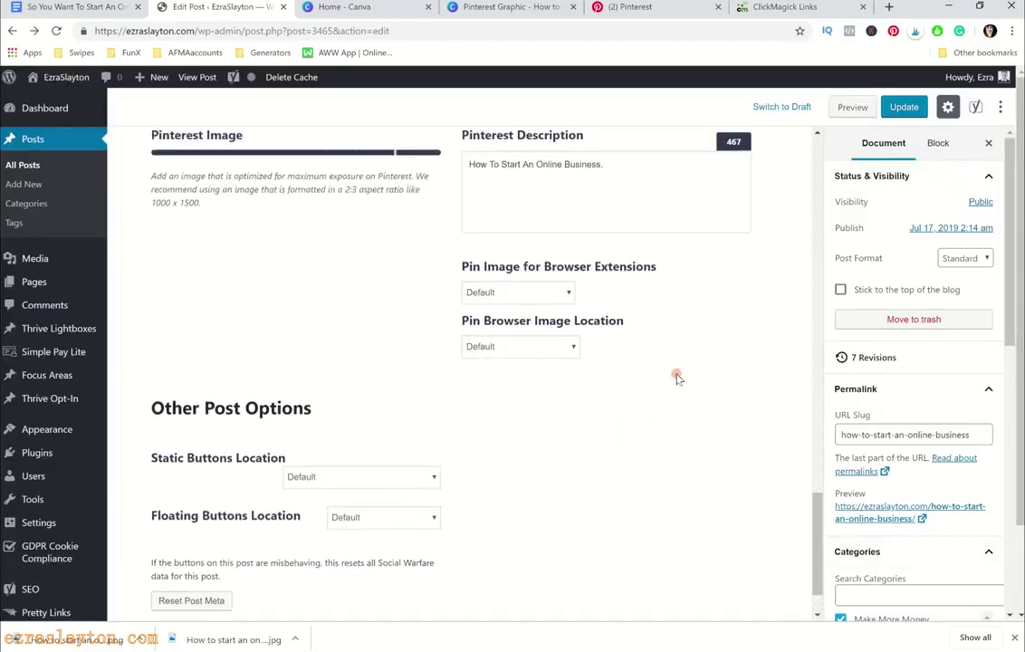
scroll(485, 358, down, 3)
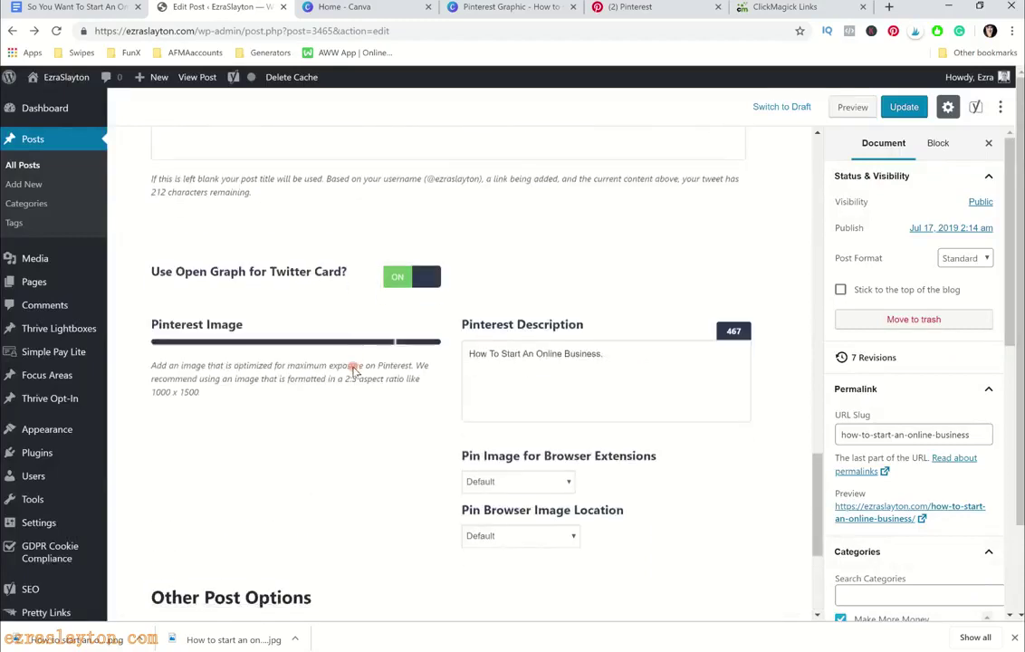
scroll(512, 379, up, 1)
scroll(513, 385, up, 8)
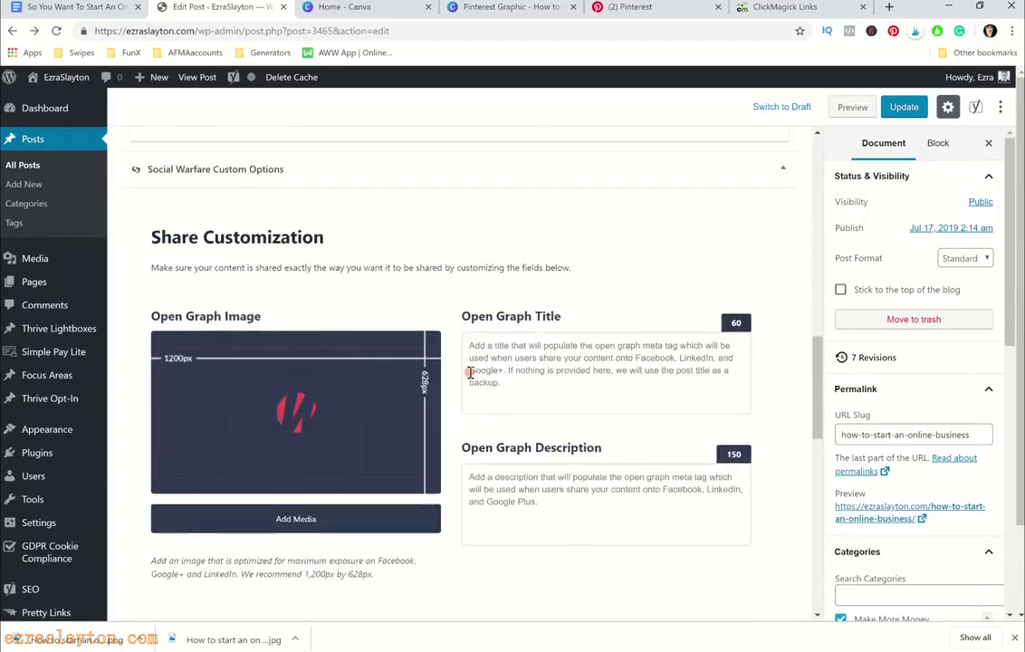
scroll(470, 372, down, 8)
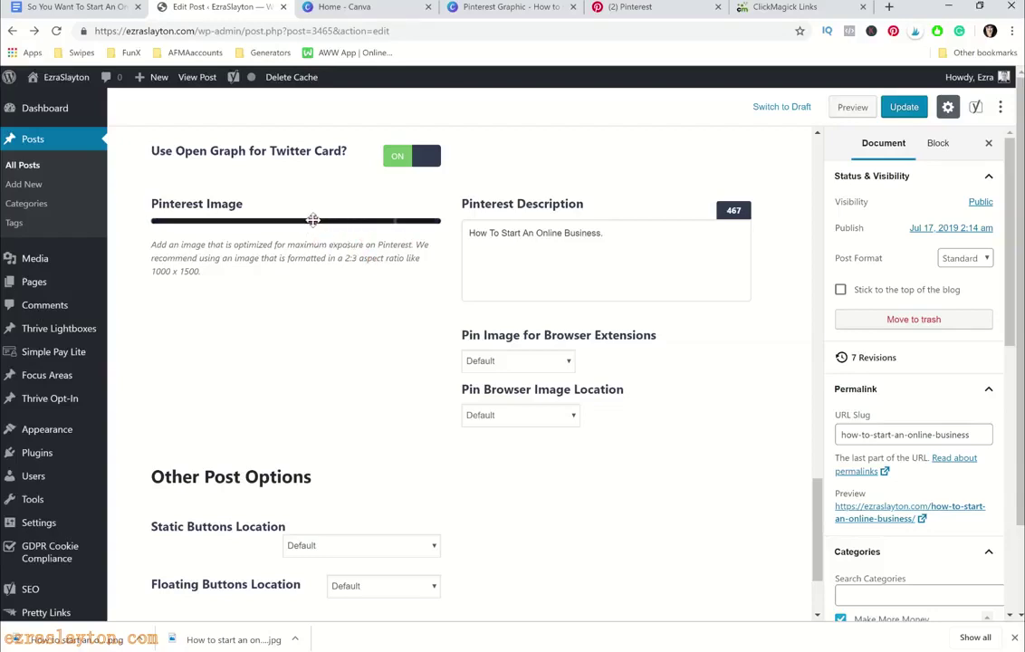
Drag the downloaded Pinterest graphic onto the Pinterest Image upload zone
drag(313, 220, 299, 227)
scroll(314, 370, up, 4)
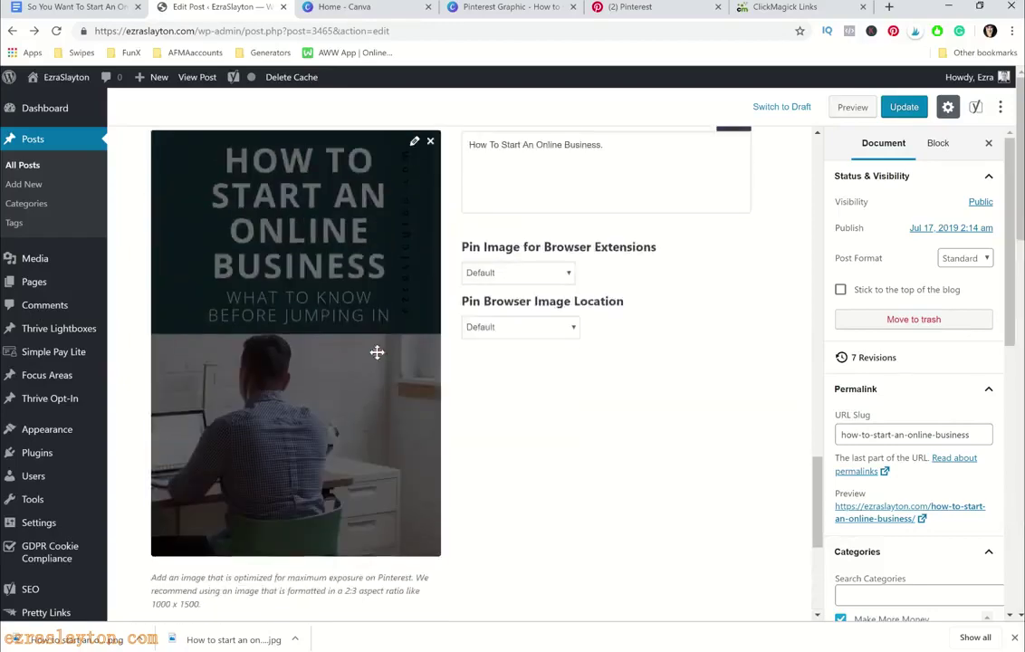
scroll(376, 351, up, 2)
scroll(308, 383, down, 2)
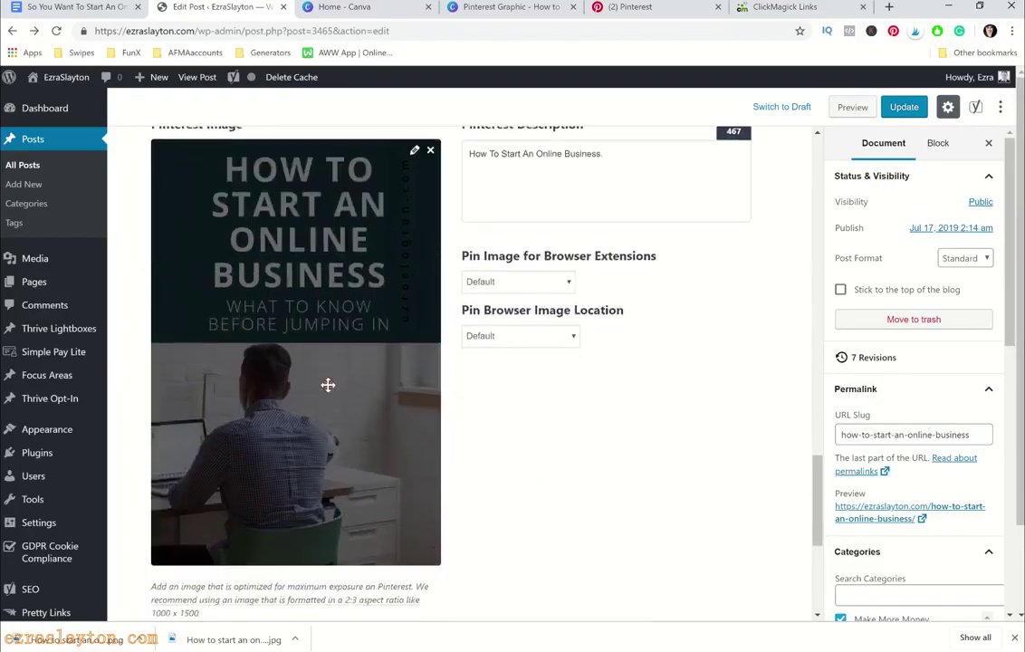
click(780, 203)
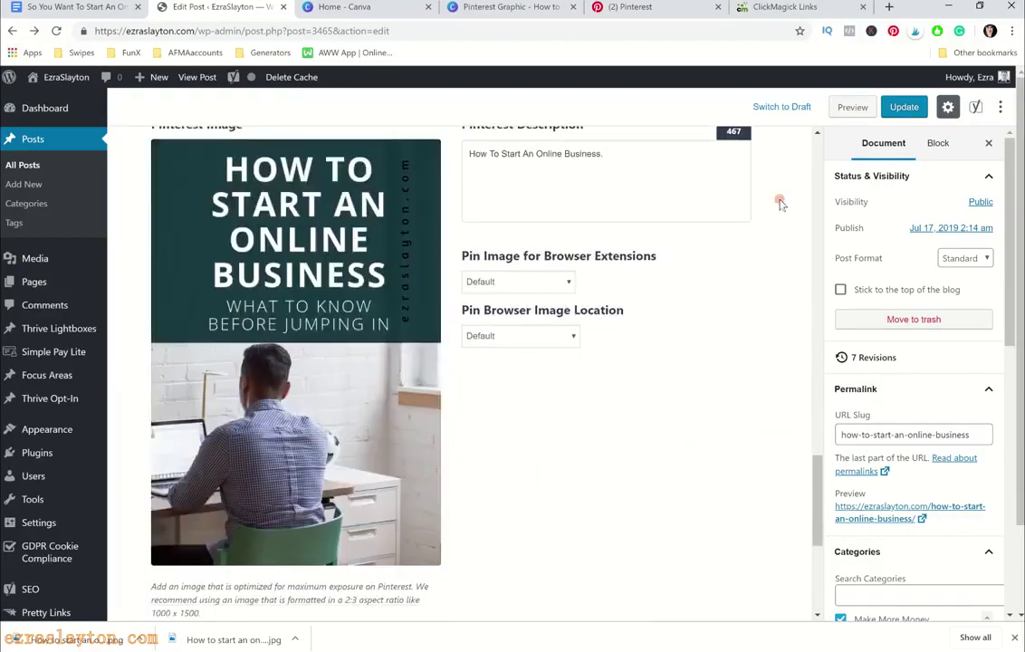
Update the post and dismiss Chrome's download bar
click(907, 107)
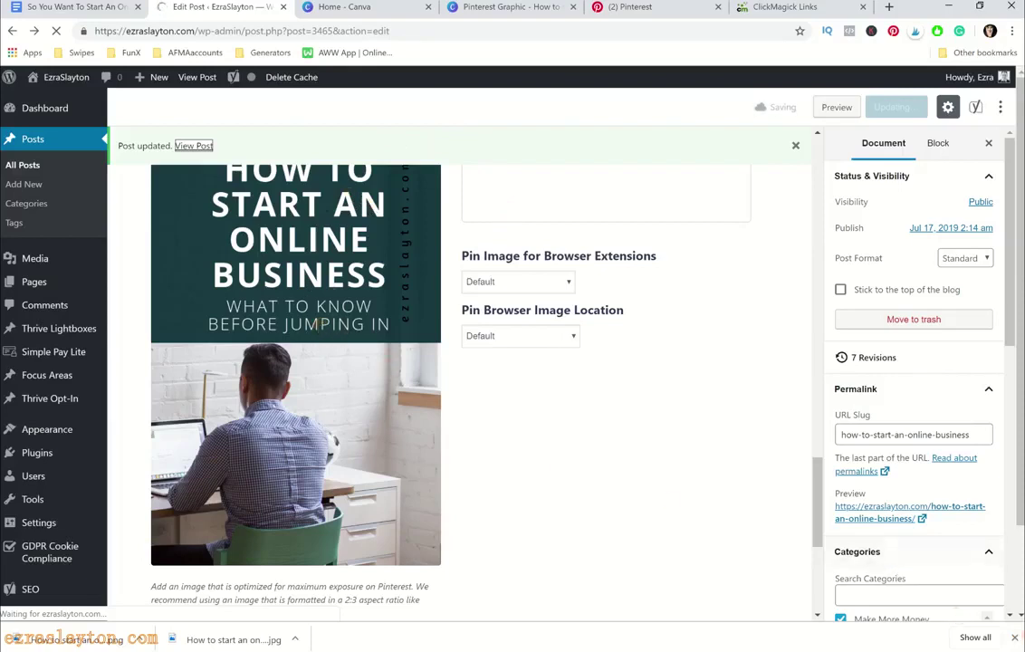
click(1014, 636)
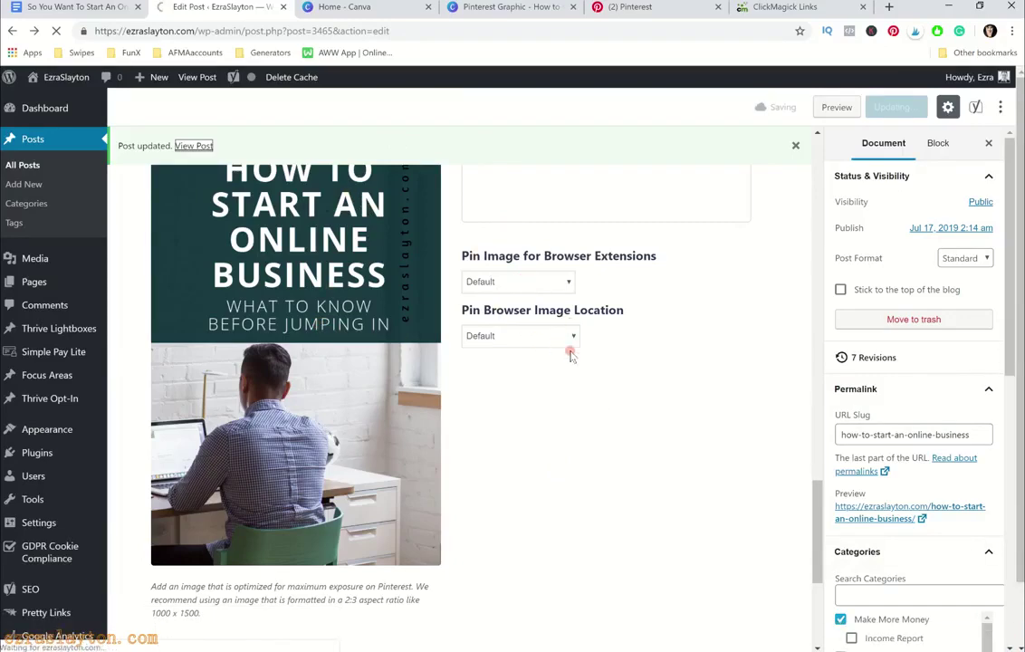
scroll(572, 352, down, 3)
scroll(574, 355, up, 3)
scroll(573, 355, up, 3)
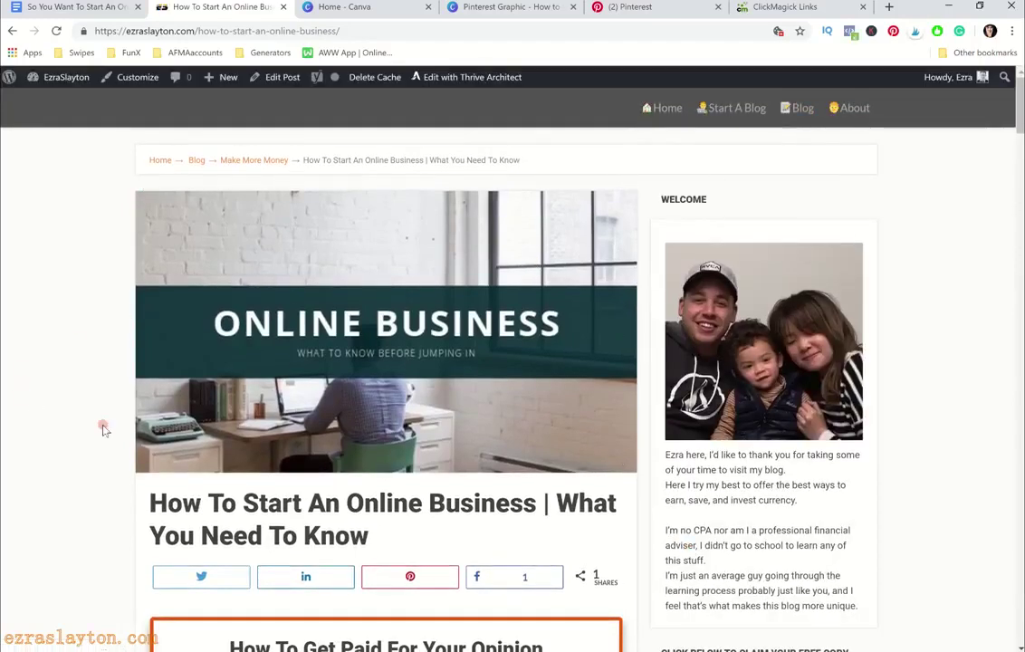
Pin the post's graphic to the 'Best From ezraslayton.com' board, view it, then close the pin window
scroll(102, 428, down, 1)
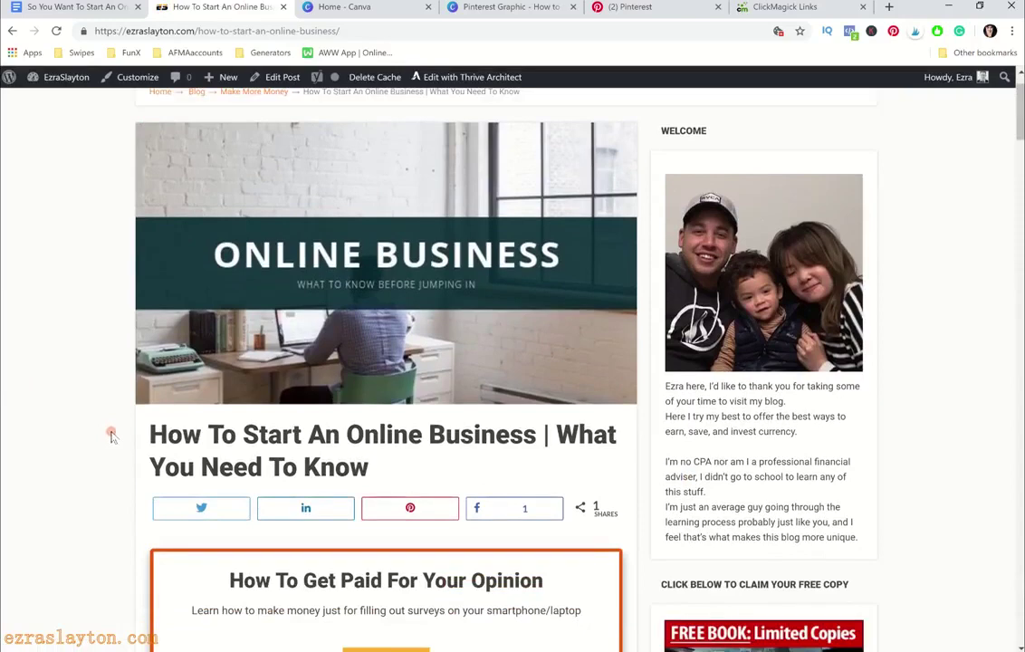
scroll(113, 436, down, 2)
click(417, 372)
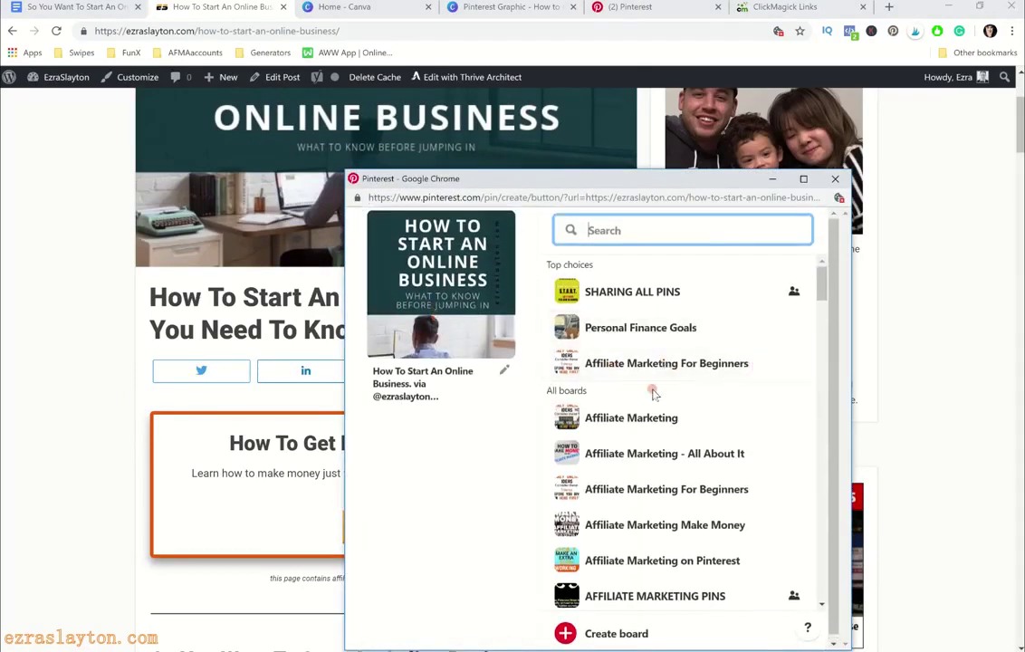
scroll(668, 478, down, 1)
scroll(680, 494, up, 1)
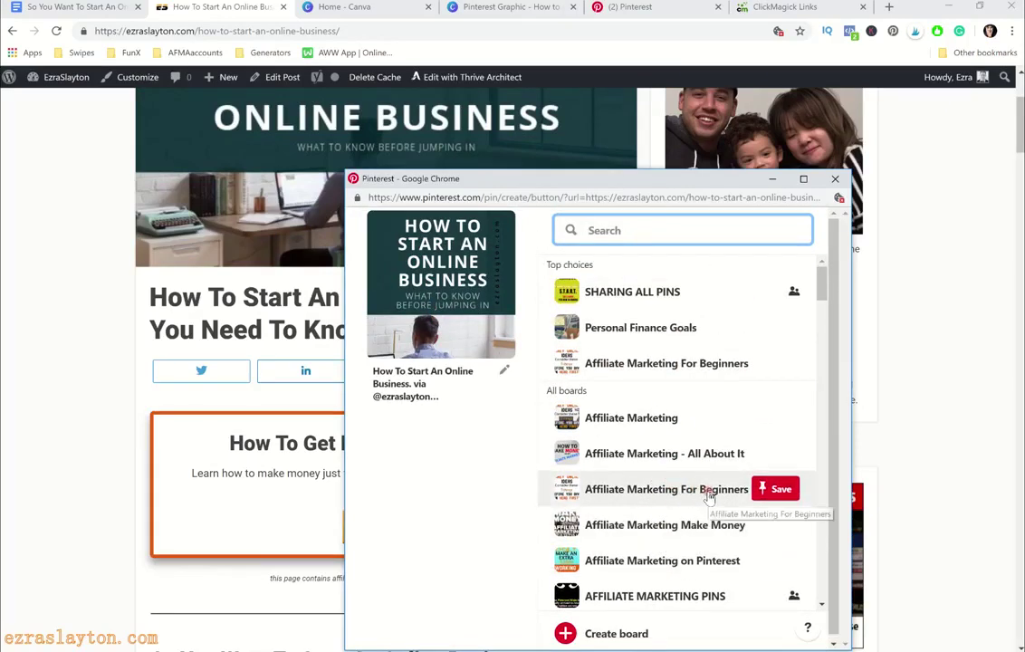
scroll(697, 507, down, 5)
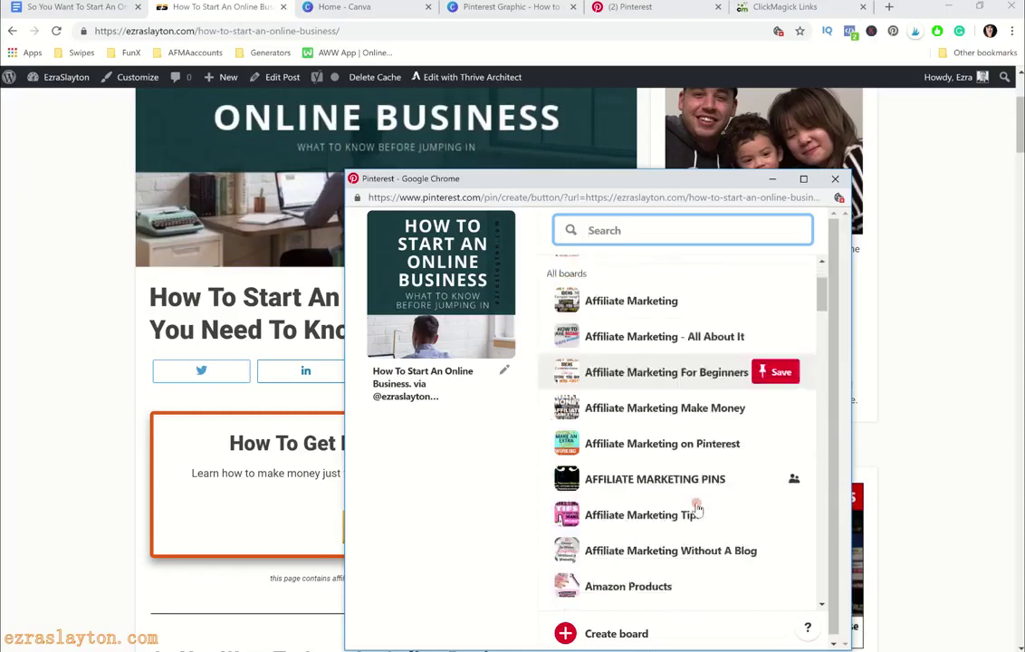
scroll(696, 503, up, 2)
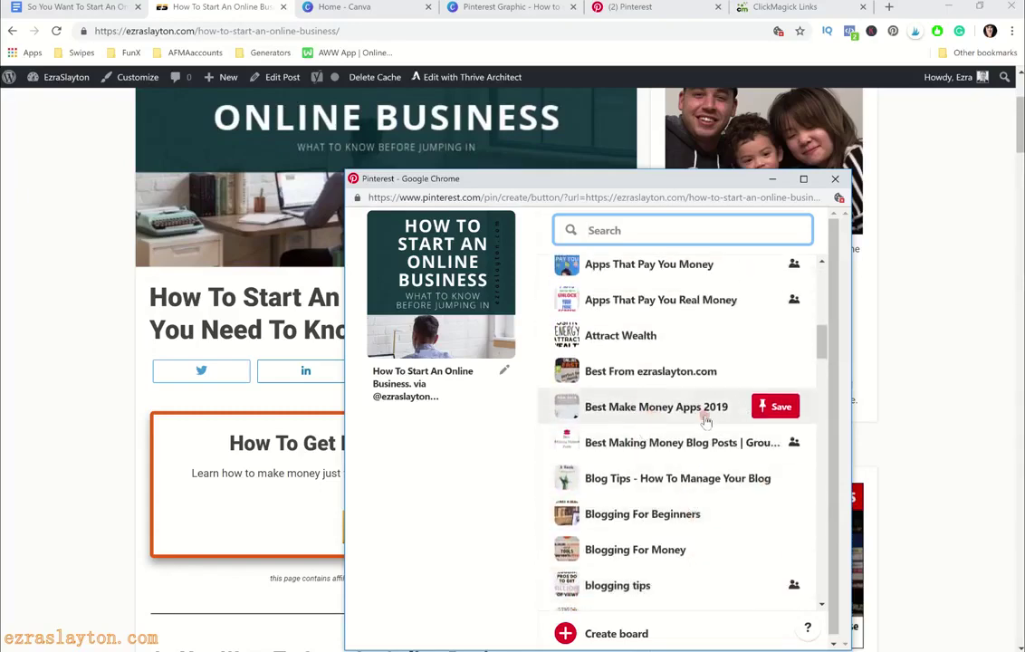
click(693, 379)
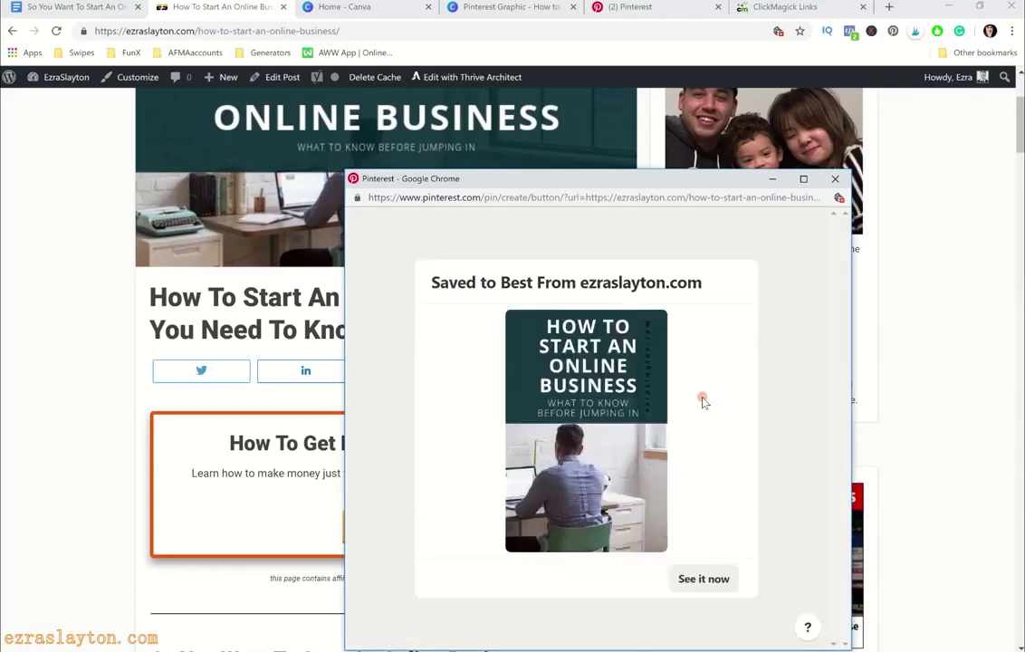
click(688, 578)
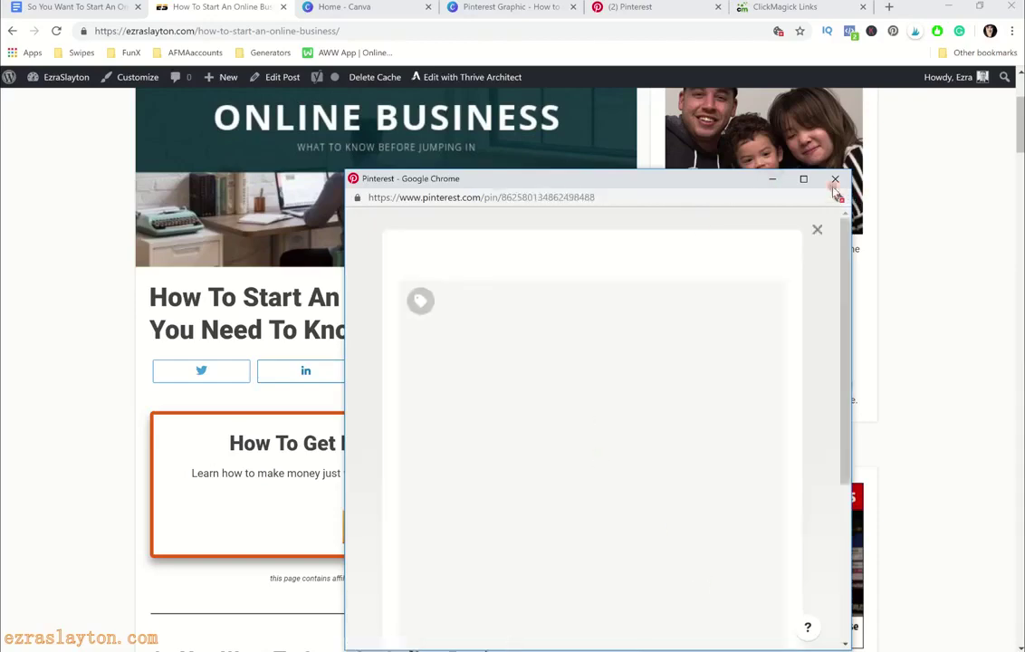
click(20, 294)
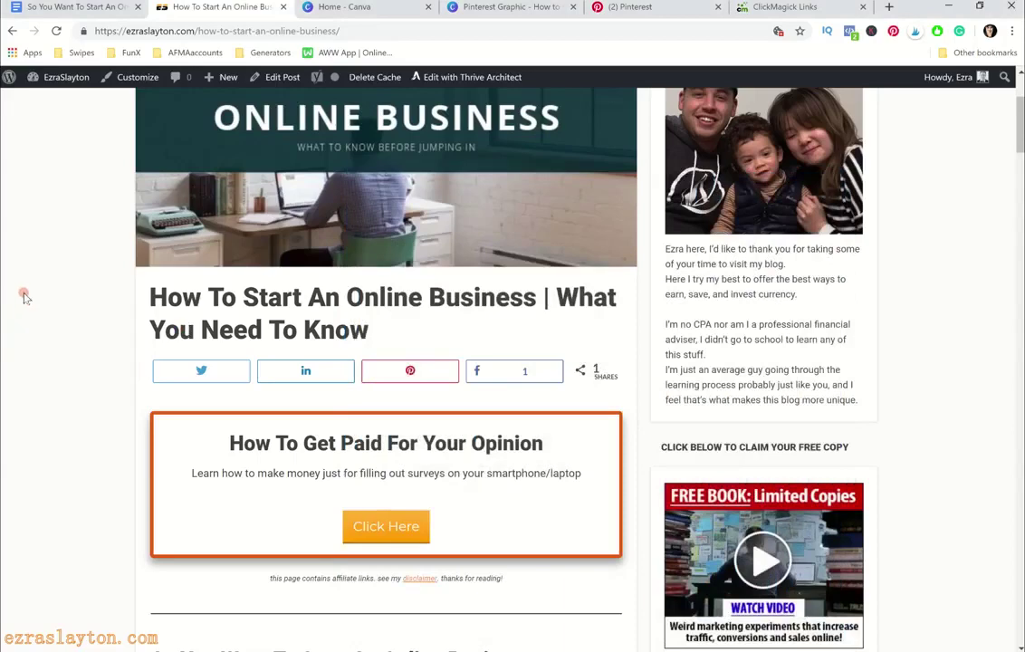
scroll(51, 288, down, 2)
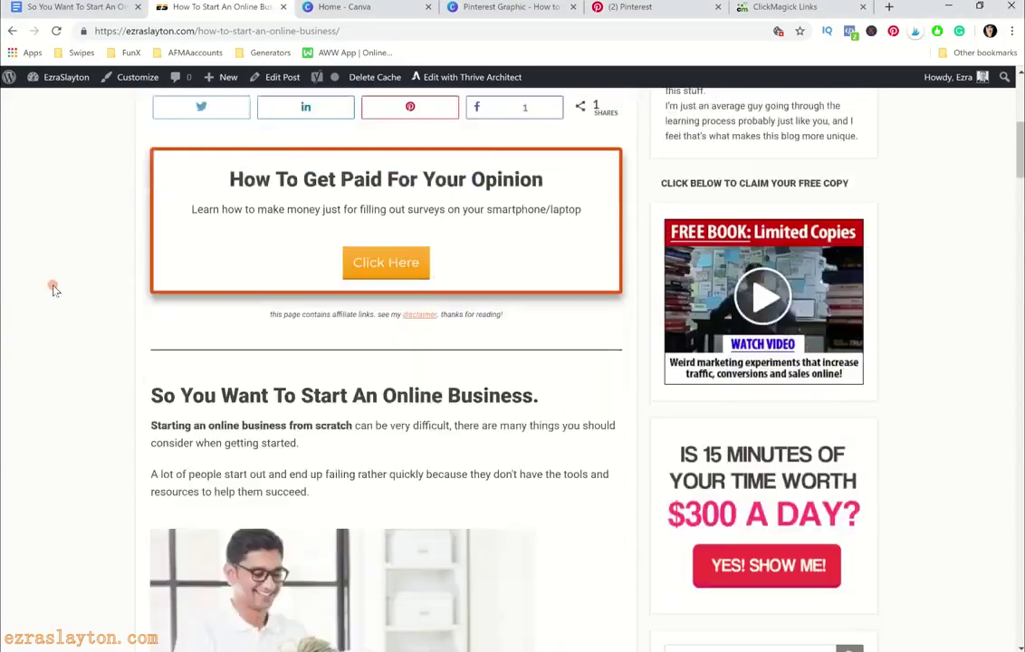
scroll(50, 288, up, 4)
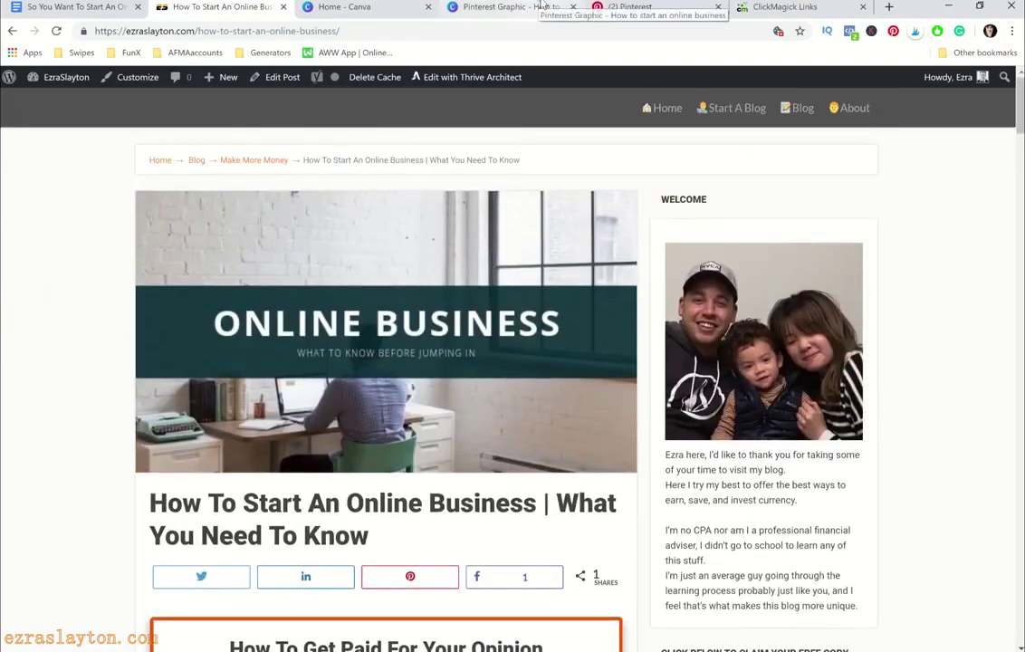
In Canva, dismiss the published message and duplicate the Pinterest graphic's page
click(515, 6)
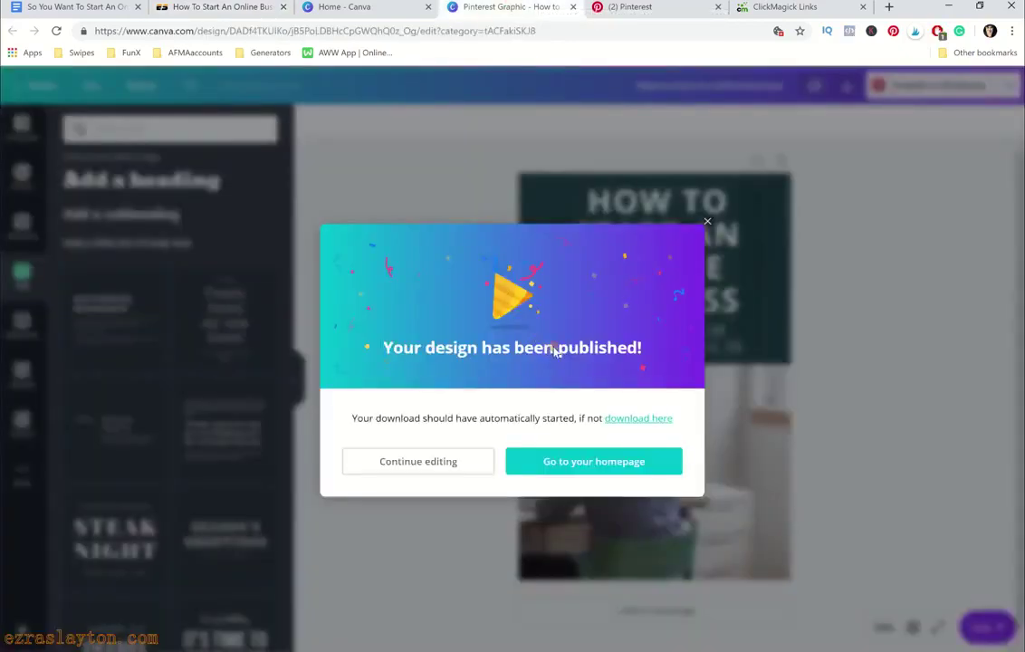
click(435, 463)
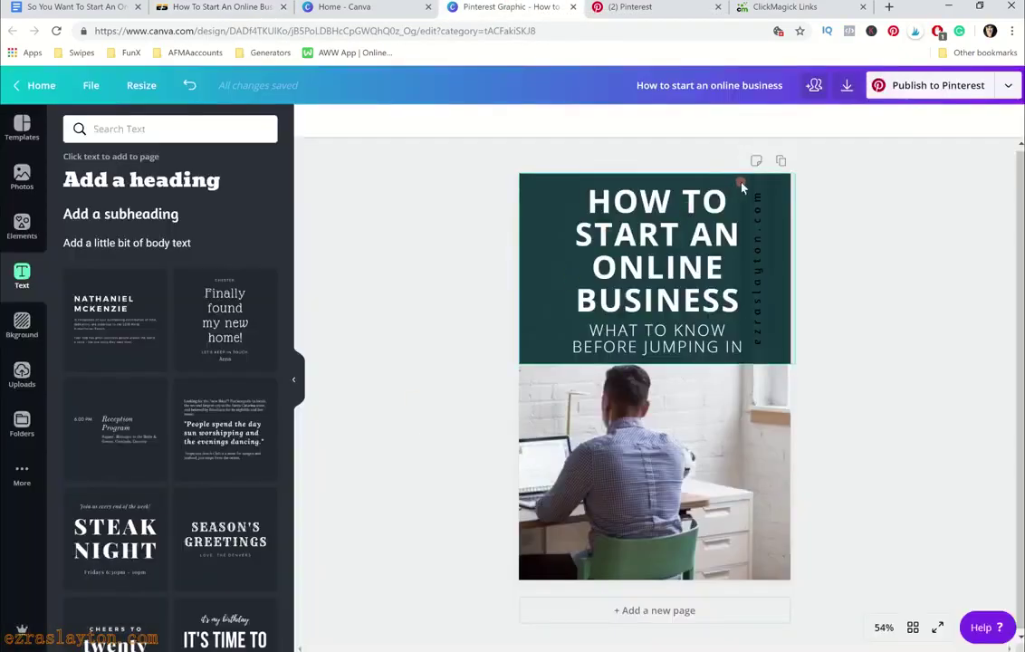
click(781, 161)
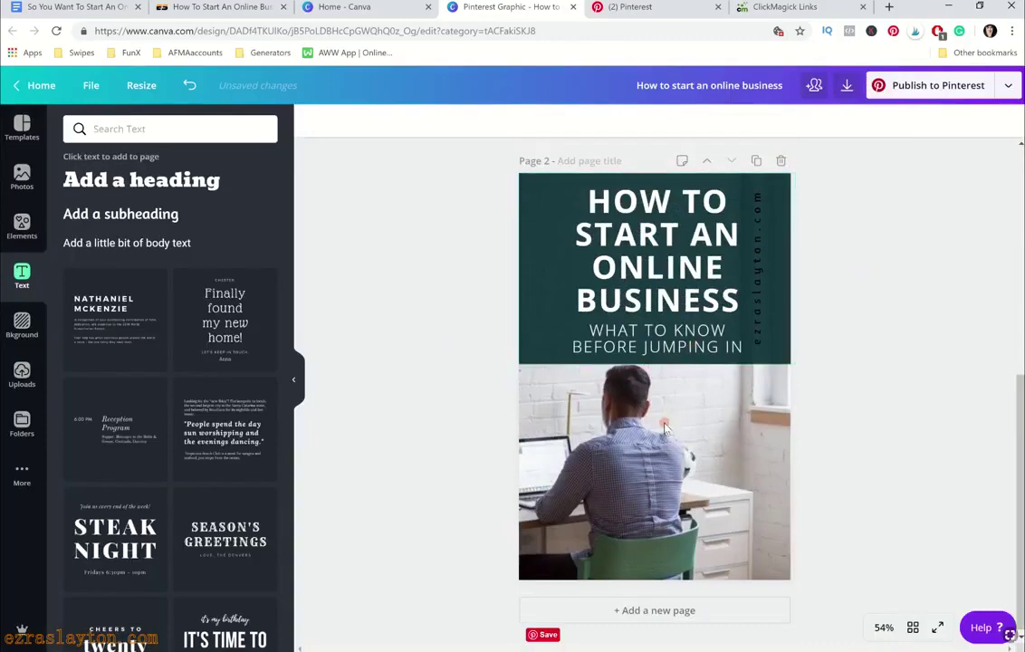
scroll(815, 399, up, 5)
scroll(792, 335, down, 5)
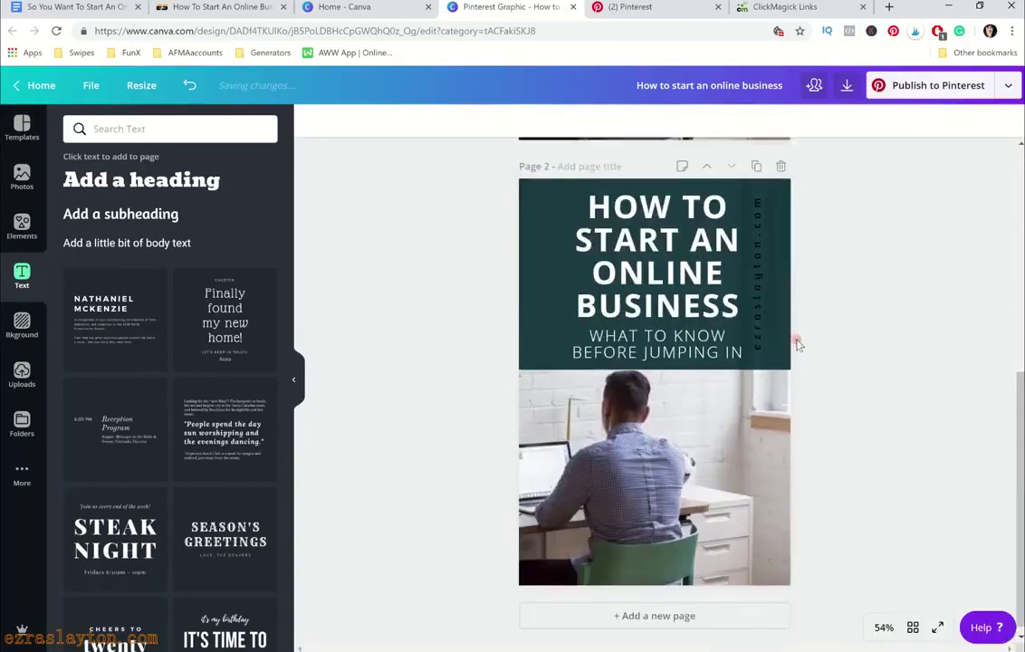
scroll(820, 384, up, 3)
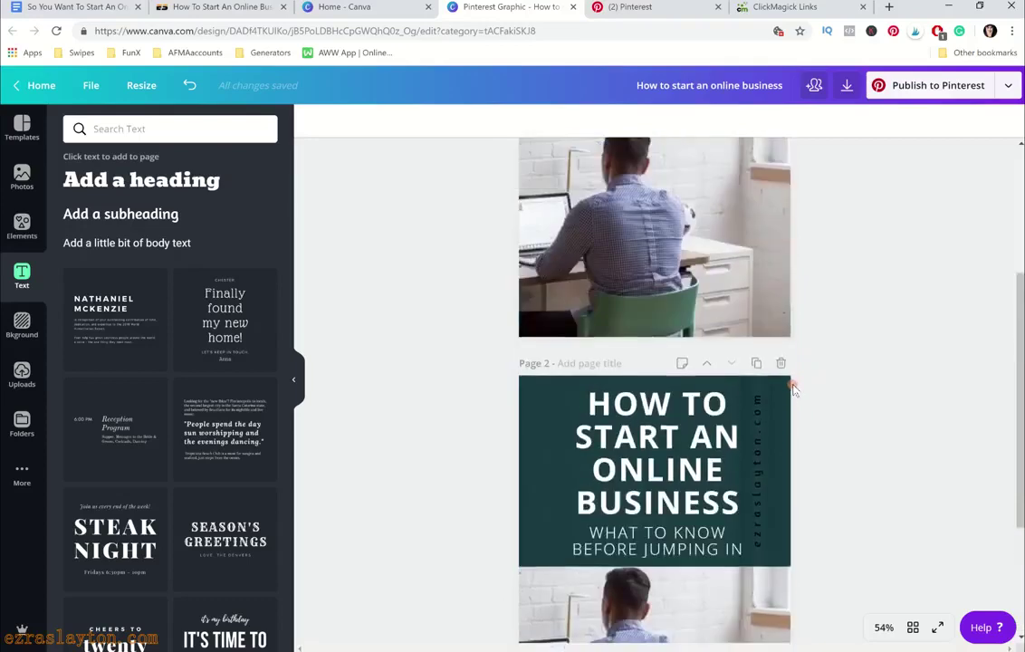
click(638, 6)
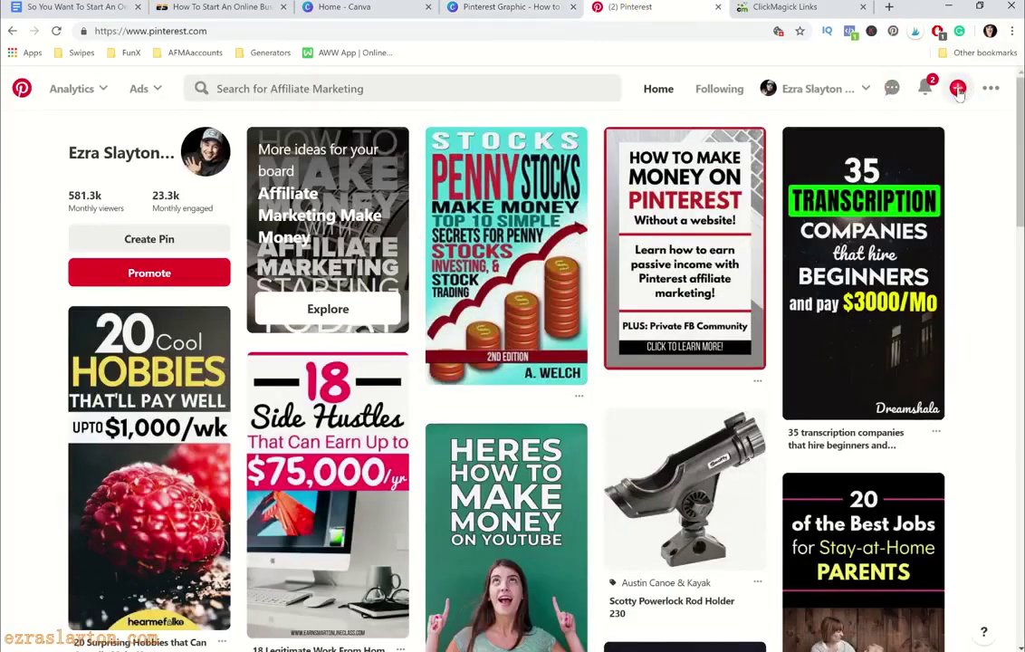
Open the Pins list on the Pinterest profile via the account menu
click(494, 6)
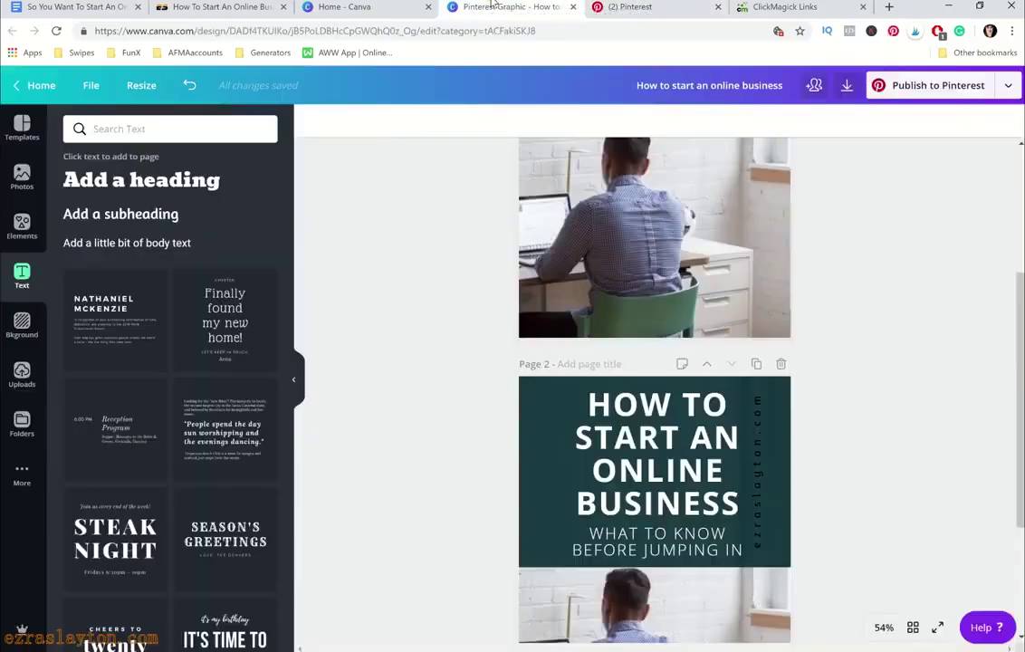
click(634, 6)
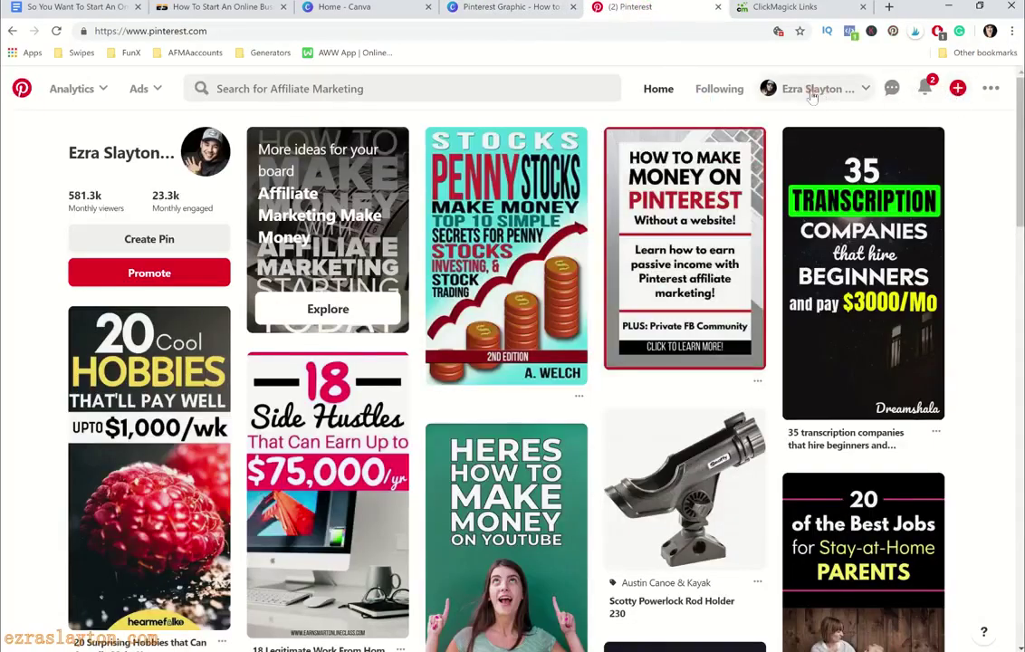
click(856, 91)
click(865, 174)
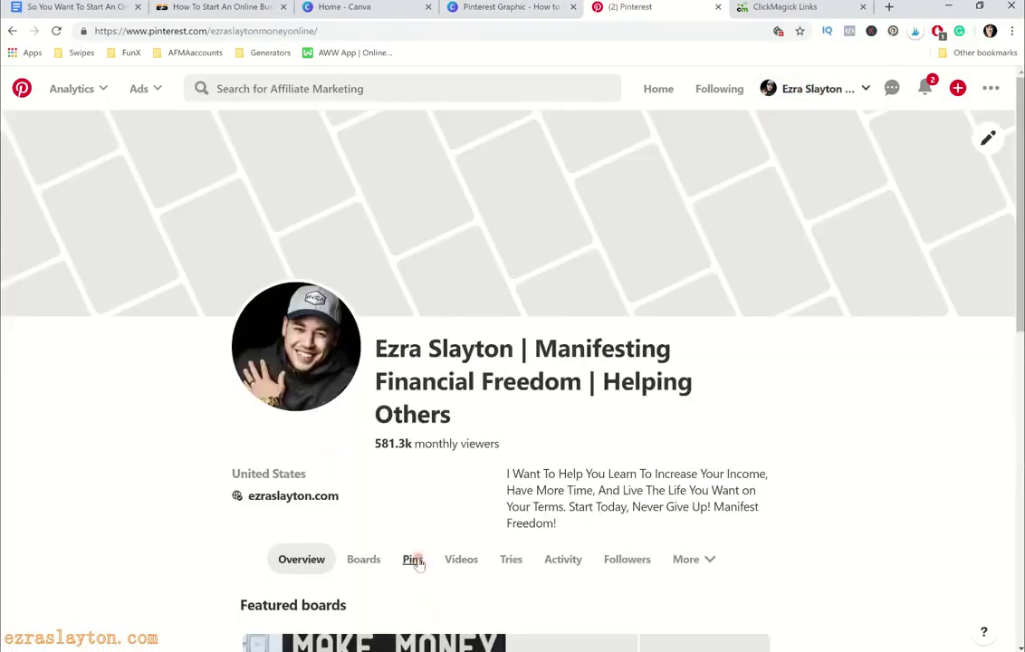
click(413, 560)
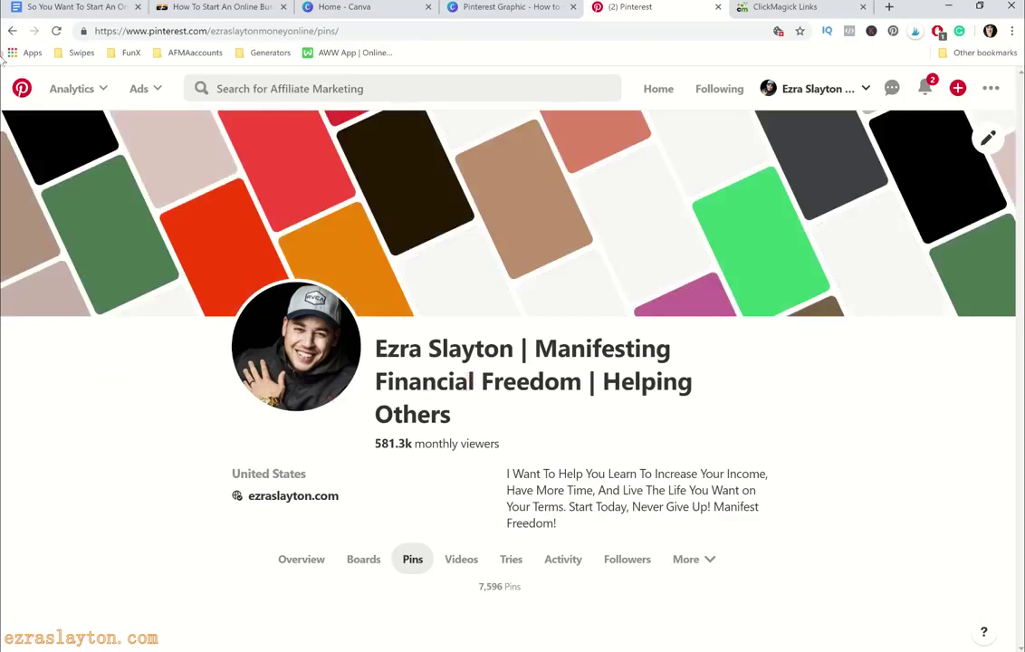
Reload the Pins page and close the blog draft and ClickMagick Links tabs
click(56, 31)
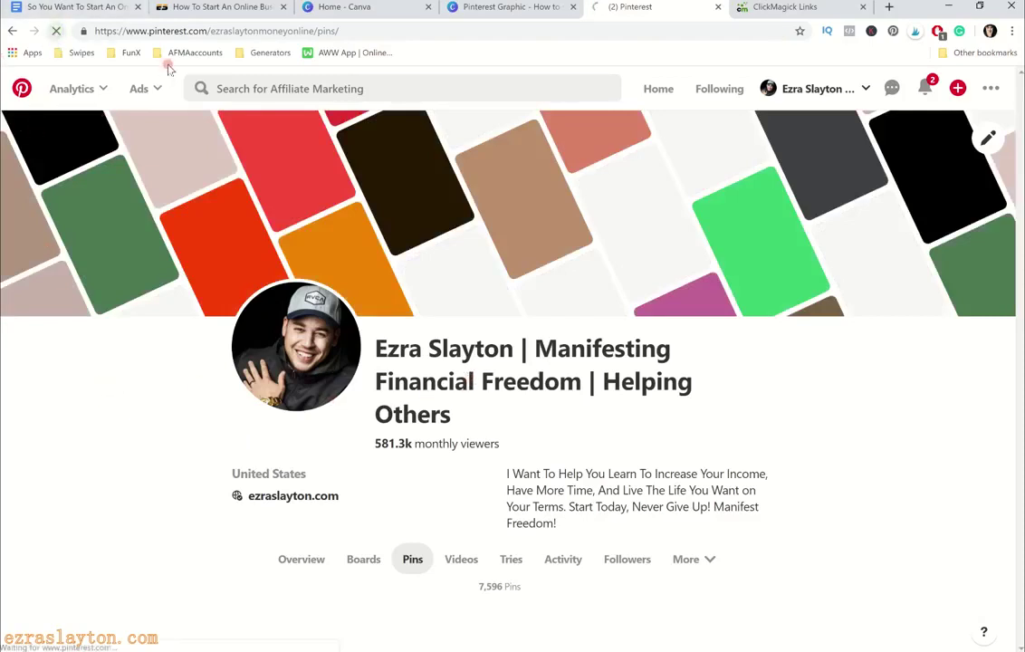
click(139, 7)
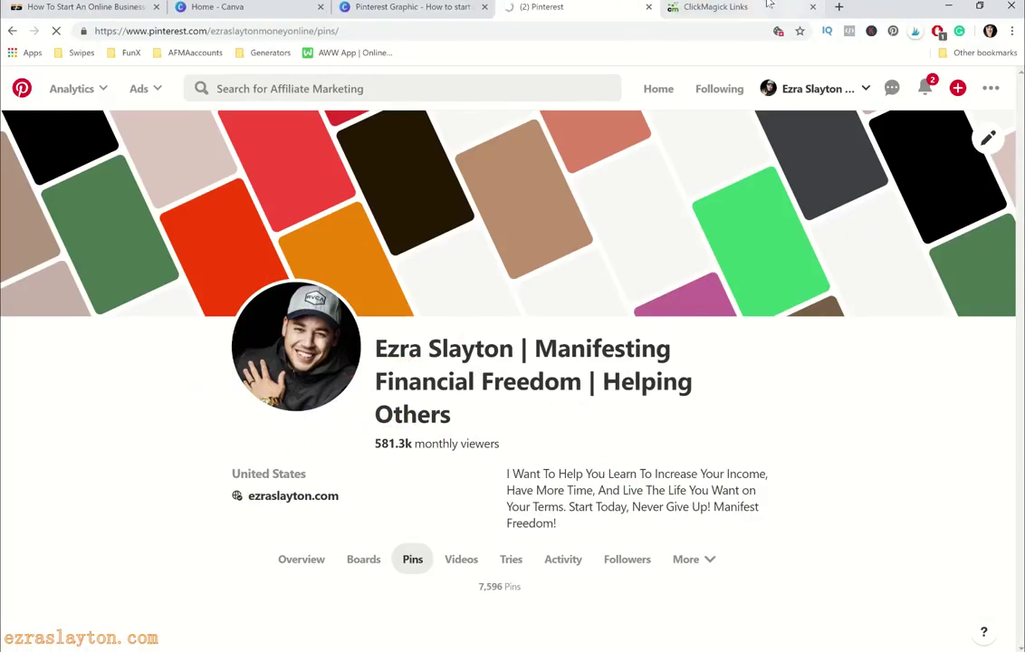
click(814, 7)
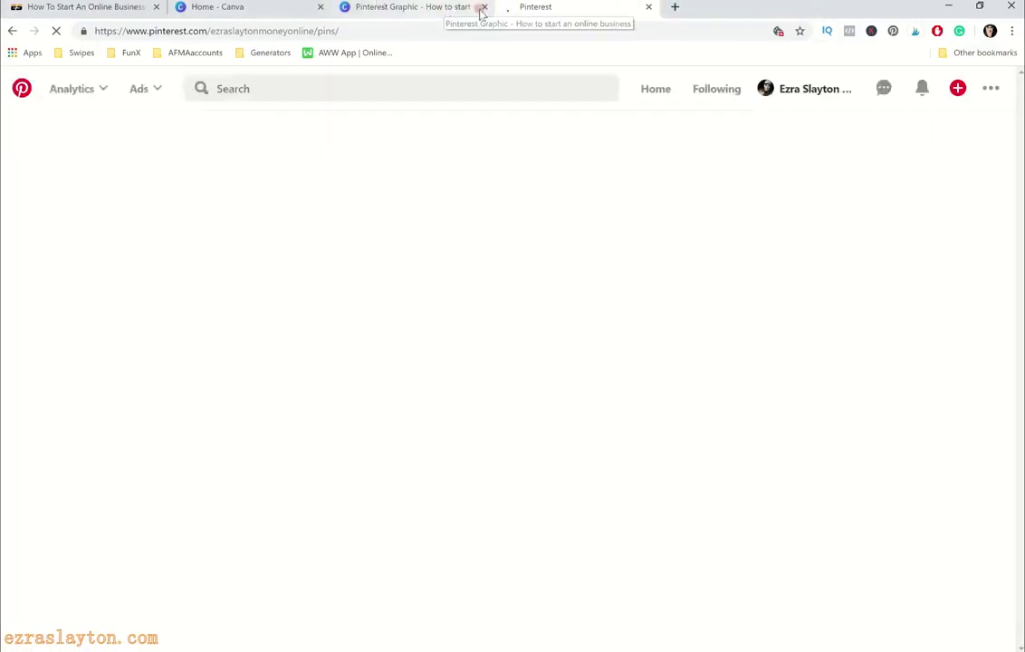
Close the Pinterest Graphic and Home - Canva tabs and return to the published post
click(484, 7)
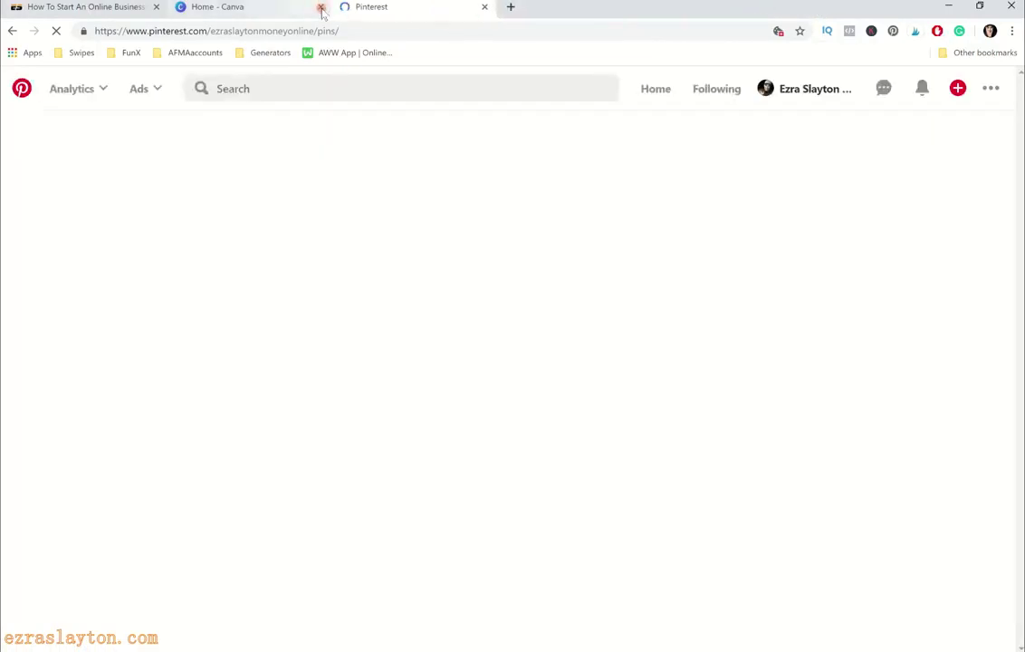
click(320, 7)
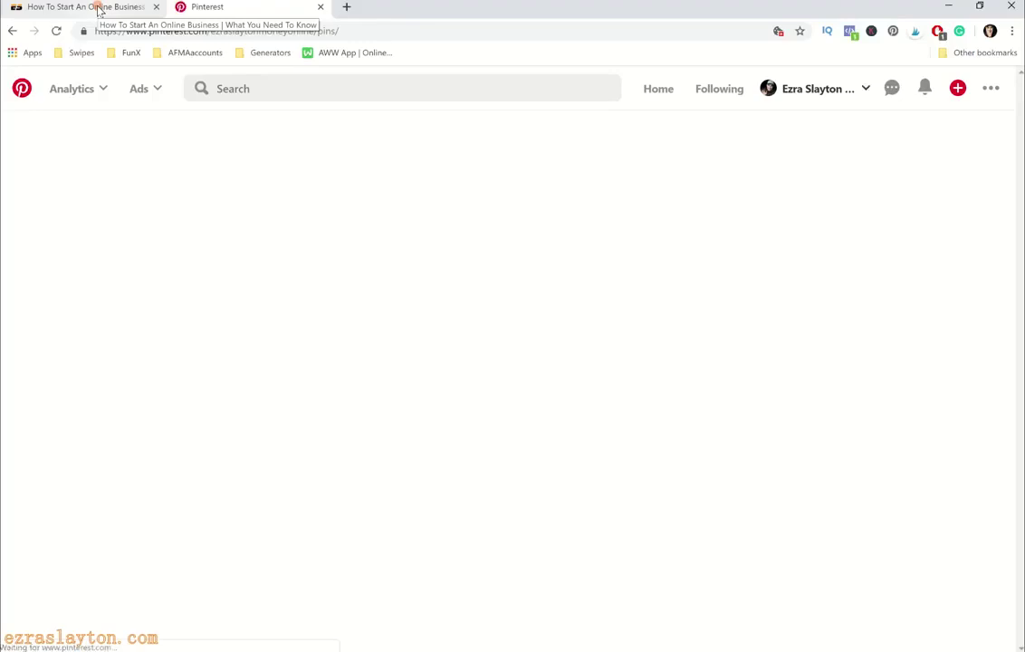
click(99, 8)
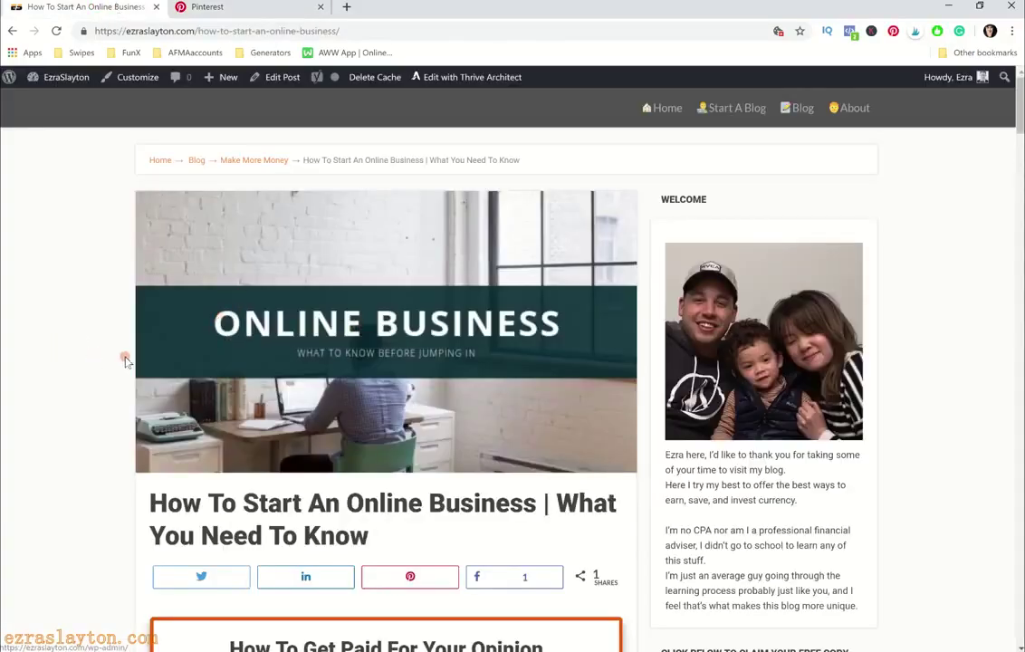
Reload the Pinterest pins page, then return to the live blog post
scroll(46, 343, down, 2)
scroll(46, 343, up, 2)
click(224, 11)
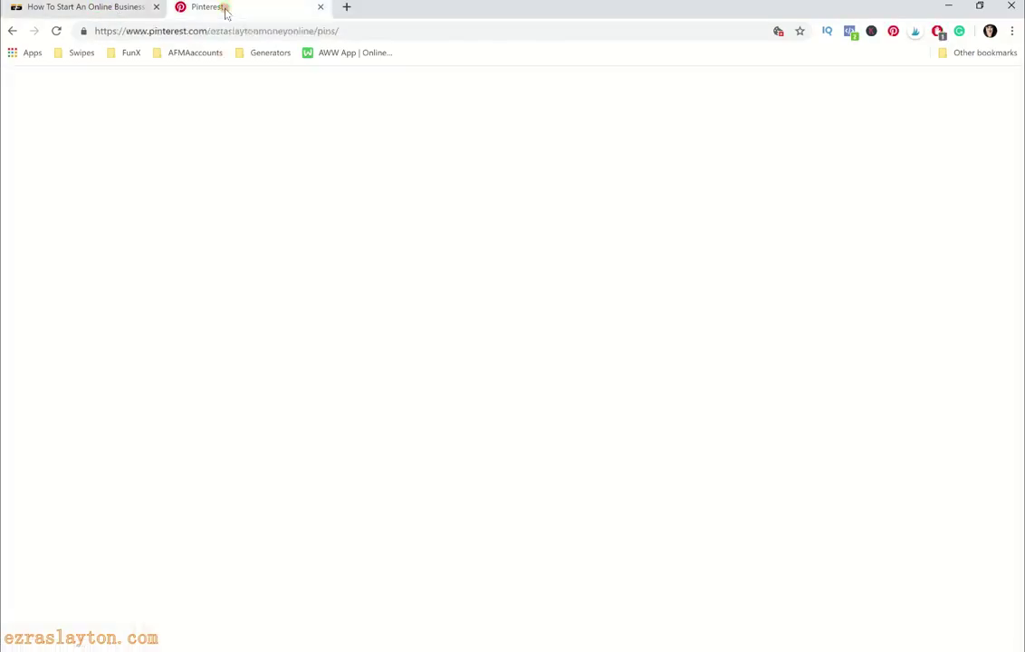
click(53, 35)
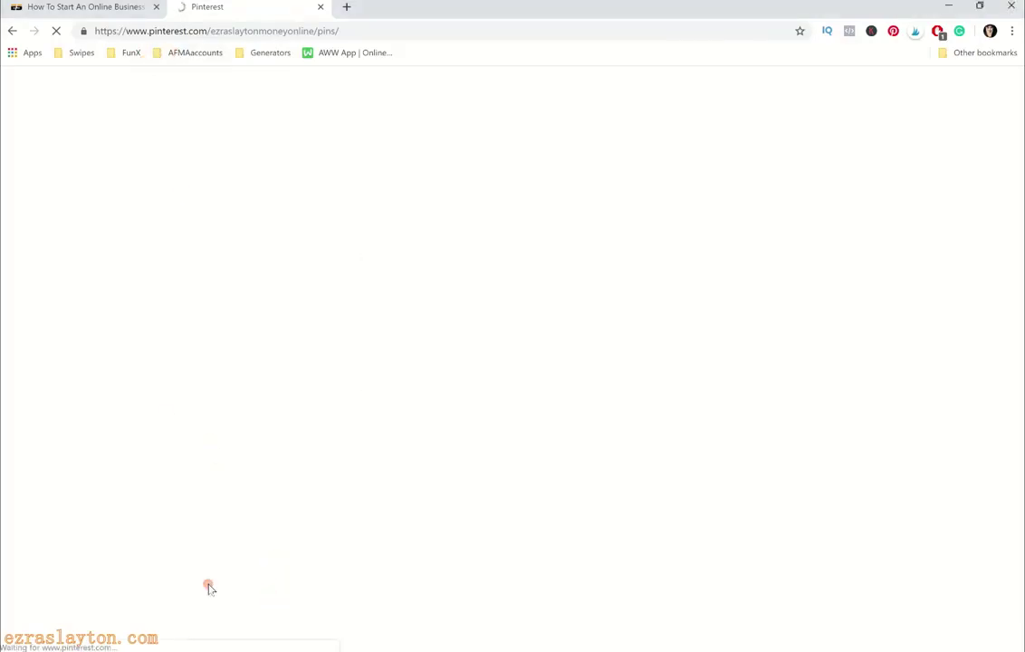
click(118, 5)
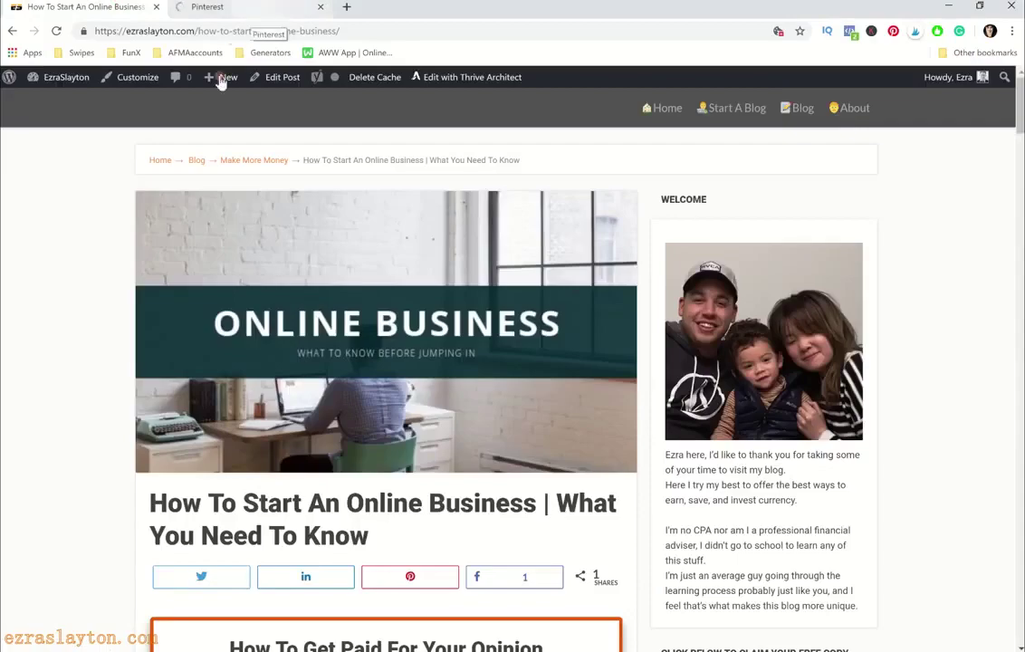
click(277, 5)
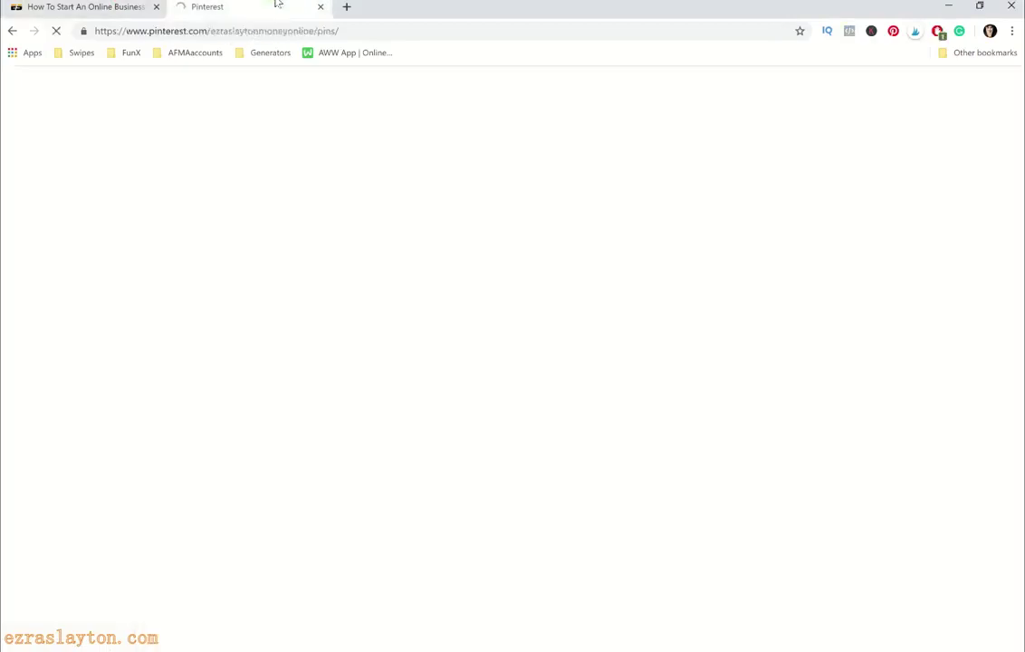
click(102, 5)
Scroll through the live How To Start An Online Business article
scroll(99, 269, down, 20)
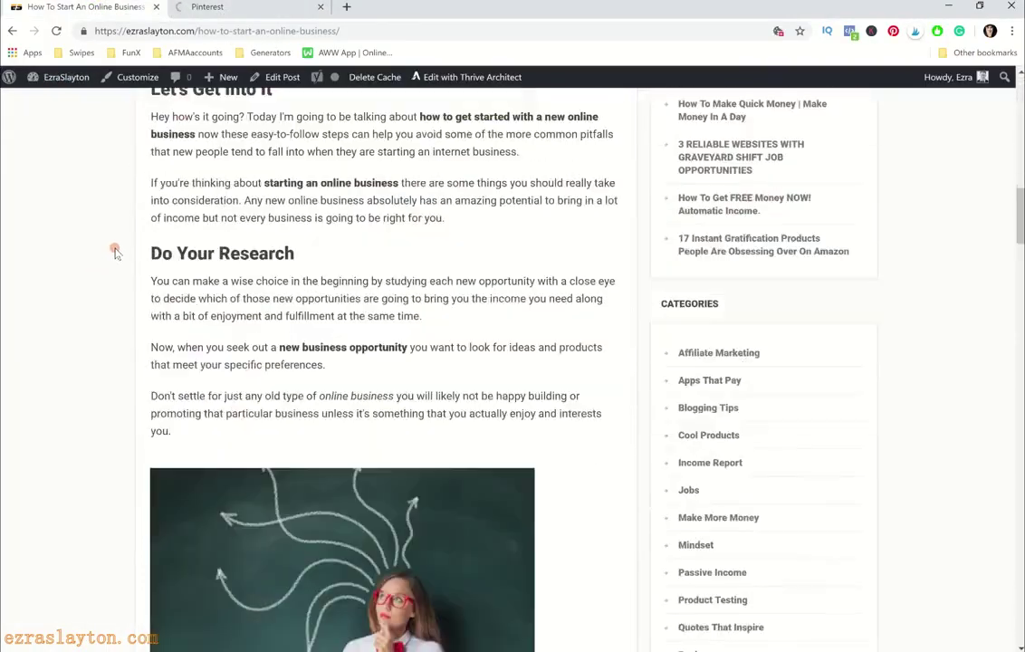
scroll(115, 254, up, 5)
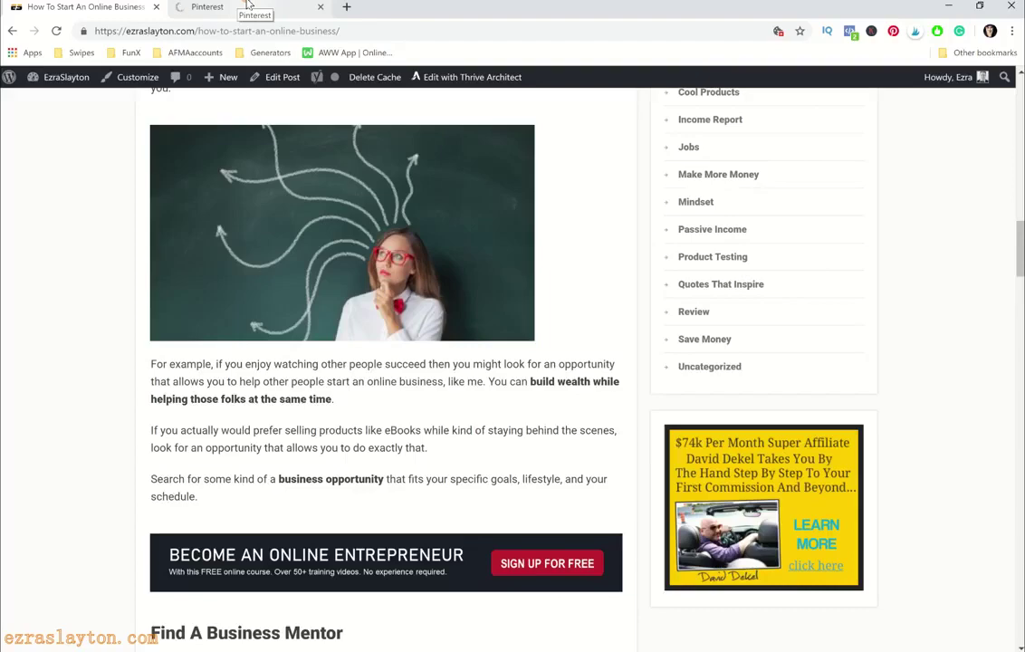
scroll(71, 405, down, 7)
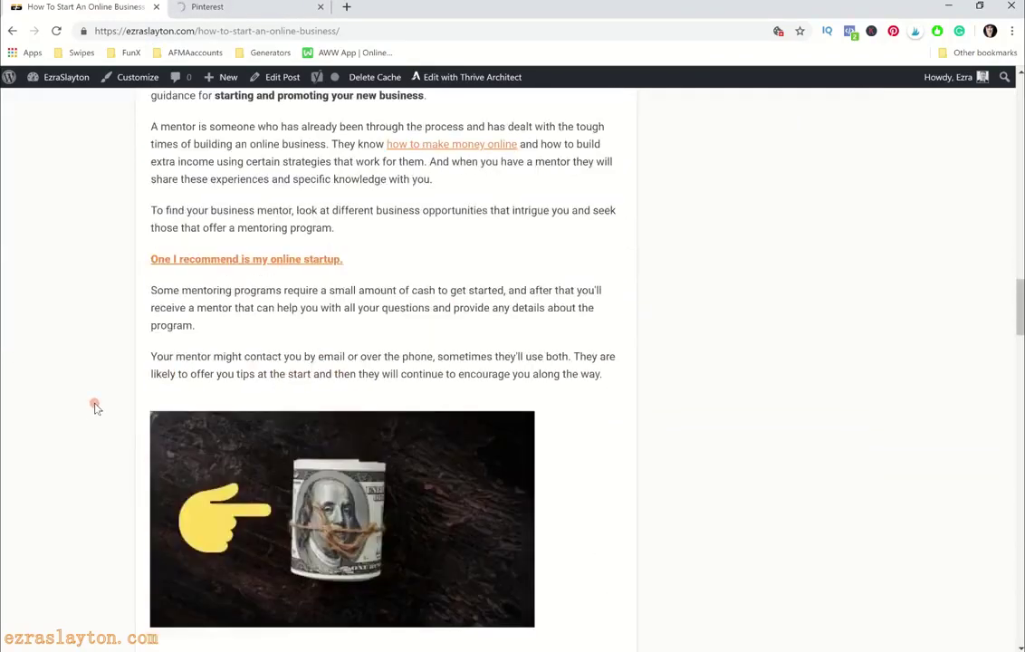
scroll(95, 406, down, 4)
scroll(94, 390, up, 1)
key(ctrl+Tab)
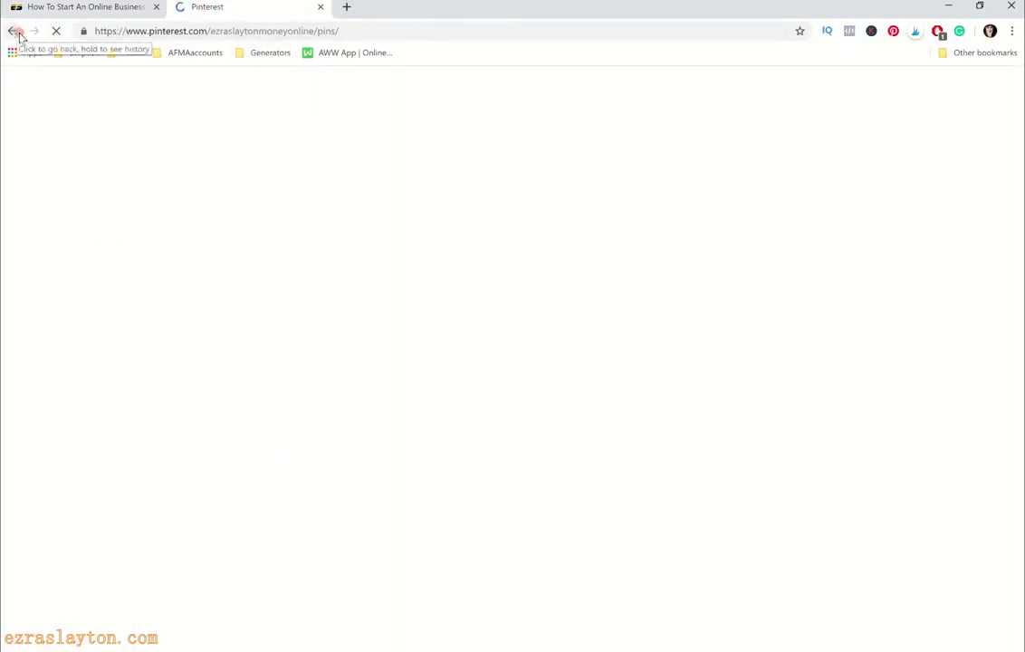
click(80, 6)
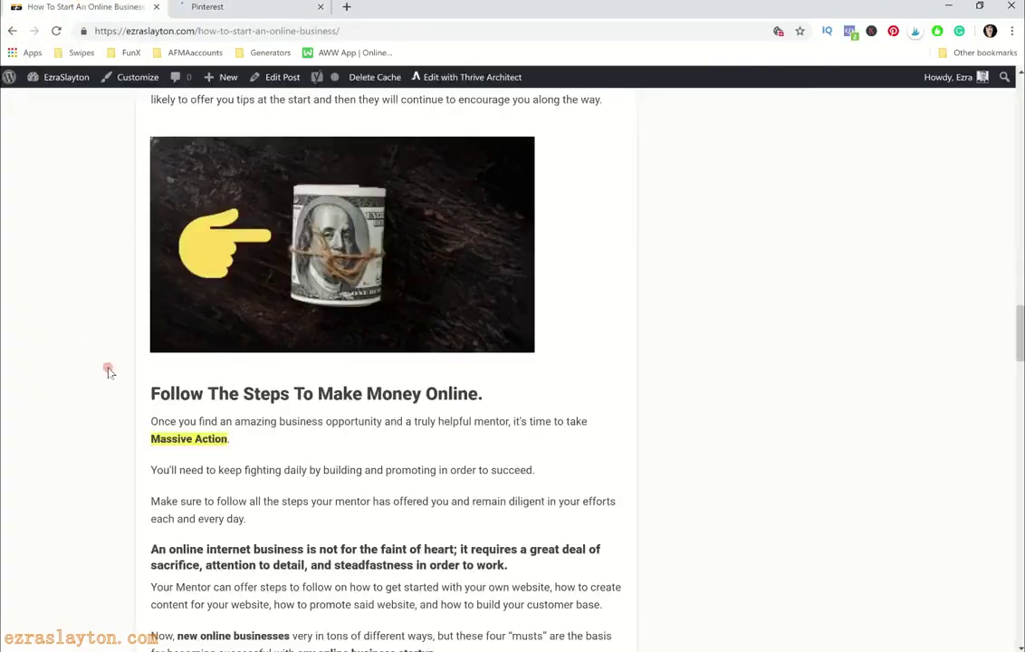
scroll(107, 369, up, 15)
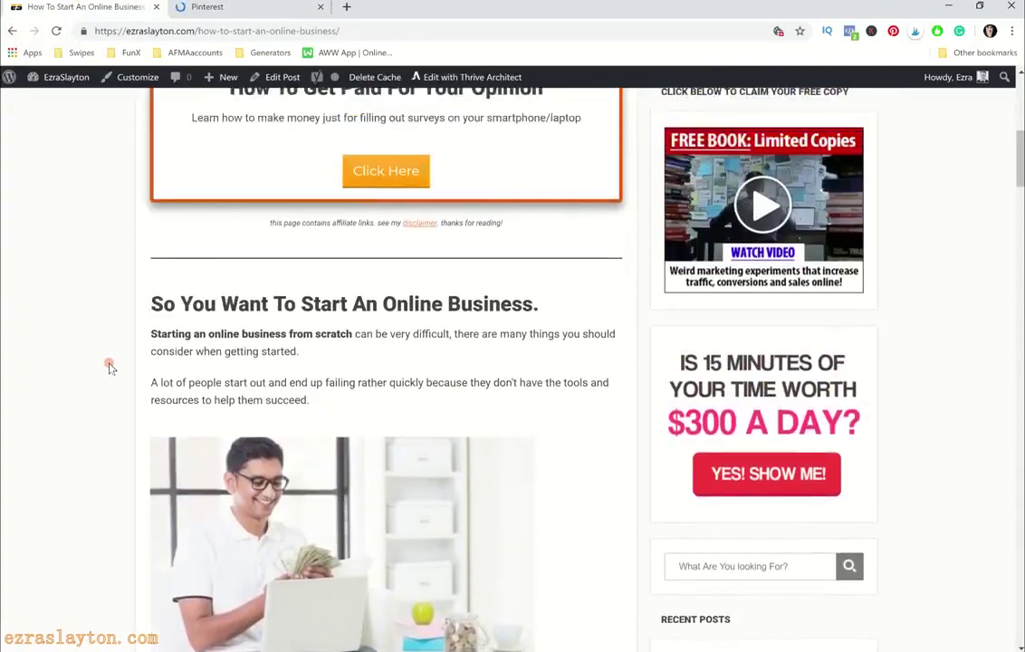
scroll(108, 367, up, 5)
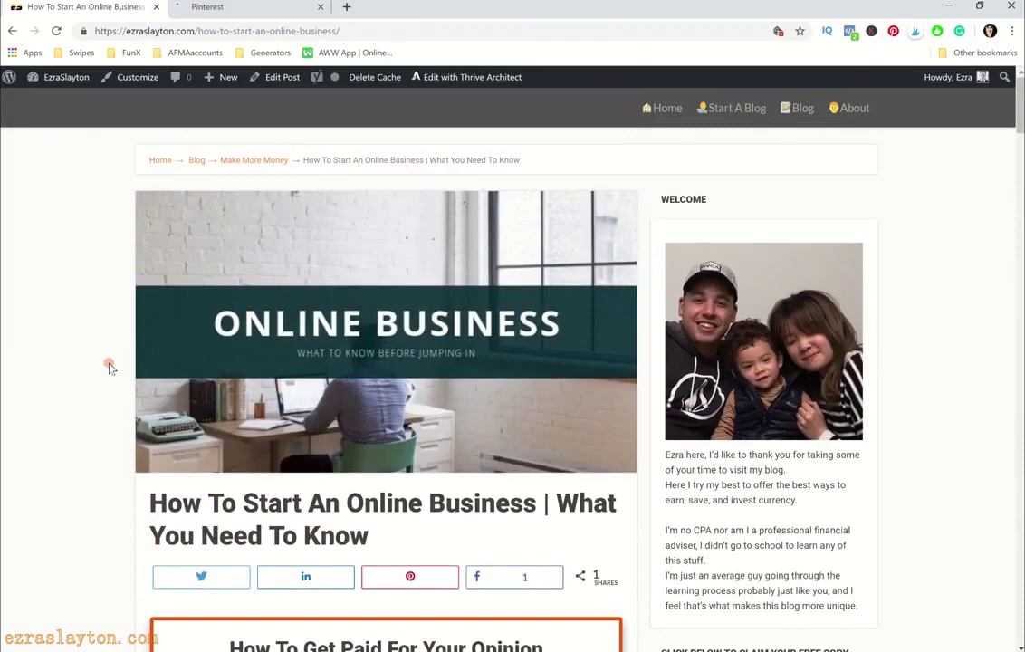
scroll(113, 399, down, 2)
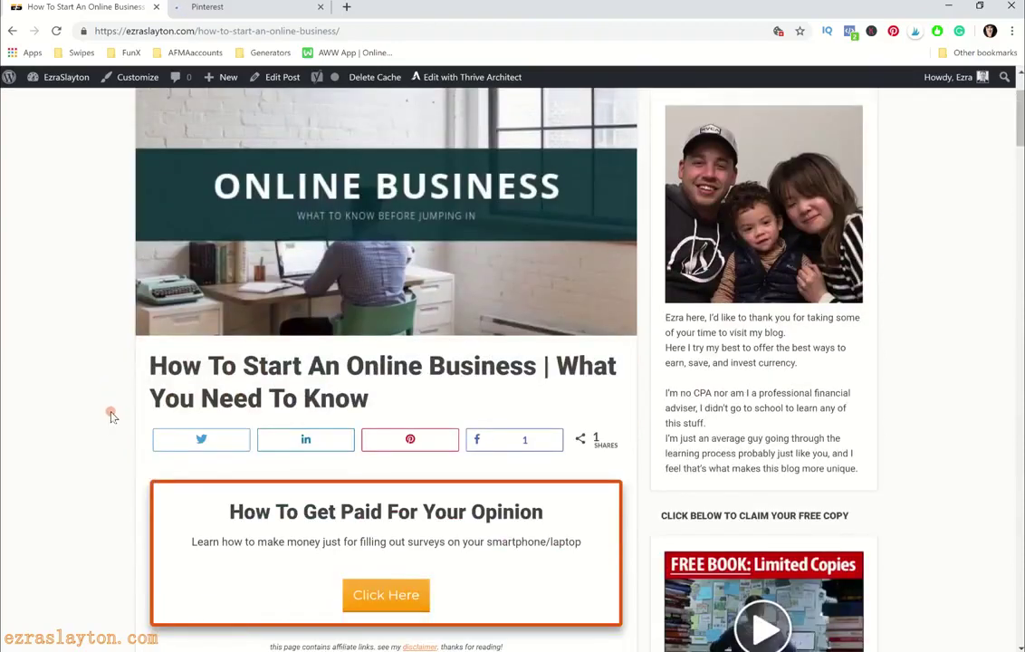
scroll(111, 415, down, 2)
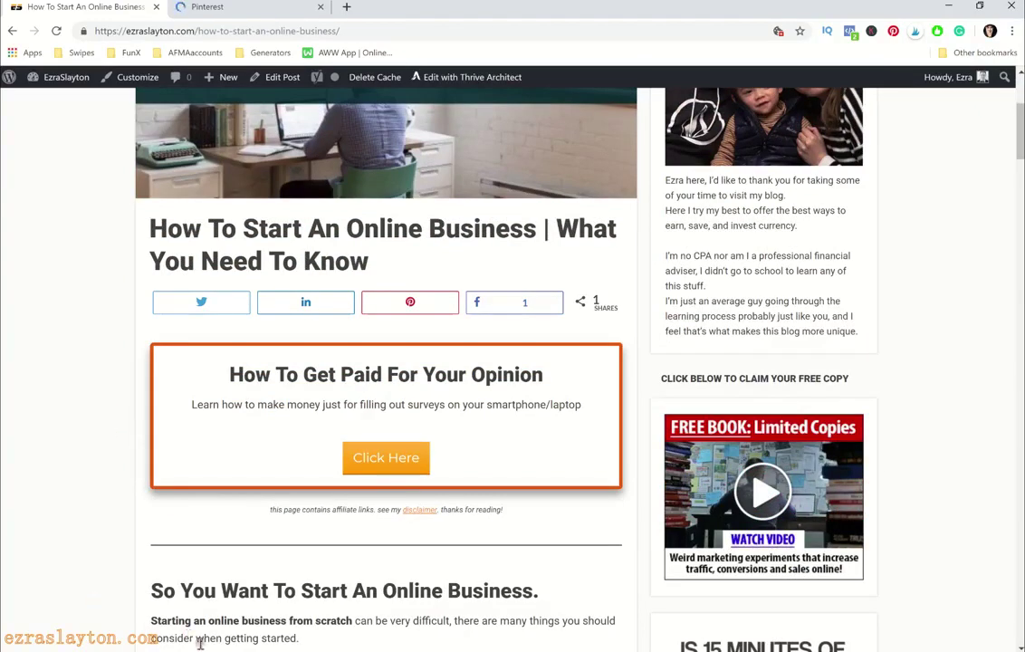
Close the stalled Pinterest tab with Ctrl+W
key(ctrl+shift+s)
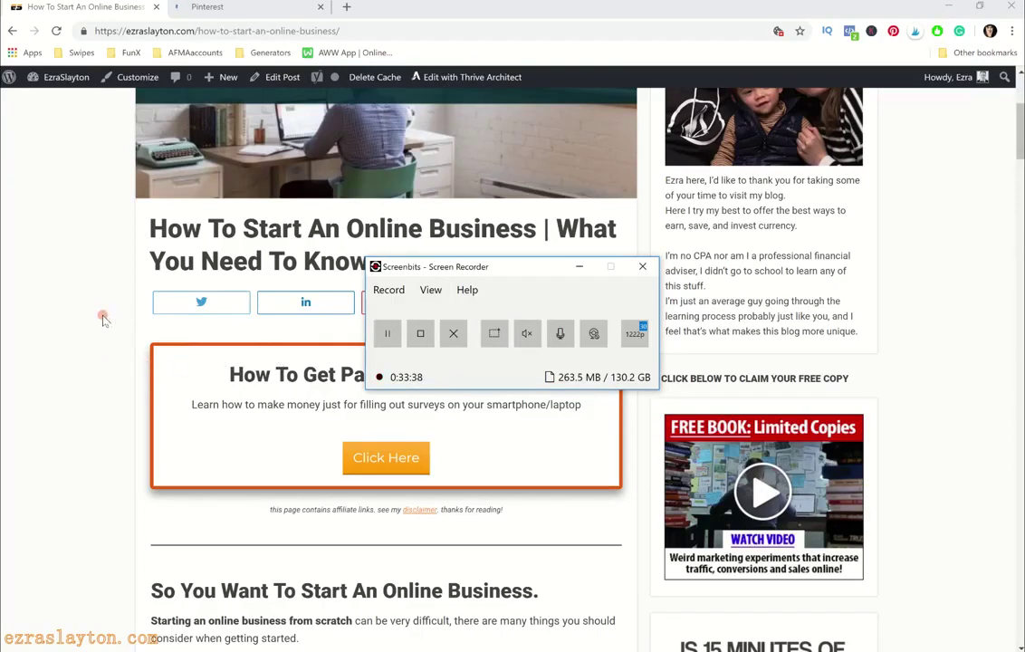
click(308, 7)
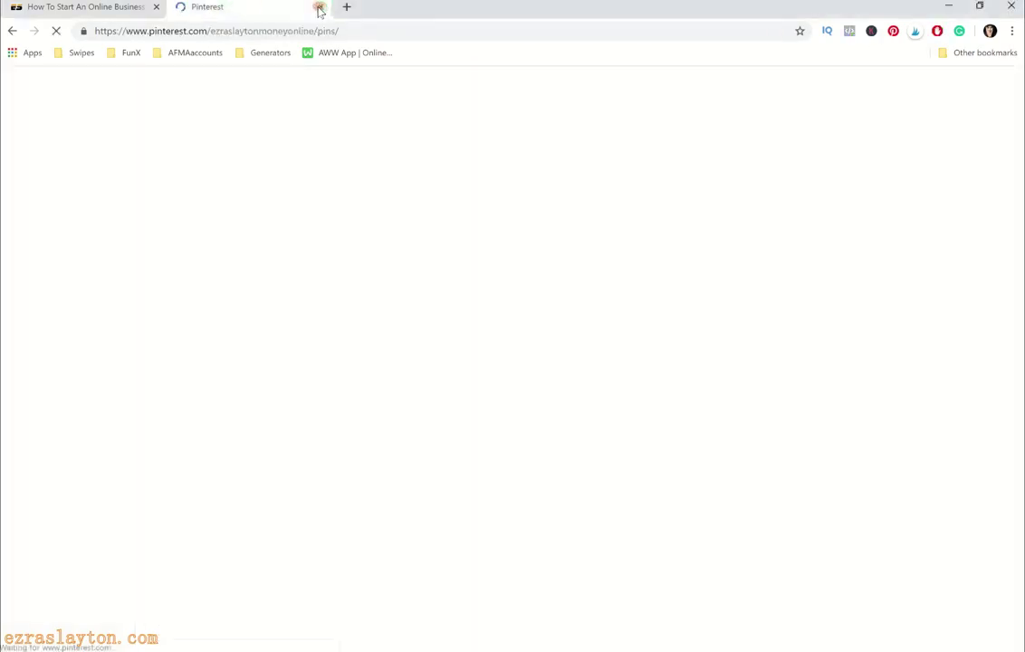
key(ctrl+w)
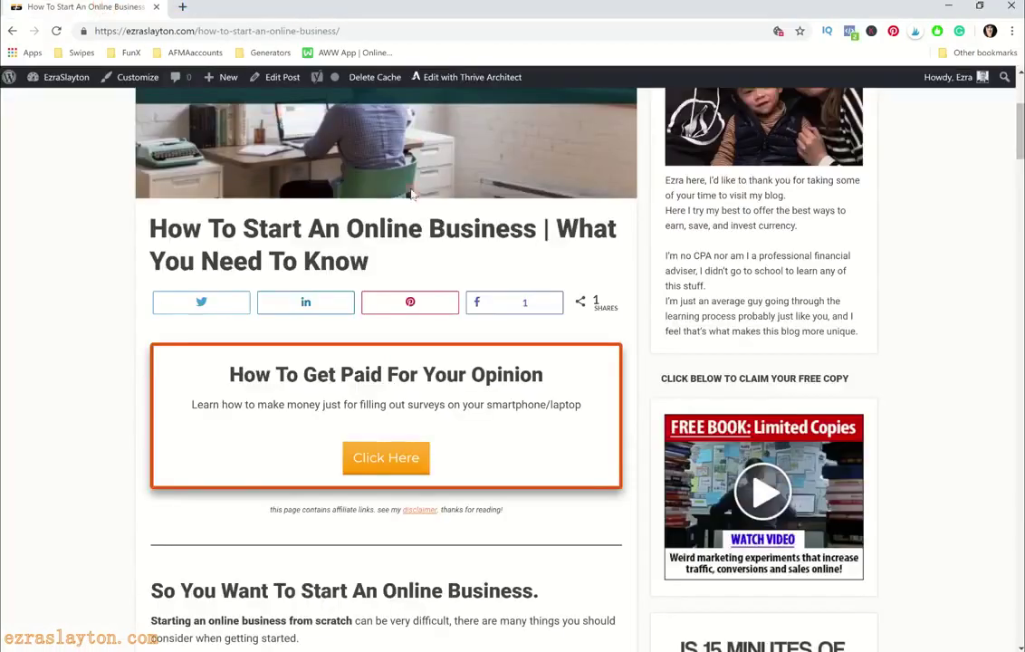
Open the 'I WANT A MONEY MAKING BLOG' signup popup, close it, and reopen it
scroll(412, 195, up, 3)
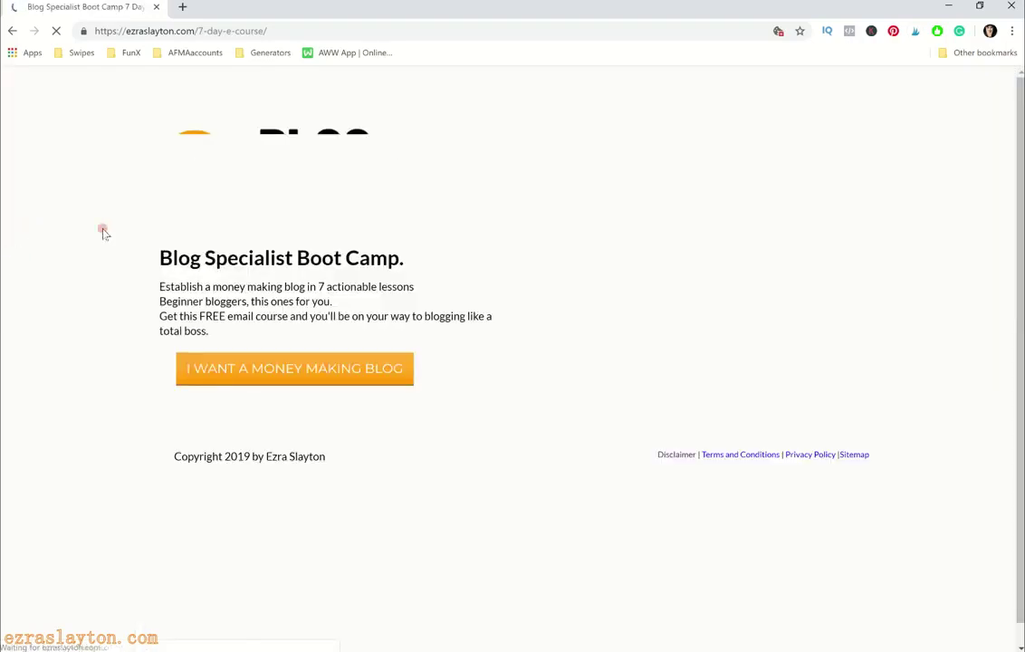
click(318, 378)
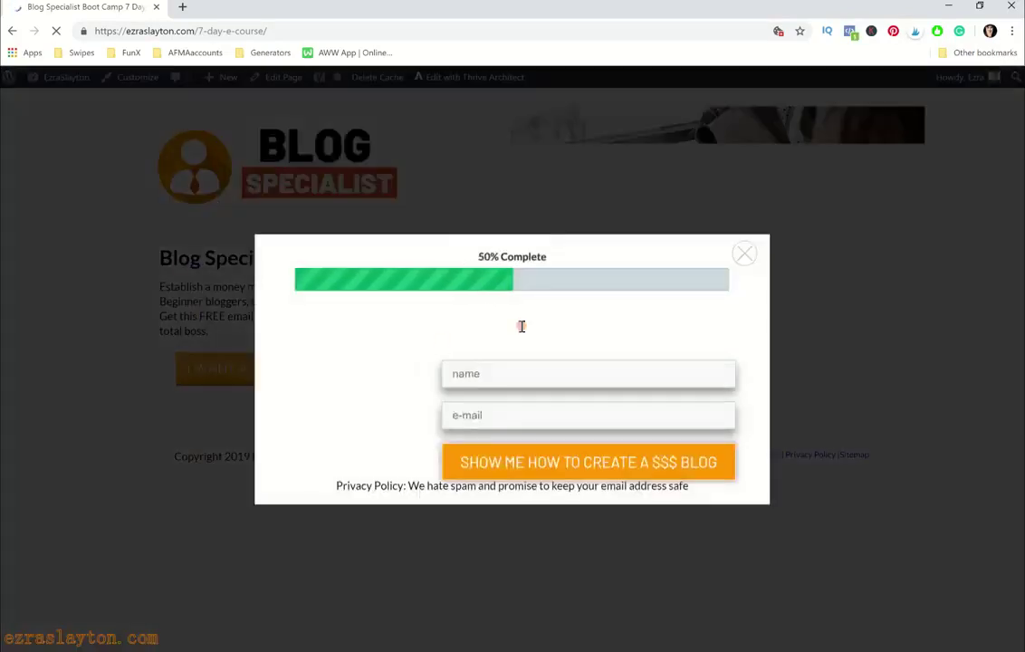
click(514, 379)
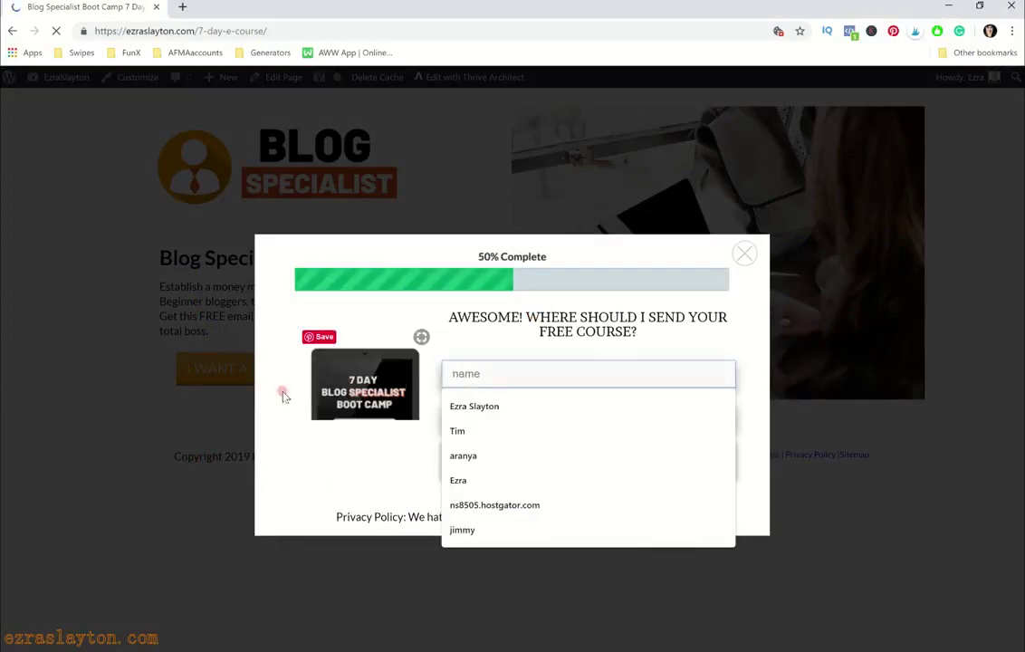
click(166, 384)
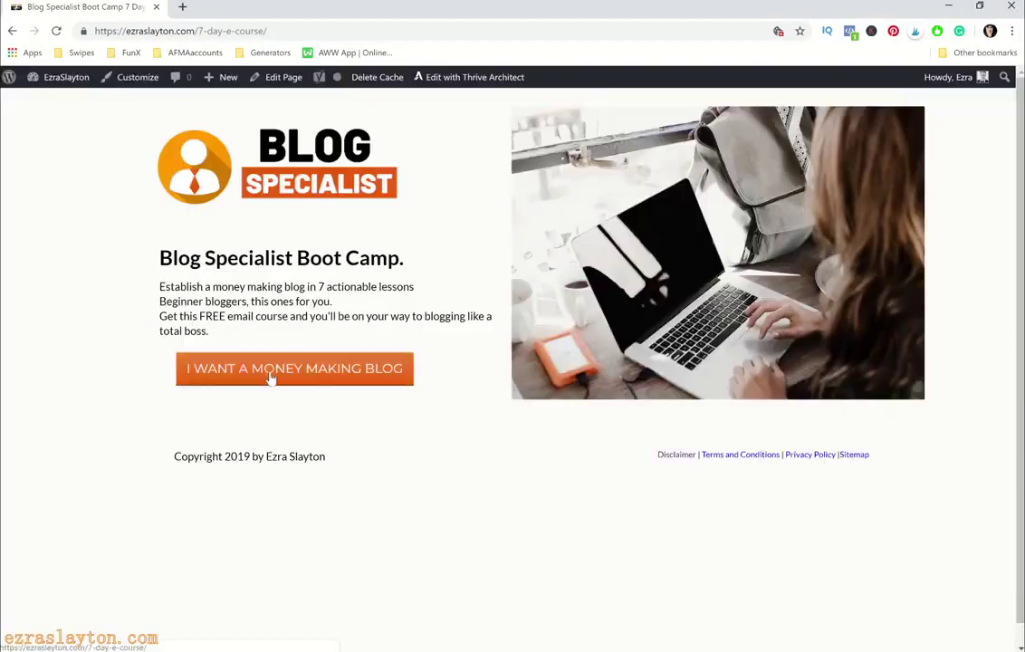
click(269, 379)
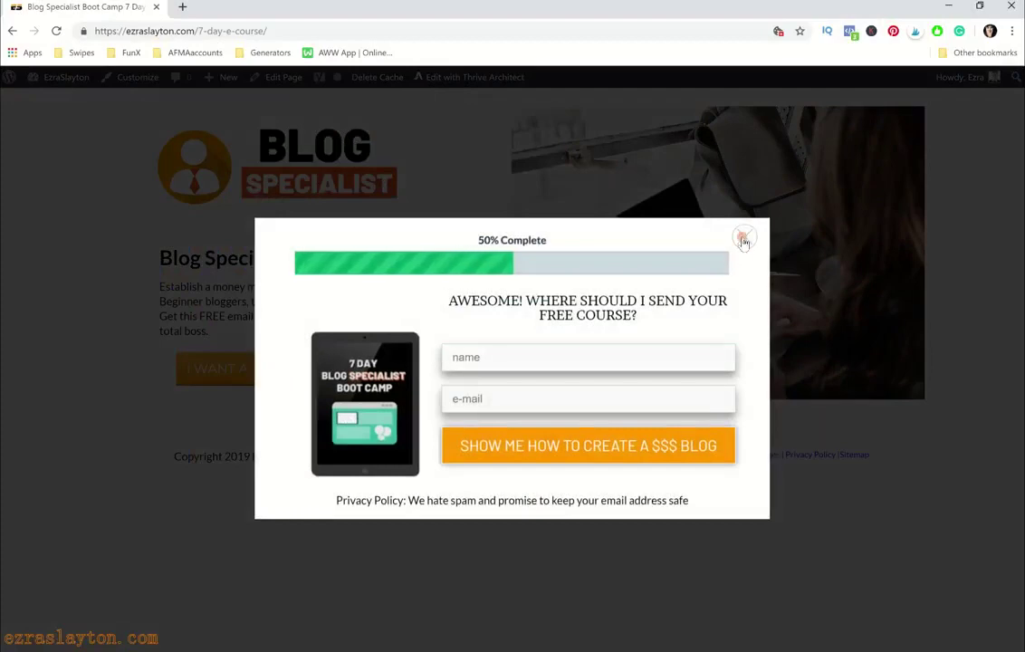